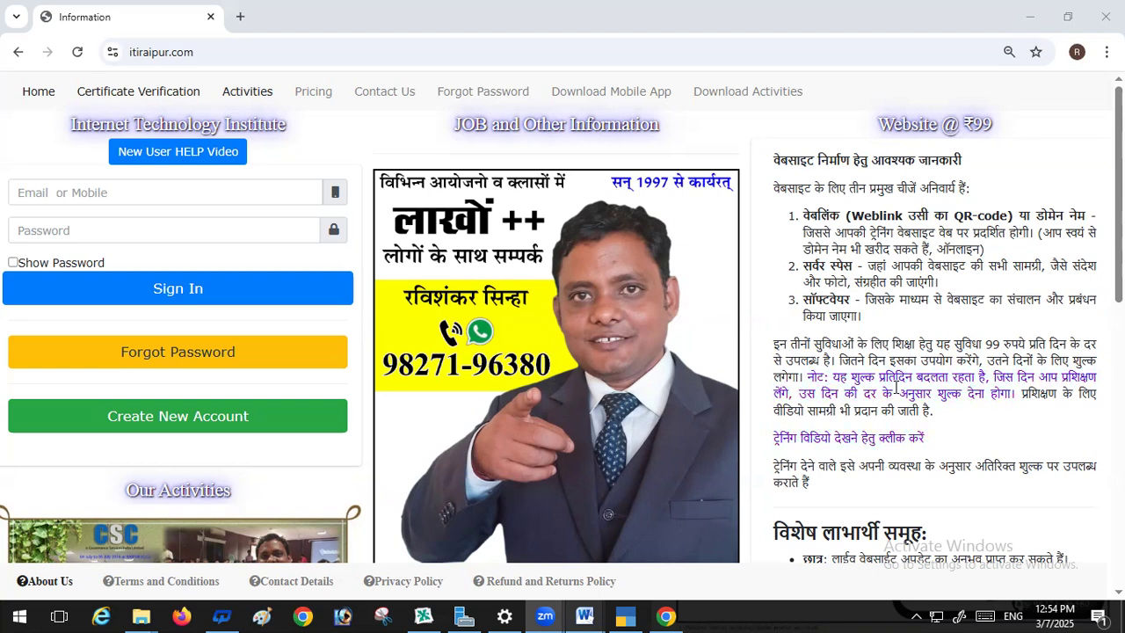
Switch to the Word document GST_Inventory_October and review its title and the listed business transactions
left_click(622, 615)
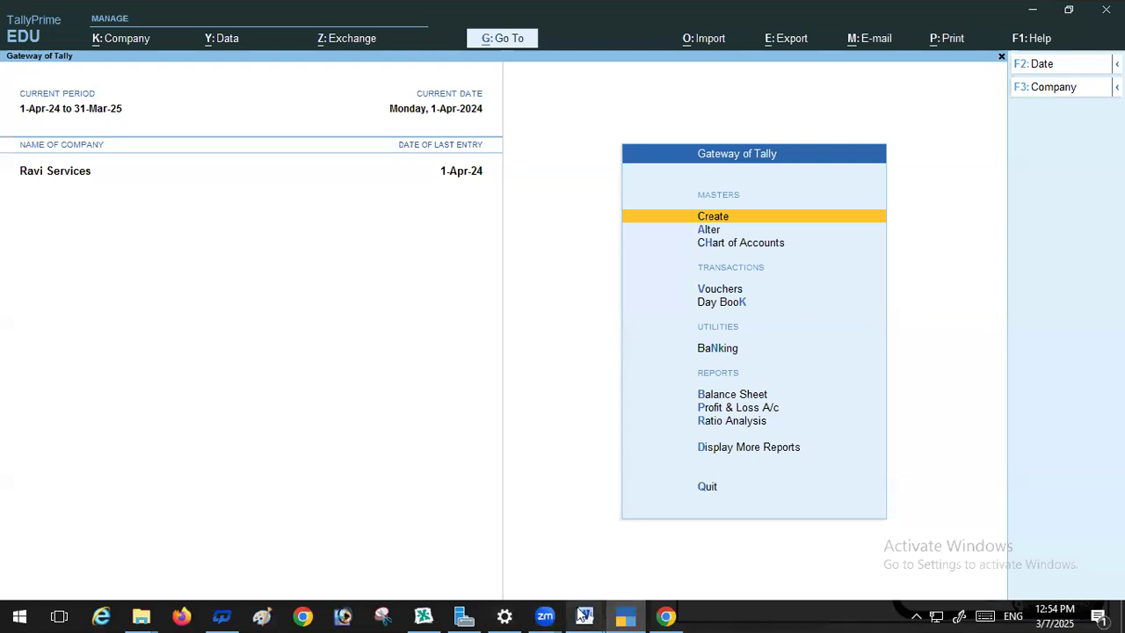
left_click(583, 616)
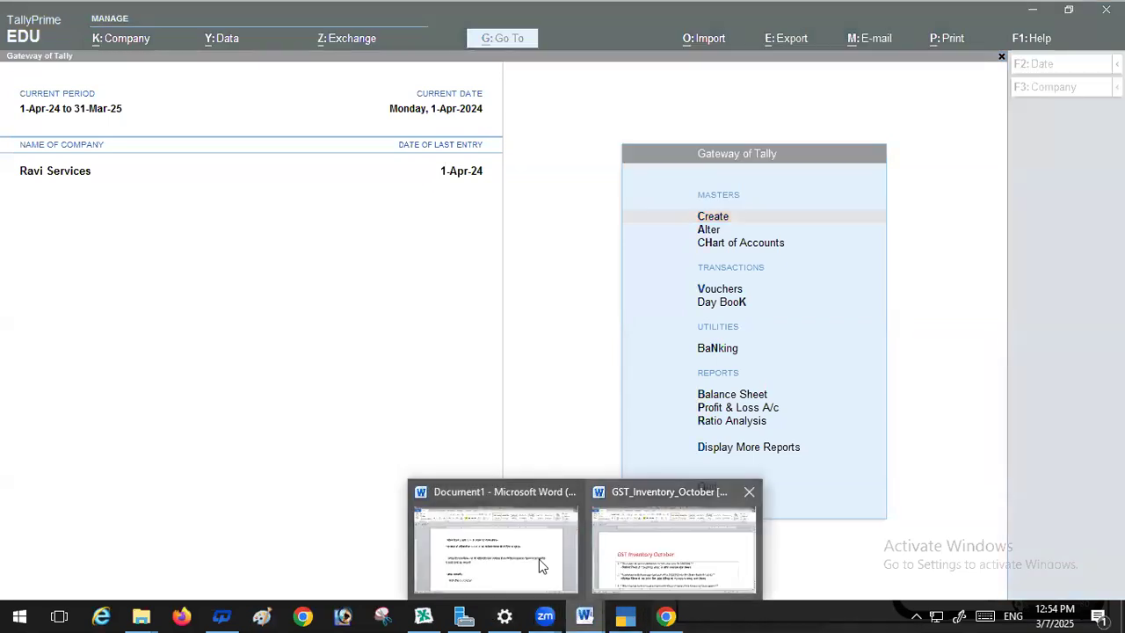
left_click(540, 561)
scroll(405, 395, "down", 1)
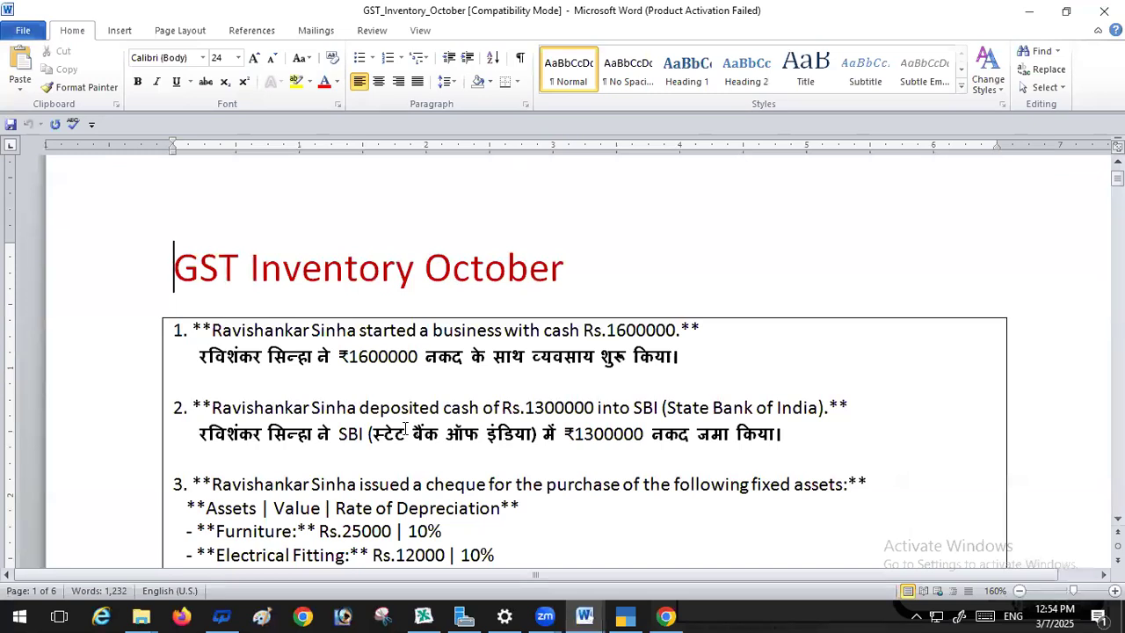
scroll(628, 341, "down", 5)
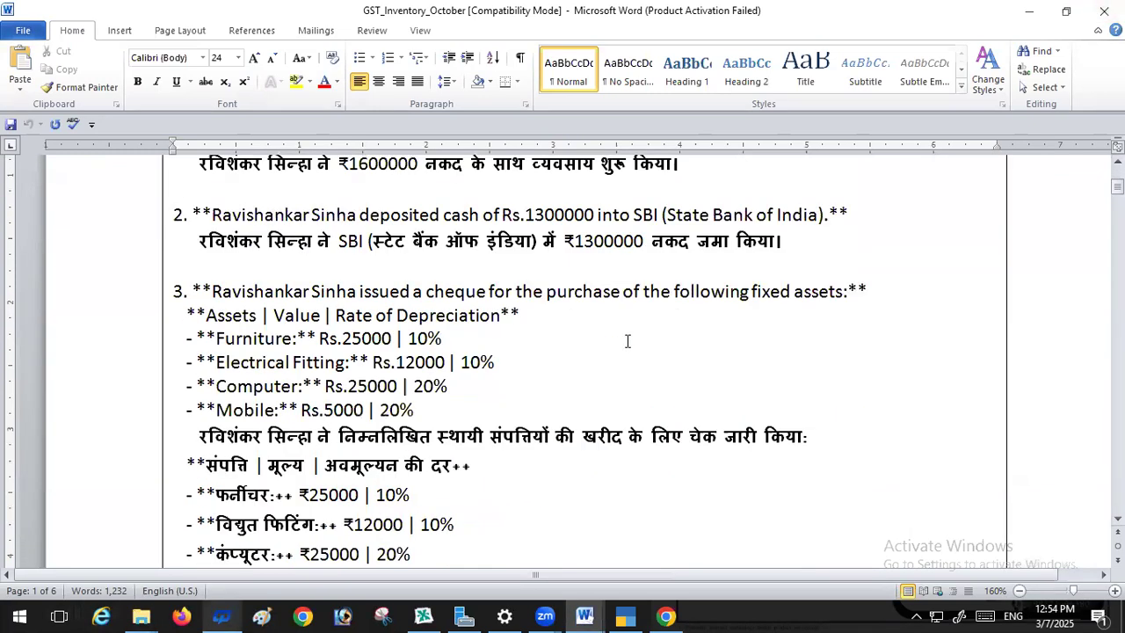
scroll(627, 341, "down", 10)
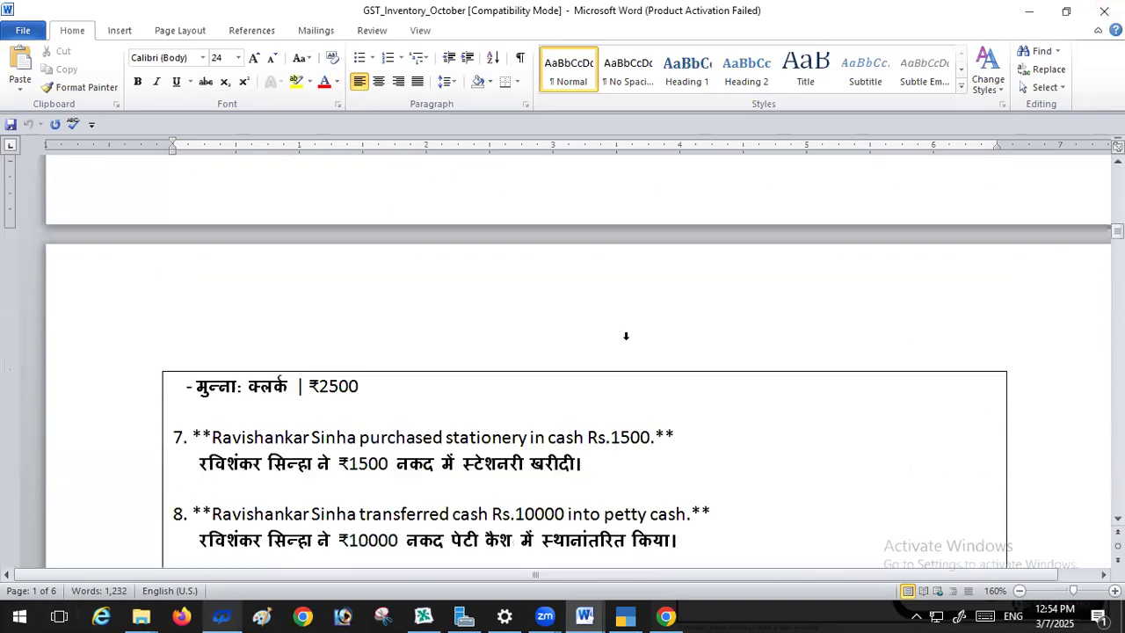
scroll(628, 341, "up", 12)
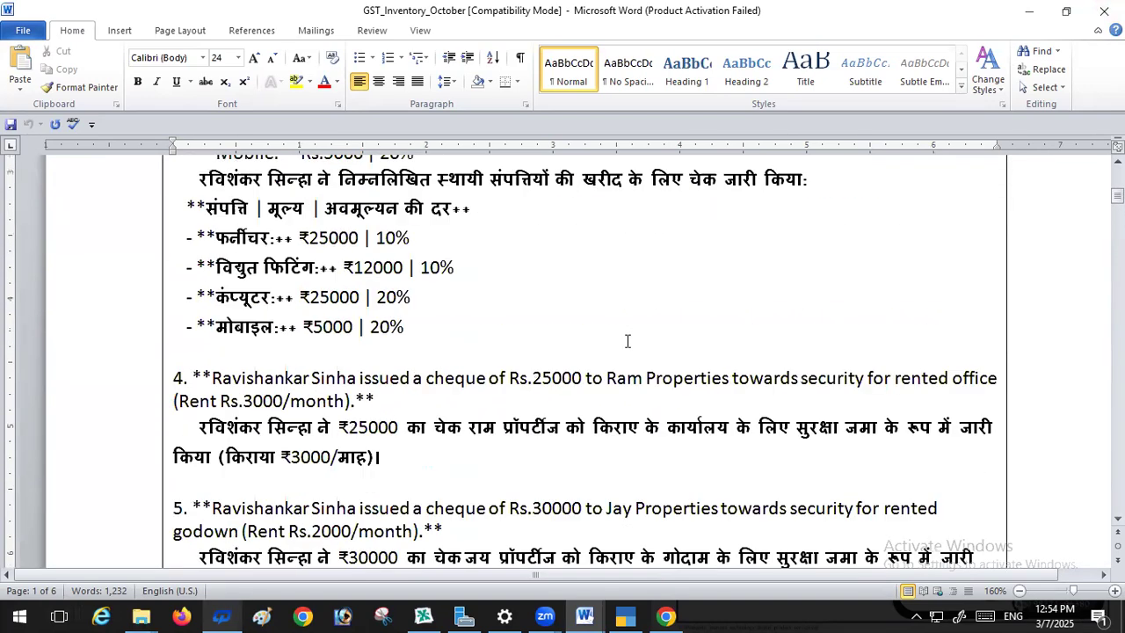
scroll(627, 341, "up", 4)
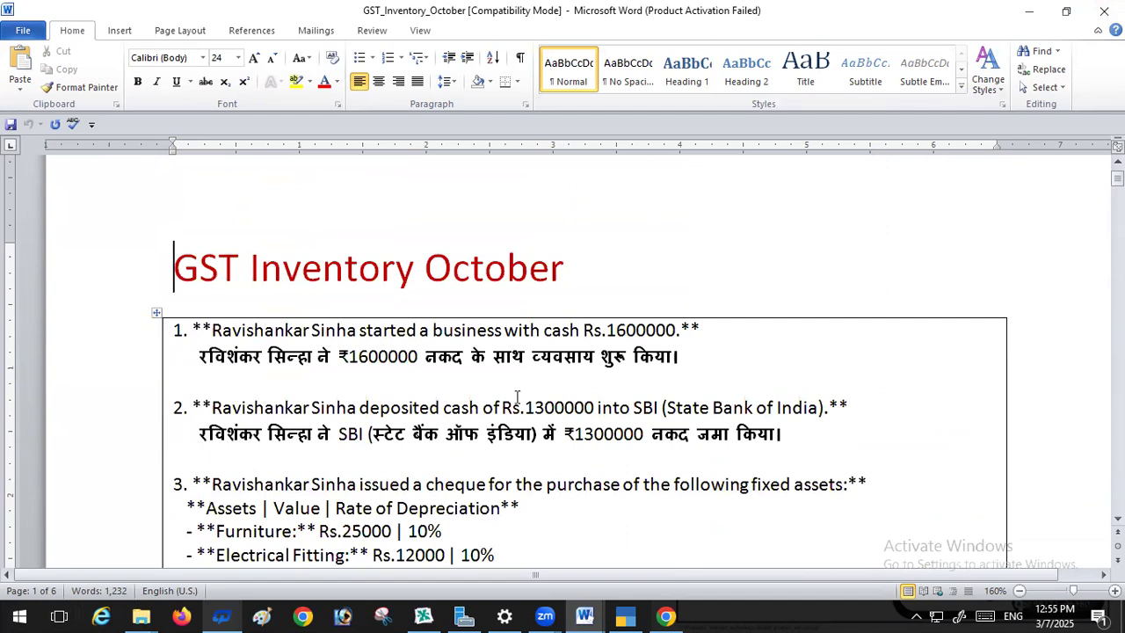
left_click_drag(414, 266, 176, 255)
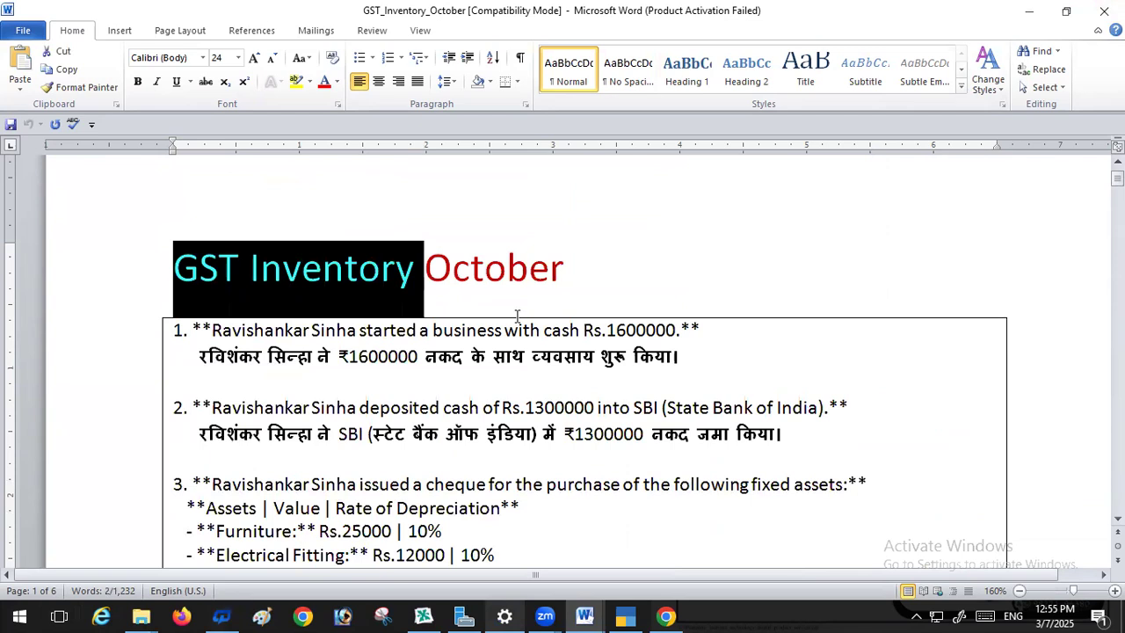
Switch to TallyPrime and start a new company with GST Inventory as both company name and mailing name
left_click(629, 615)
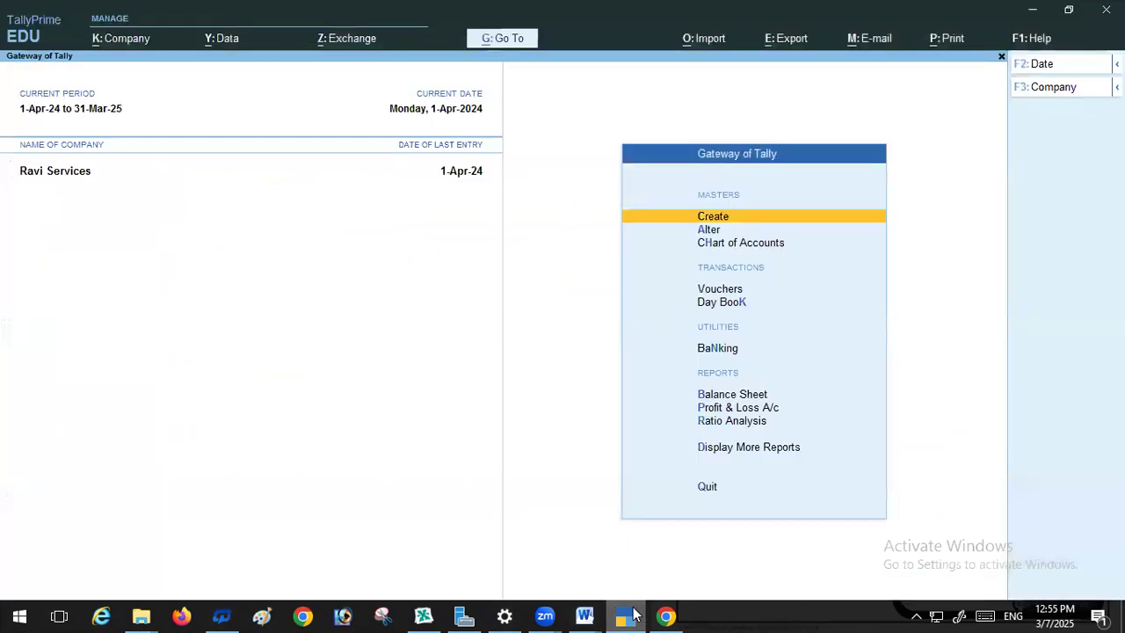
left_click(1055, 87)
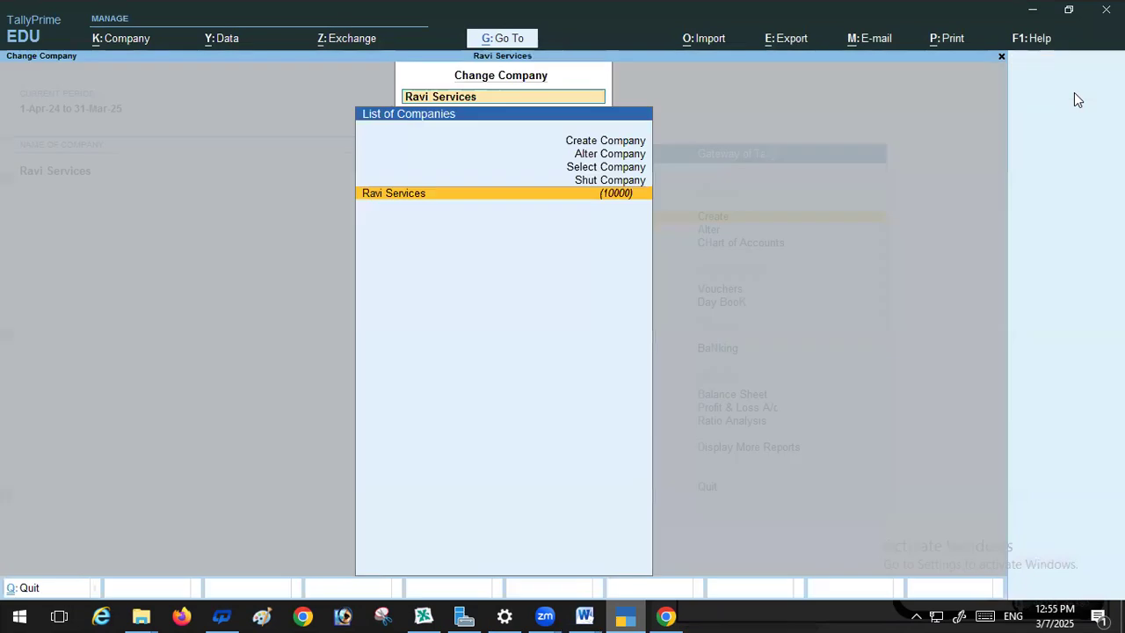
left_click(588, 140)
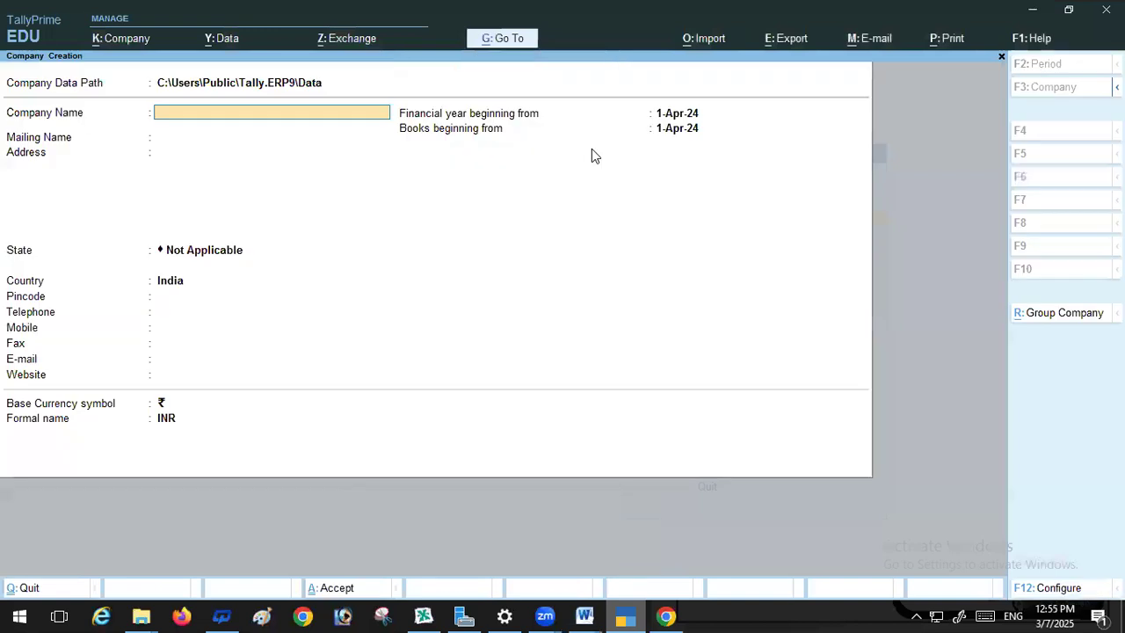
type("GST Inventory")
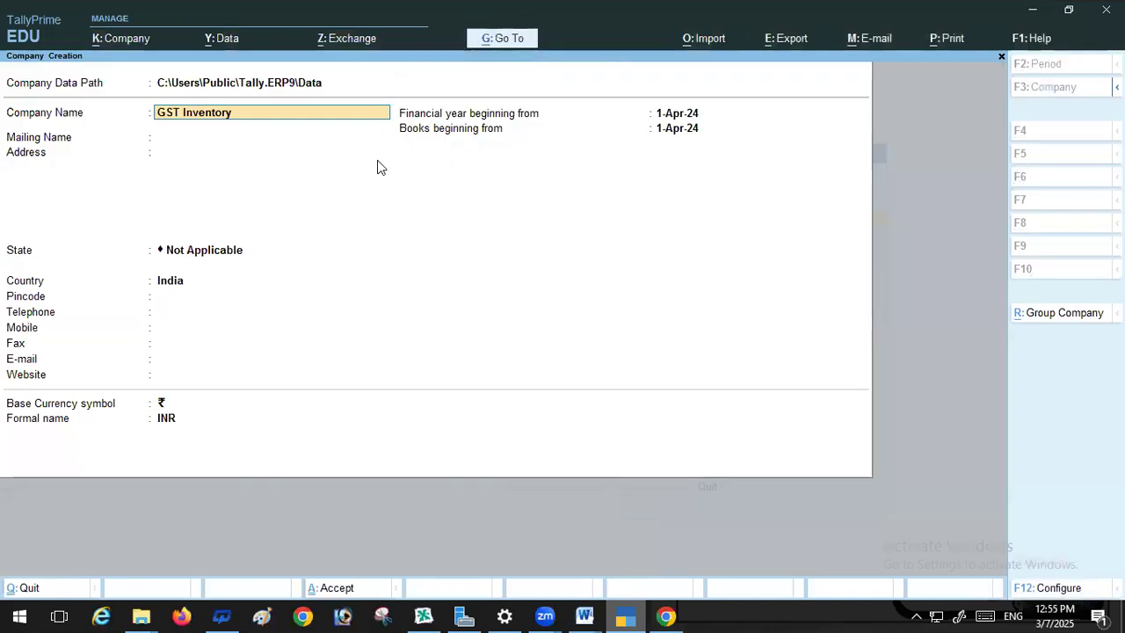
key("Return")
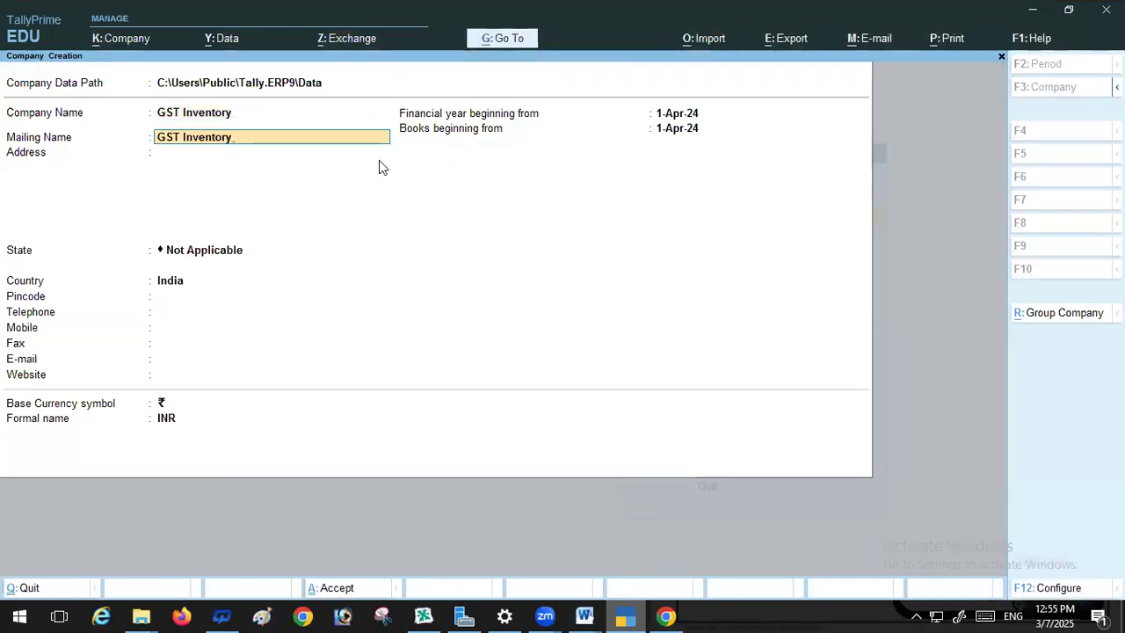
key("Return")
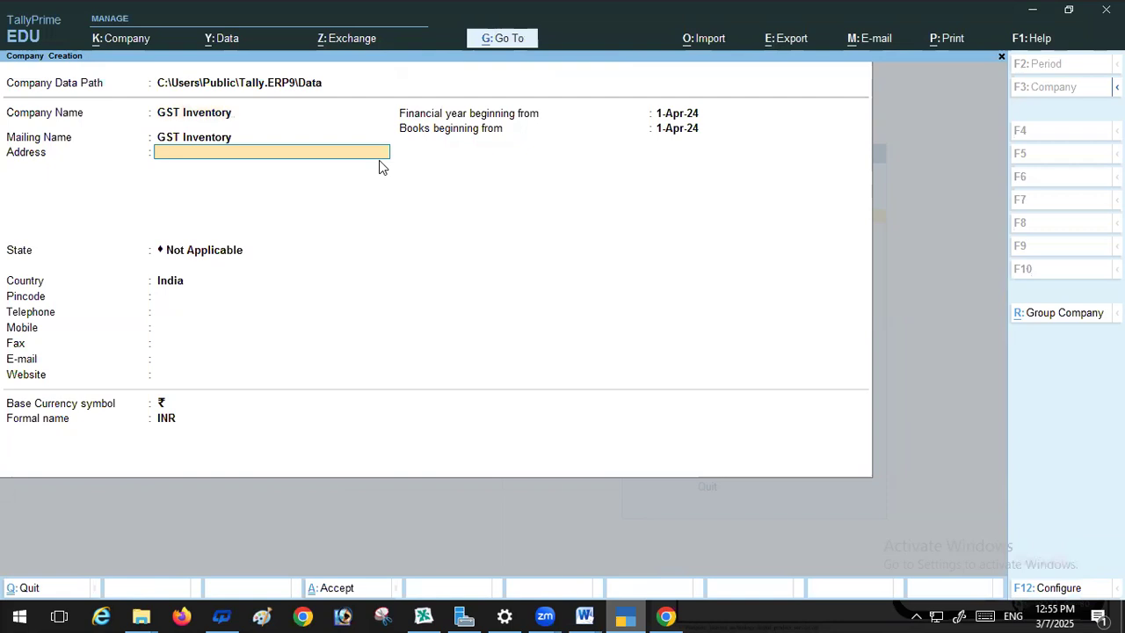
Enter the company's address, choose Chhattisgarh as the state, and skip the pincode and contact details
type("Shankar Nagar Raipur")
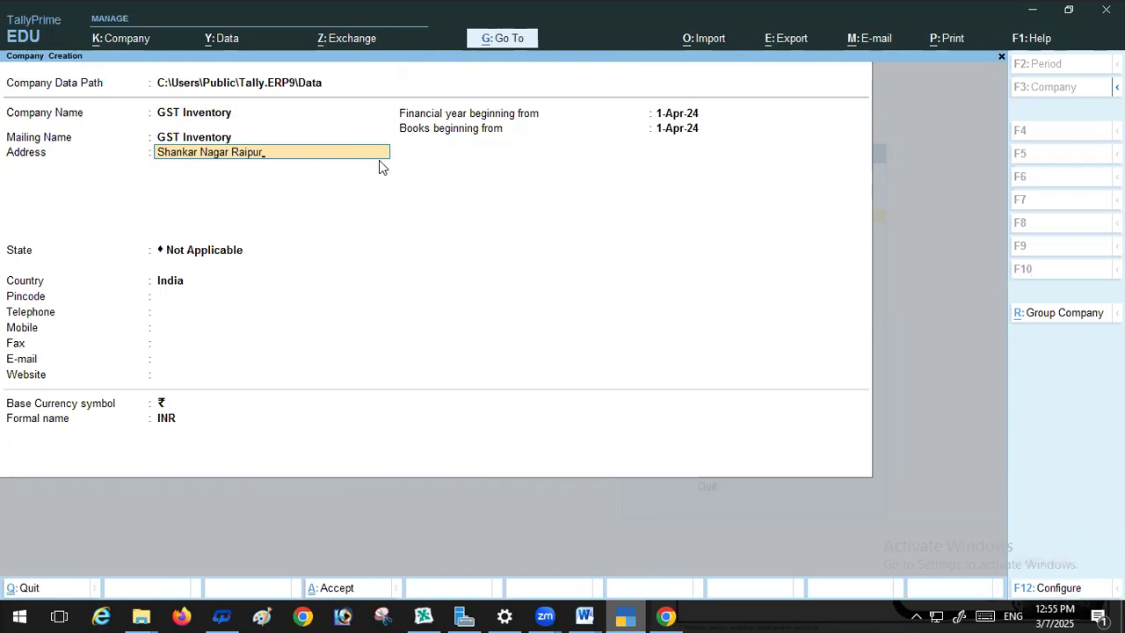
key("Return")
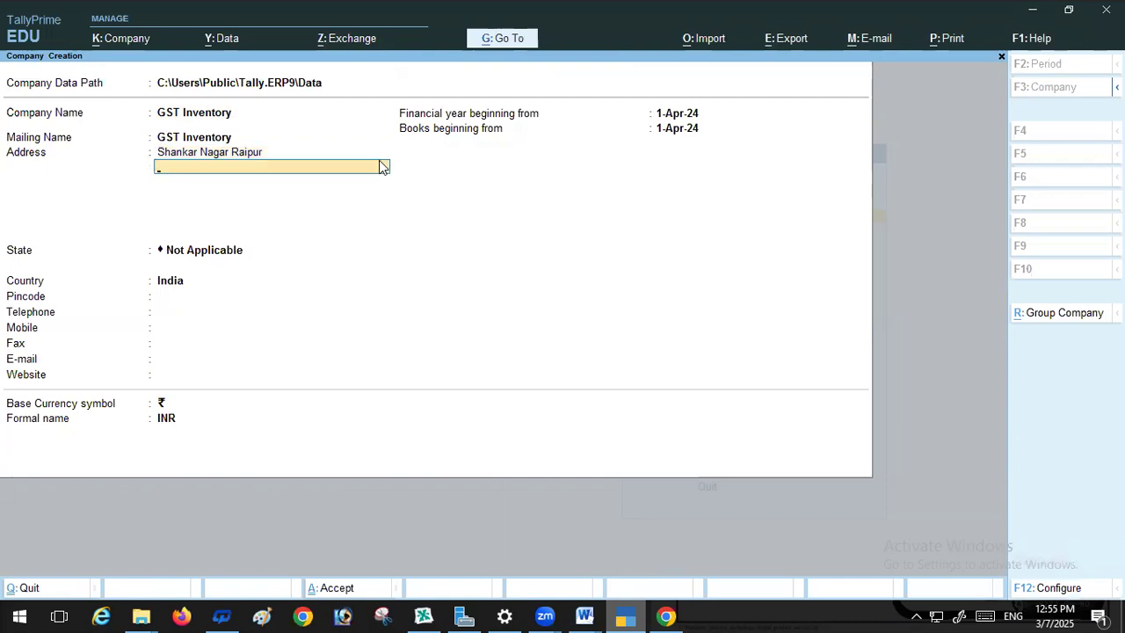
key("Return")
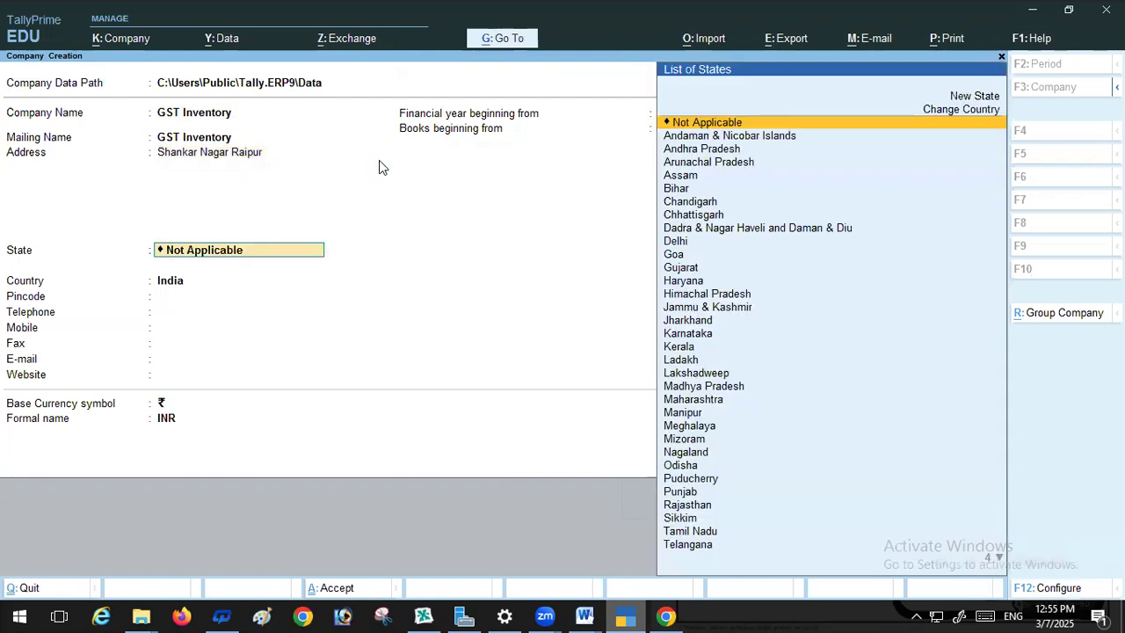
left_click(694, 217)
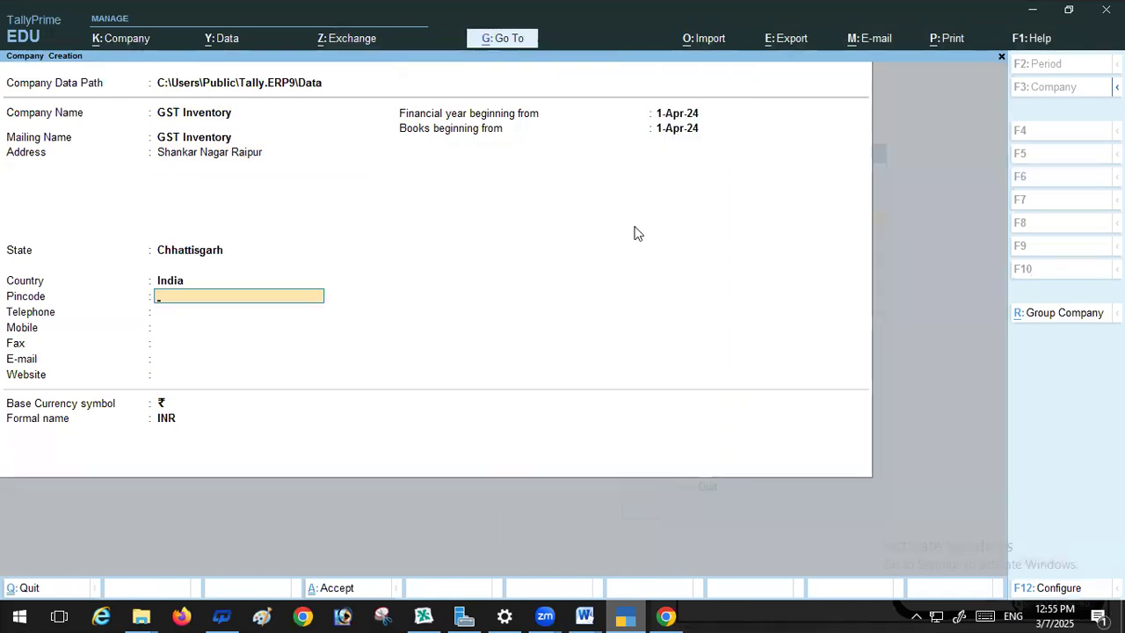
key("Return")
key("Return")
key("Return")
key("Return")
key("Return")
key("Return")
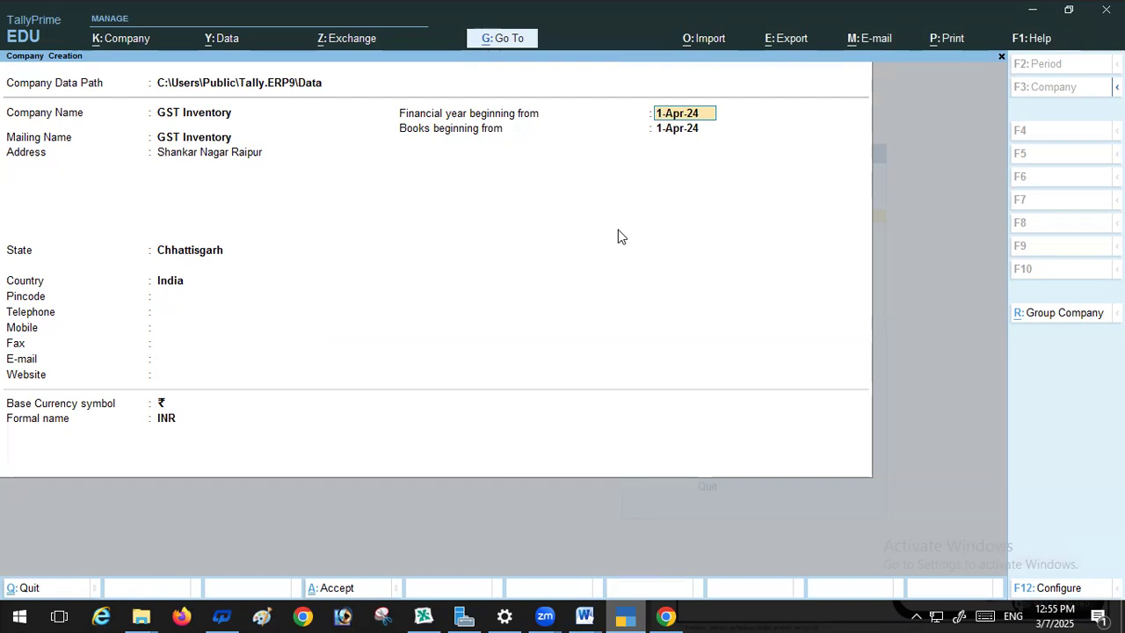
Set the books beginning date to 1-Oct-24, accept the default base currency, and create the company
key("Return")
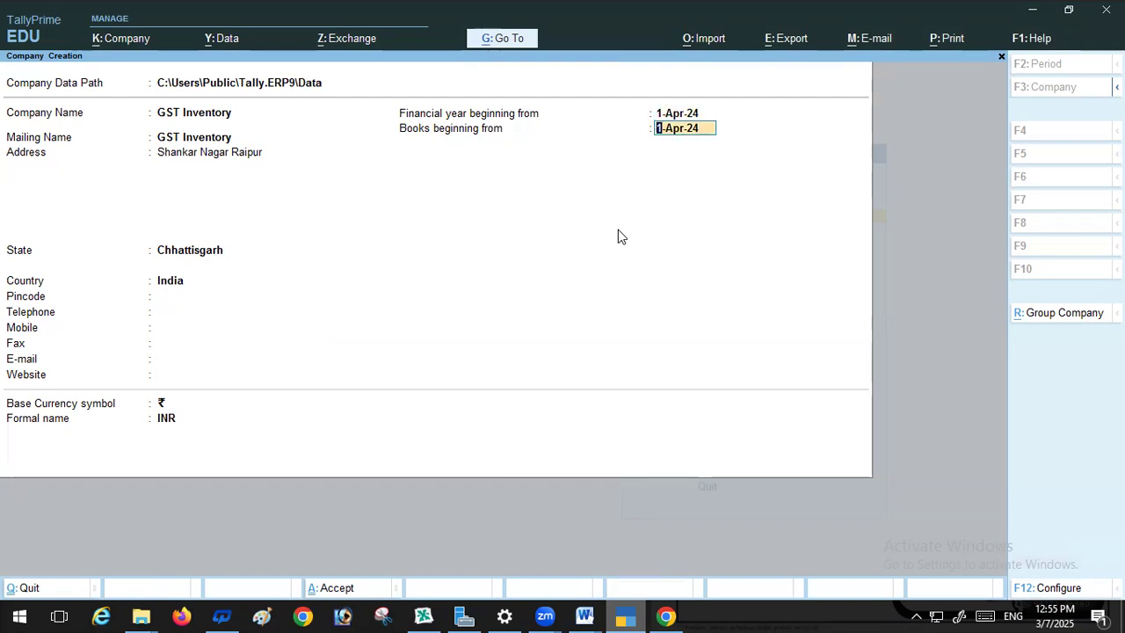
type("1")
type("10-2024")
key("Return")
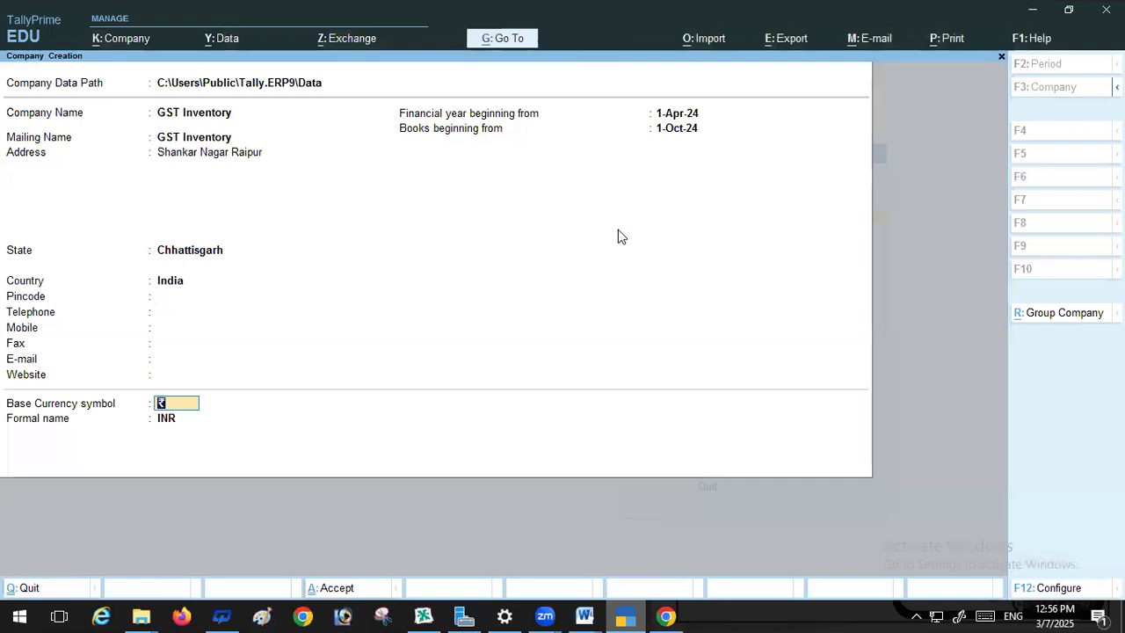
key("Return")
key("Return")
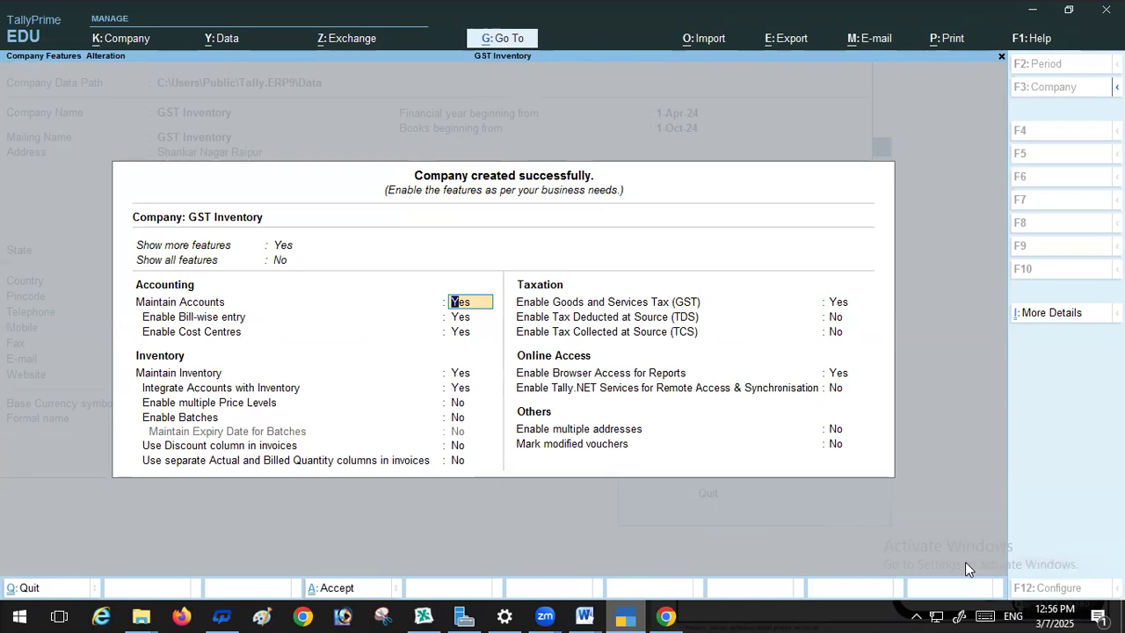
Enable Goods and Services Tax for the company, accepting Regular registration applicable from 1-Oct-24
left_click(835, 305)
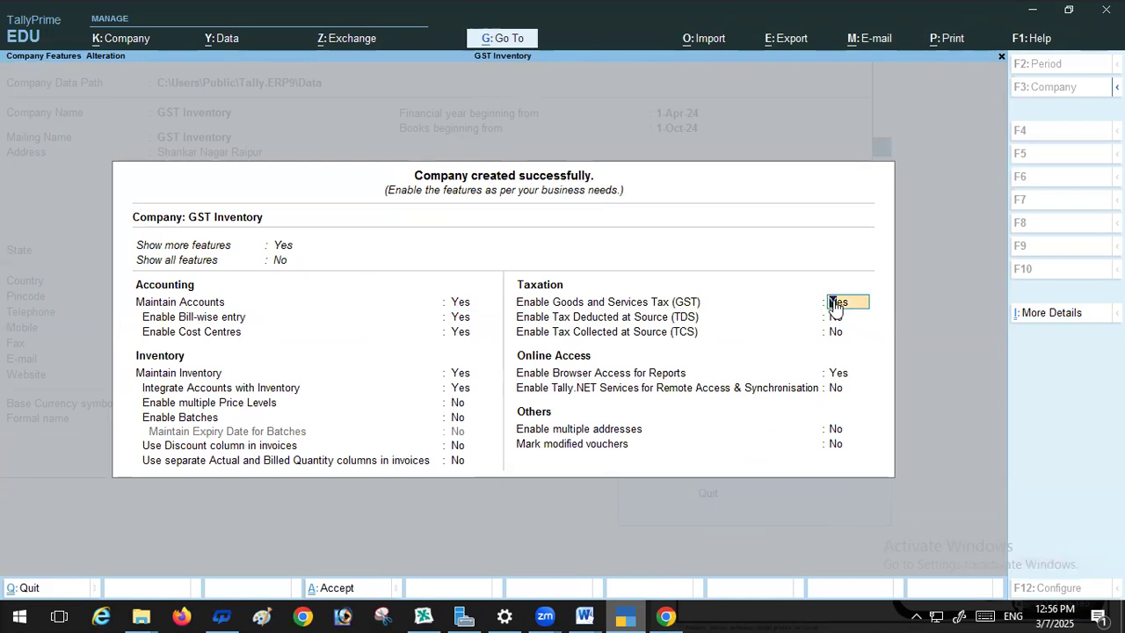
key("Return")
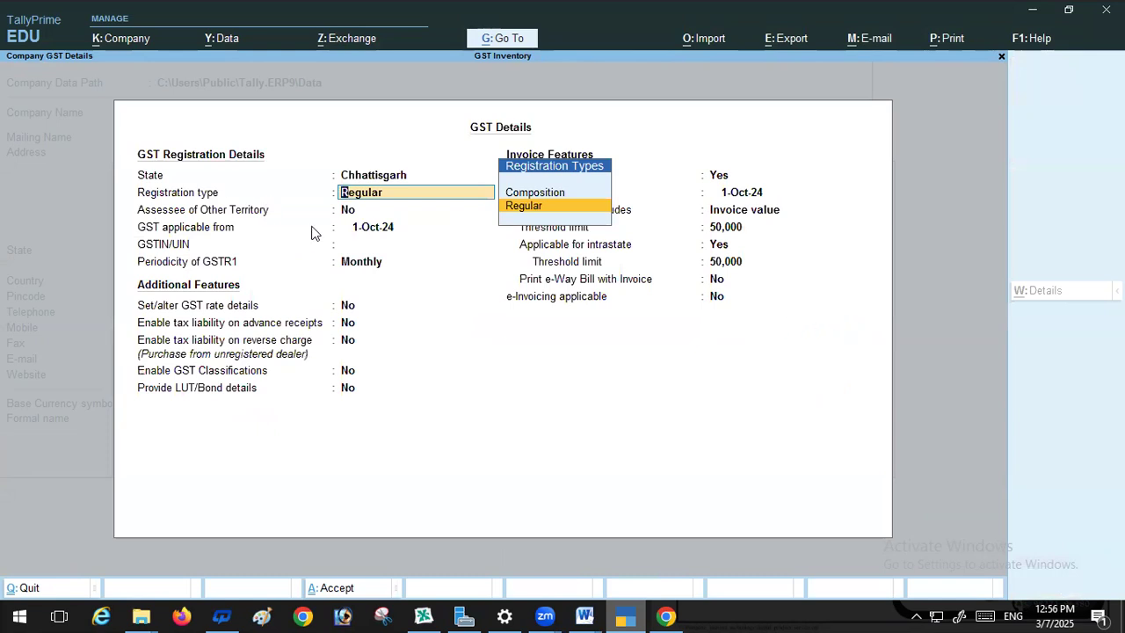
key("Return")
key("Return")
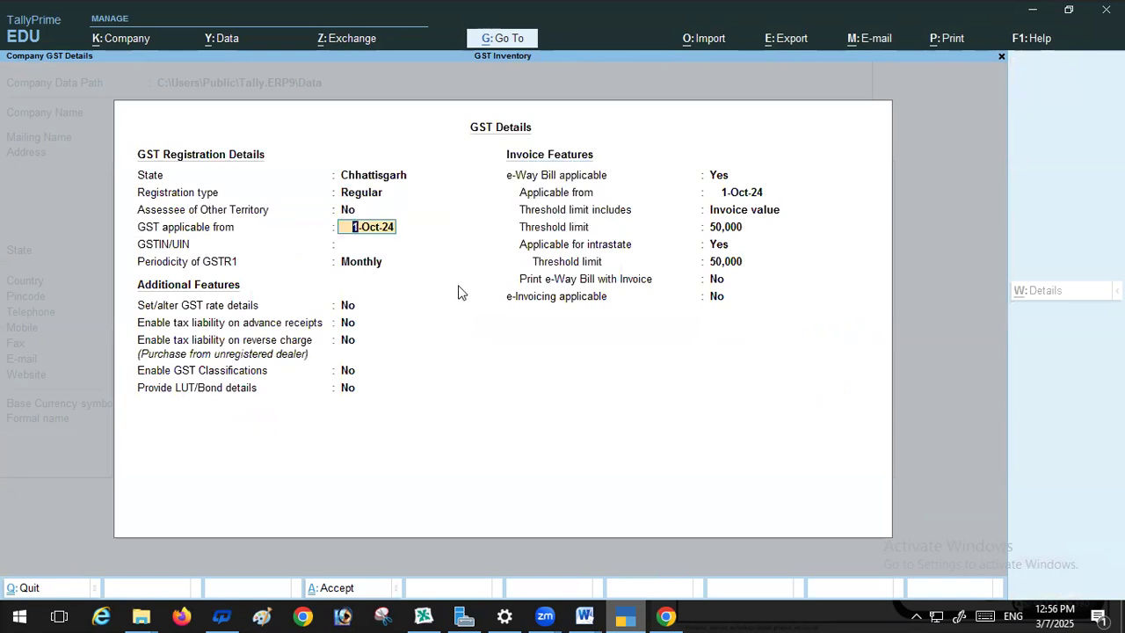
key("Return")
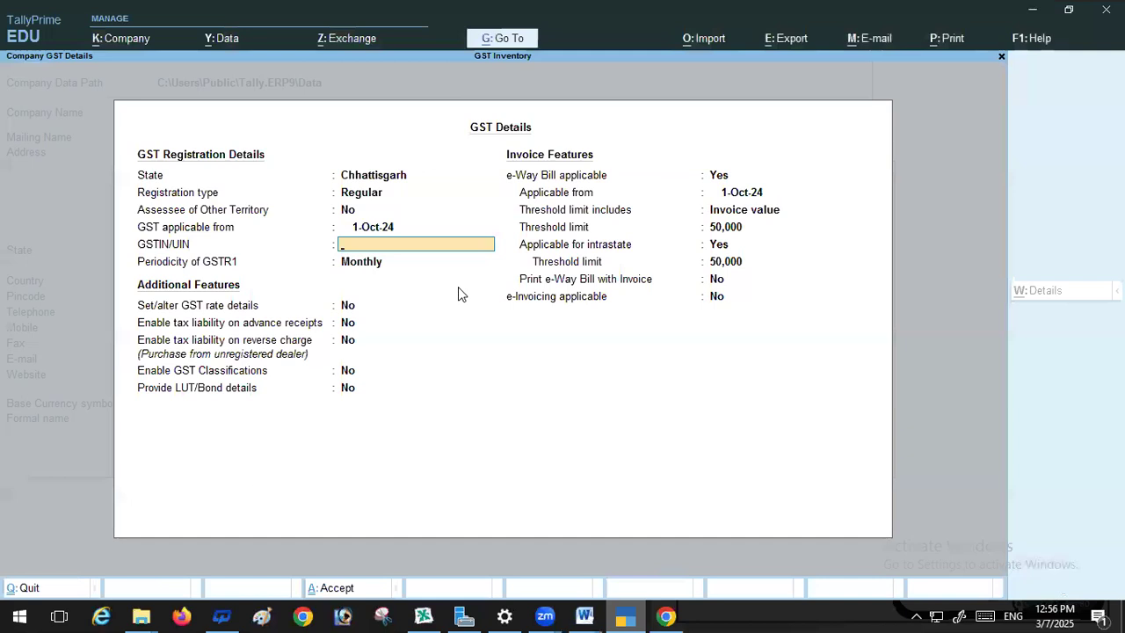
Enter the company's GSTIN/UIN in the GST registration details
type("22BBBB")
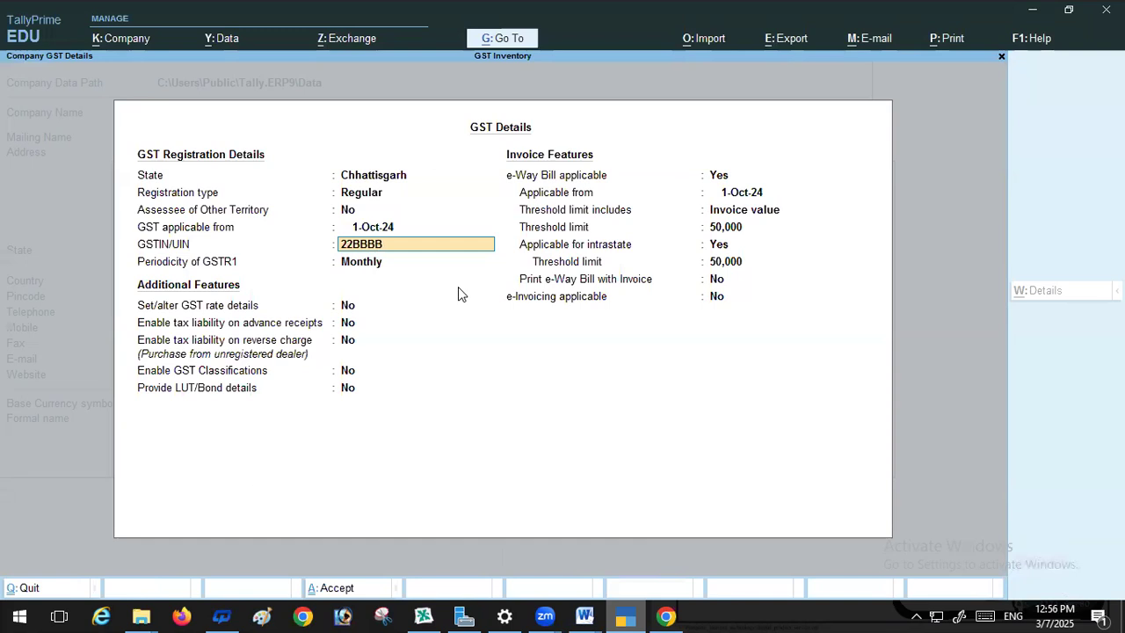
type("B12345")
key("BackSpace")
type("B1ZB")
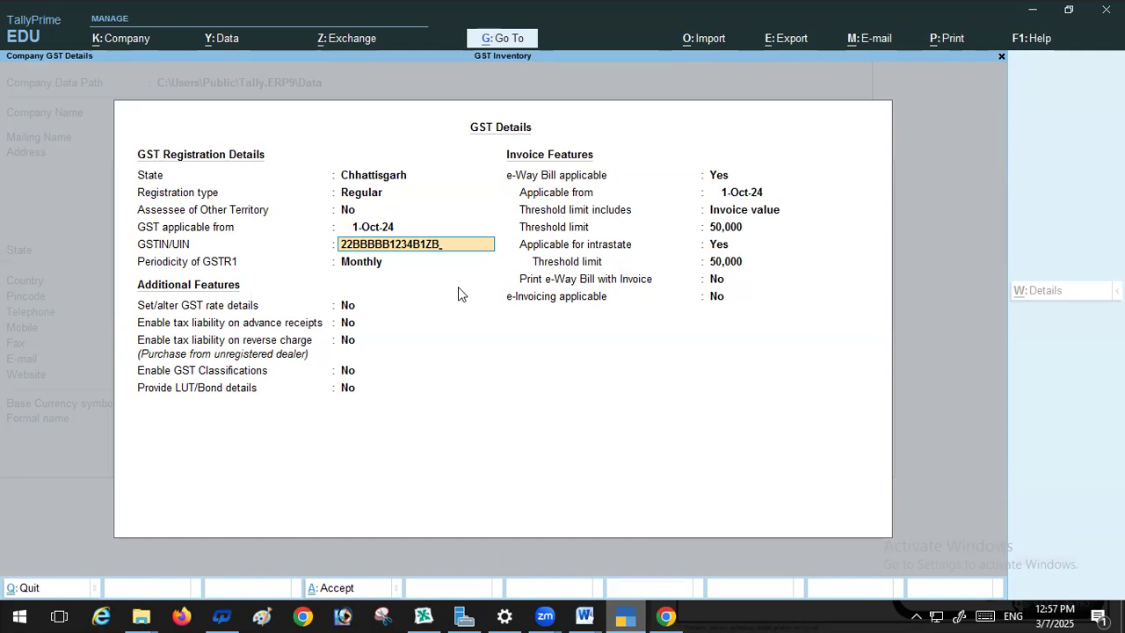
key("Return")
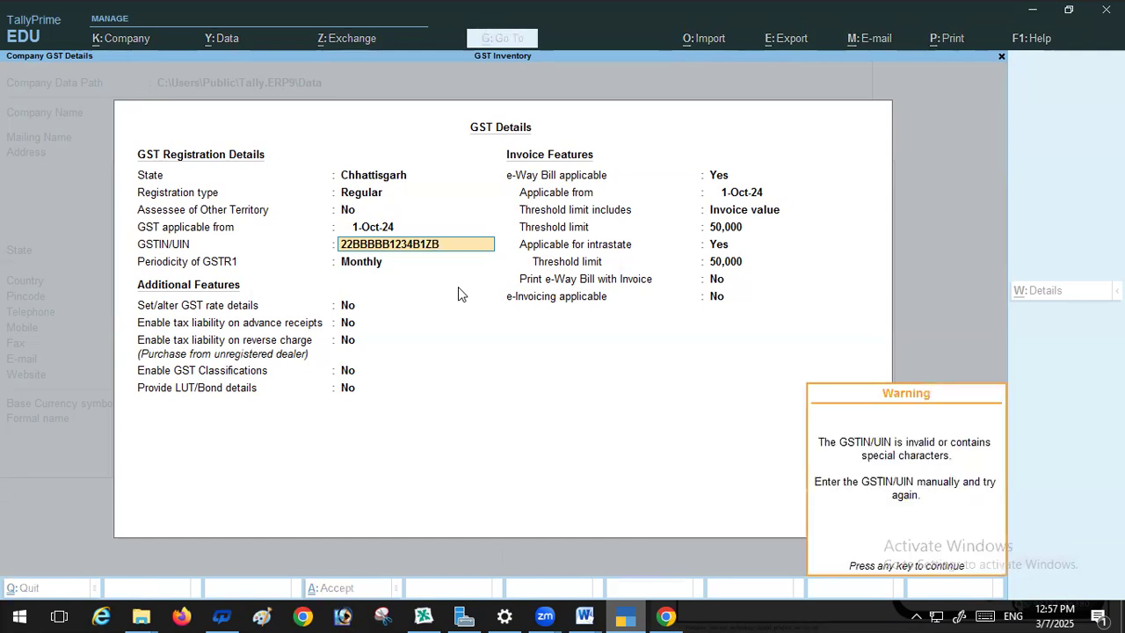
key("Return")
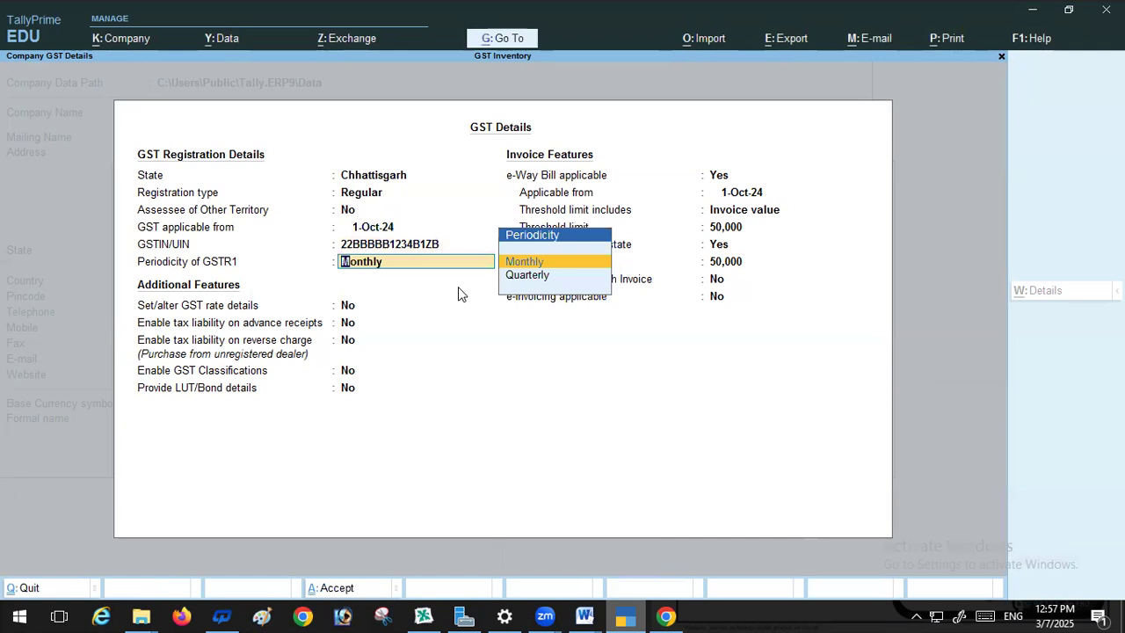
Accept Monthly GSTR1 periodicity and the default additional and e-Way Bill settings, and save the GST details
key("Return")
key("Return")
key("Return")
key("Return")
key("Return")
key("Return")
key("Return")
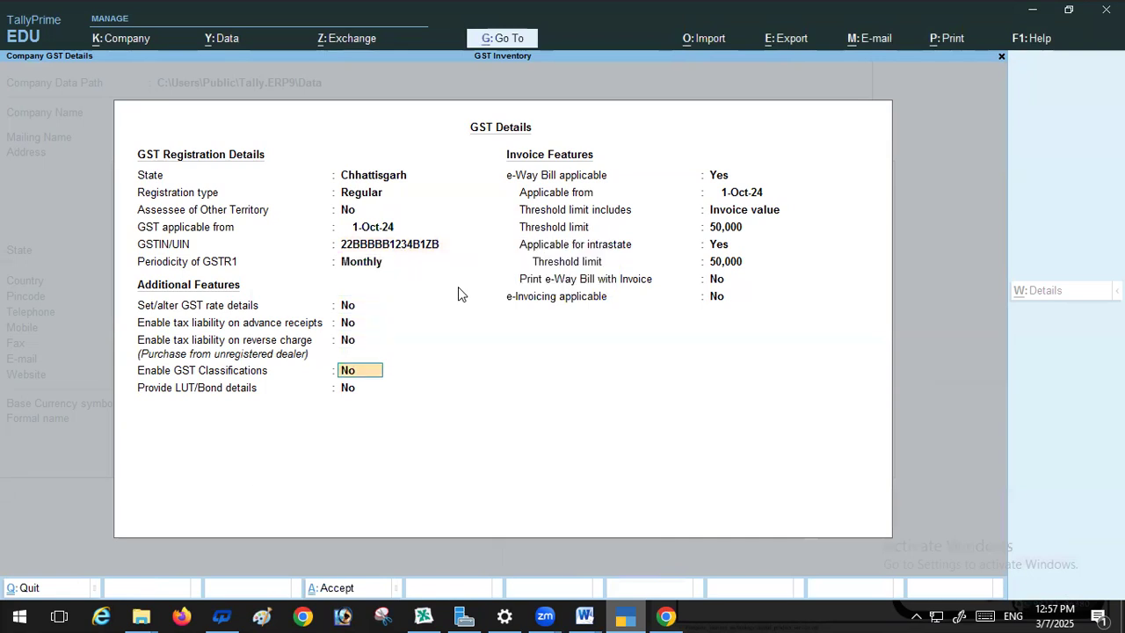
key("Return")
key("Return")
key("Return")
key("Return")
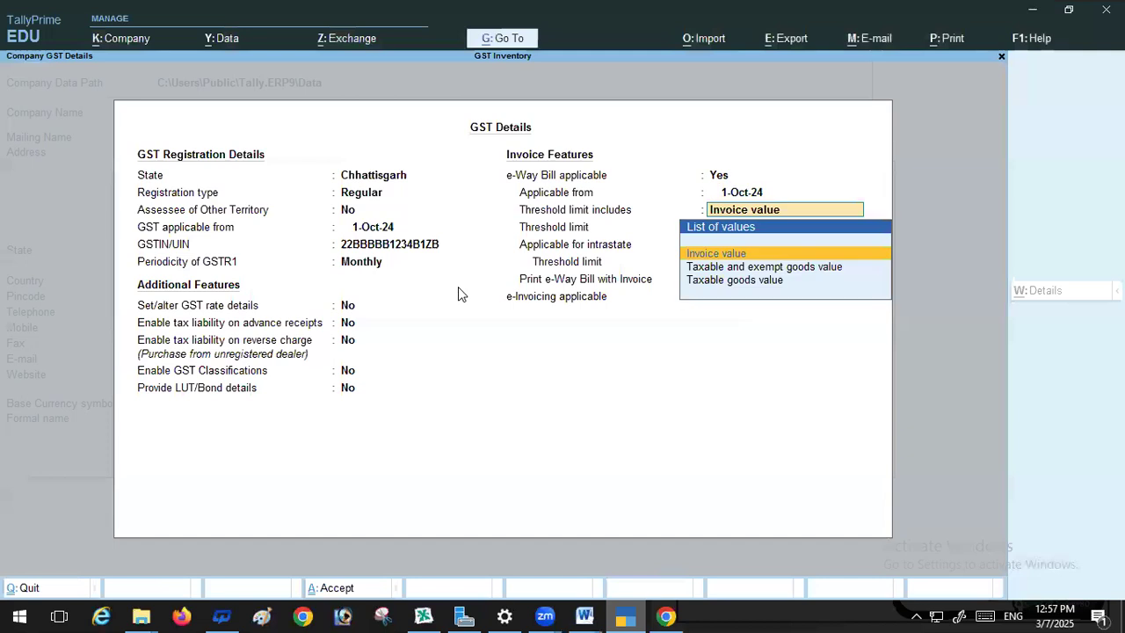
key("Return")
key("Return")
key("Return")
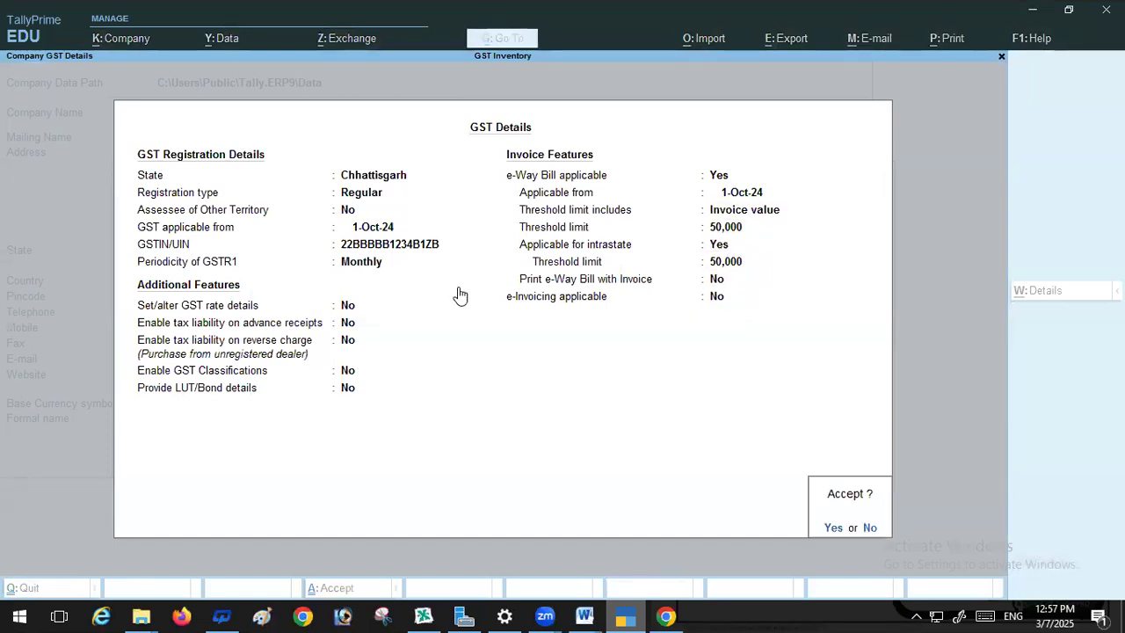
key("Return")
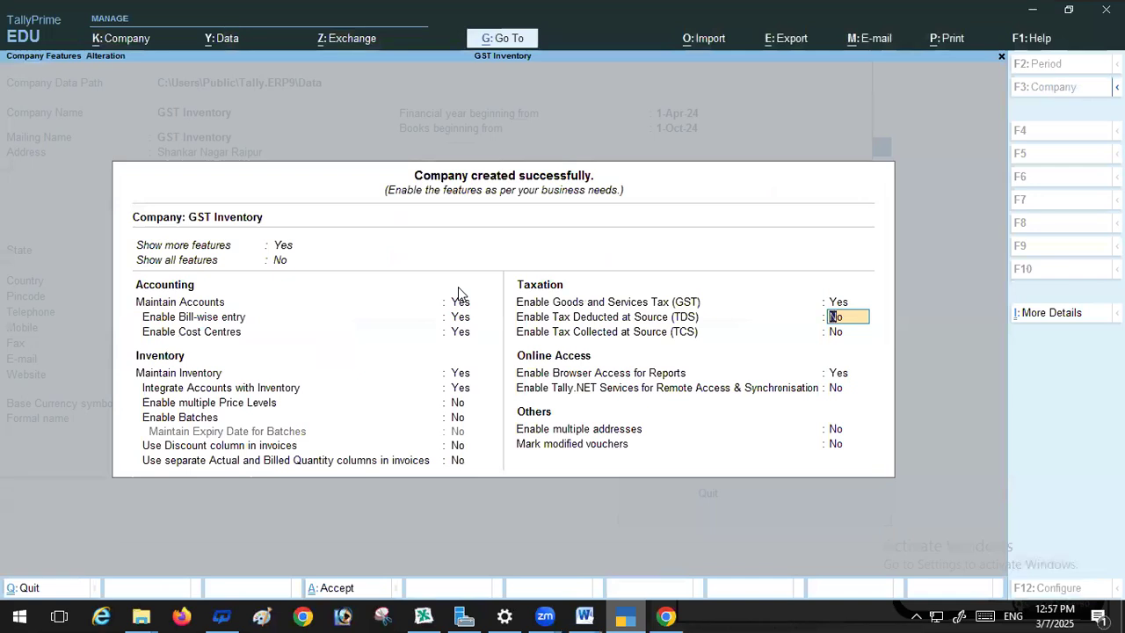
Accept the remaining company features with TDS, TCS and Tally.NET Services left at No, and save the feature settings
key("Return")
key("Return")
key("Return")
key("Return")
key("Return")
key("Return")
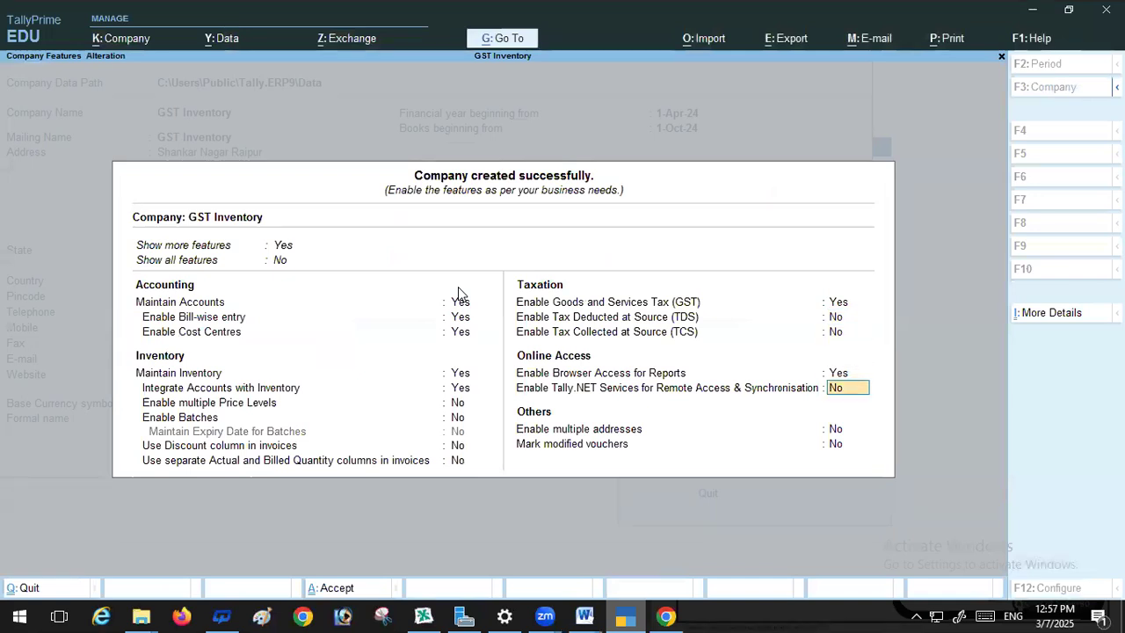
key("Return")
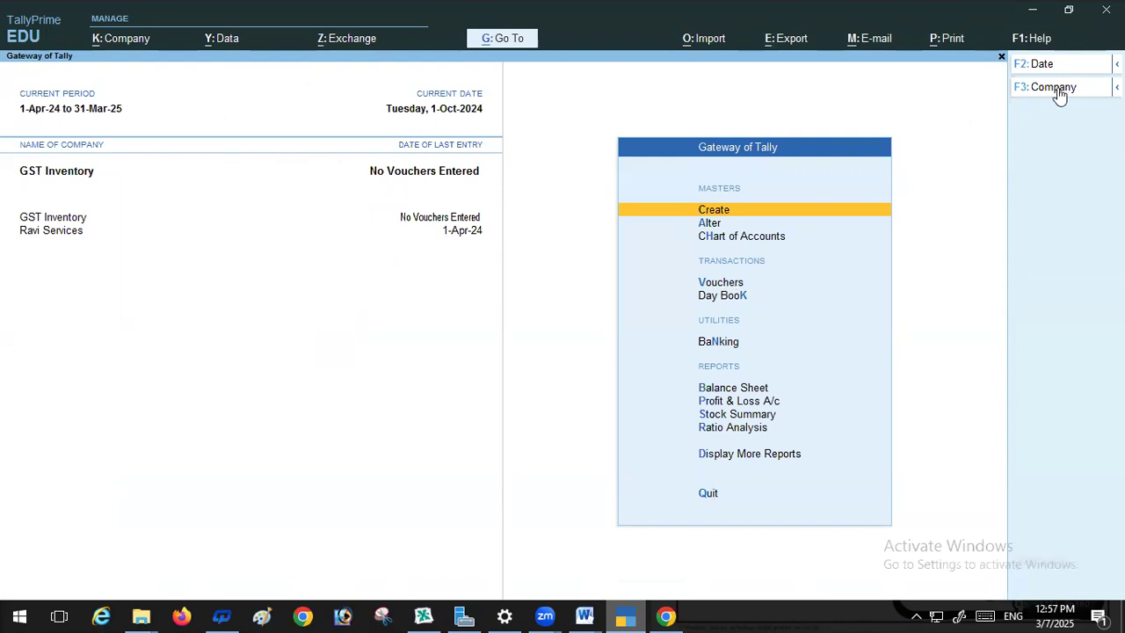
left_click(714, 283)
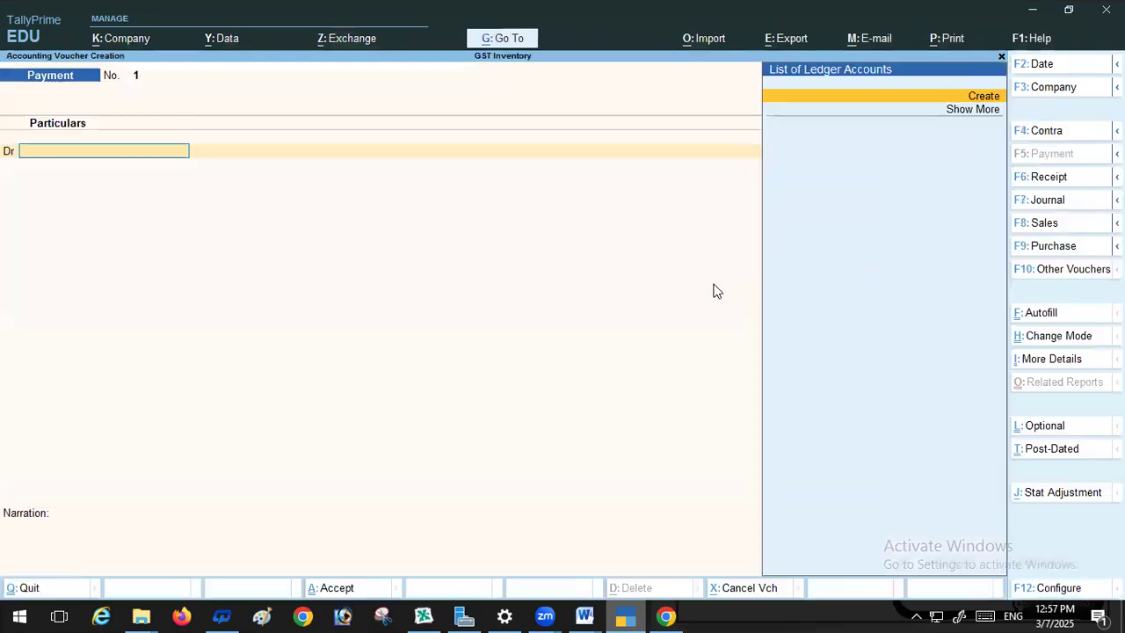
key("Escape")
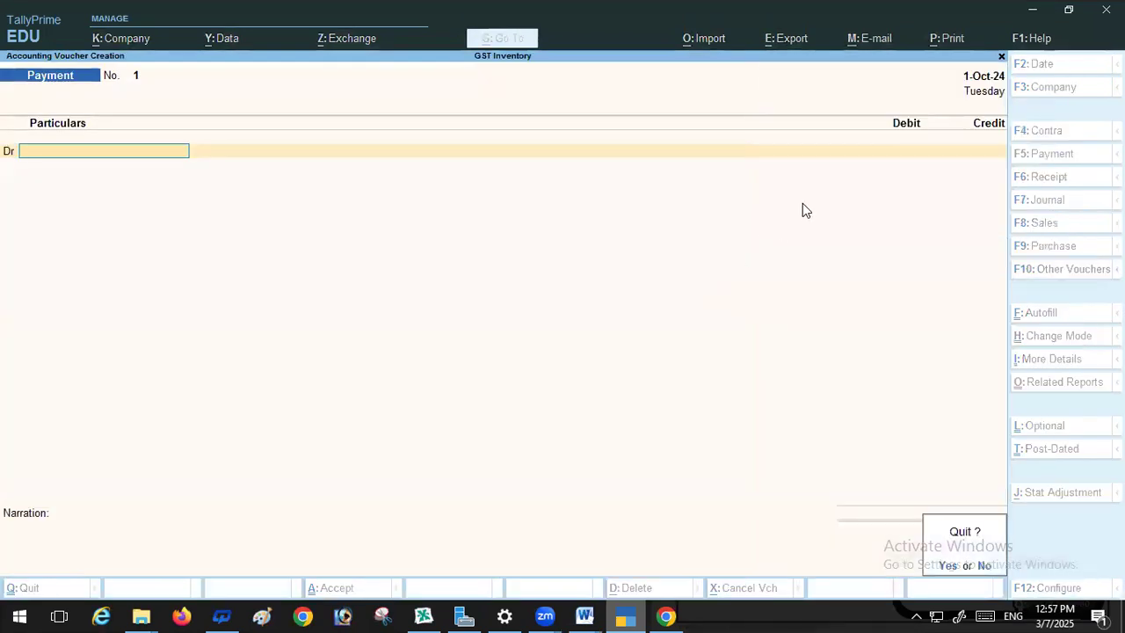
key("Return")
Look through the company's existing ledgers in the master alteration list, and return to the Gateway of Tally
left_click(709, 224)
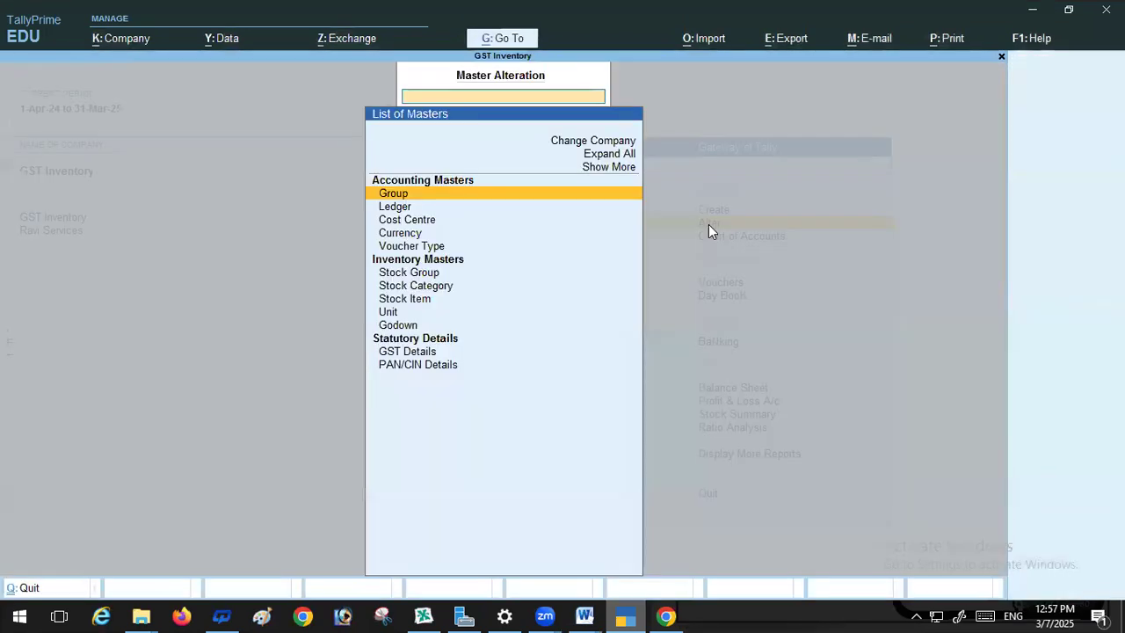
left_click(388, 207)
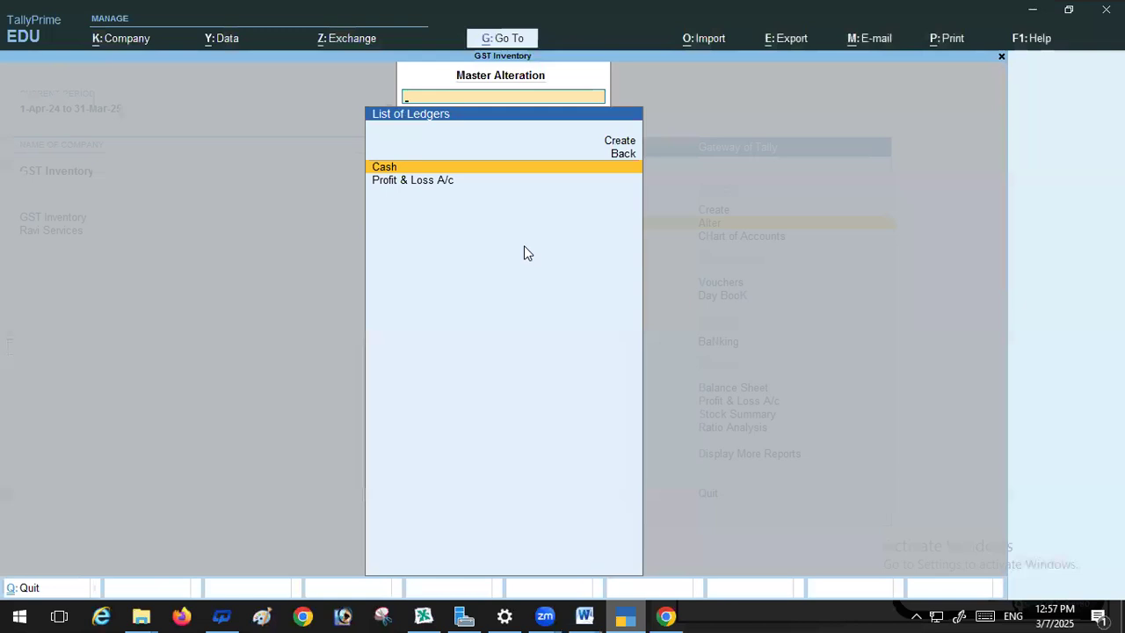
key("Escape")
key("Escape")
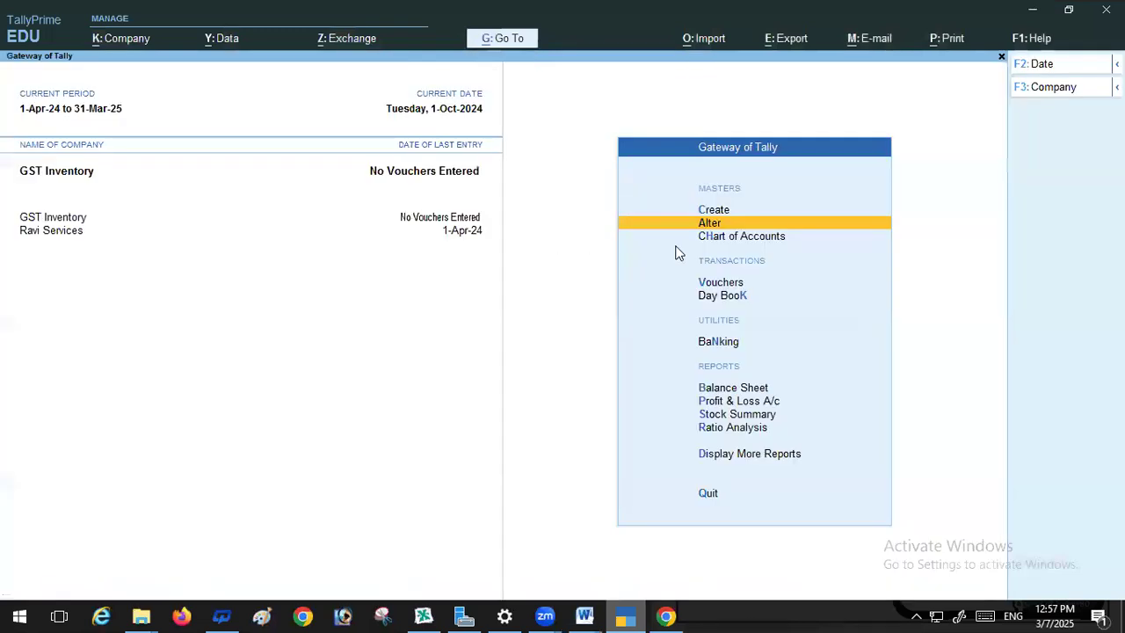
Open voucher entry, check the first transaction in the GST_Inventory_October Word document, and switch to a receipt voucher in TallyPrime
left_click(707, 283)
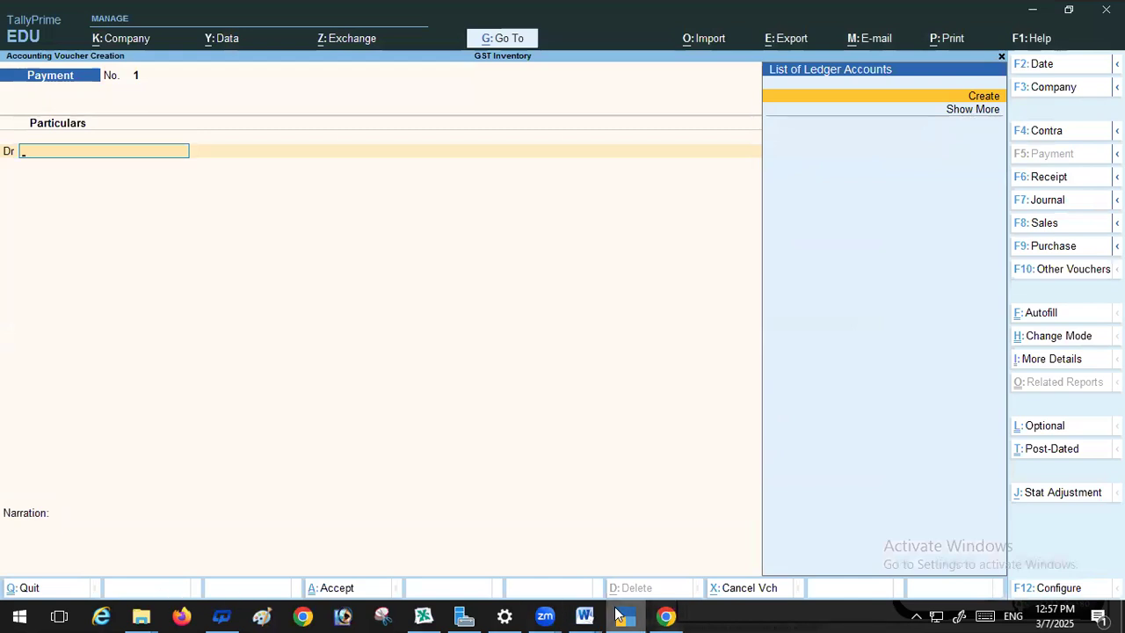
mouse_move(581, 615)
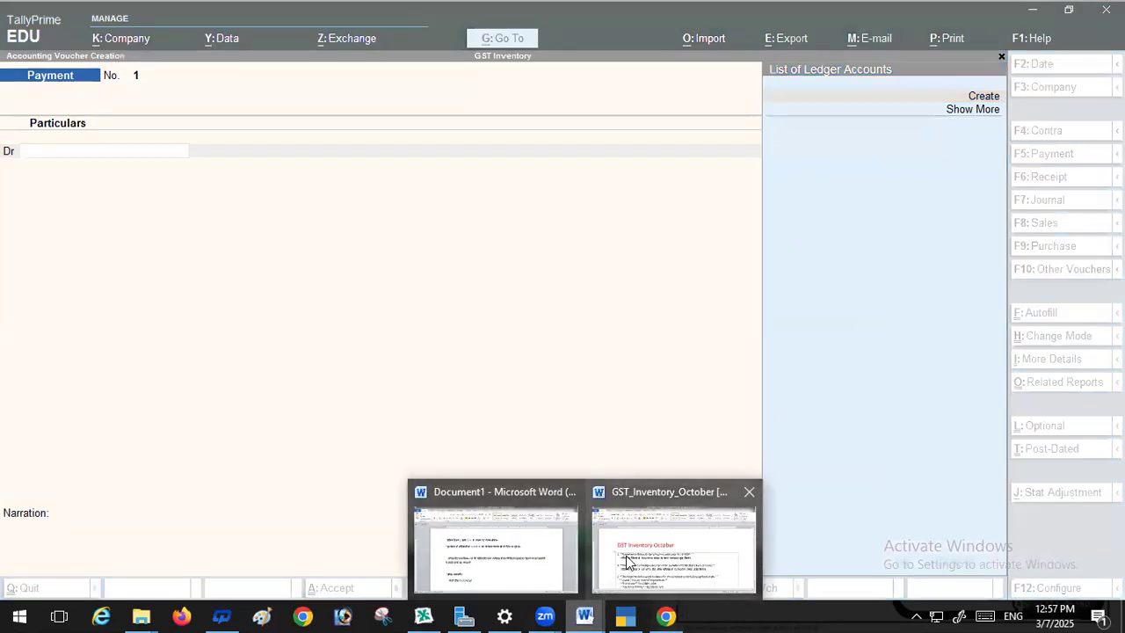
left_click(628, 562)
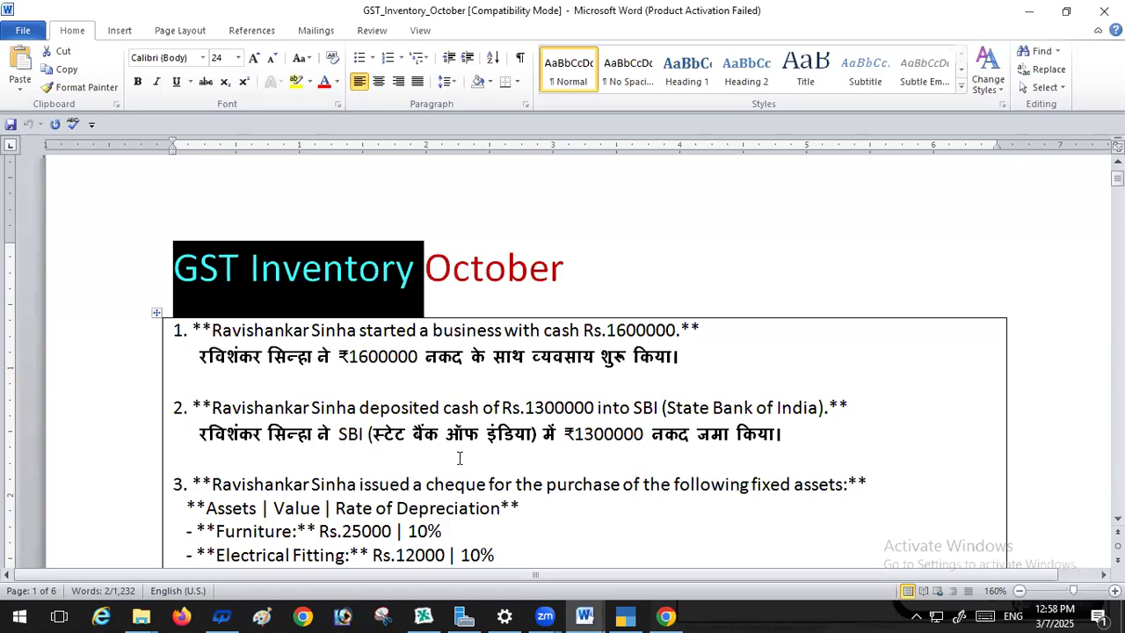
left_click(618, 615)
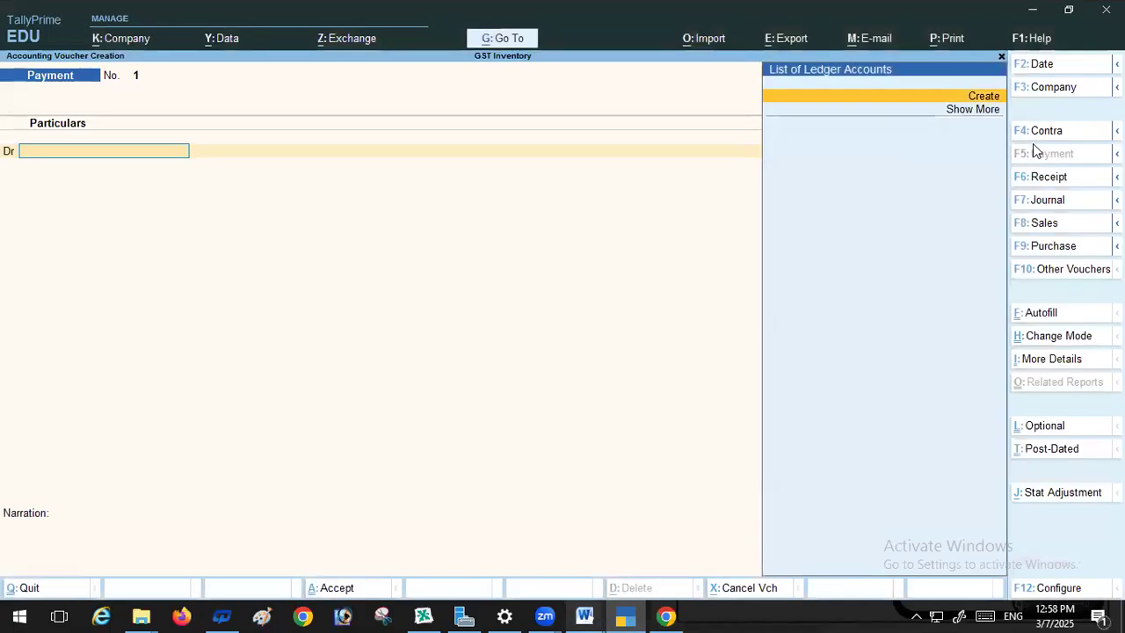
left_click(1058, 181)
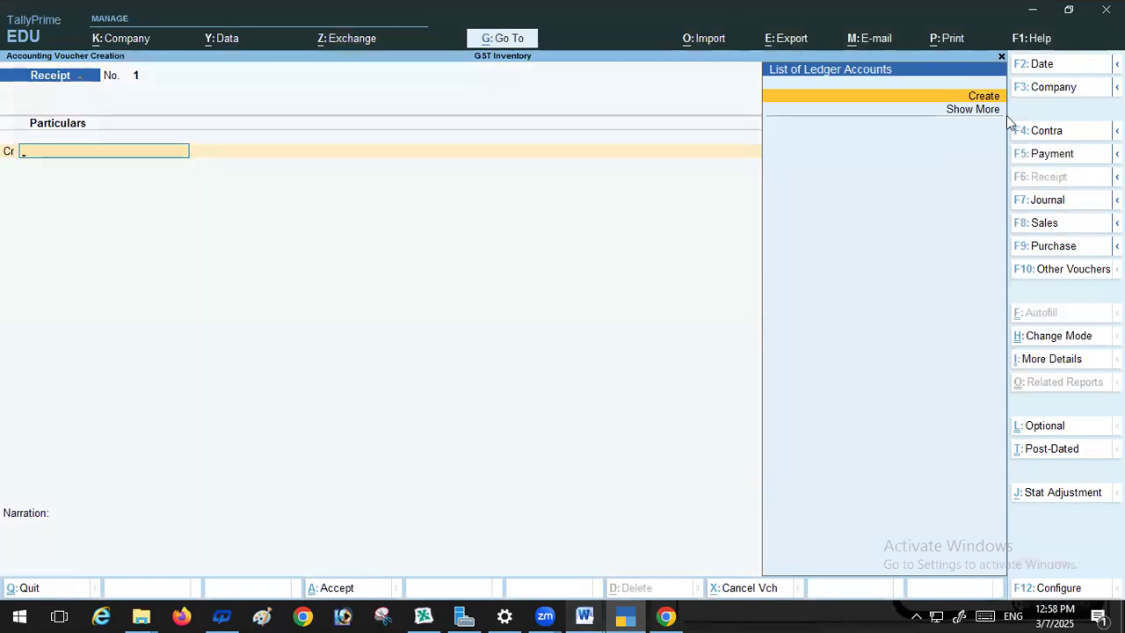
Start a new ledger from the receipt voucher, named with the business owner's full name followed by A/c
key("alt+c")
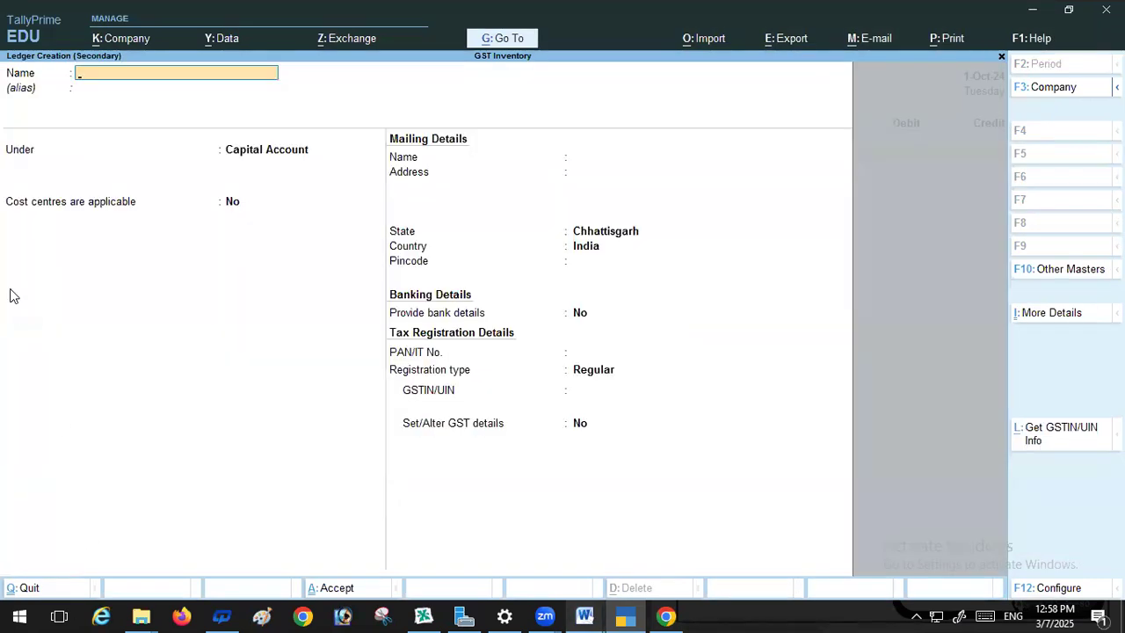
type("RaviShanker Sinha")
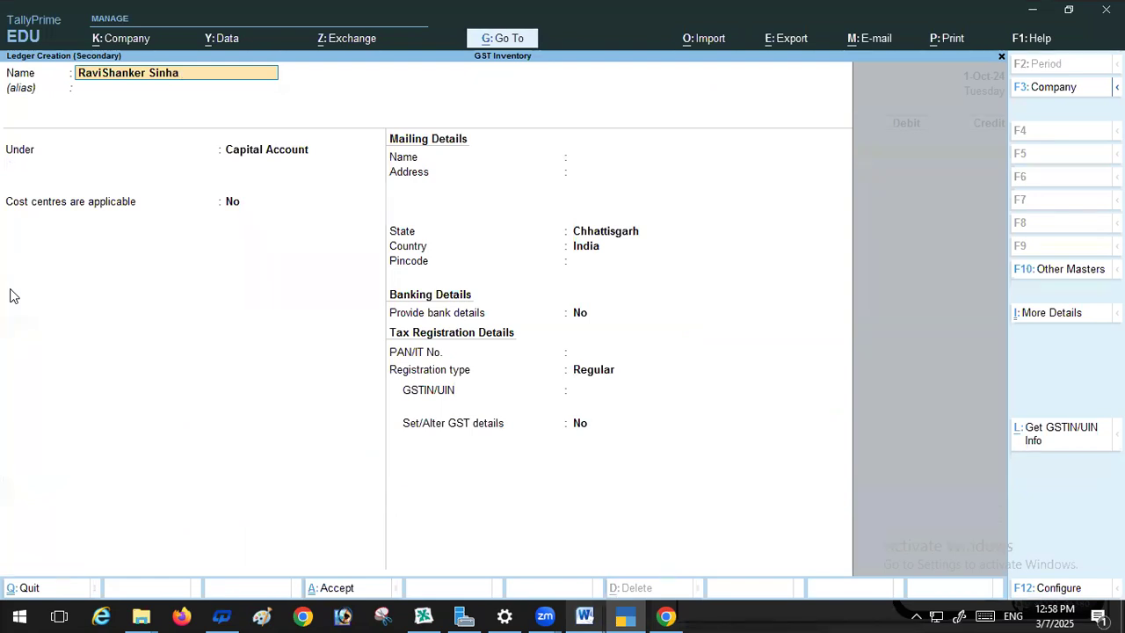
type("a/c")
key("Return")
key("Return")
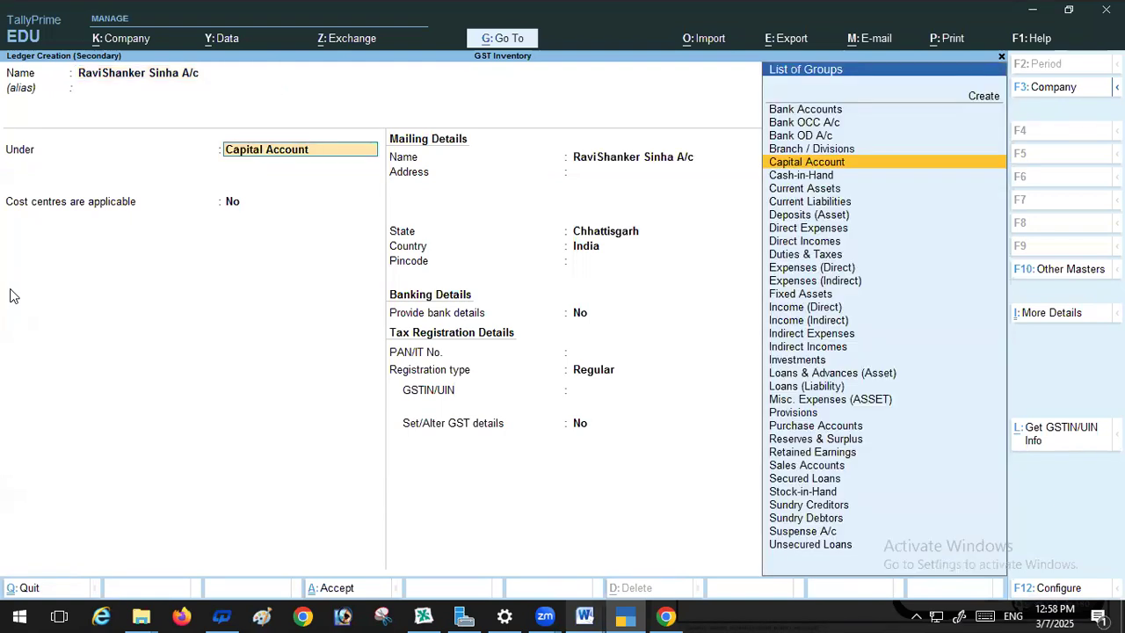
Place the owner's ledger under Capital Account, accept the default mailing, banking and tax registration details, and save it
key("Return")
key("Return")
key("Return")
key("Return")
key("Return")
key("Return")
key("Return")
key("Return")
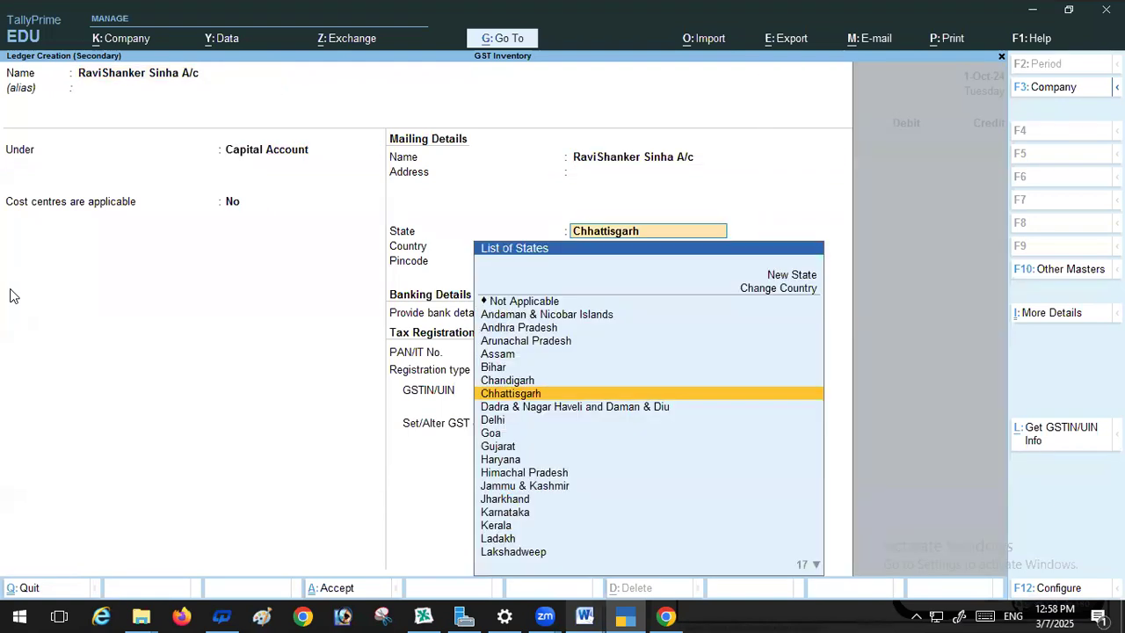
key("Return")
key("Return")
key("Return")
key("Return")
key("Return")
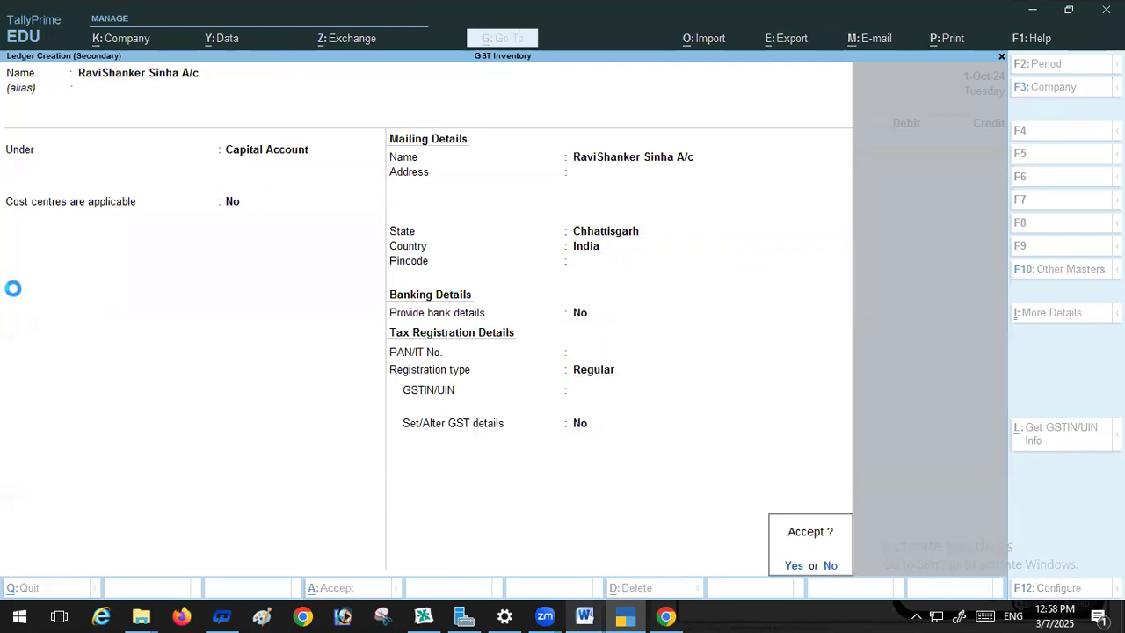
Credit the owner's capital ledger with 1600000, debit Cash for the same amount, and save the receipt voucher without a narration
type("160")
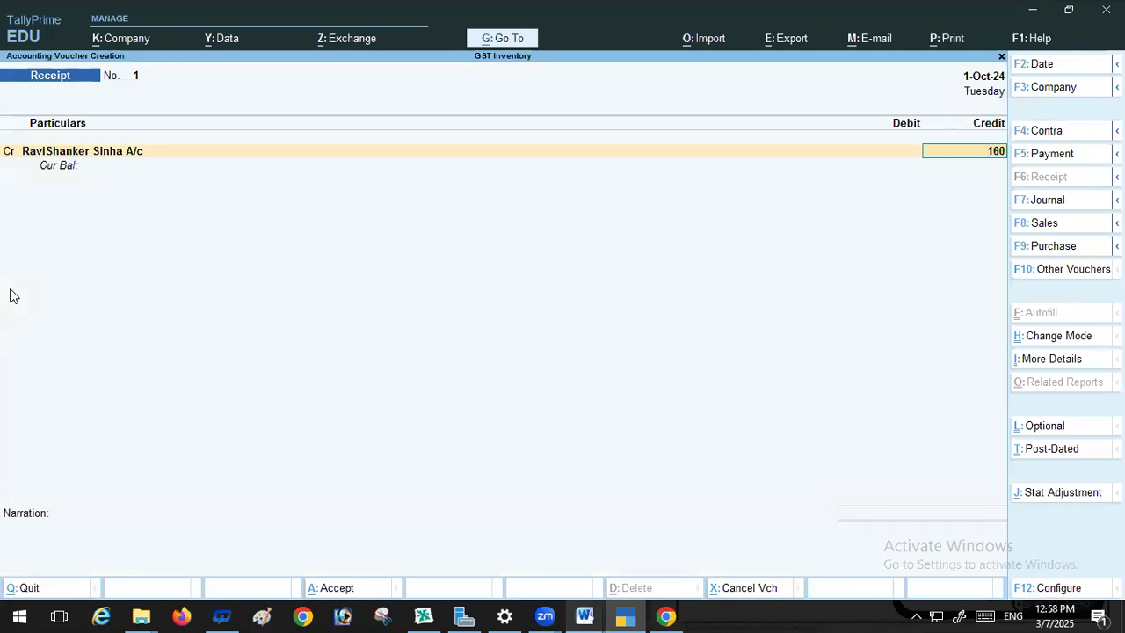
type("0000")
key("Return")
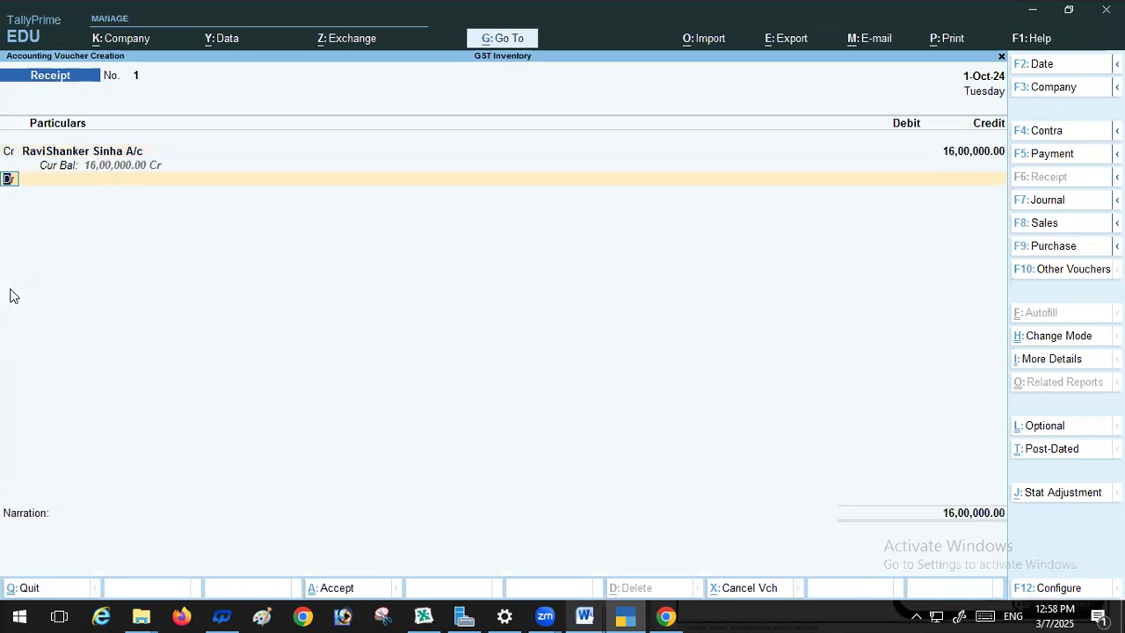
key("Return")
key("Return")
key("Return")
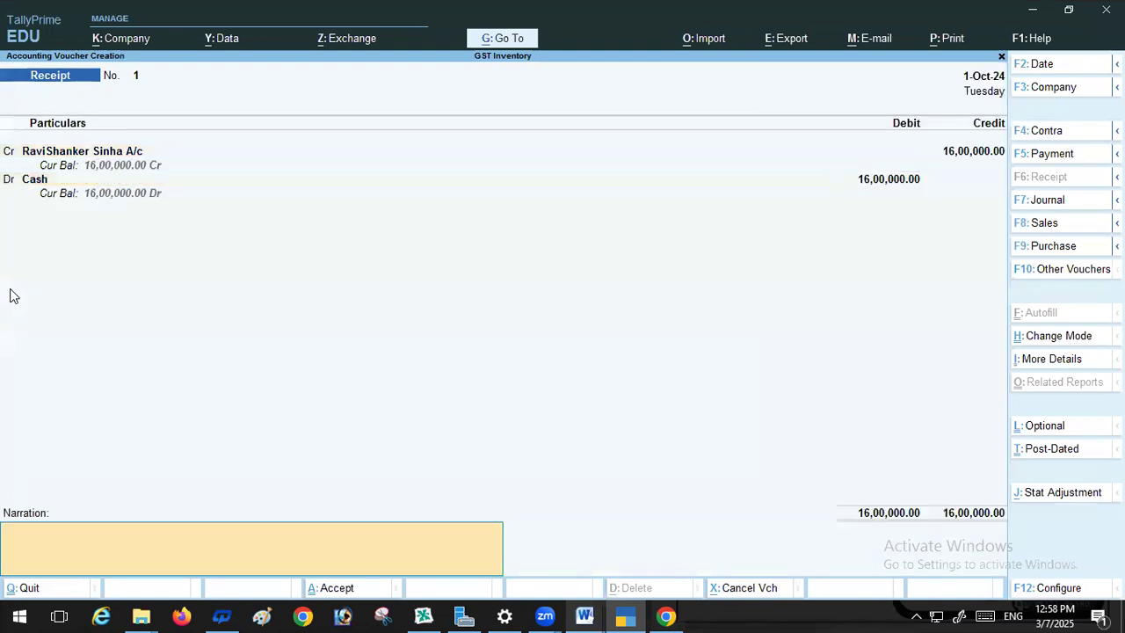
key("Return")
key("Return")
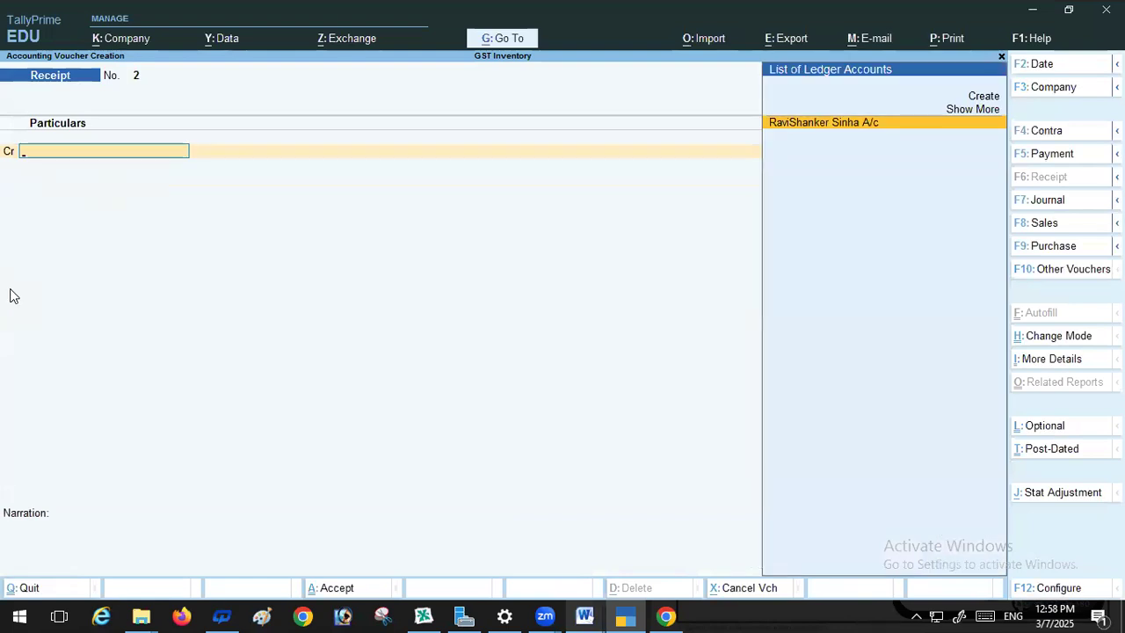
Switch to Word and close Document1 without saving its changes
left_click(584, 615)
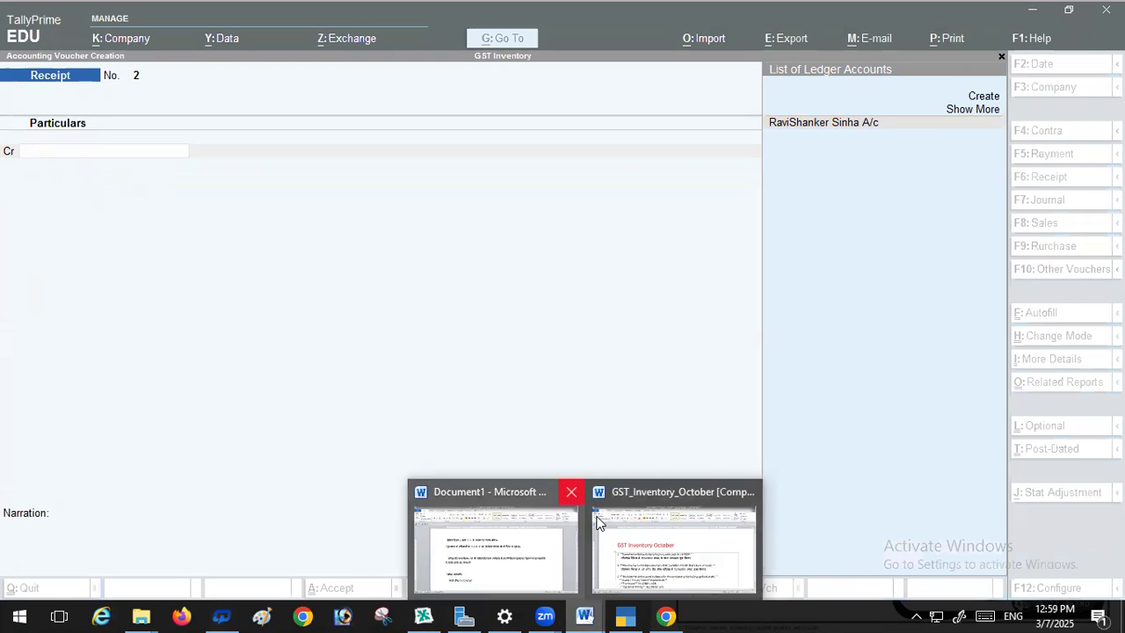
left_click(528, 492)
left_click(545, 468)
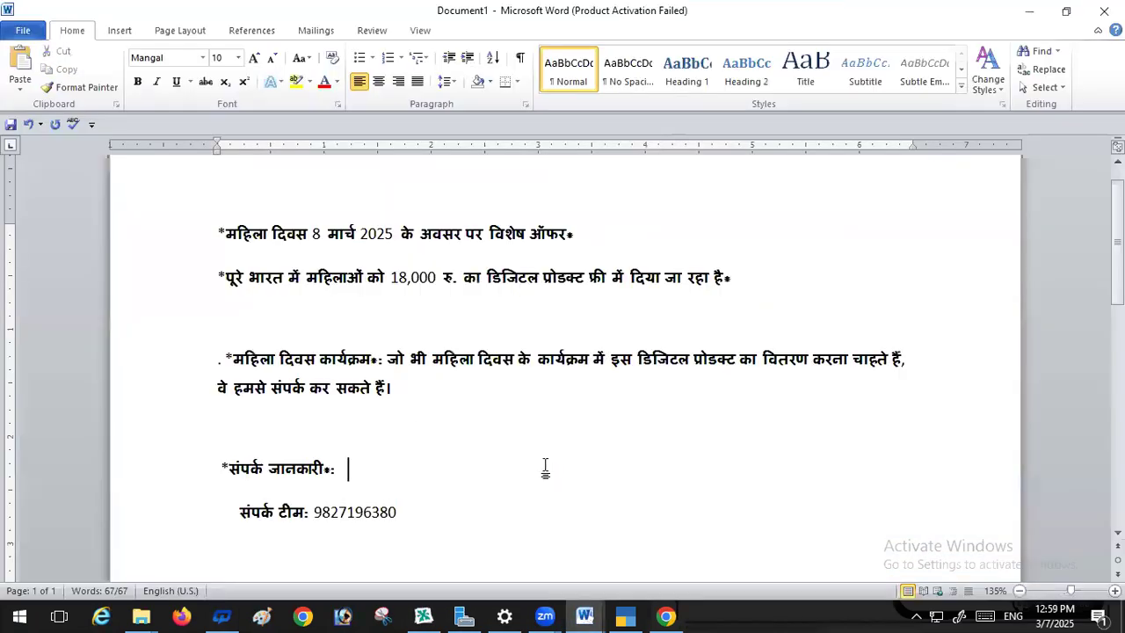
left_click(586, 615)
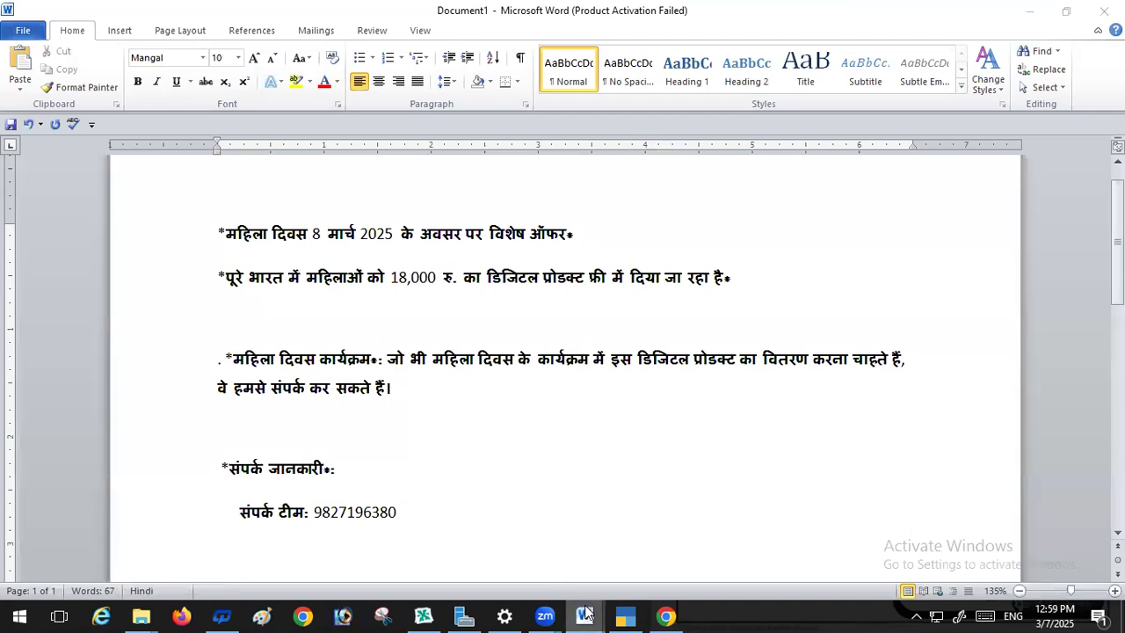
left_click(572, 494)
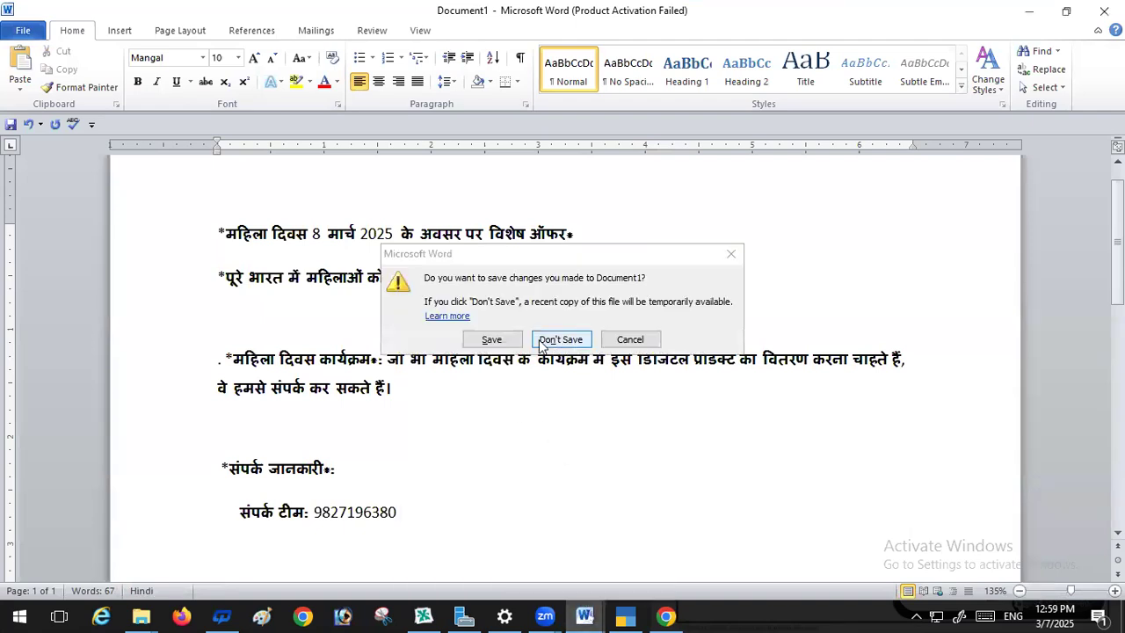
left_click(575, 342)
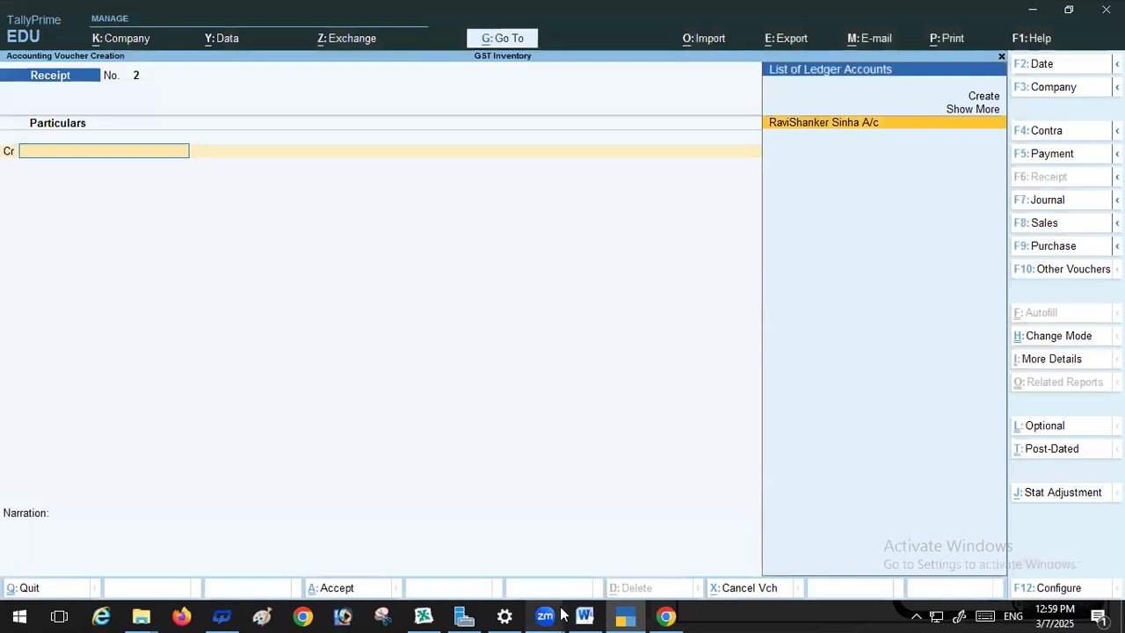
Check the second transaction in the GST_Inventory_October Word document, and start a contra voucher in TallyPrime
left_click(589, 614)
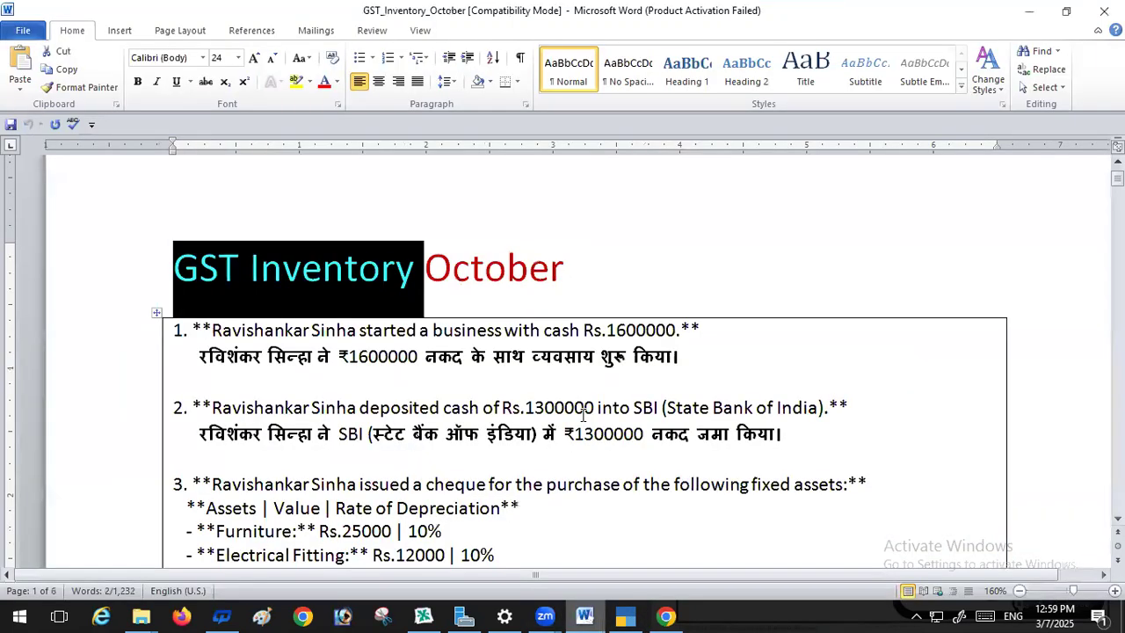
scroll(584, 415, "down", 3)
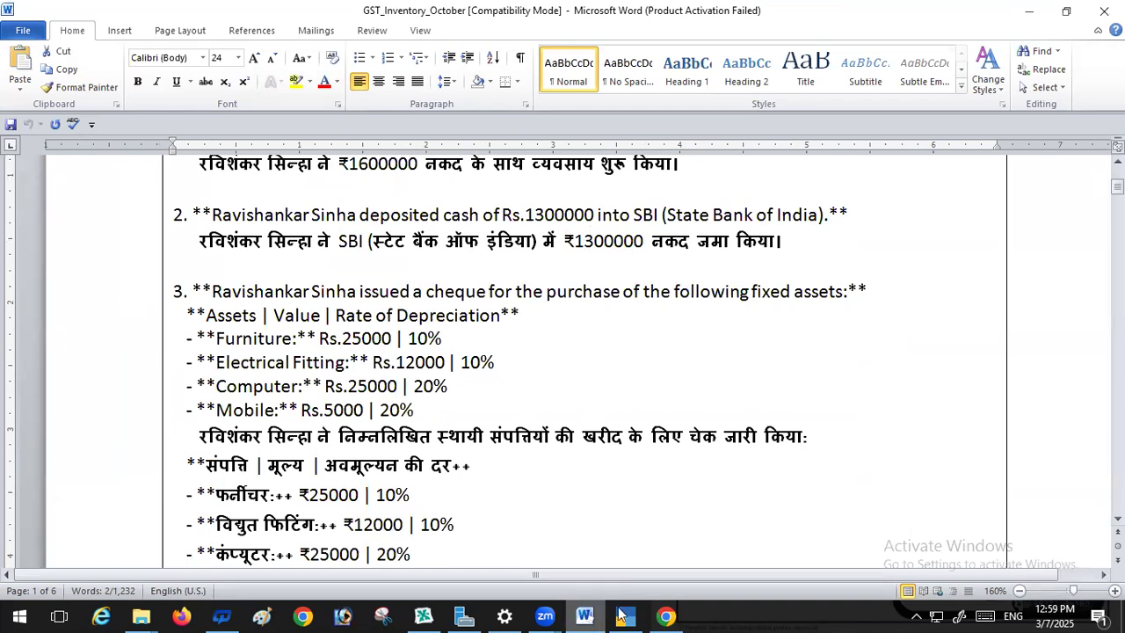
left_click(625, 615)
left_click(1055, 133)
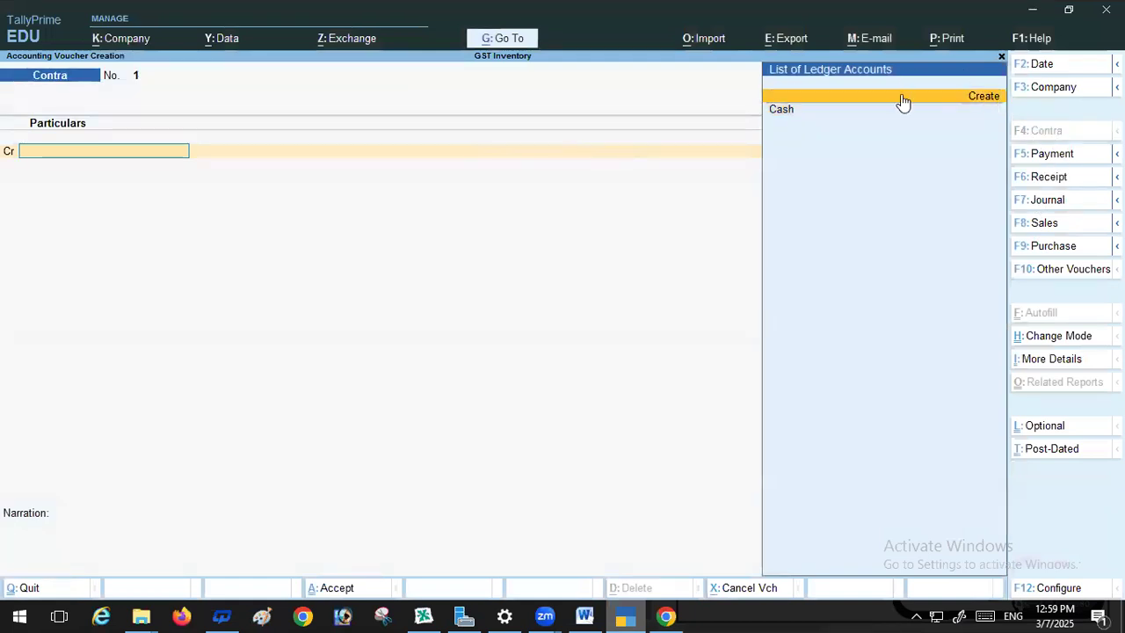
Create a new ledger named SBI A/c under the Bank Accounts group from the contra voucher
key("Return")
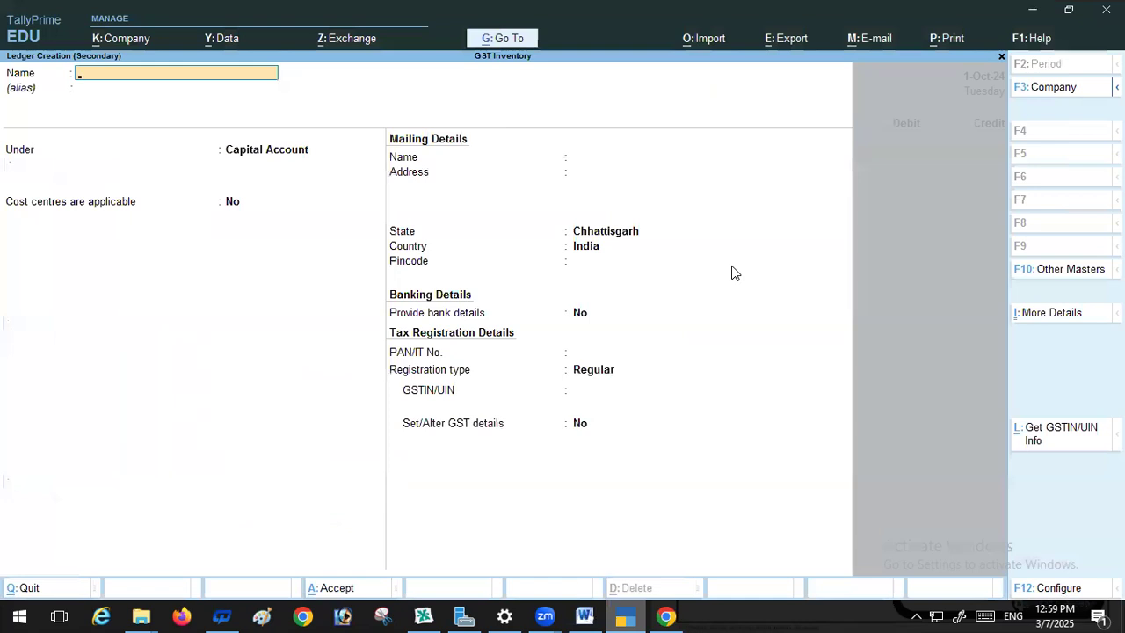
type("SBI a/c")
key("Return")
key("Return")
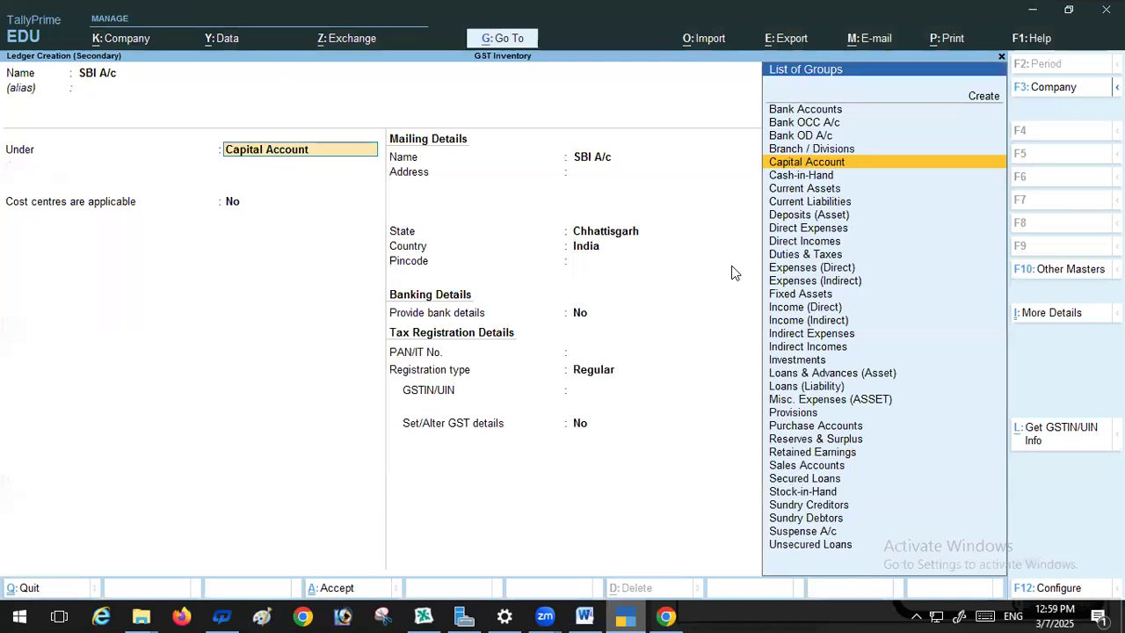
left_click(806, 109)
key("Return")
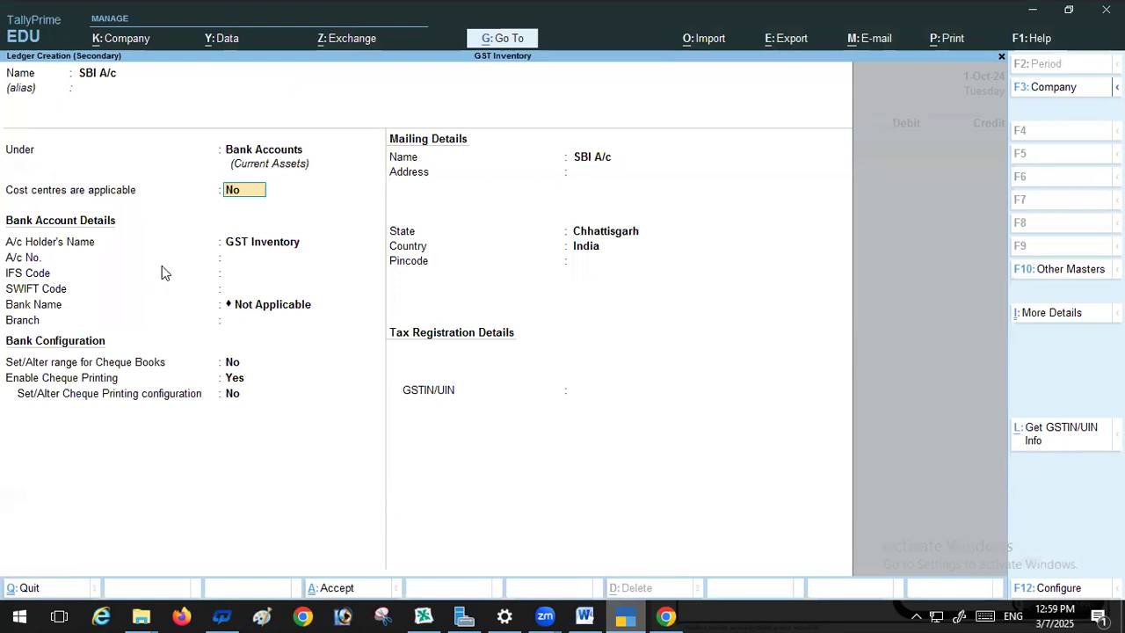
Accept the default cost centre, bank account, cheque and mailing settings for the SBI A/c ledger, and save it into the contra voucher
key("Return")
key("Return")
key("Return")
key("Return")
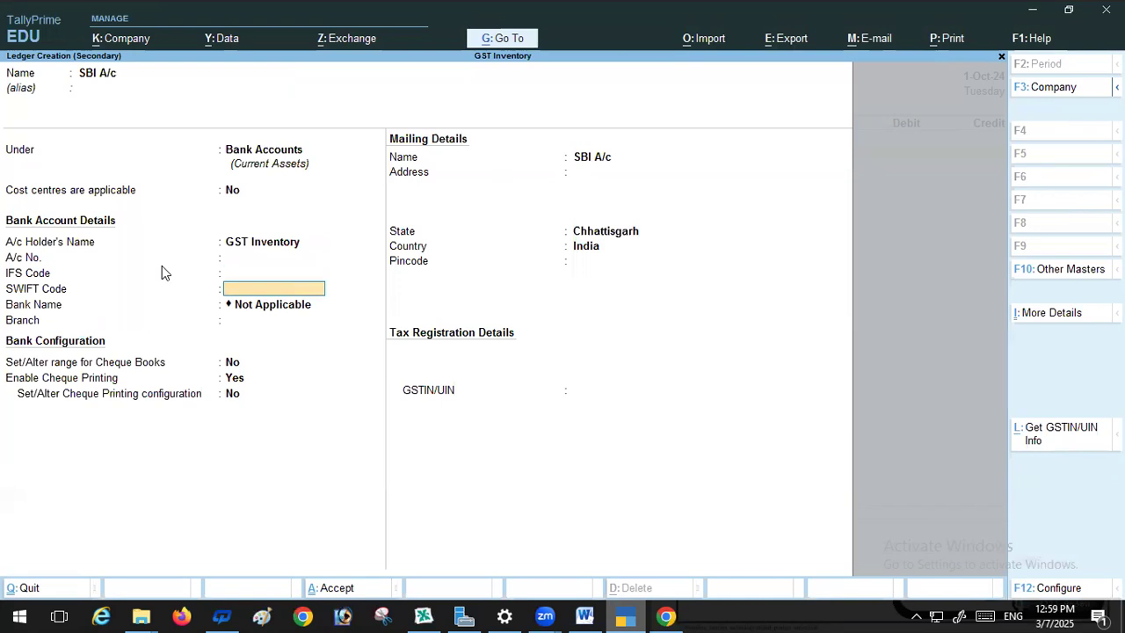
key("Return")
key("Return")
key("Return")
key("Return")
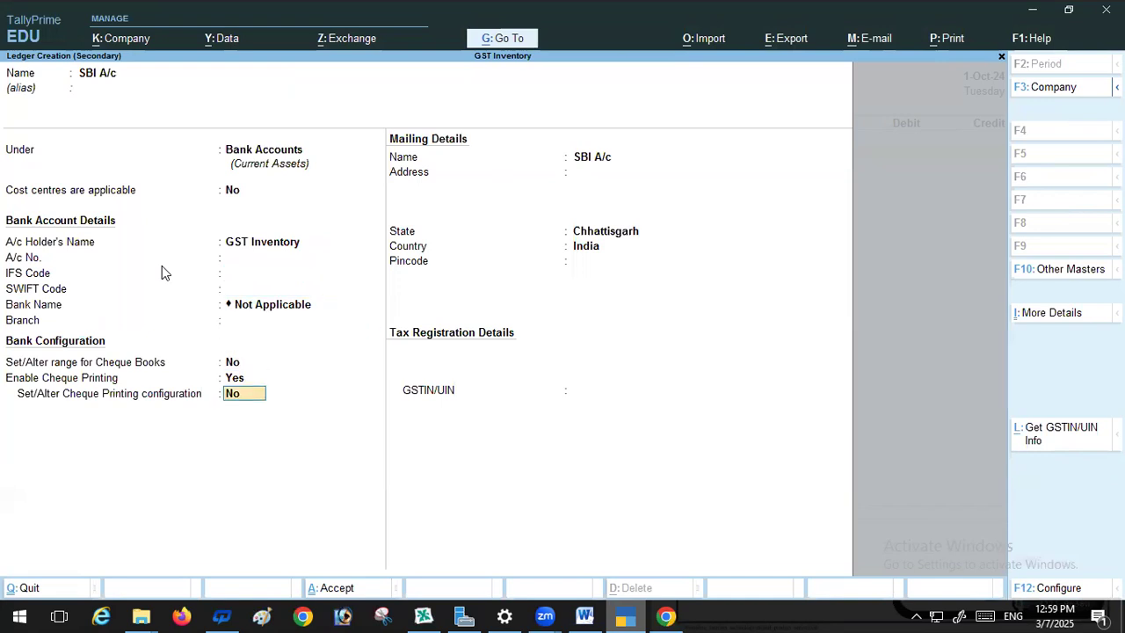
key("Return")
key("Return")
key("Return")
key("Return")
key("Return")
key("Return")
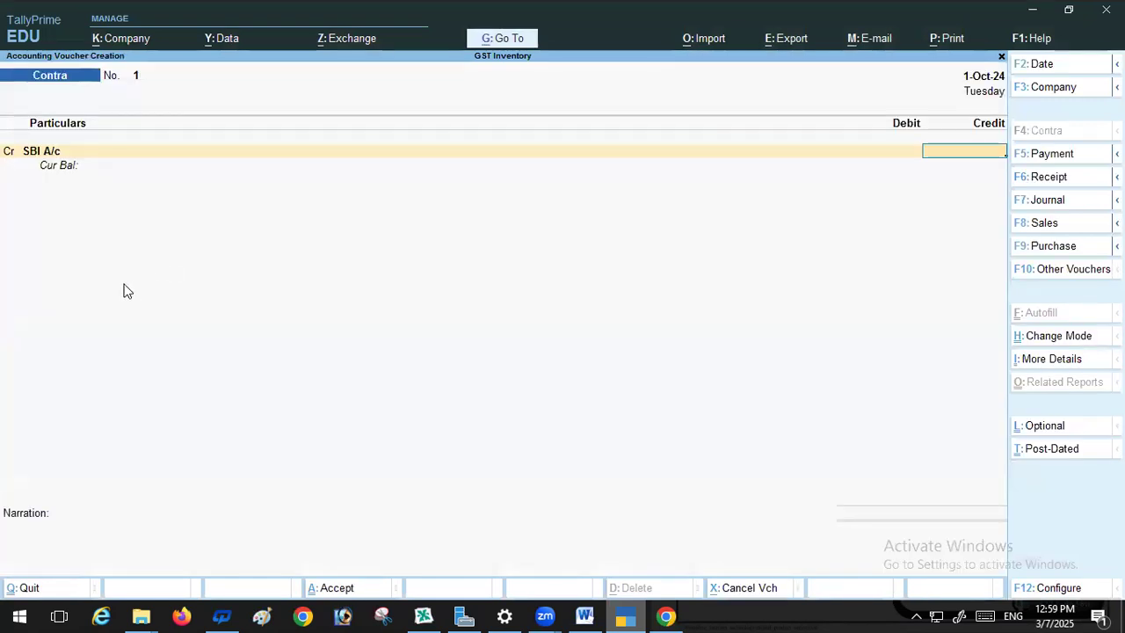
Enter a credit amount of 13,00,000 for SBI A/c in the contra voucher, and accept its default cheque bank allocation
type("3")
type("000")
type("00")
key("Return")
key("Return")
key("Return")
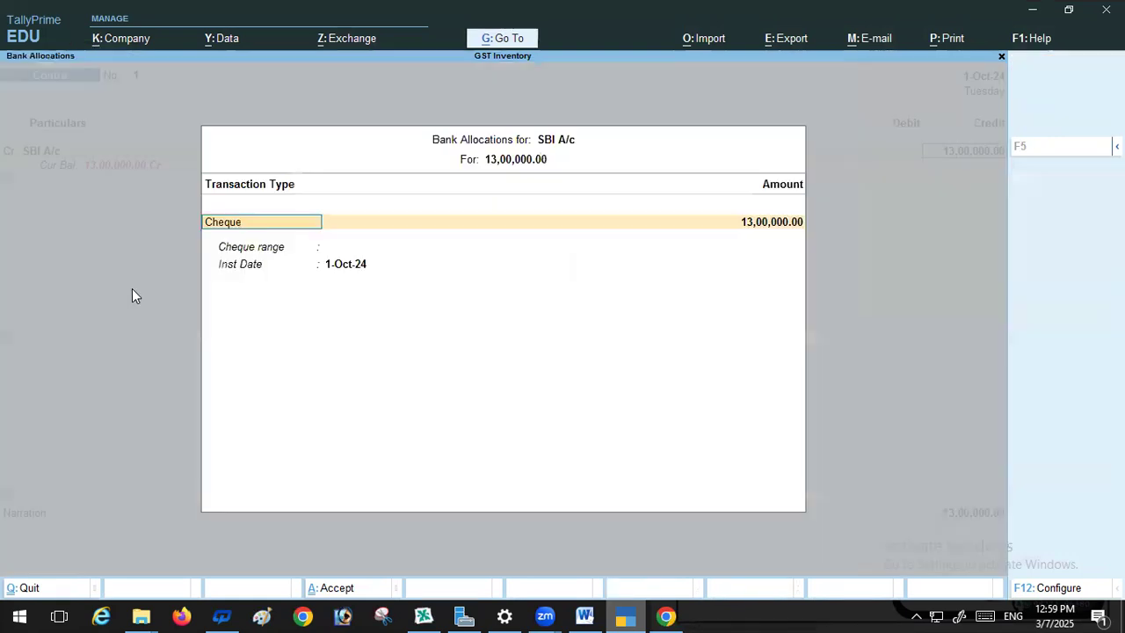
key("Return")
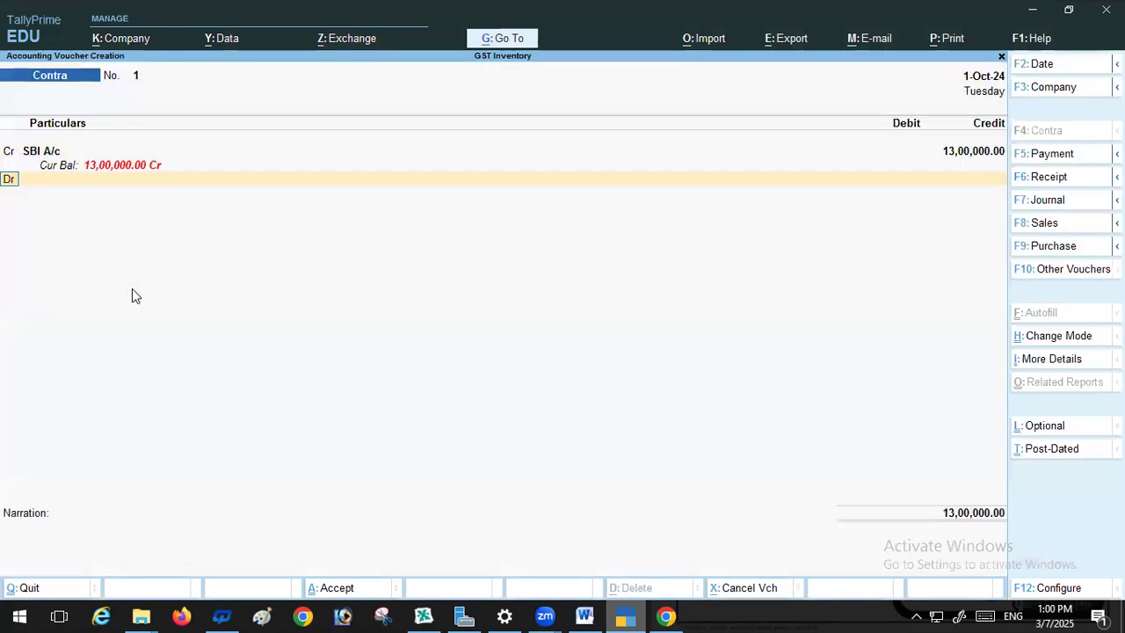
Change the credited ledger in the contra voucher to Cash, and choose SBI A/c as the debited ledger
key("BackSpace")
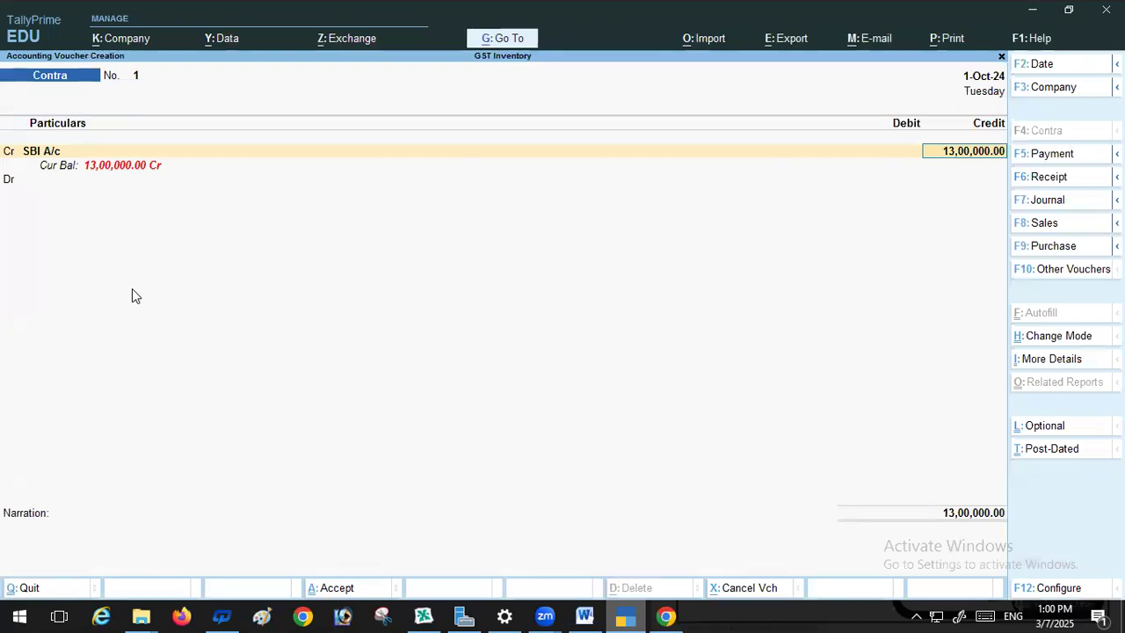
key("BackSpace")
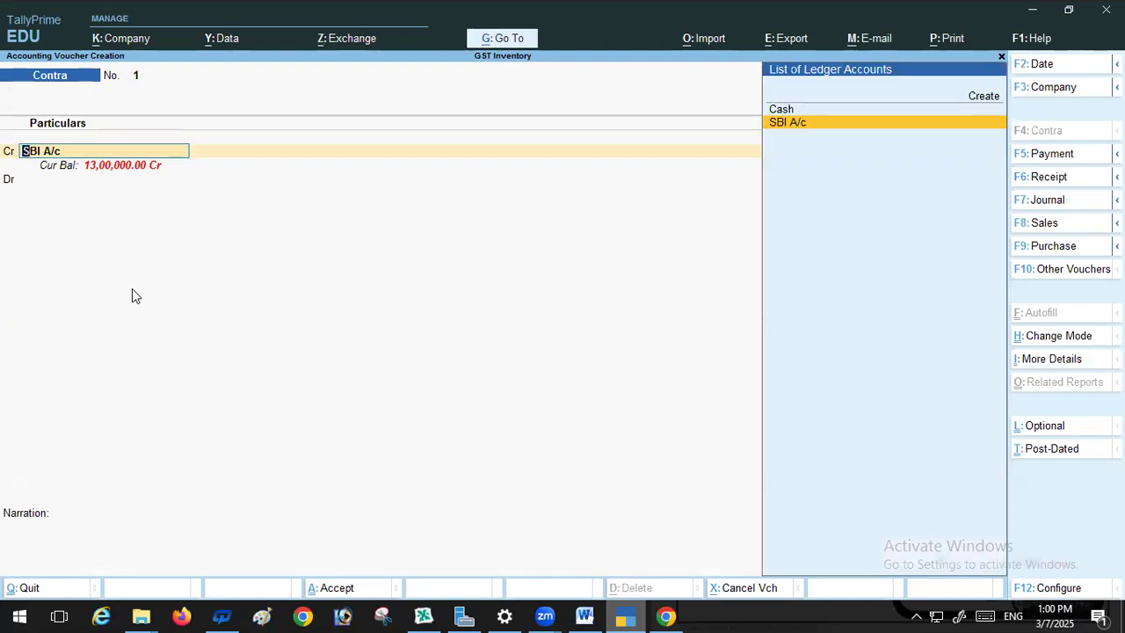
key("Up")
key("Return")
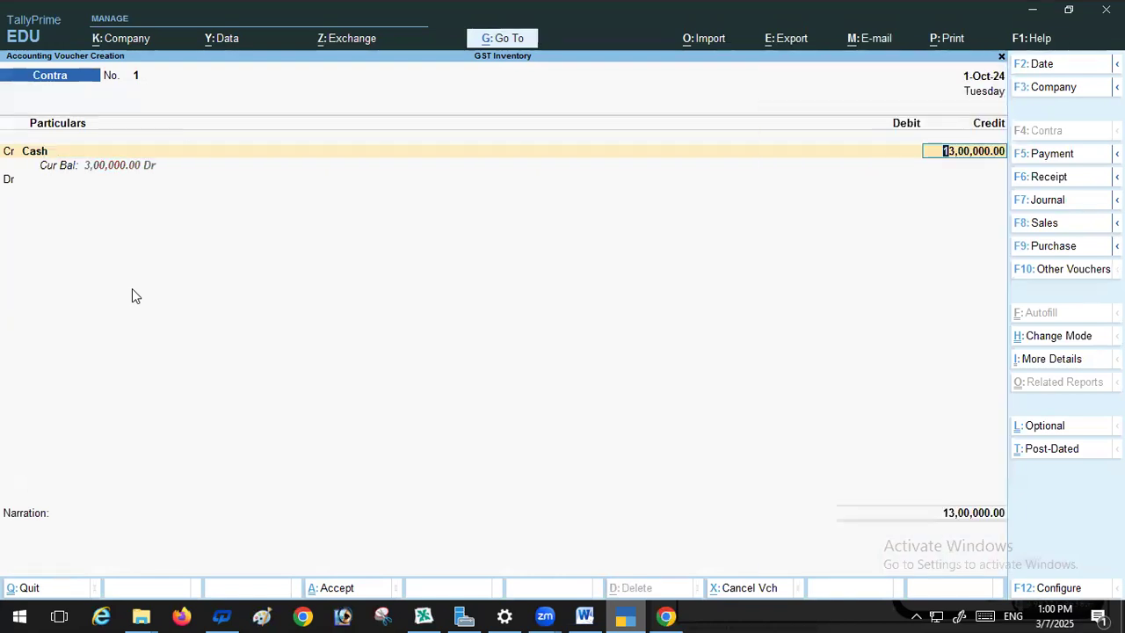
key("Return")
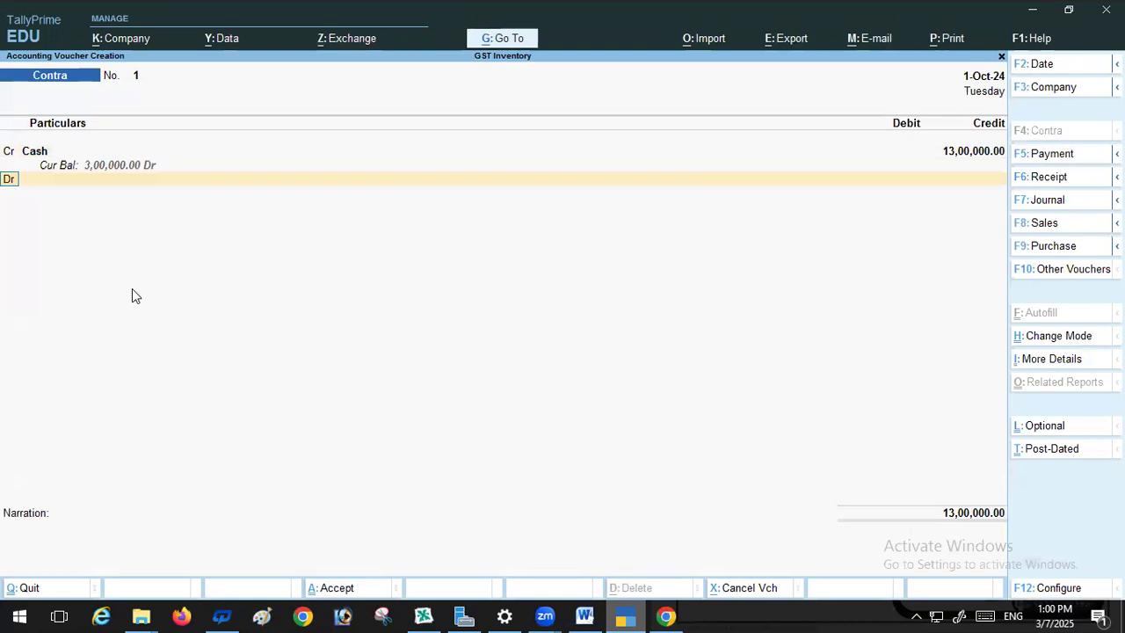
key("Return")
key("Down")
key("Return")
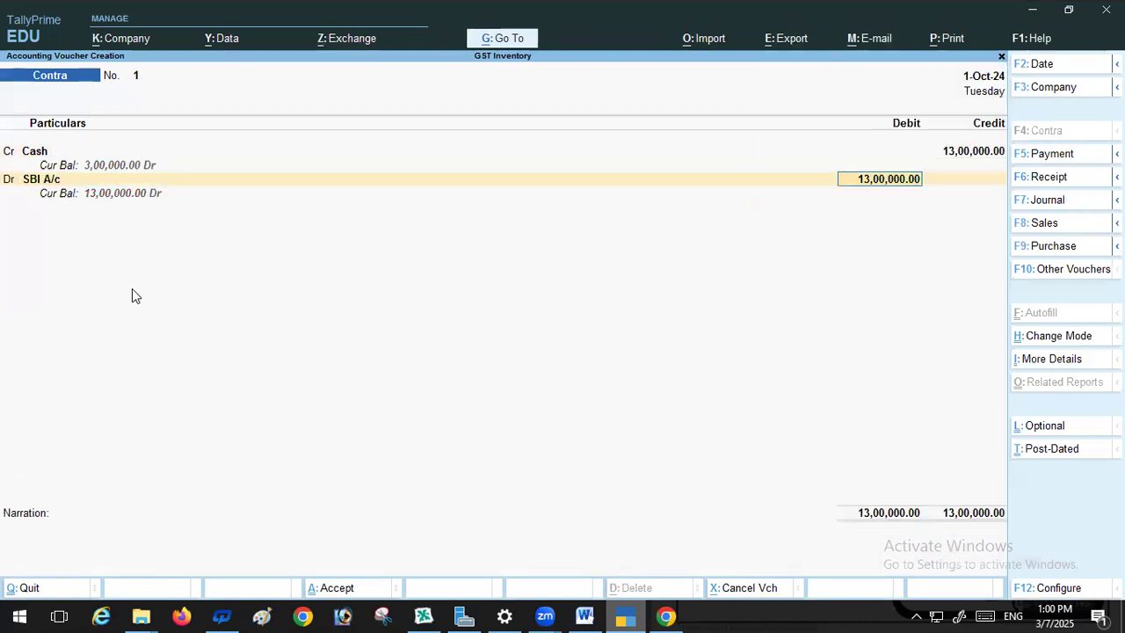
Accept the 13,00,000 debit with a cash bank allocation, leave the denominations and bank name blank, and save the contra voucher
key("Return")
key("Return")
key("Return")
key("Return")
key("Return")
key("Return")
key("Return")
key("Return")
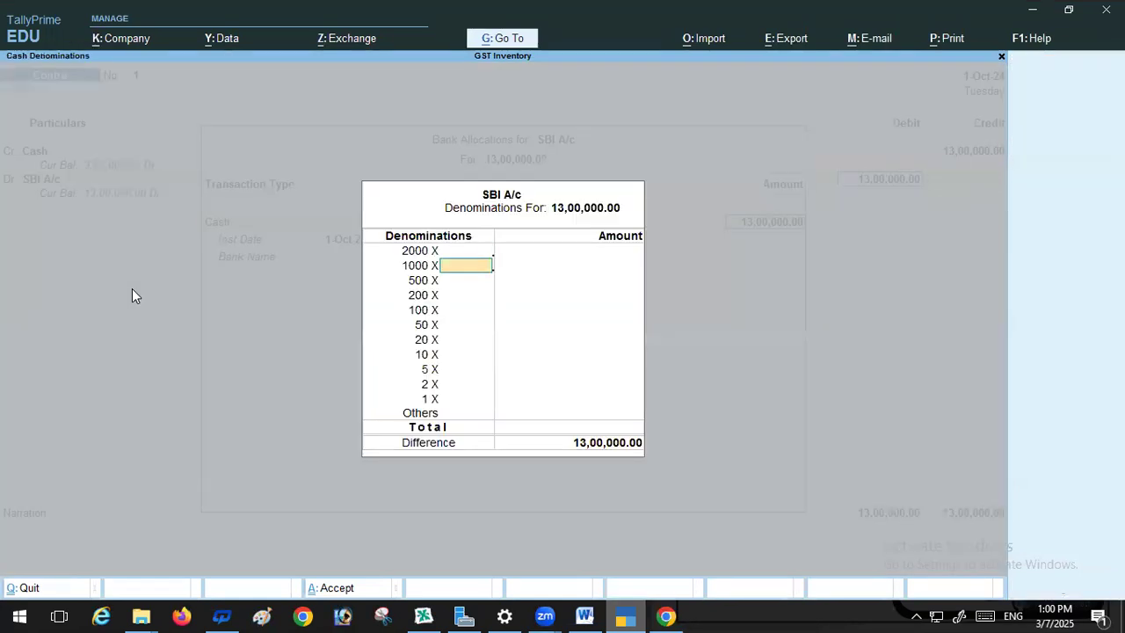
key("Return")
key("Return")
key("Return")
key("Return")
key("Return")
key("Return")
key("Return")
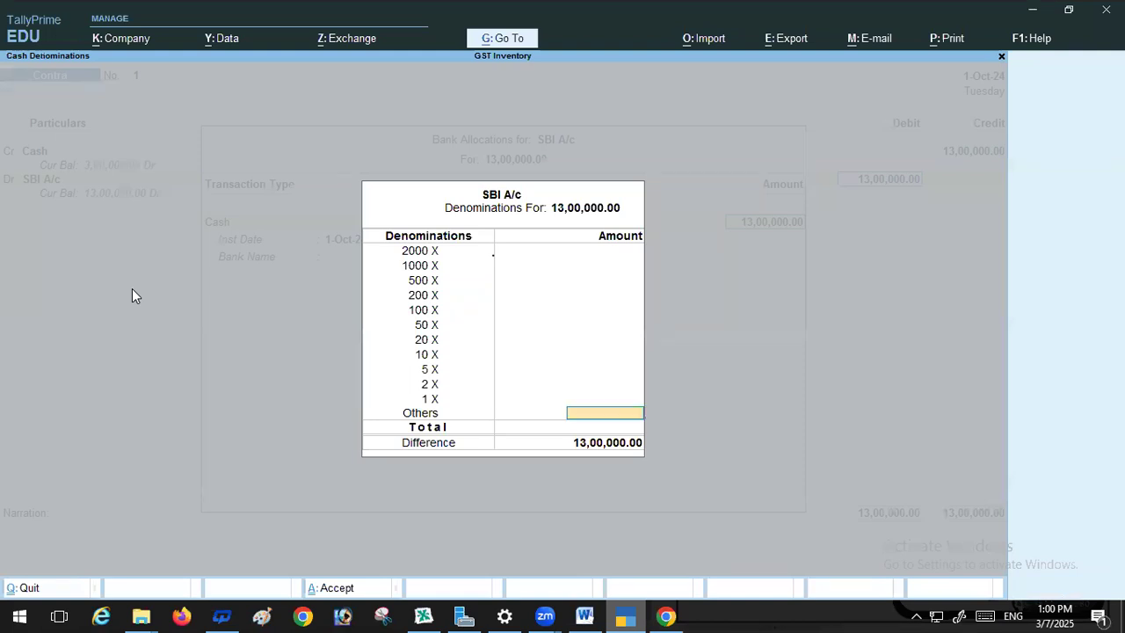
key("Return")
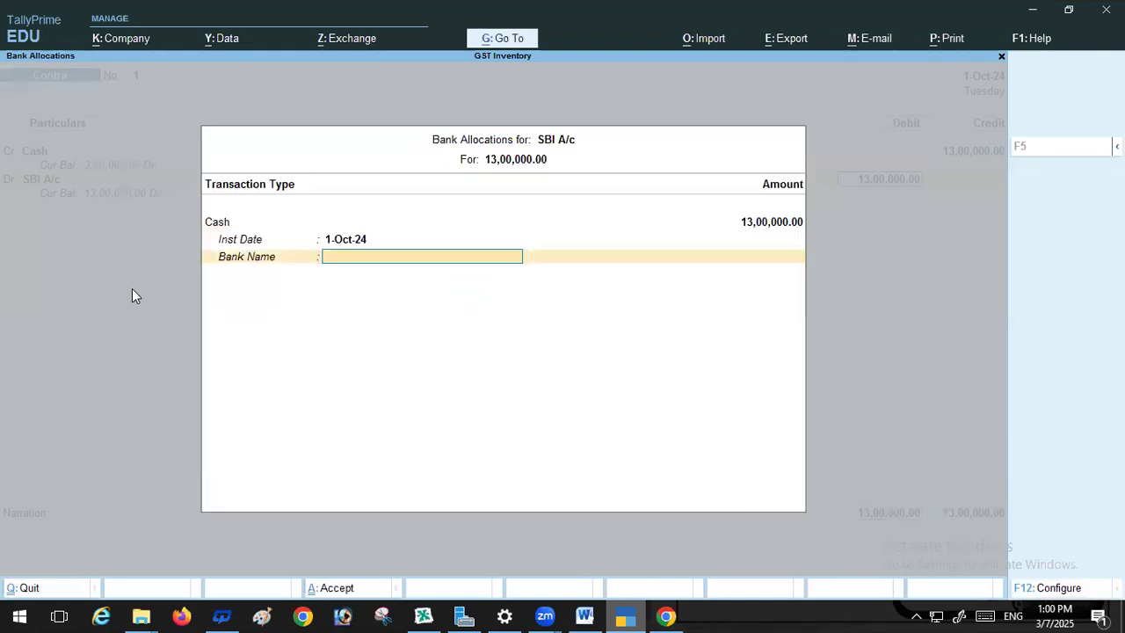
key("Return")
key("Return")
key("Return")
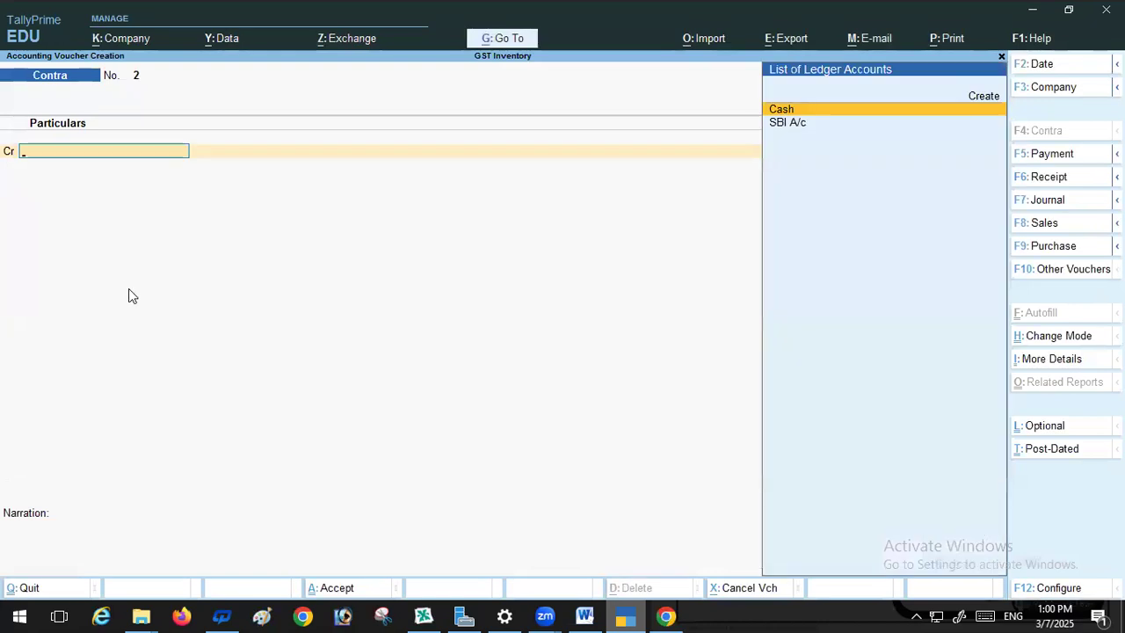
Switch to Word and examine the fixed assets, values and depreciation rates of the third transaction in GST_Inventory_October
left_click(585, 617)
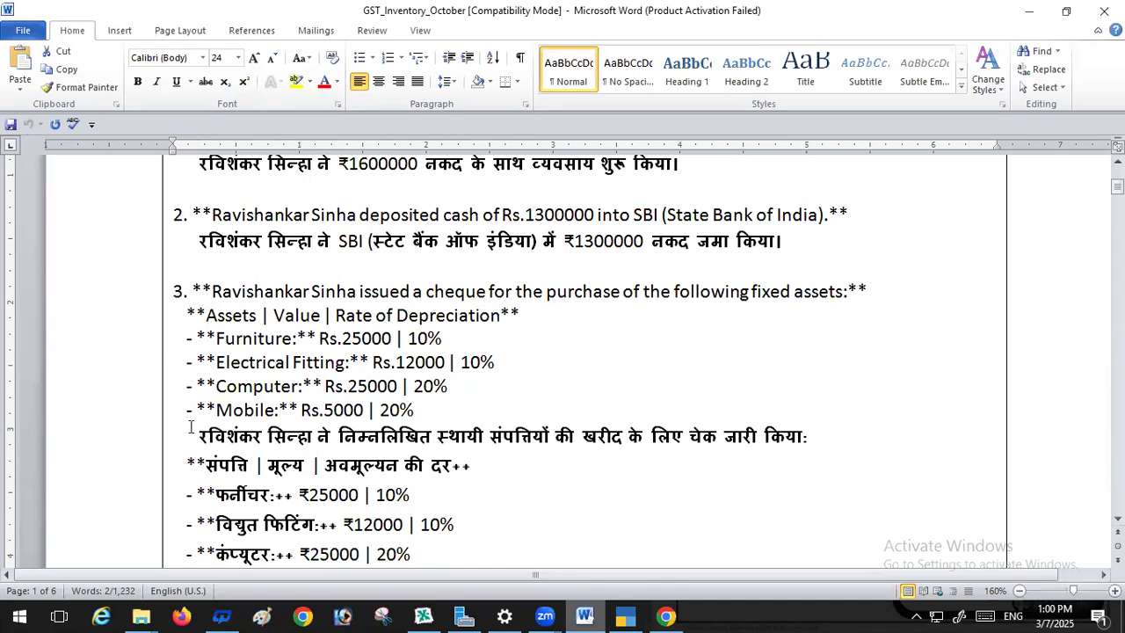
scroll(191, 427, "down", 2)
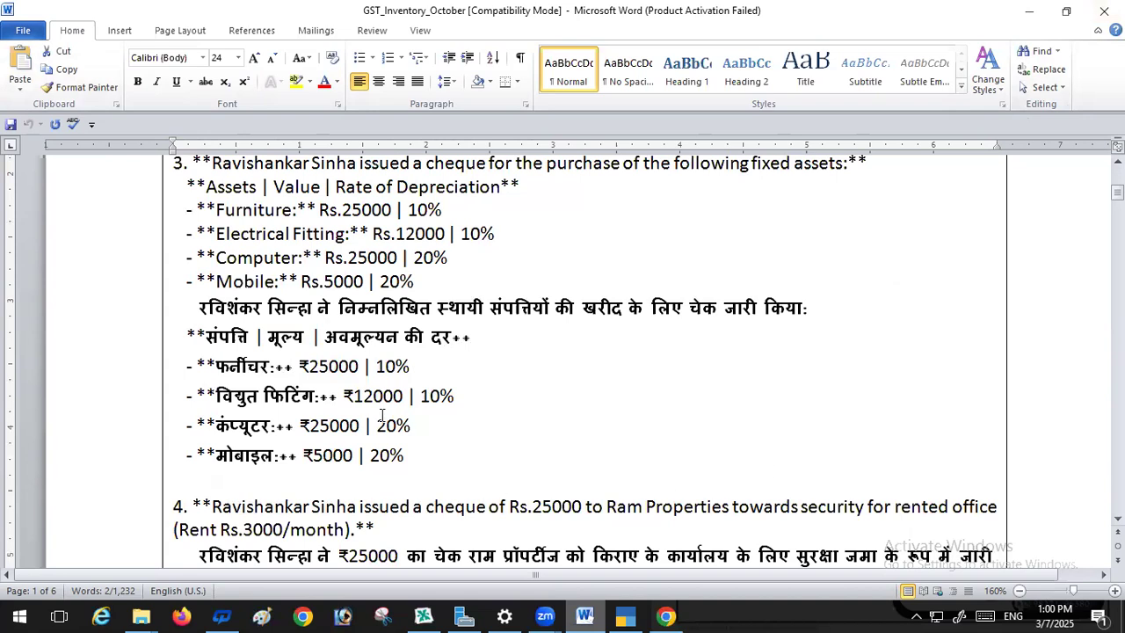
left_click_drag(376, 365, 409, 368)
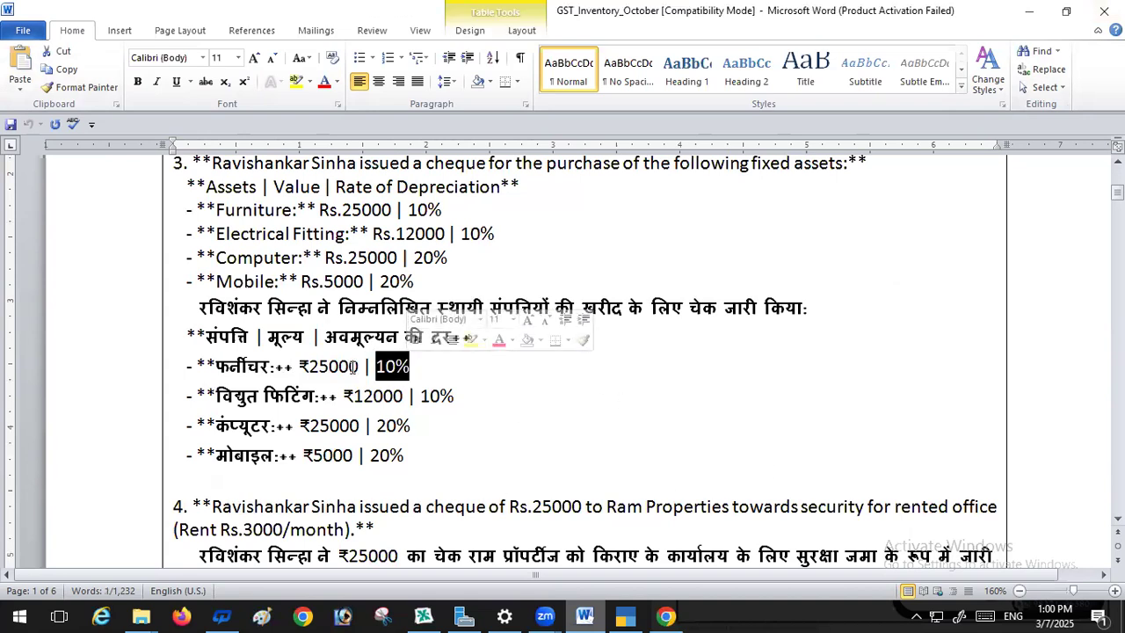
double_click(228, 368)
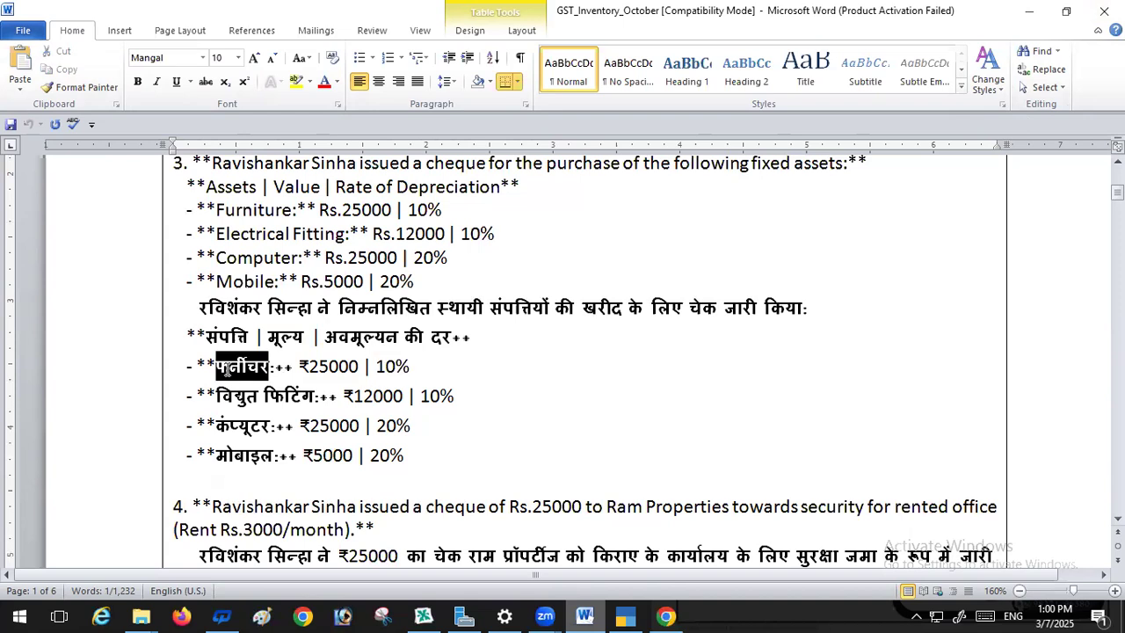
double_click(288, 396)
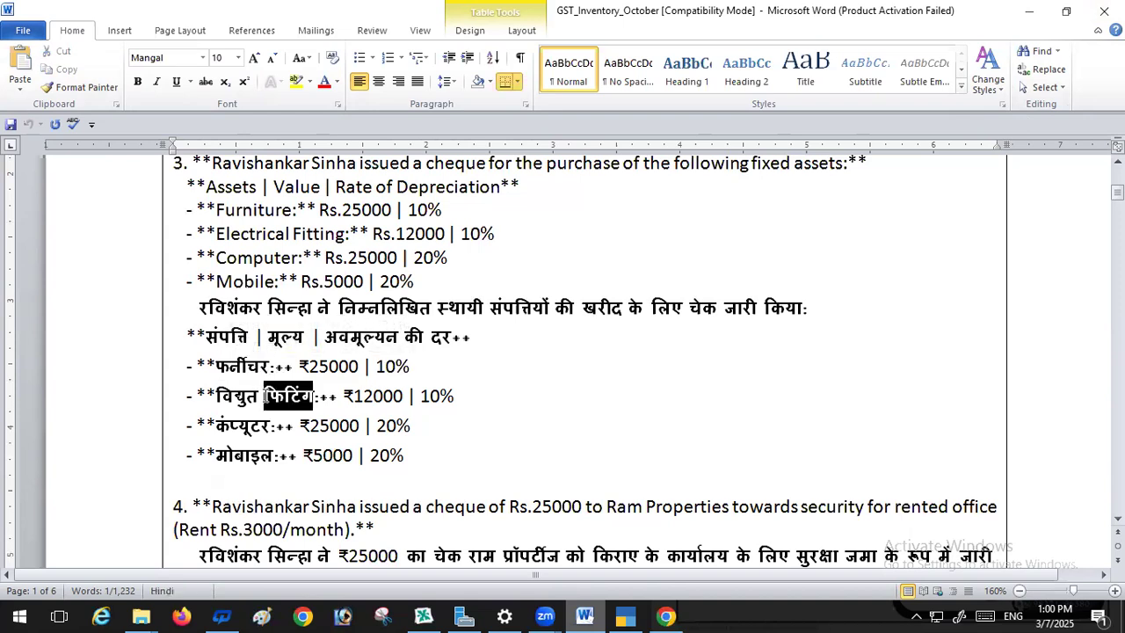
double_click(263, 258)
double_click(255, 281)
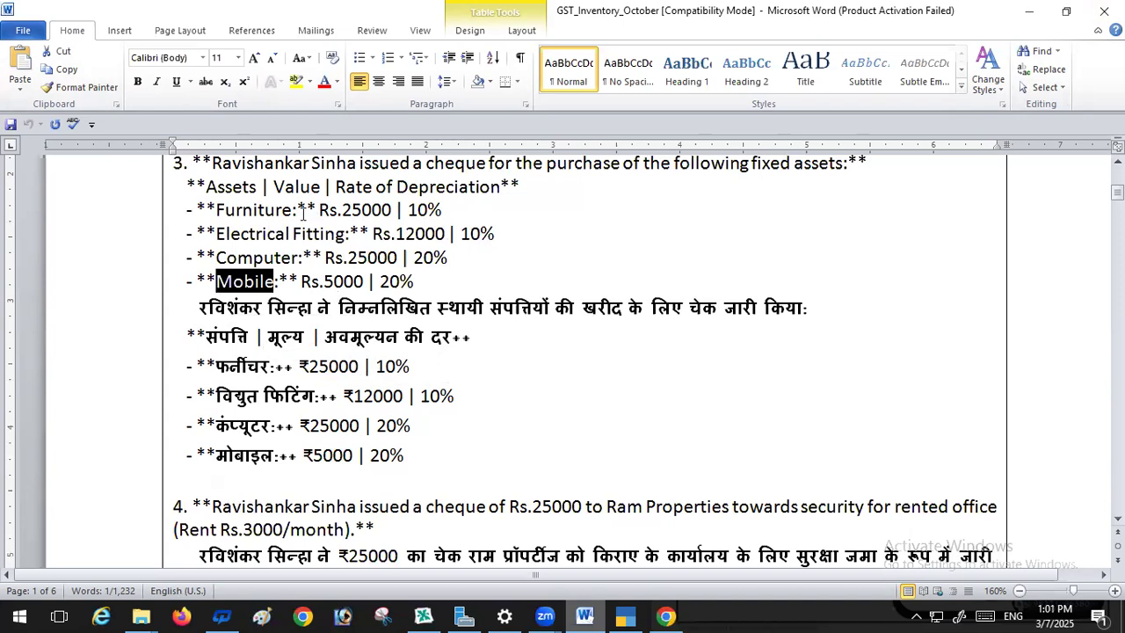
Copy the asset name Furniture from Word, and start a ledger named Furniture A/c under Fixed Assets in TallyPrime
left_click_drag(288, 211, 212, 209)
key("ctrl+c")
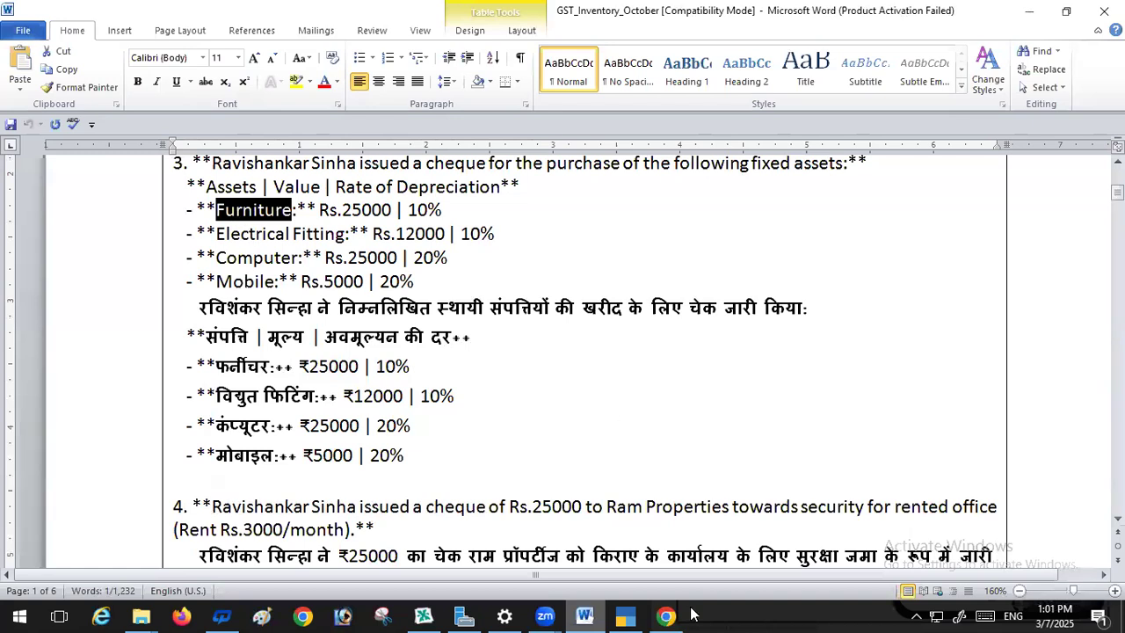
left_click(625, 616)
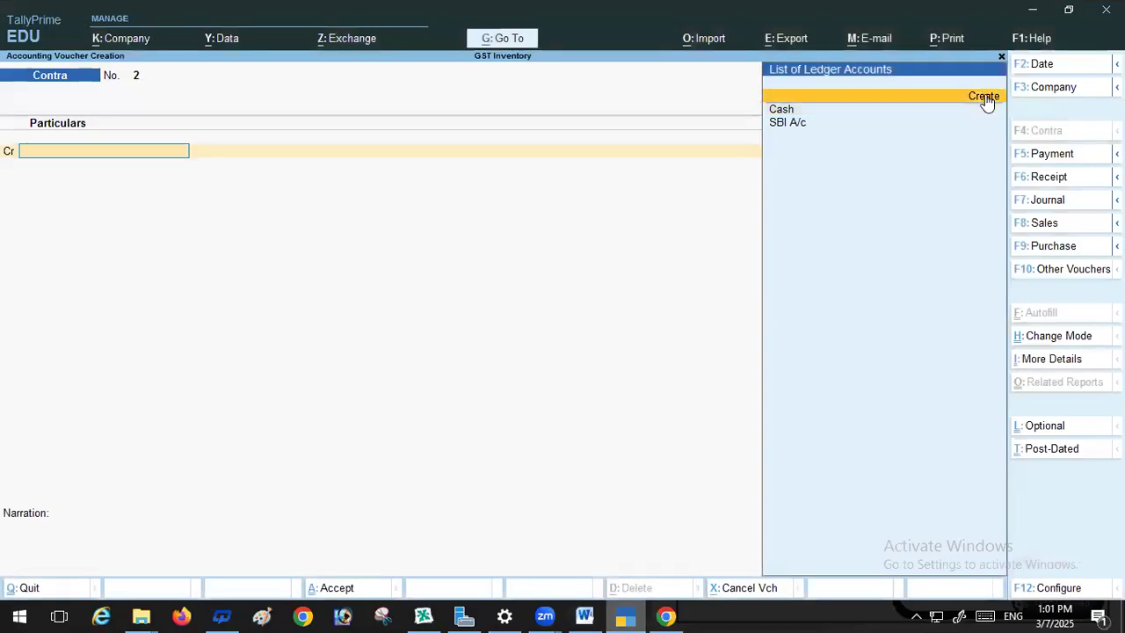
key("Return")
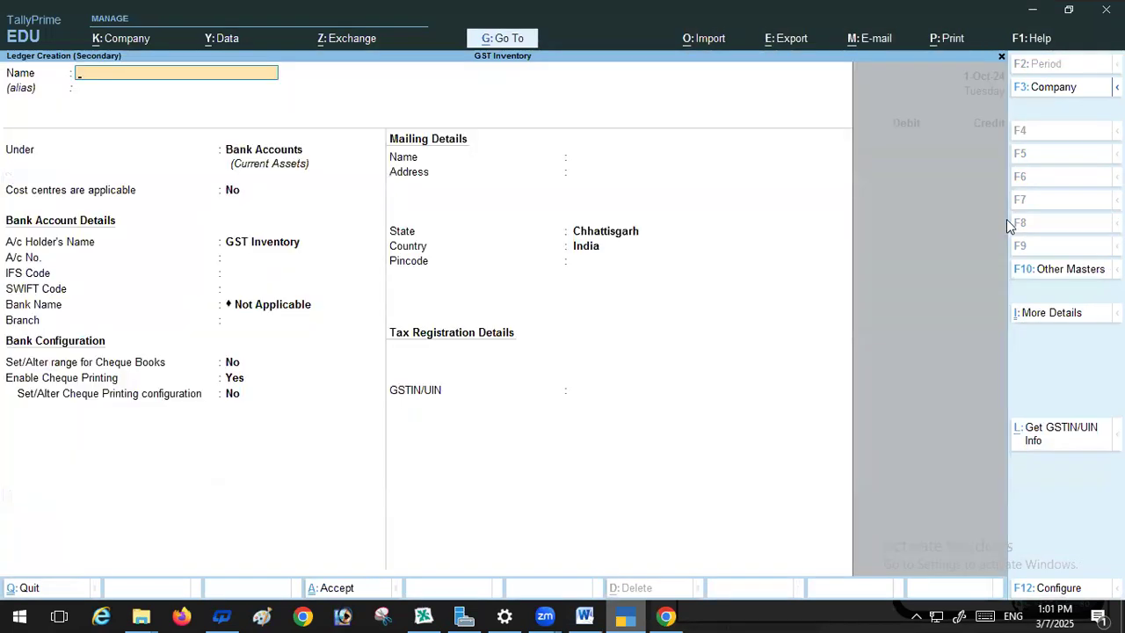
key("ctrl+v")
key("Return")
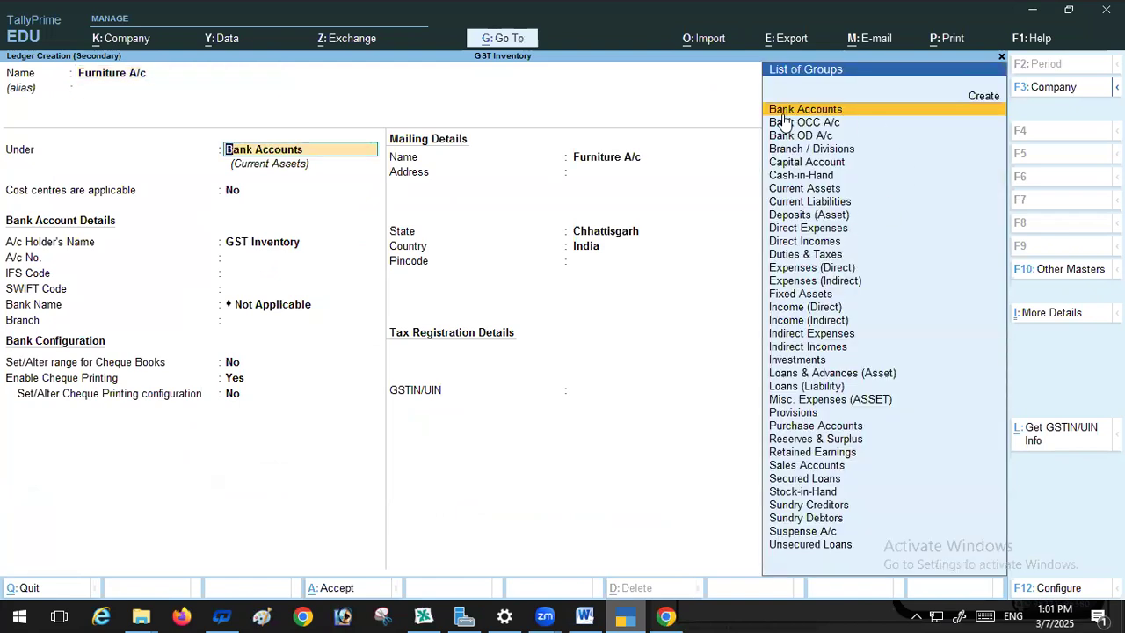
left_click(791, 300)
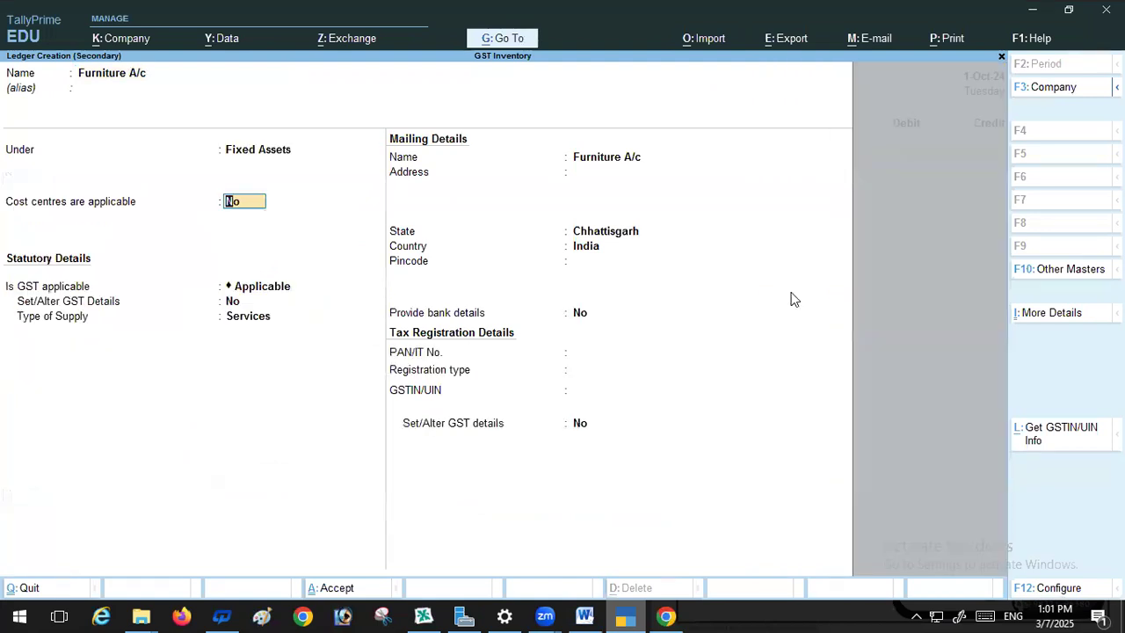
Keep cost centres off for the Furniture A/c ledger, and set its GST applicability to Not Applicable
key("Return")
key("Return")
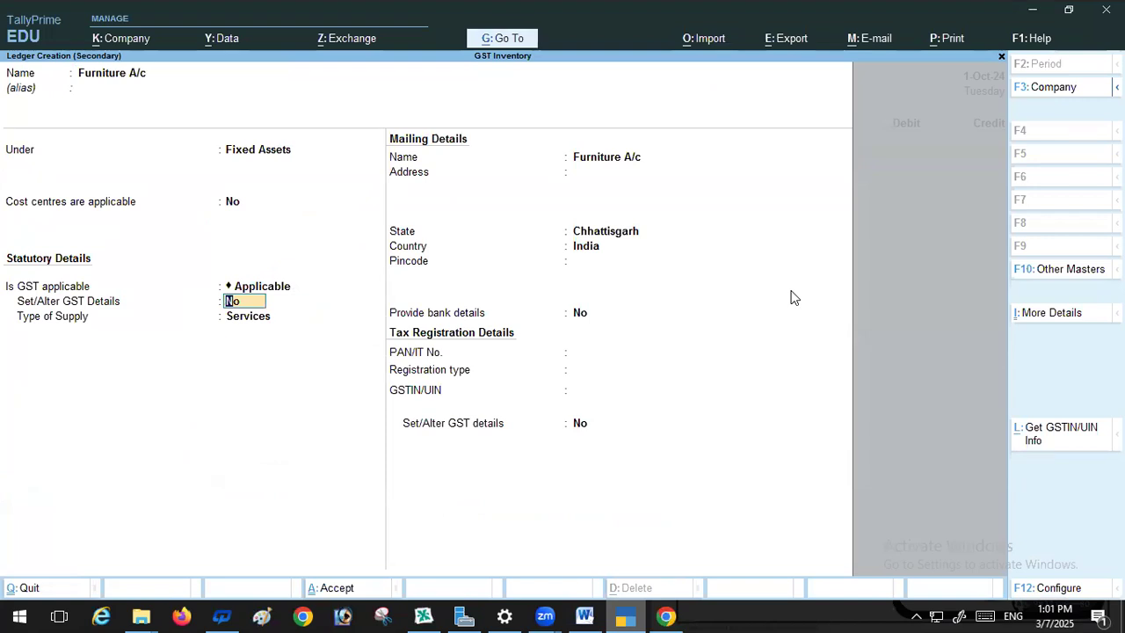
key("BackSpace")
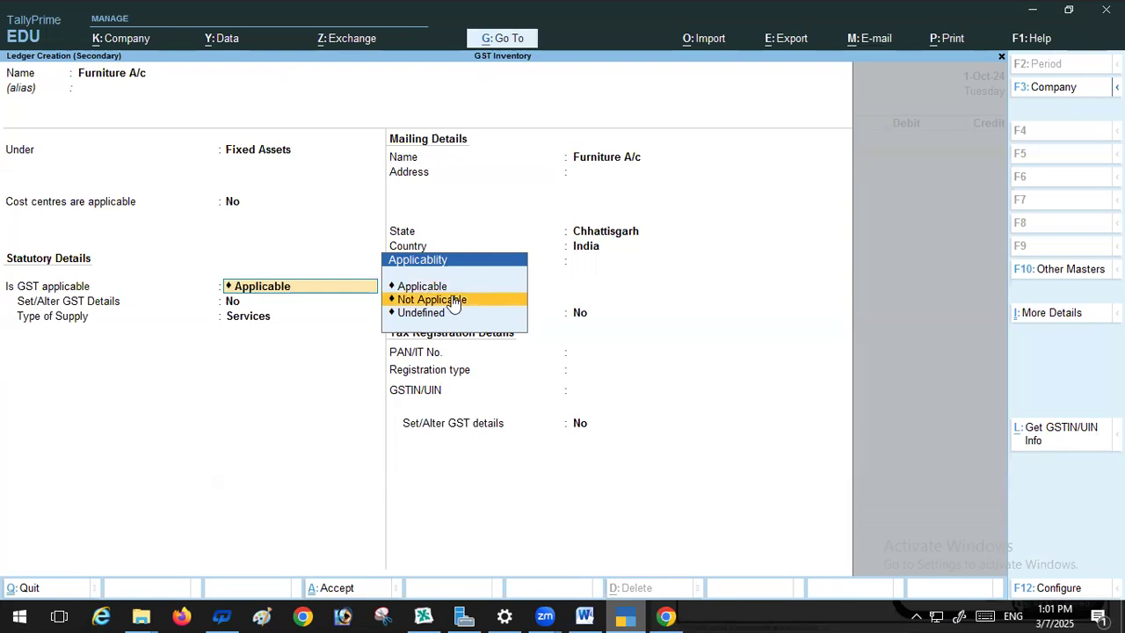
left_click(455, 303)
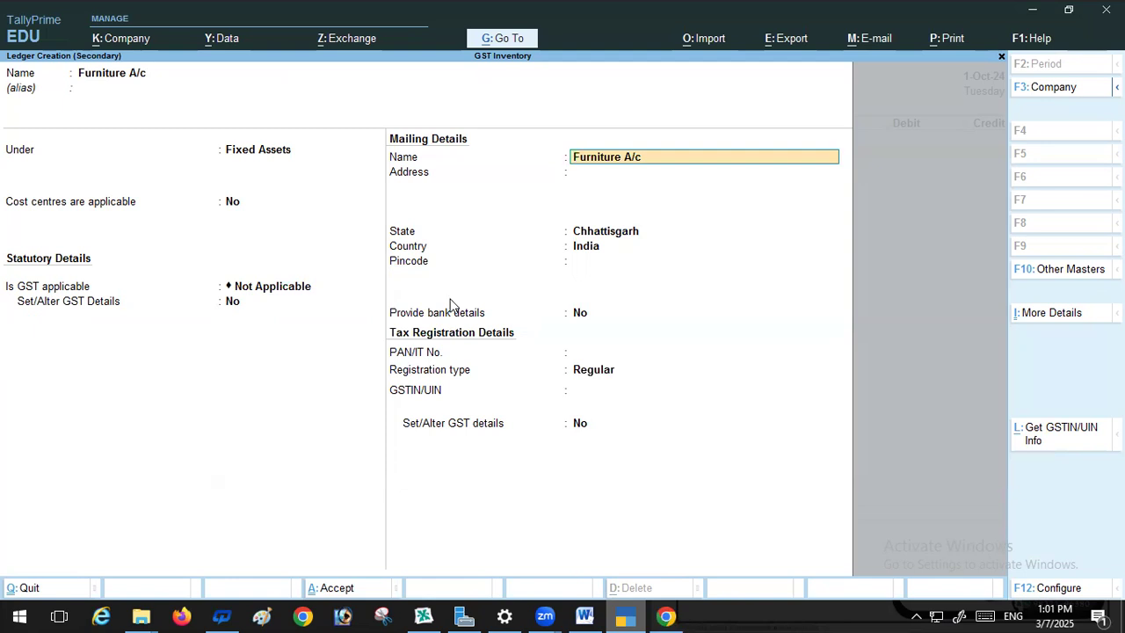
Accept the default mailing, bank and tax registration details for the Furniture A/c ledger, and save it
key("Return")
key("Return")
key("Return")
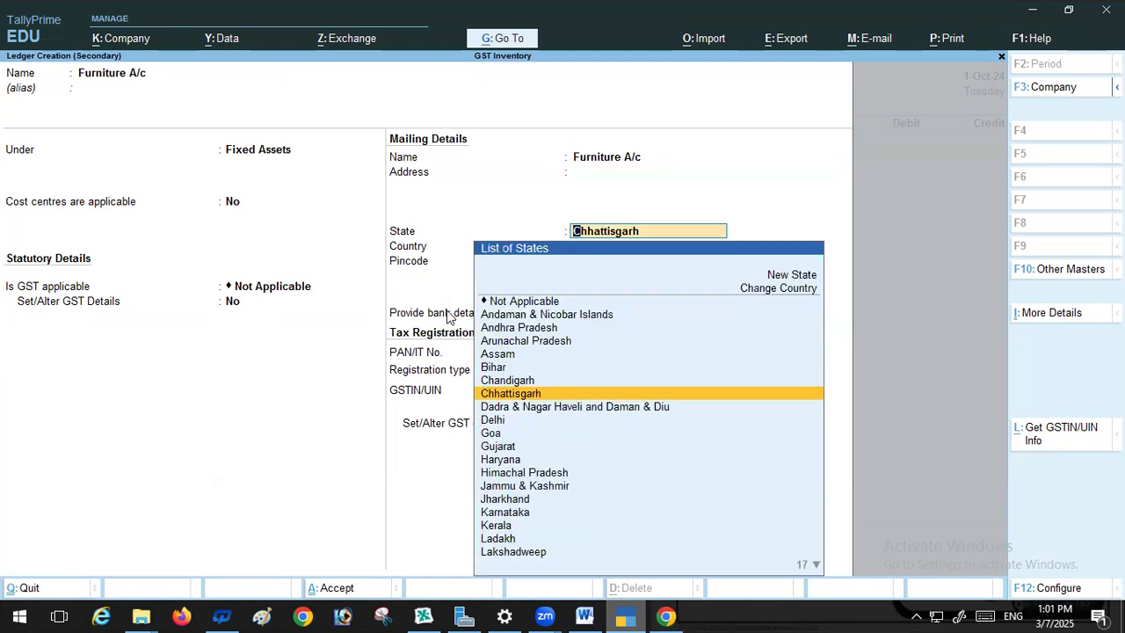
key("Return")
key("Return")
key("Return")
key("Return")
key("Return")
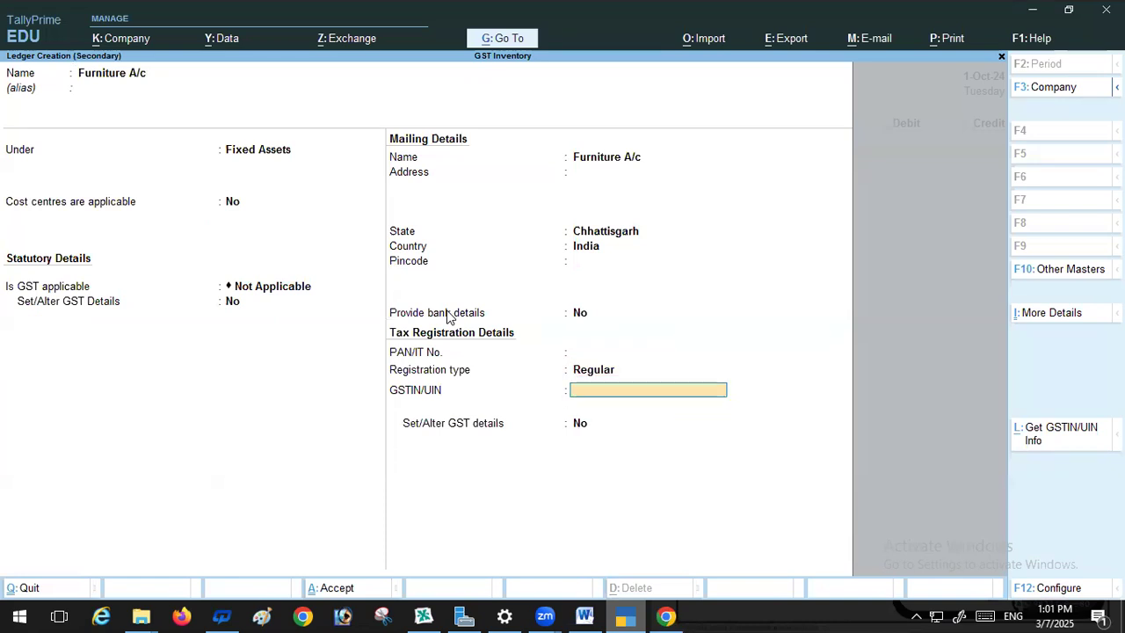
key("Return")
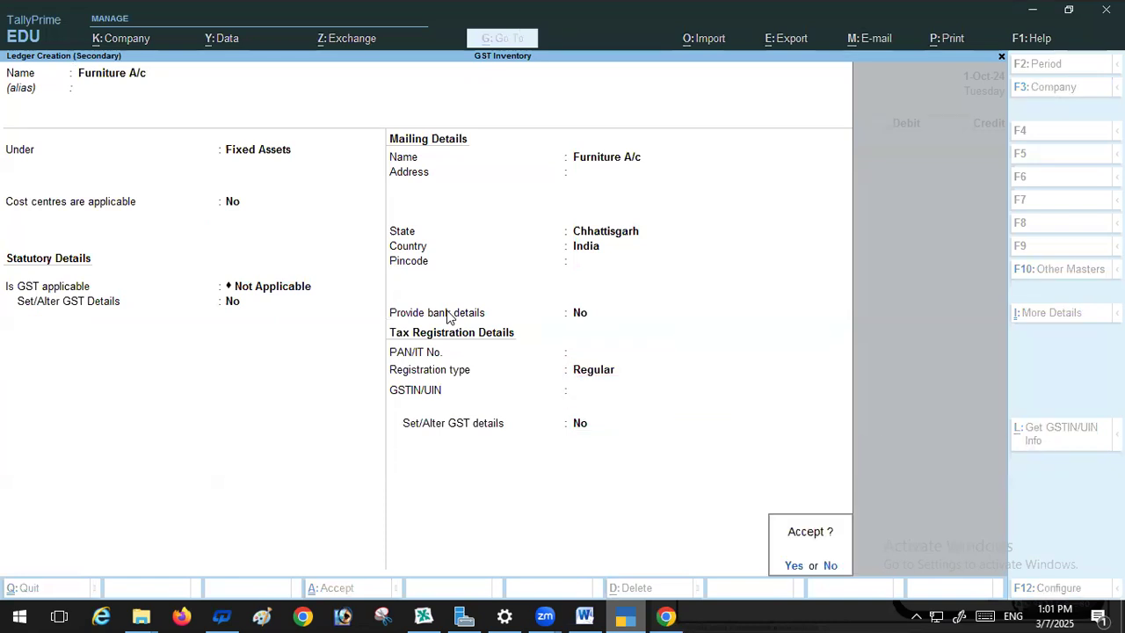
key("Return")
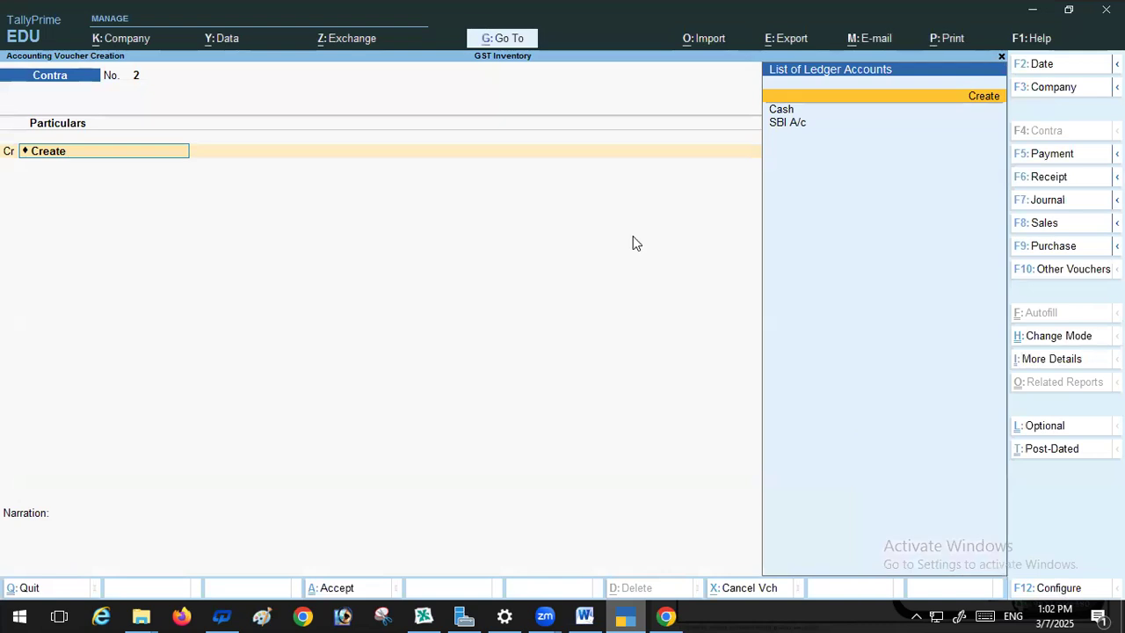
From a new payment voucher, start a fixed asset ledger named Electrical Fitting A/c in TallyPrime, copying the asset name from Word
left_click(1046, 156)
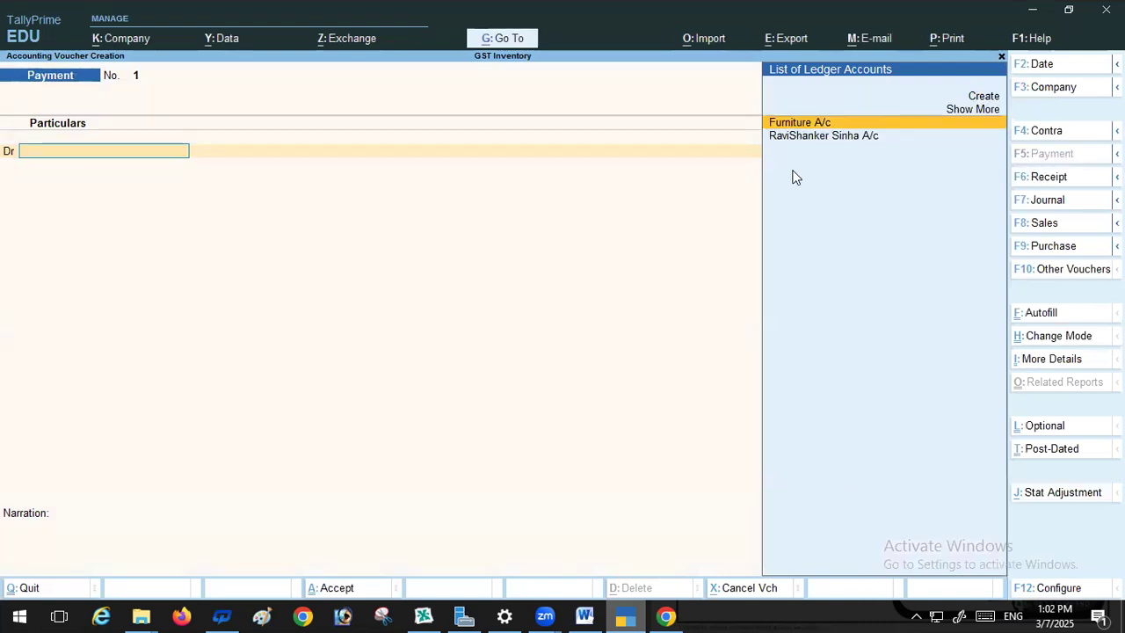
left_click(985, 97)
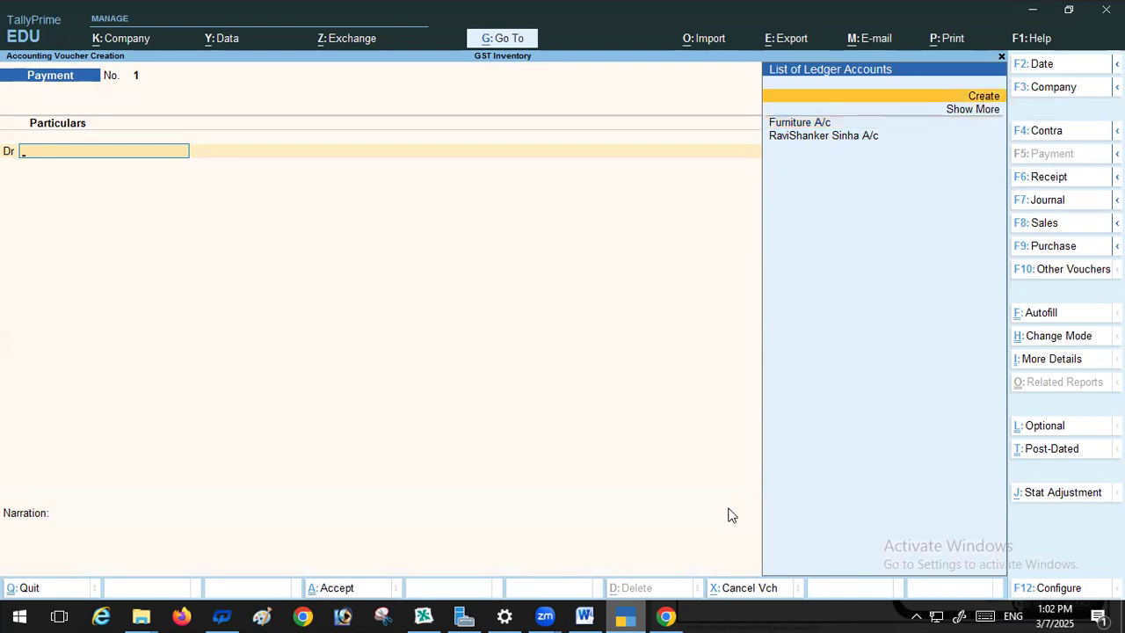
left_click(585, 616)
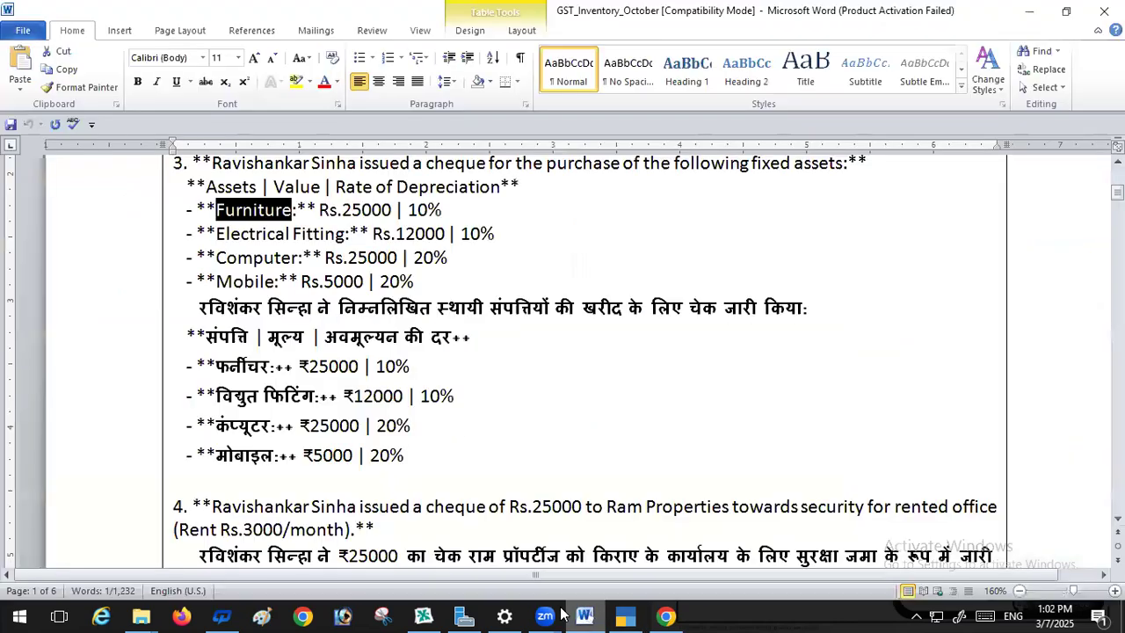
left_click_drag(347, 234, 216, 234)
key("ctrl+c")
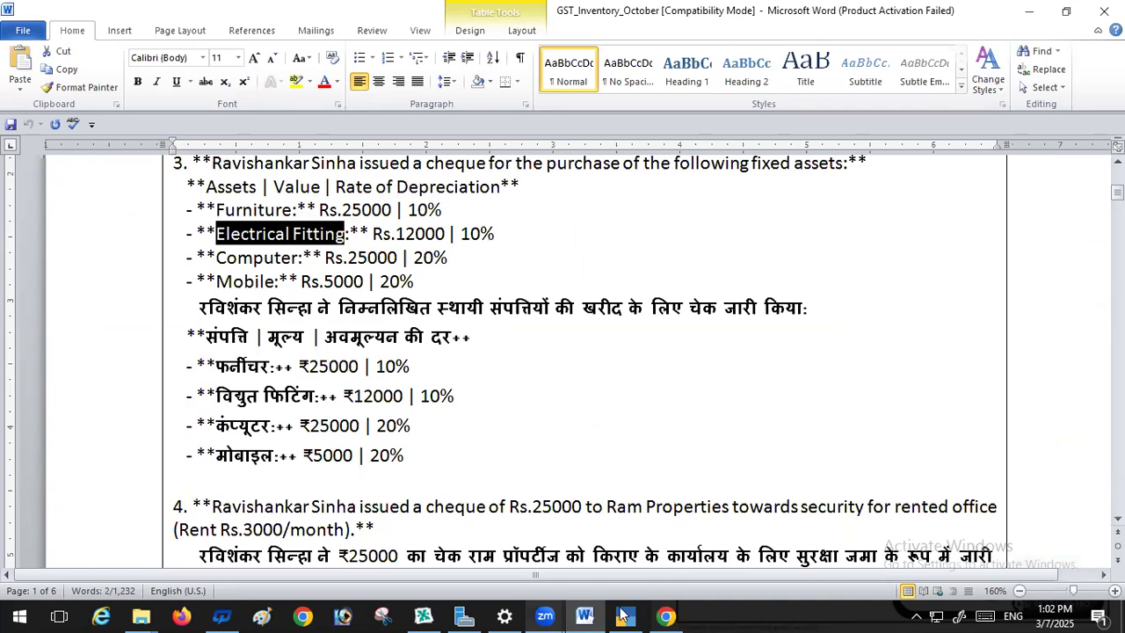
left_click(622, 616)
key("ctrl+v")
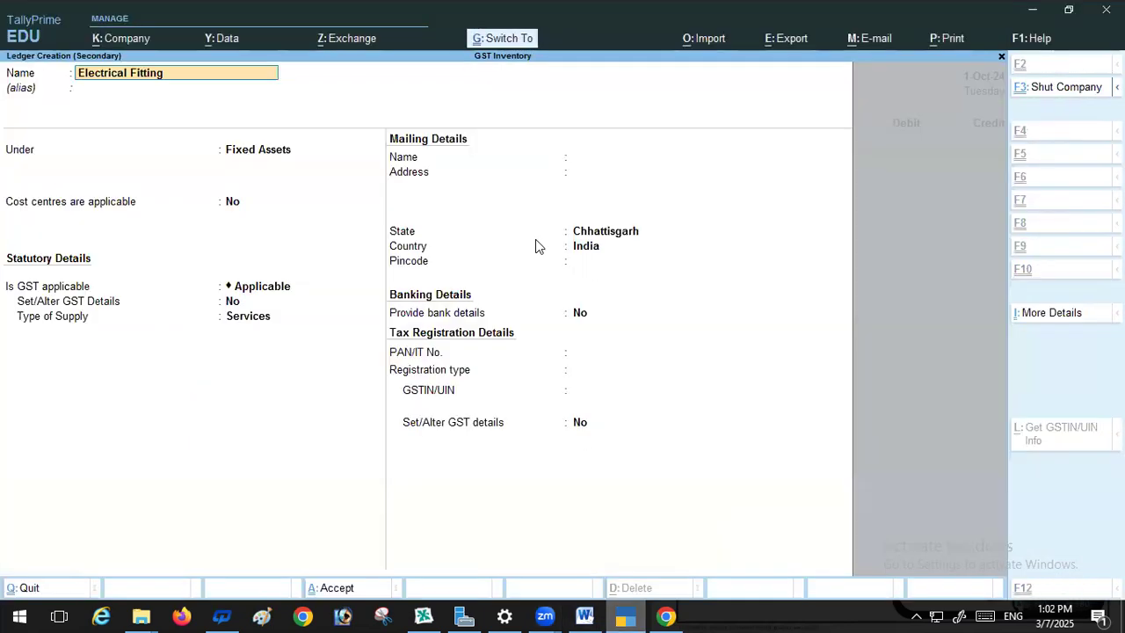
type("a/")
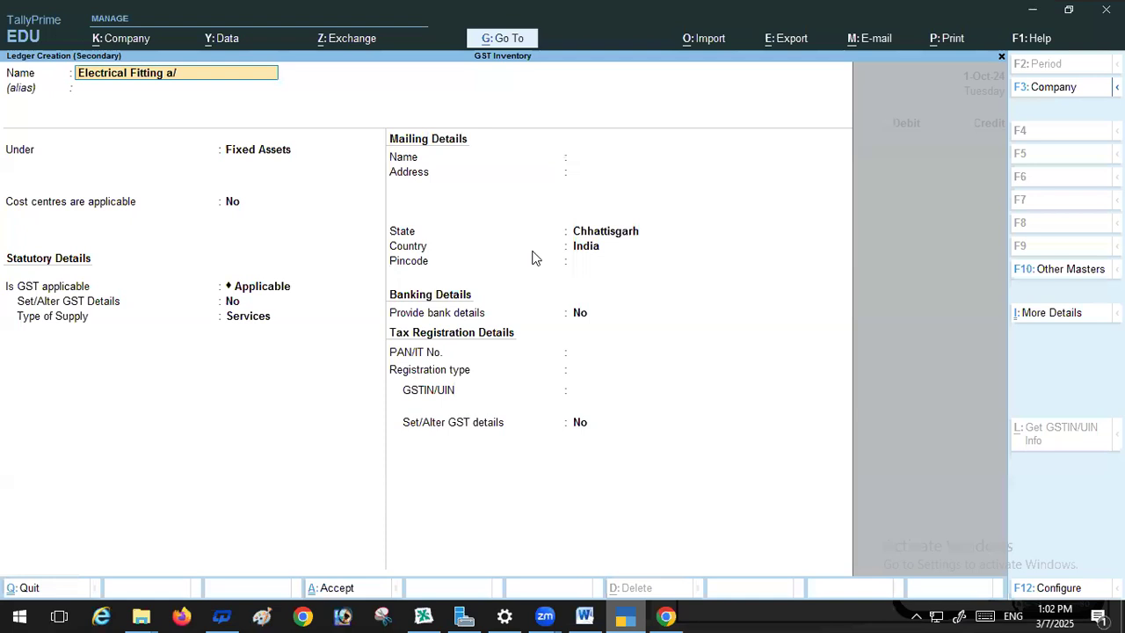
key("Return")
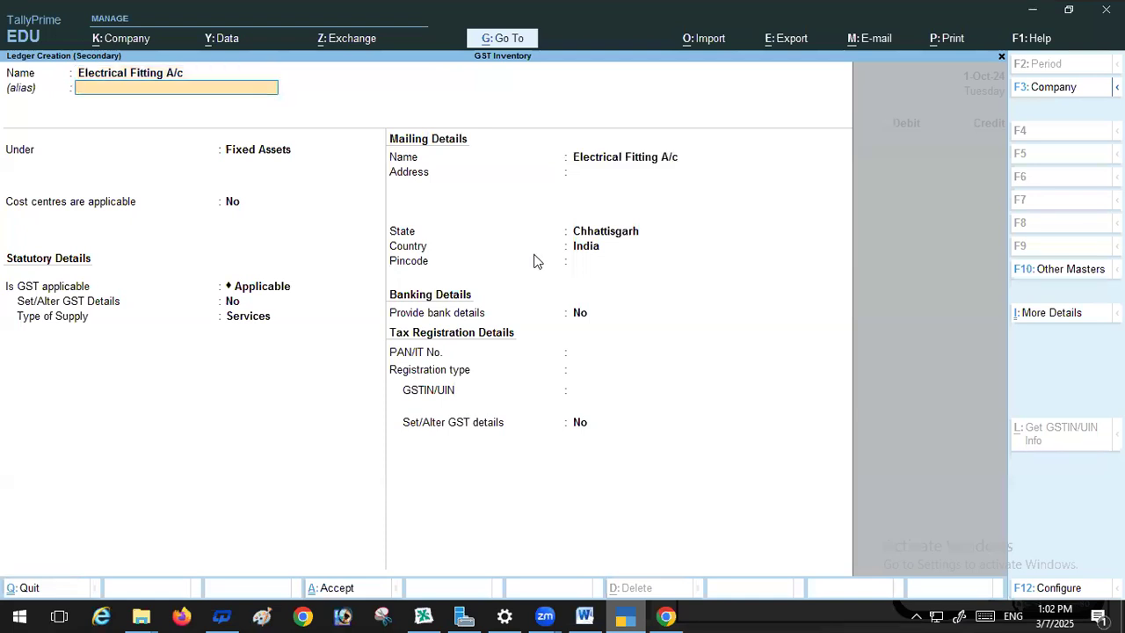
Keep cost centres off for the Electrical Fitting A/c ledger, and set its GST applicability to Not Applicable
key("Return")
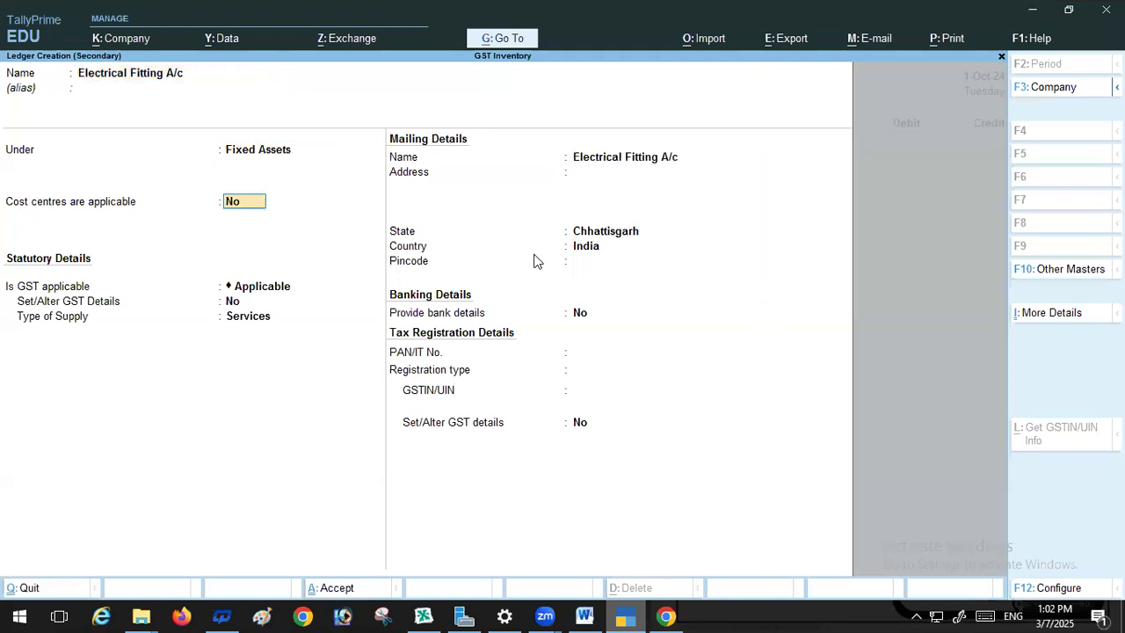
key("Return")
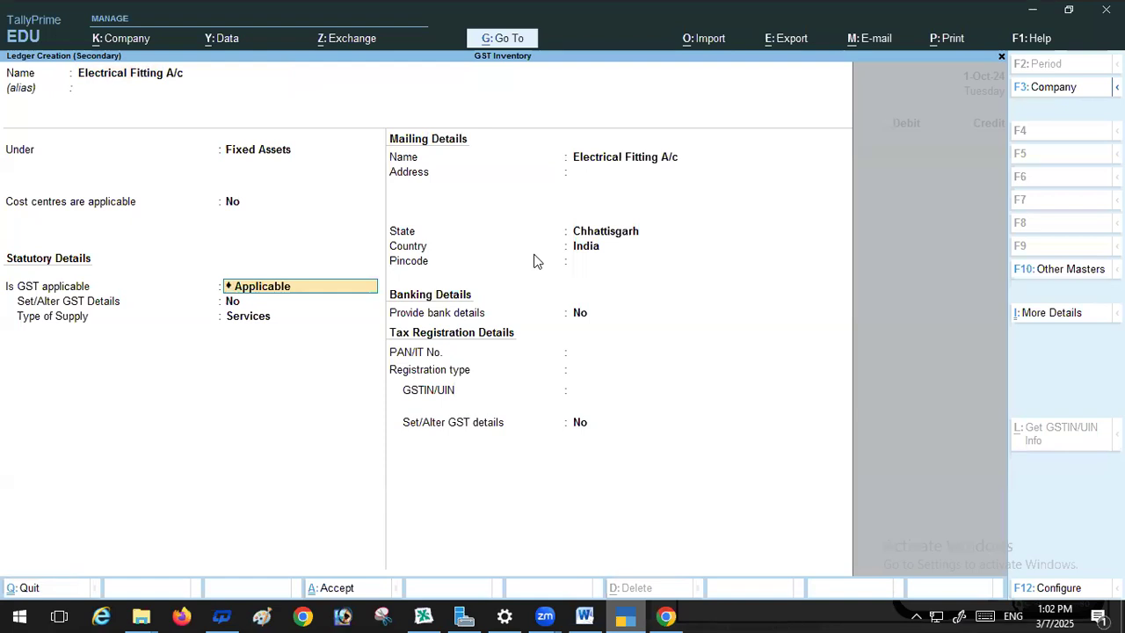
key("Return")
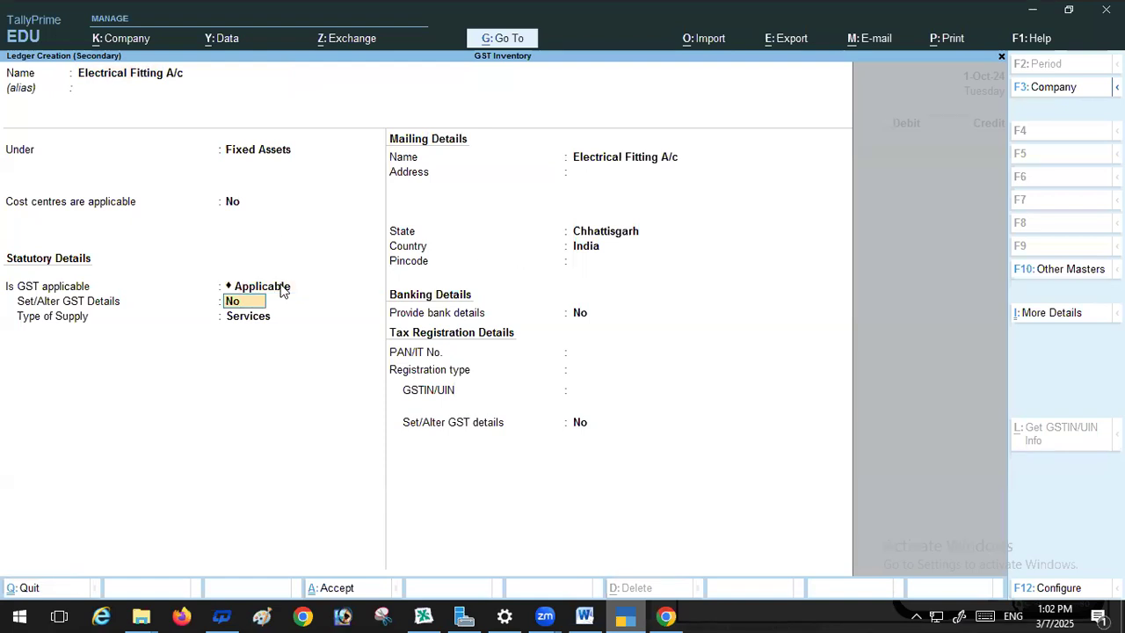
left_click(265, 292)
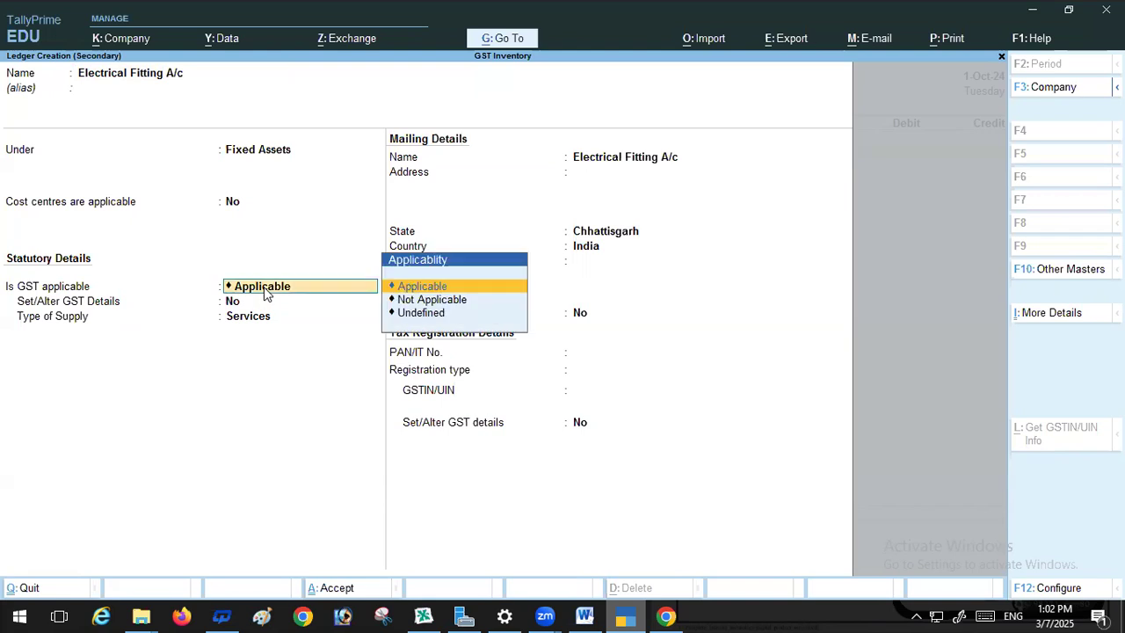
left_click(509, 305)
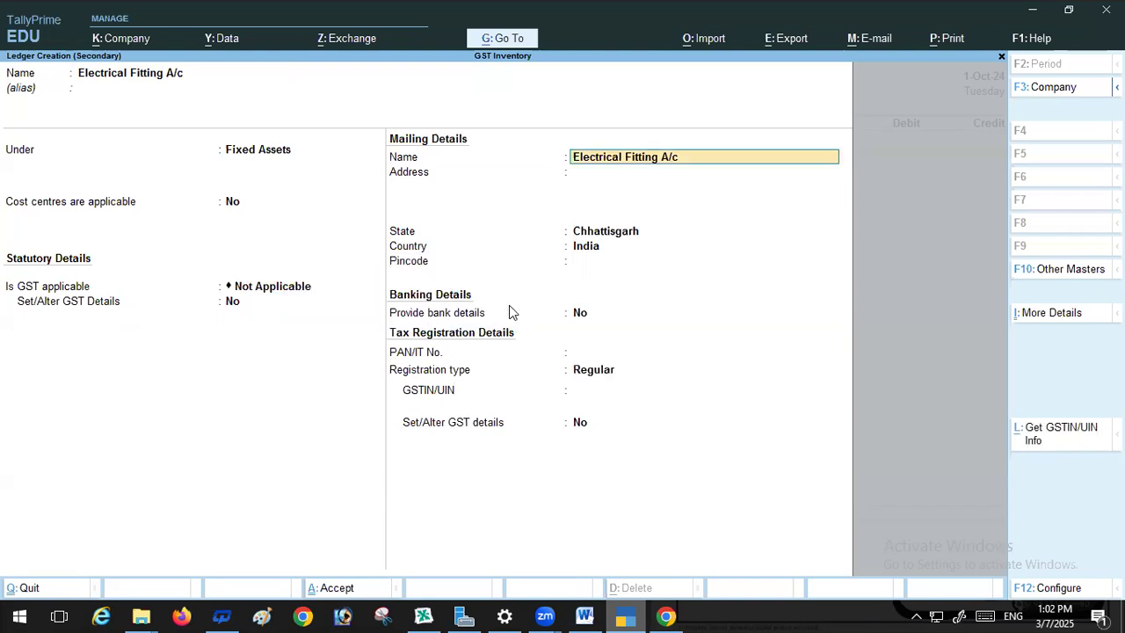
Accept the default mailing, bank and tax registration details for the Electrical Fitting A/c ledger, and save it
key("Return")
key("Return")
key("Return")
key("Return")
key("Return")
key("Return")
key("Return")
key("Return")
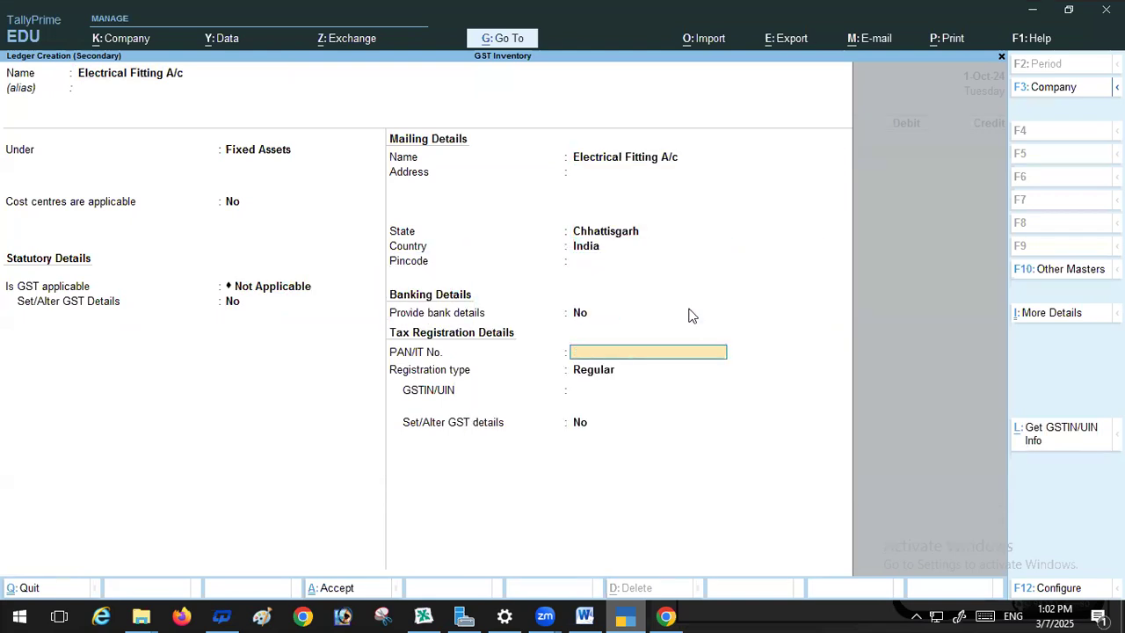
key("Return")
key("Return")
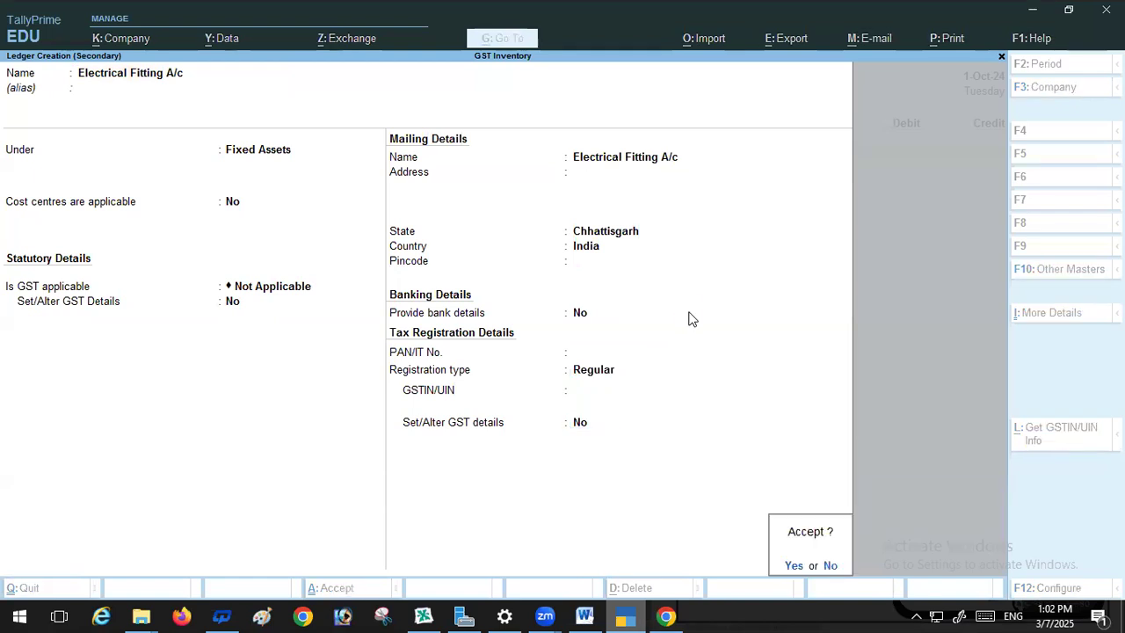
key("Return")
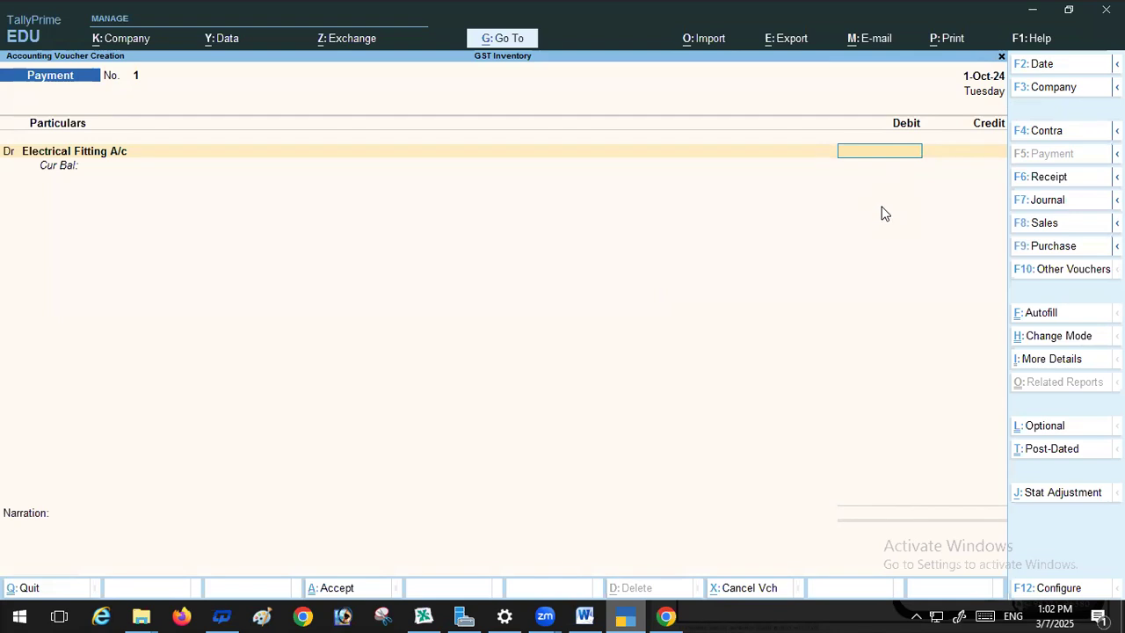
Copy the asset name Computer from Word, and name a new Fixed Assets ledger Computer A/c in TallyPrime
key("BackSpace")
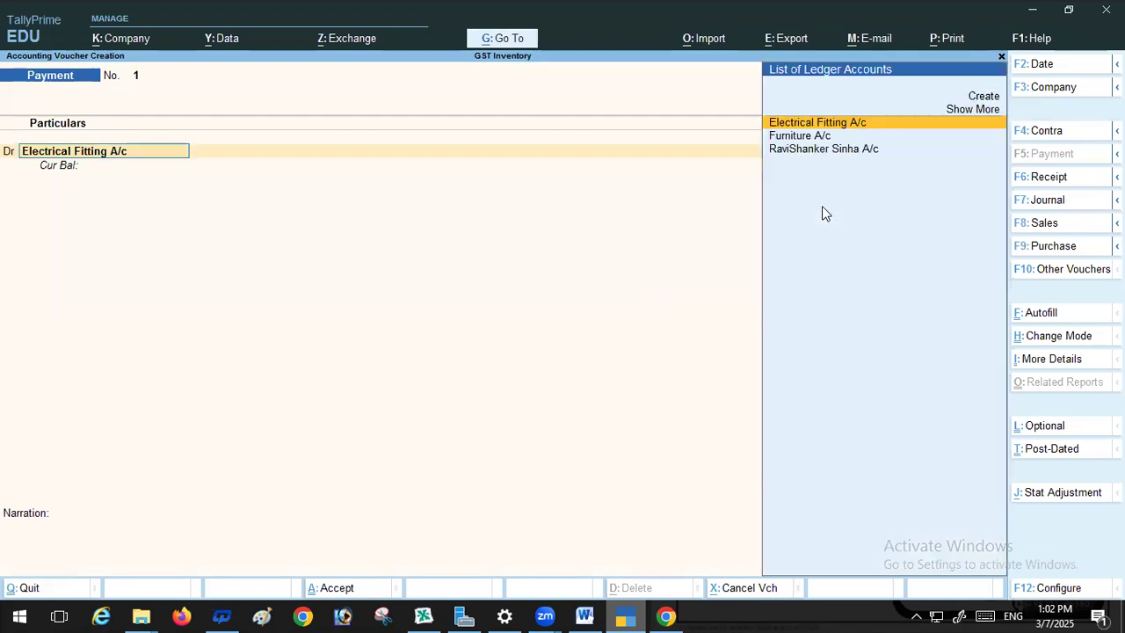
left_click(984, 96)
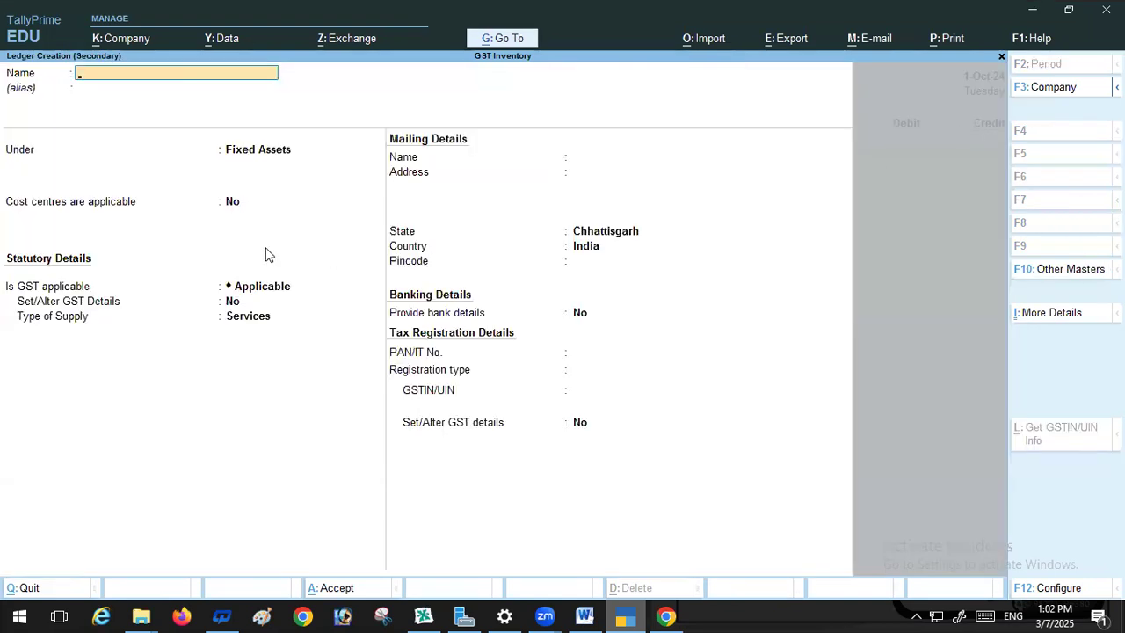
left_click(584, 614)
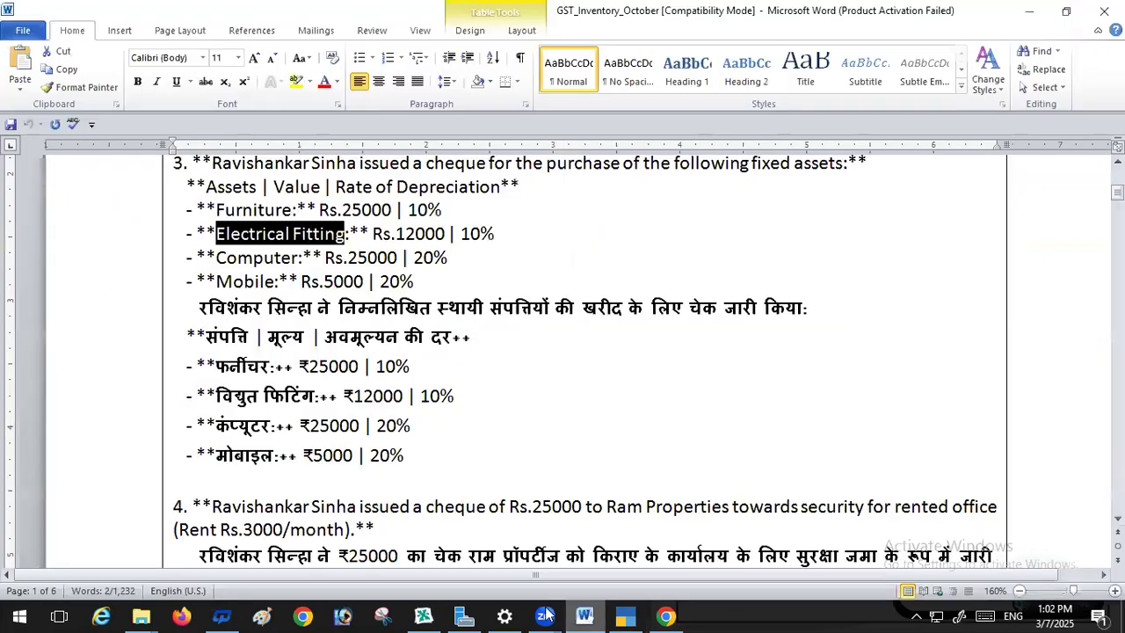
left_click_drag(290, 257, 217, 260)
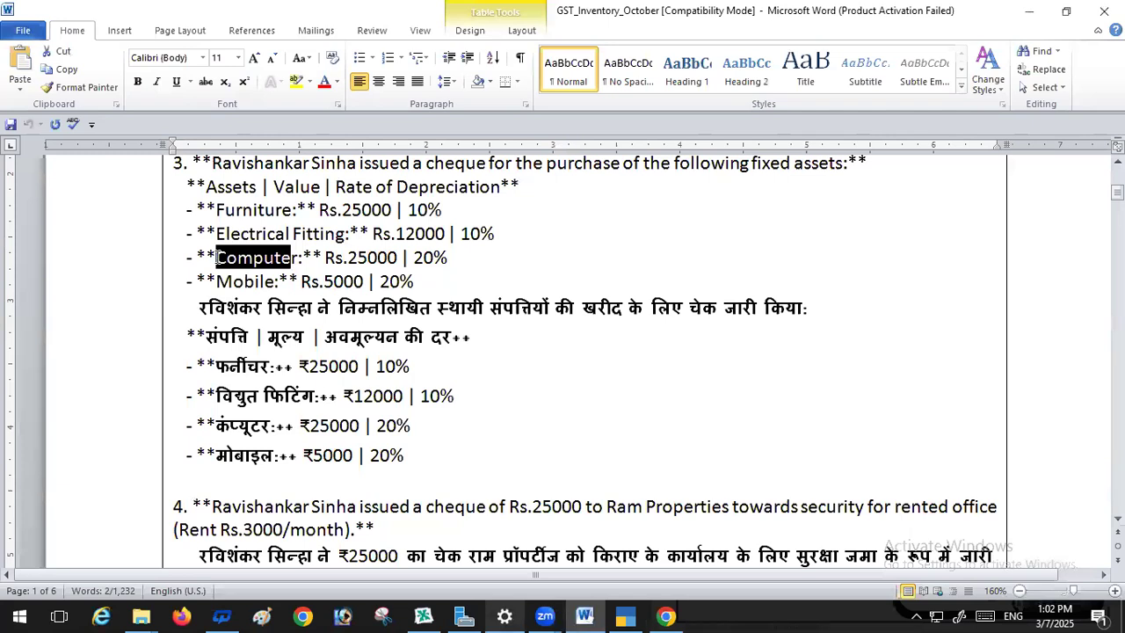
left_click_drag(299, 258, 215, 257)
left_click(624, 615)
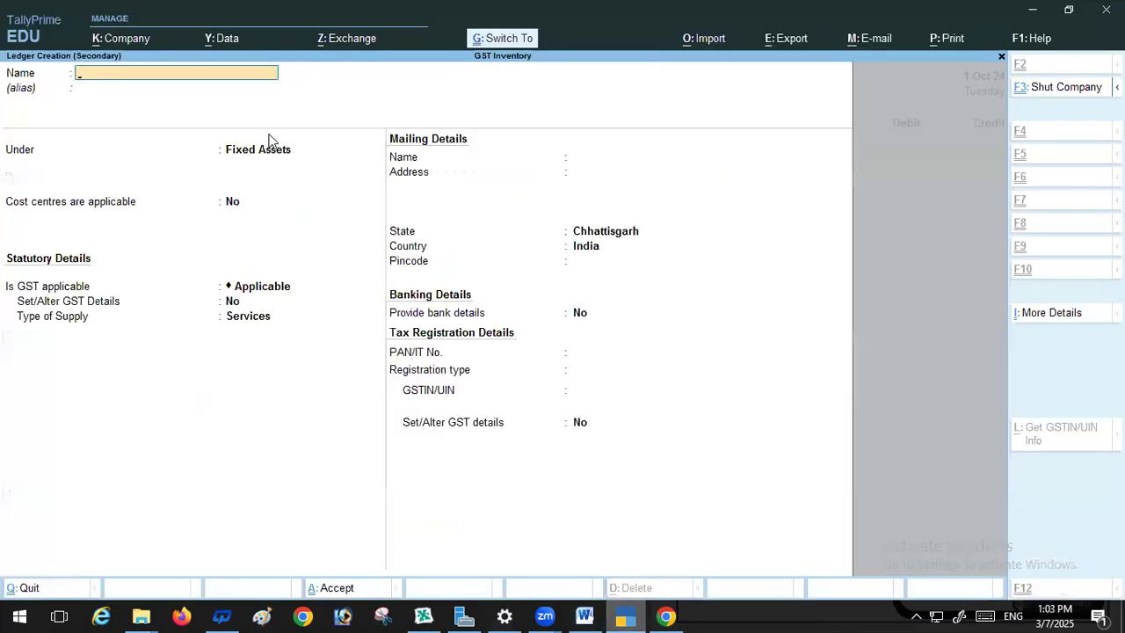
type("Computer")
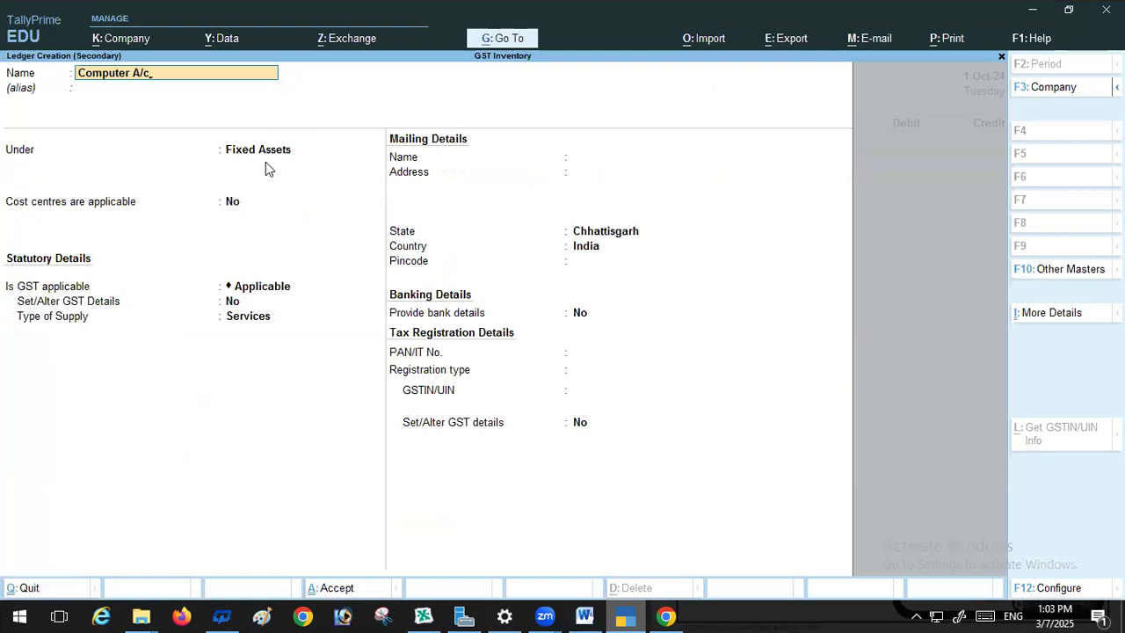
Keep cost centres off for the Computer A/c ledger, and set its GST applicability to Not Applicable
key("Return")
key("Return")
key("Return")
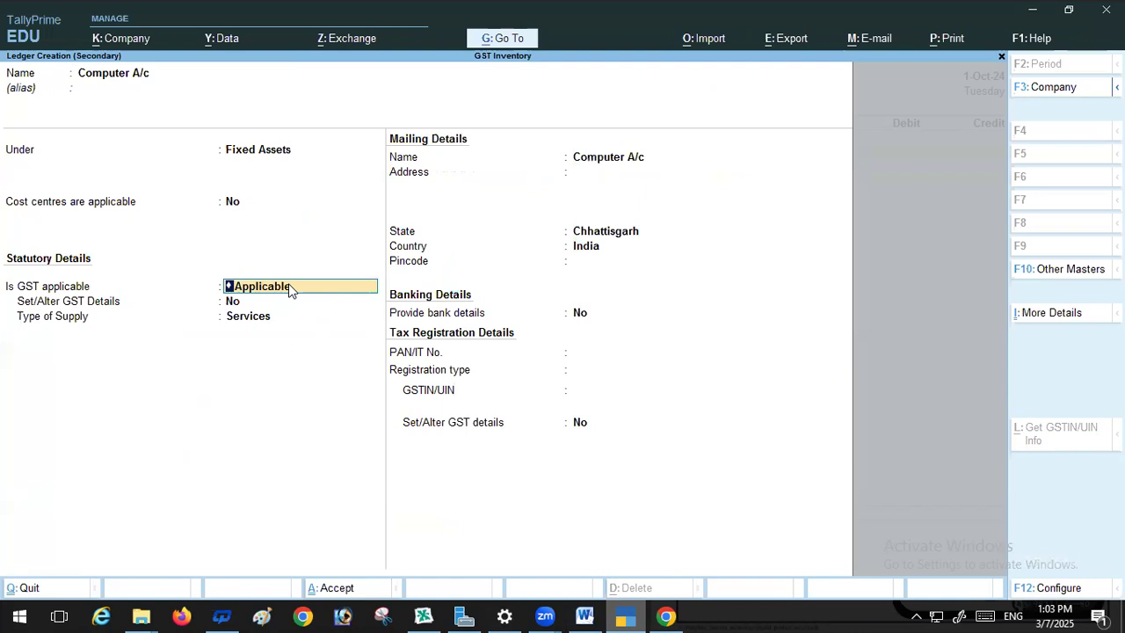
type("N")
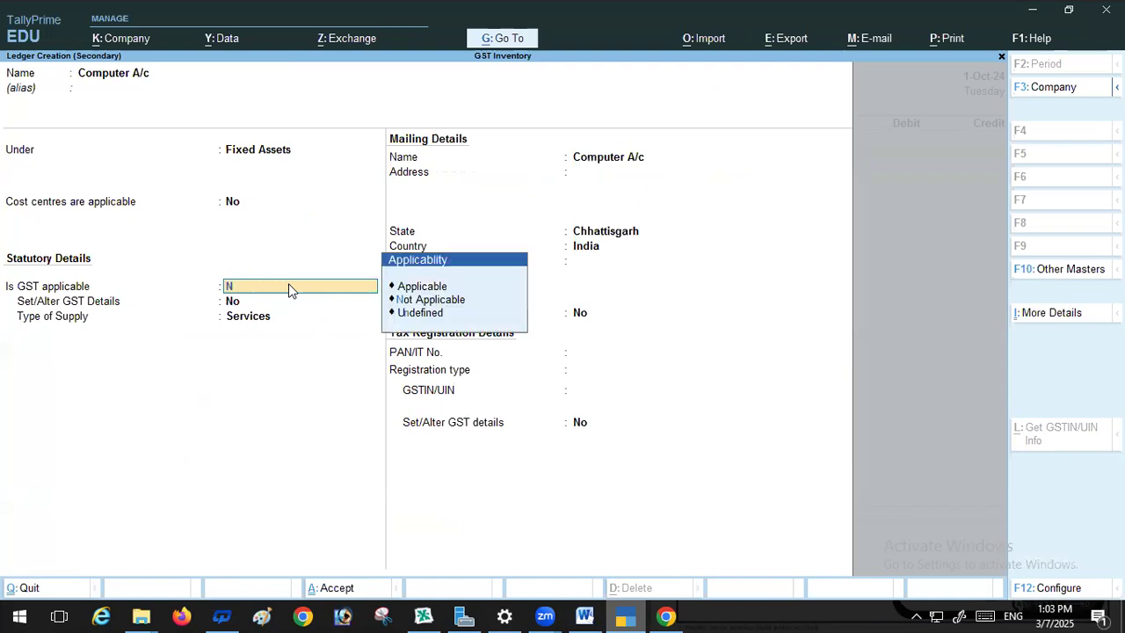
left_click(404, 302)
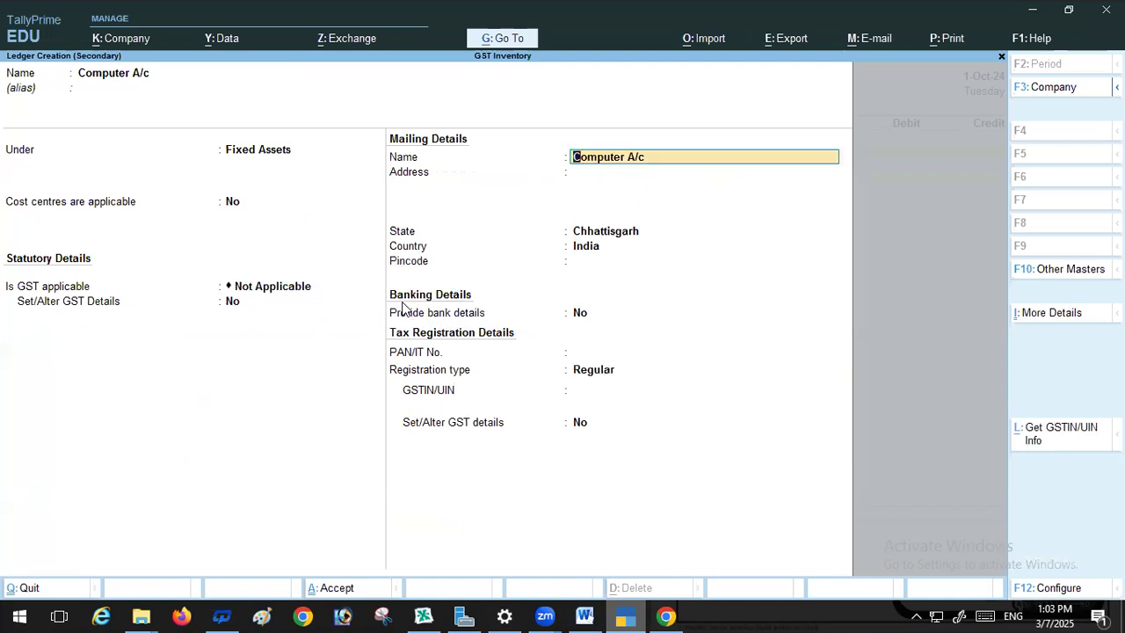
Accept the default mailing, bank and tax registration details for the Computer A/c ledger, and save it
key("Return")
key("Return")
key("Return")
key("Return")
key("Return")
key("Return")
key("Return")
key("Return")
key("Return")
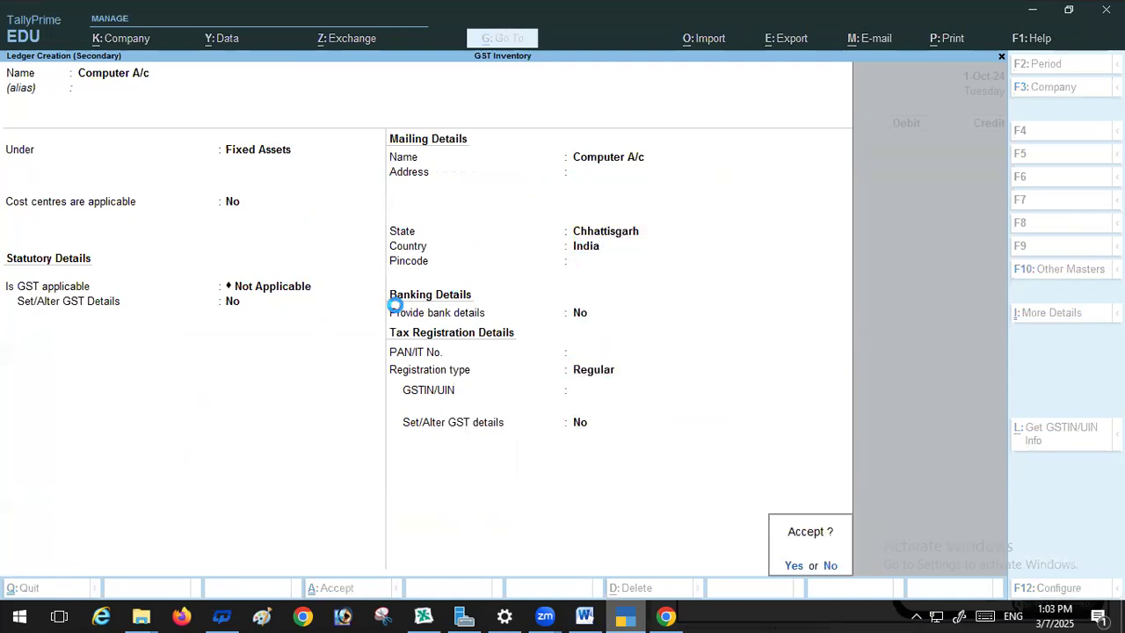
key("Return")
Copy the asset name Mobile from Word, and name a new Fixed Assets ledger Mobile A/c in TallyPrime
key("BackSpace")
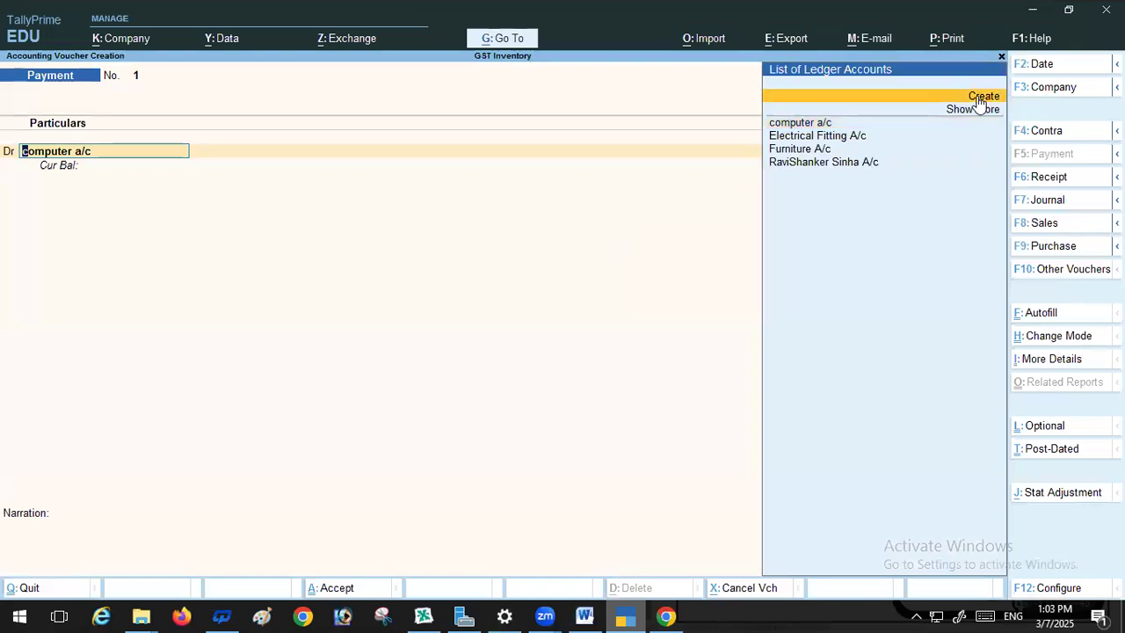
key("Return")
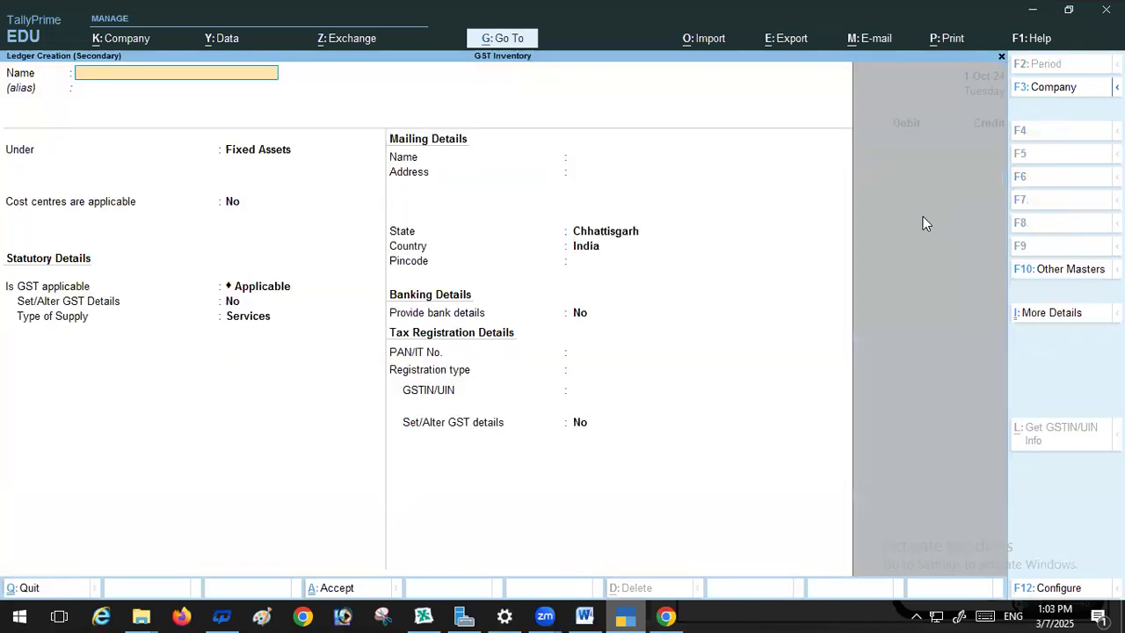
left_click(576, 615)
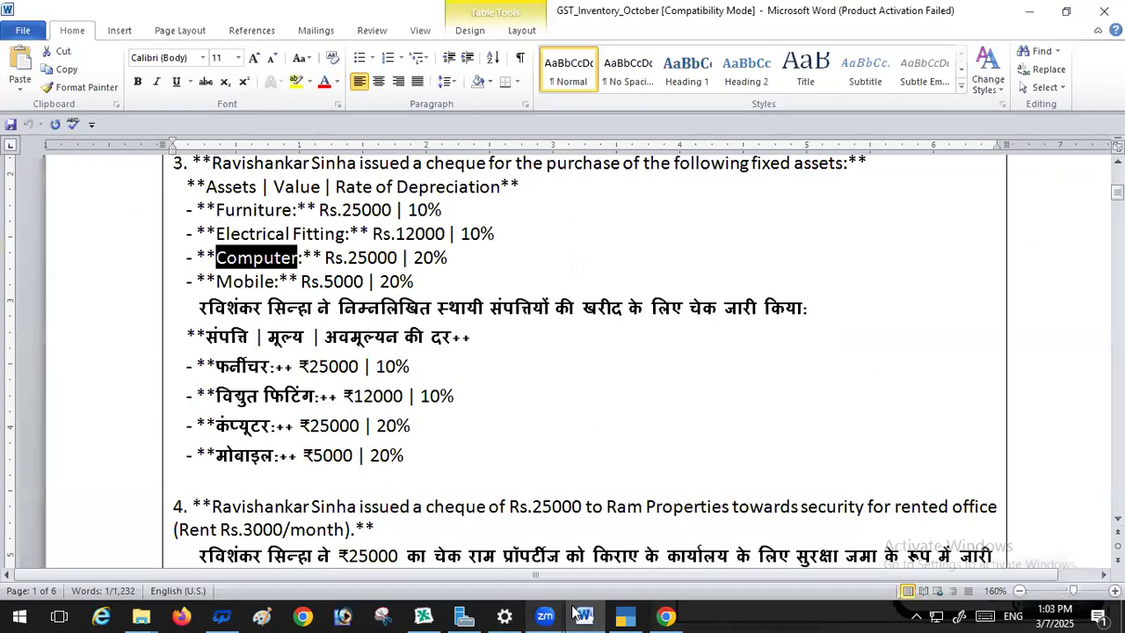
left_click_drag(272, 282, 217, 281)
key("ctrl+c")
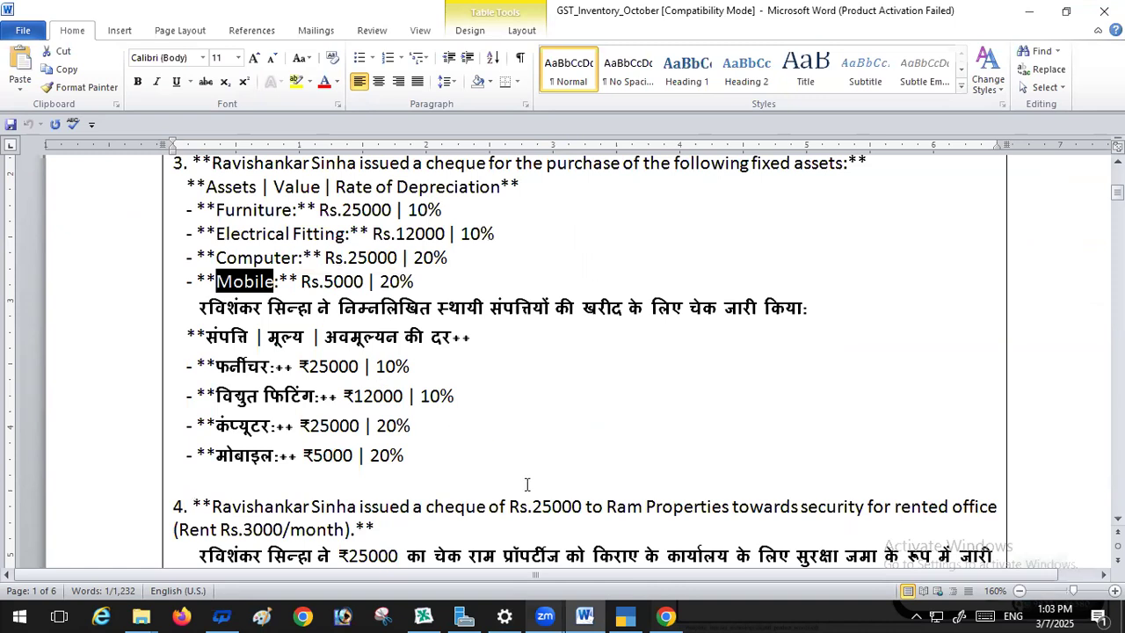
left_click(625, 615)
key("ctrl+v")
type("a")
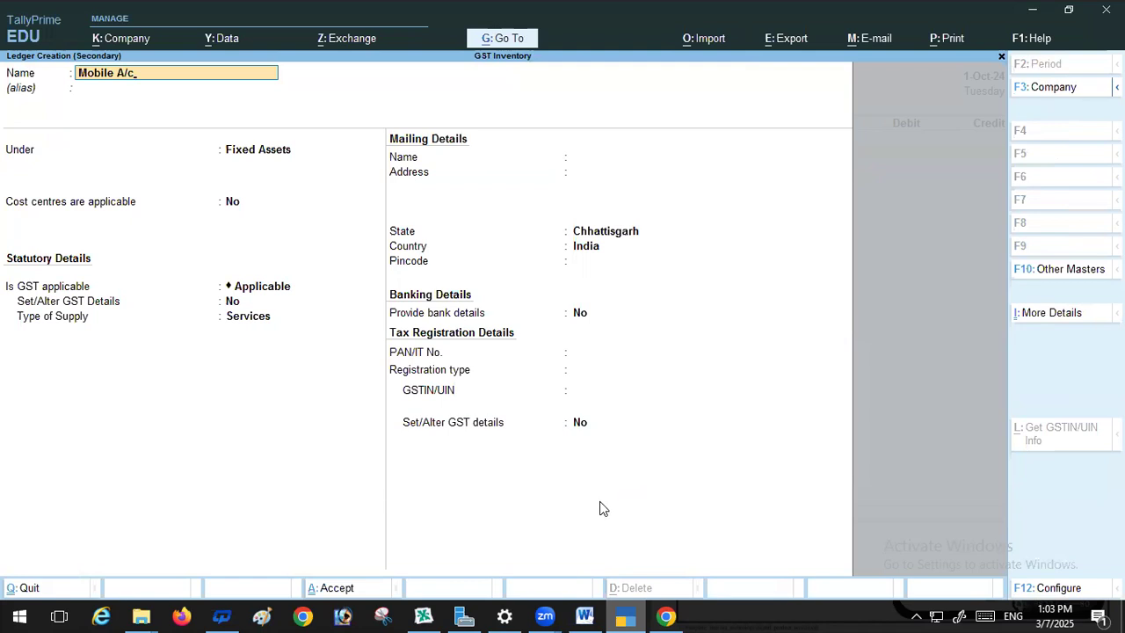
Keep cost centres off for the Mobile A/c ledger, and set its GST applicability to Not Applicable
key("Return")
key("Return")
key("Return")
key("Return")
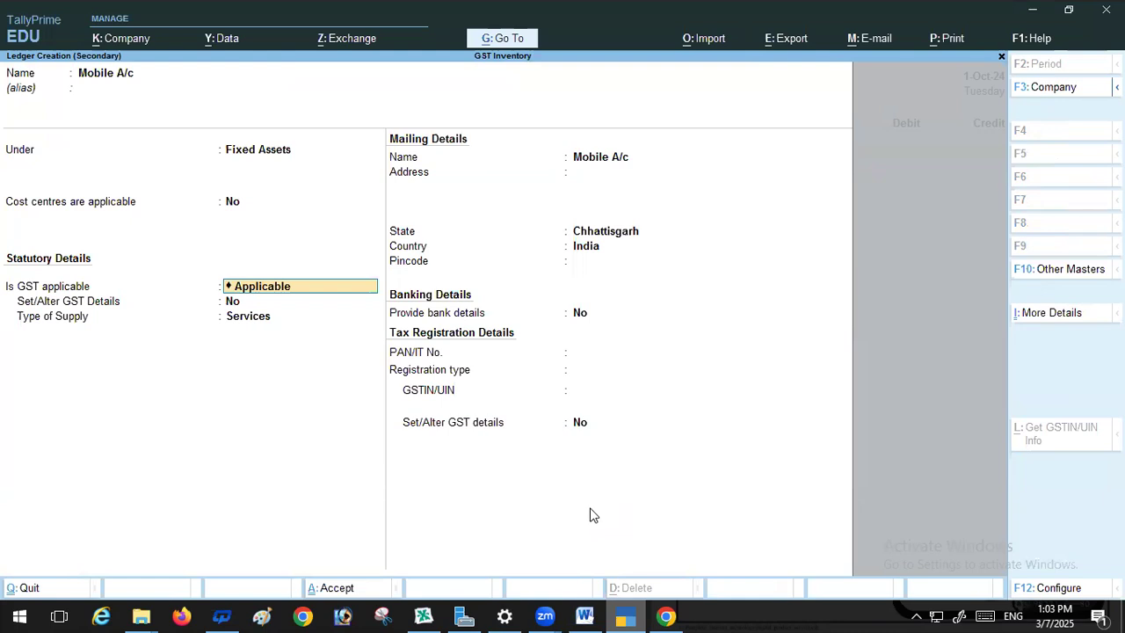
type("N")
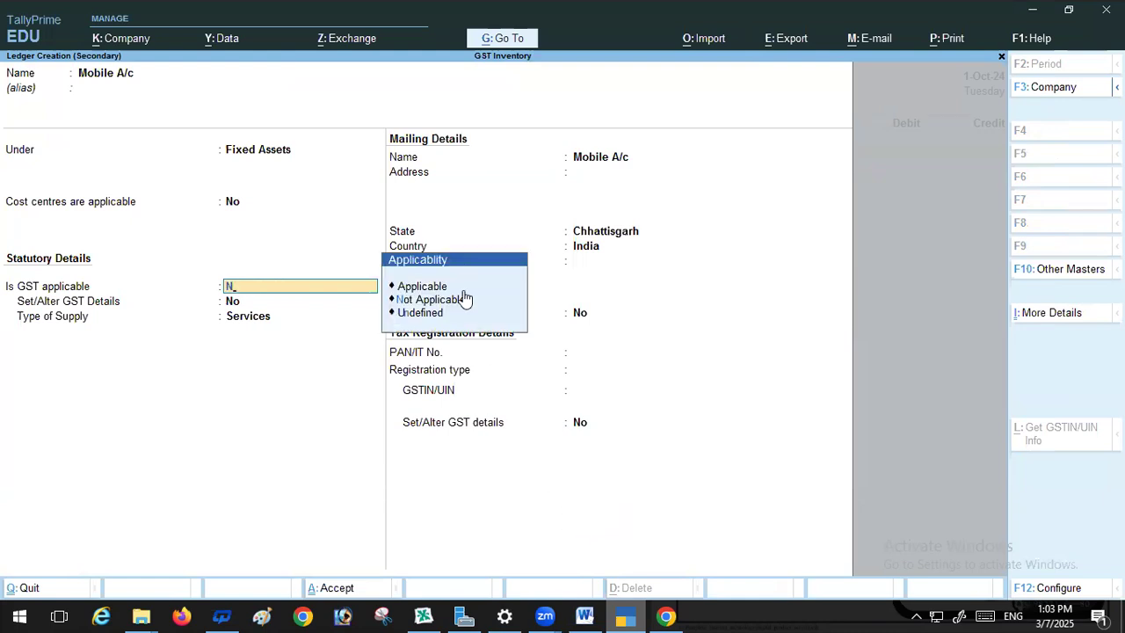
left_click(453, 302)
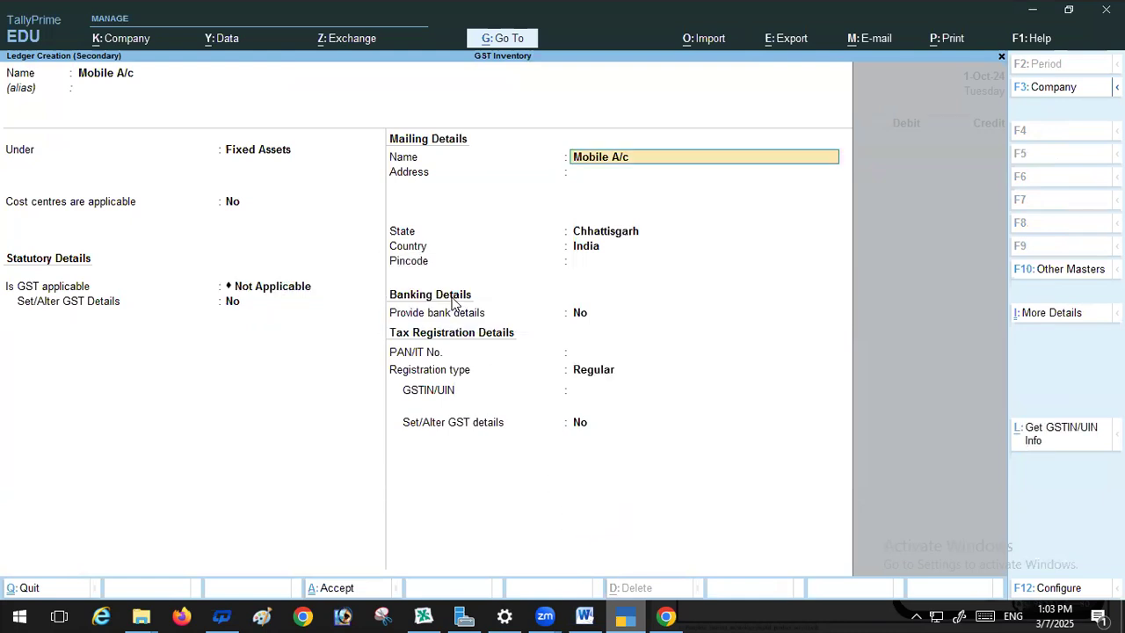
Accept the default mailing, bank and tax registration details for the Mobile A/c ledger, and save it
key("Return")
key("Return")
key("Return")
key("Return")
key("Return")
key("Return")
key("Return")
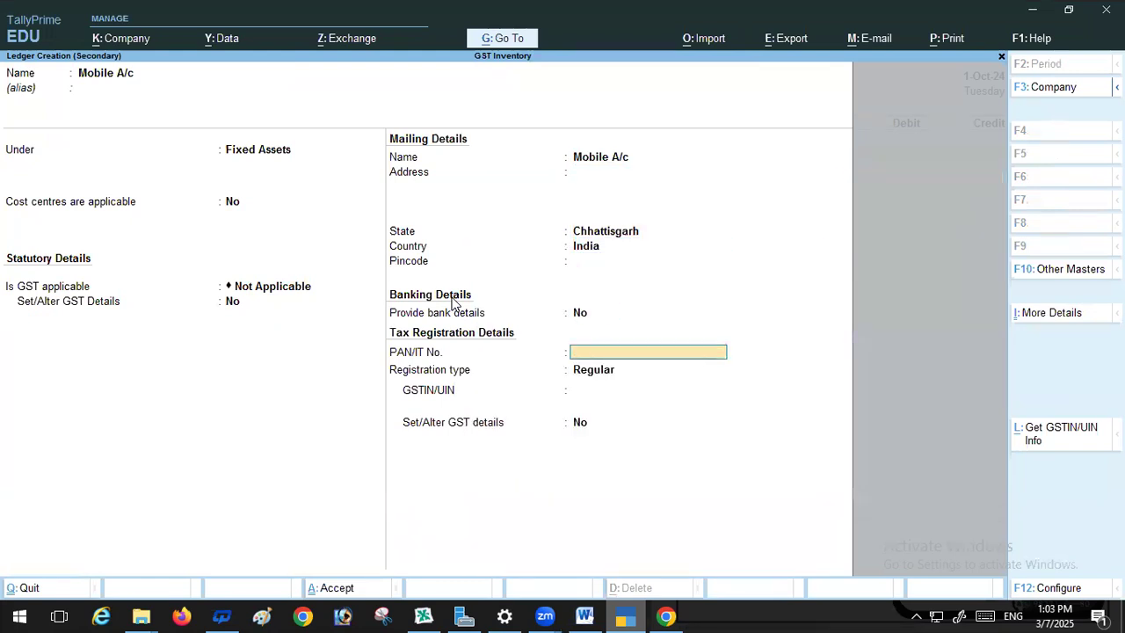
key("Return")
key("Return")
key("Return")
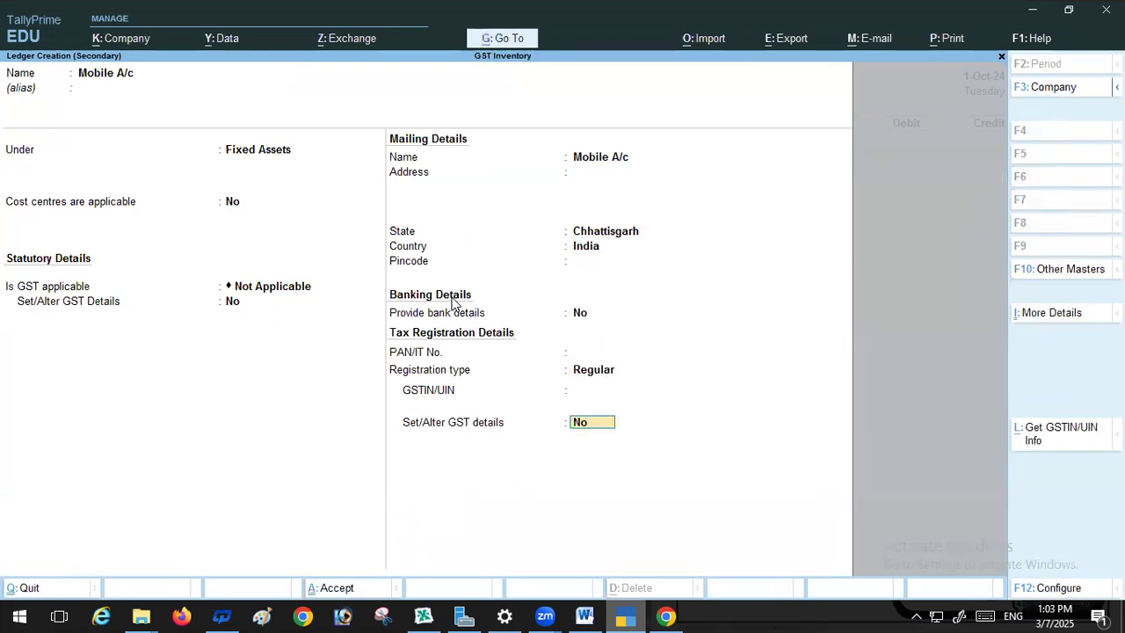
key("Return")
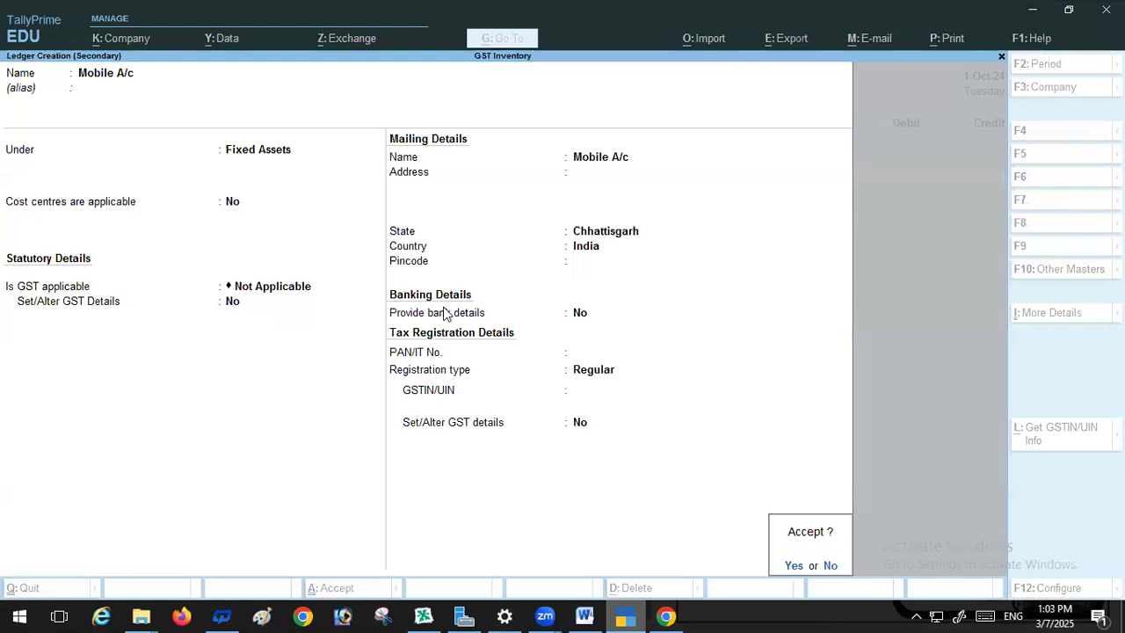
key("Return")
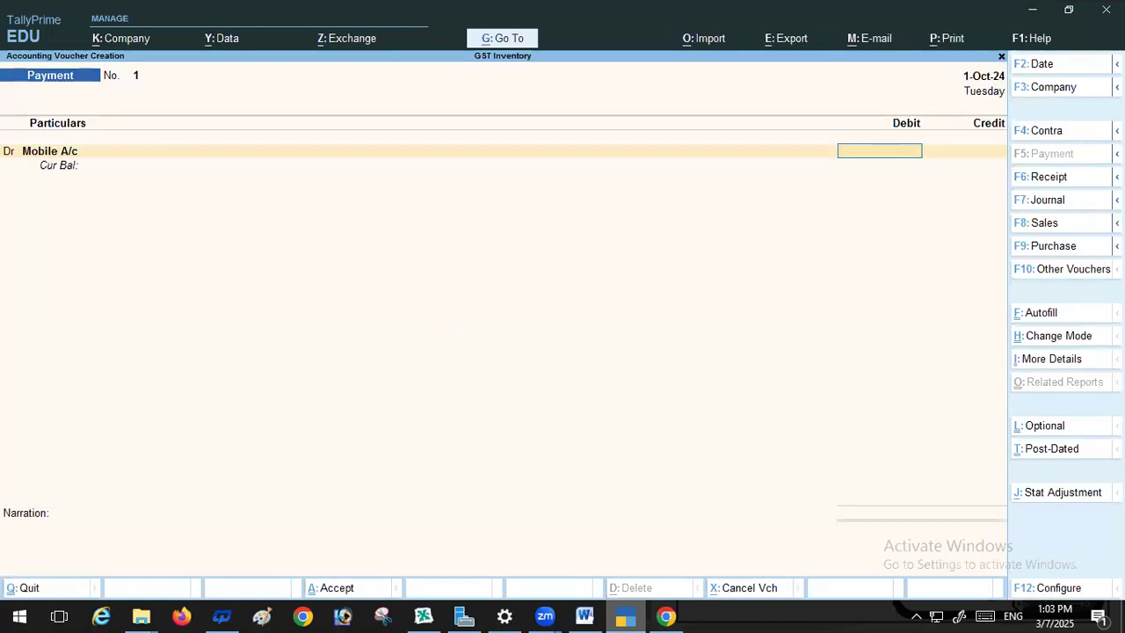
Check the mobile's value in the Word document, and debit Mobile A/c with 5,000 in the TallyPrime payment voucher
left_click(584, 615)
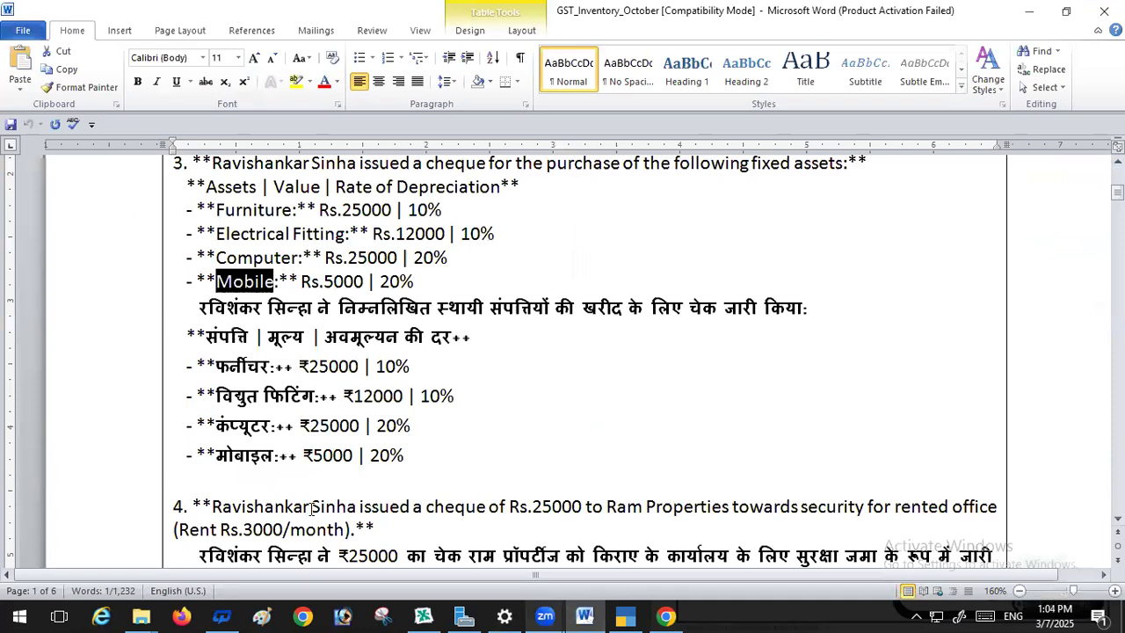
left_click(624, 616)
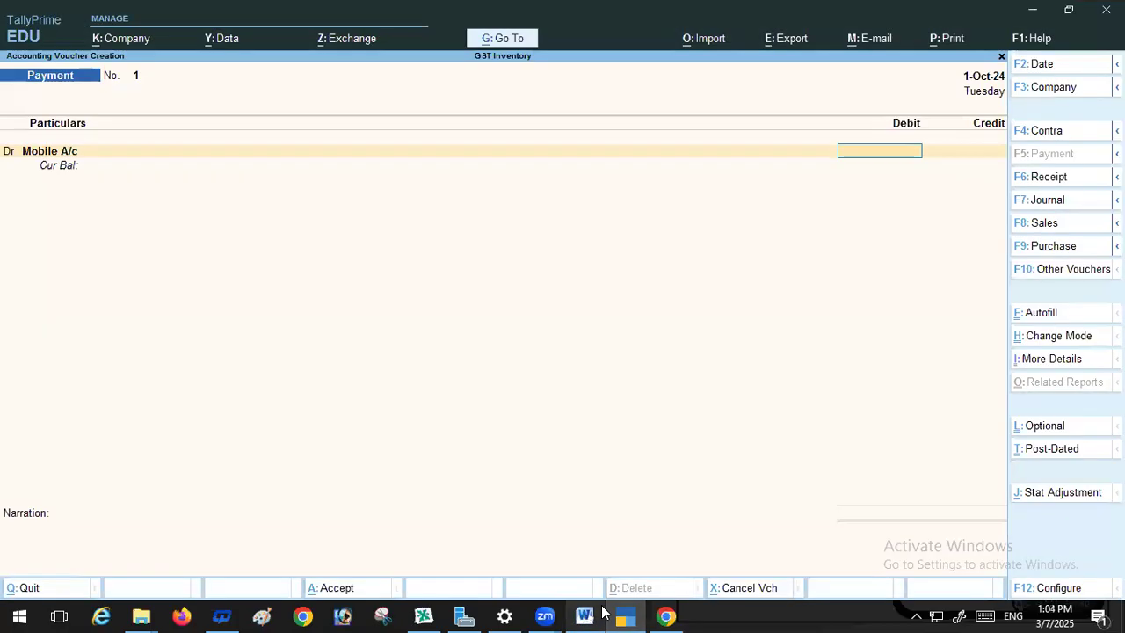
type("5000")
key("Return")
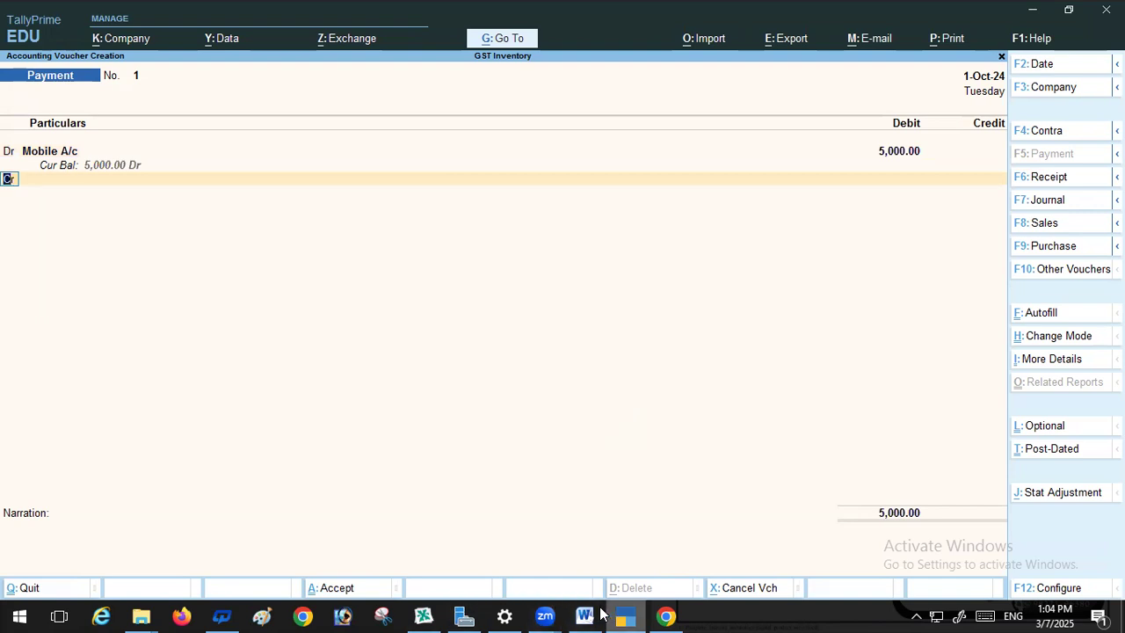
Add a second debit line to the payment voucher for computer a/c with 25,000, the value given in Word
type("dr")
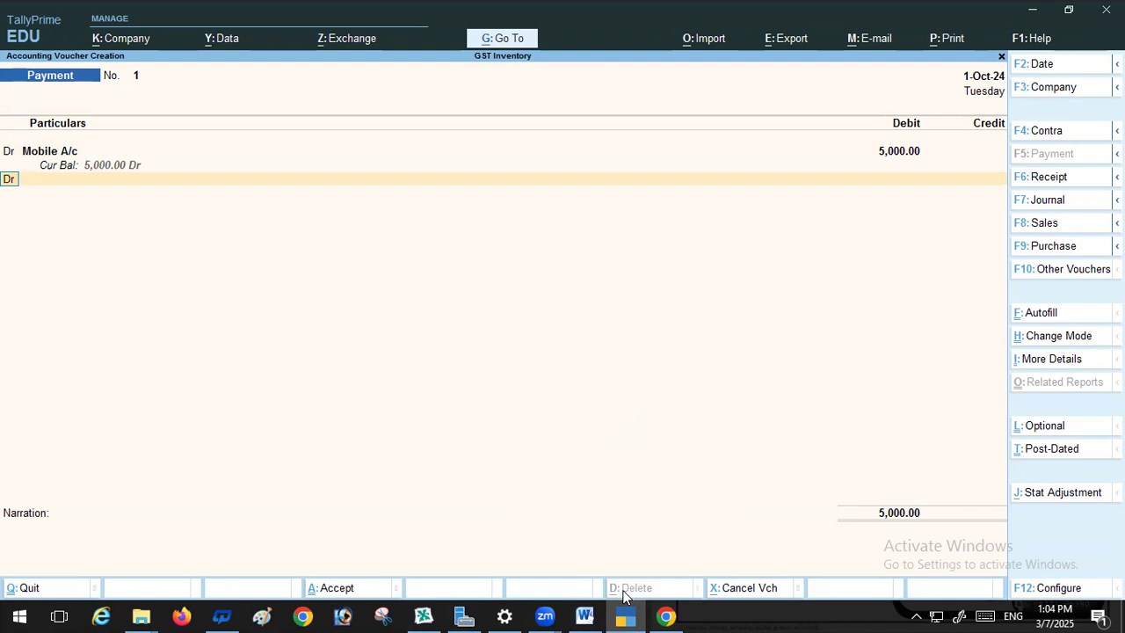
key("Return")
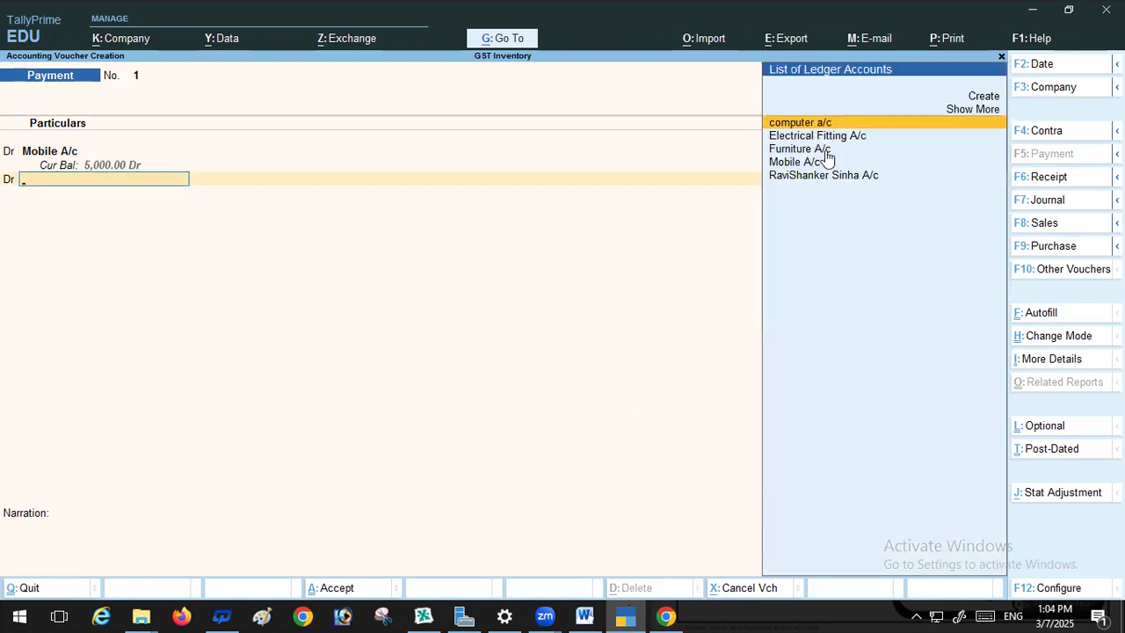
key("Return")
left_click(584, 616)
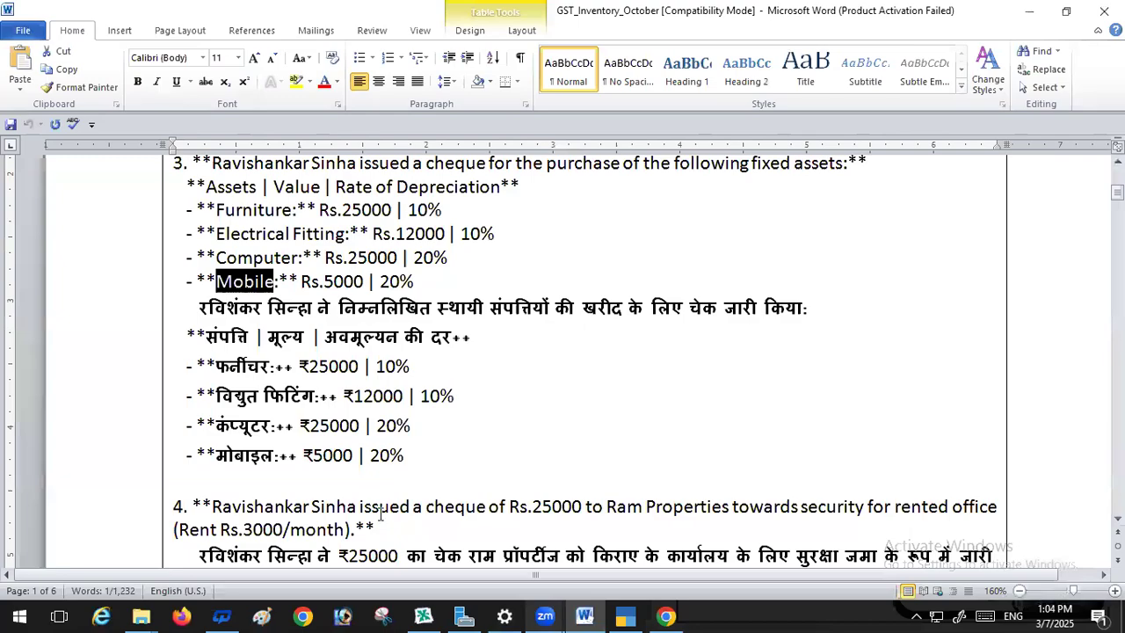
left_click(628, 615)
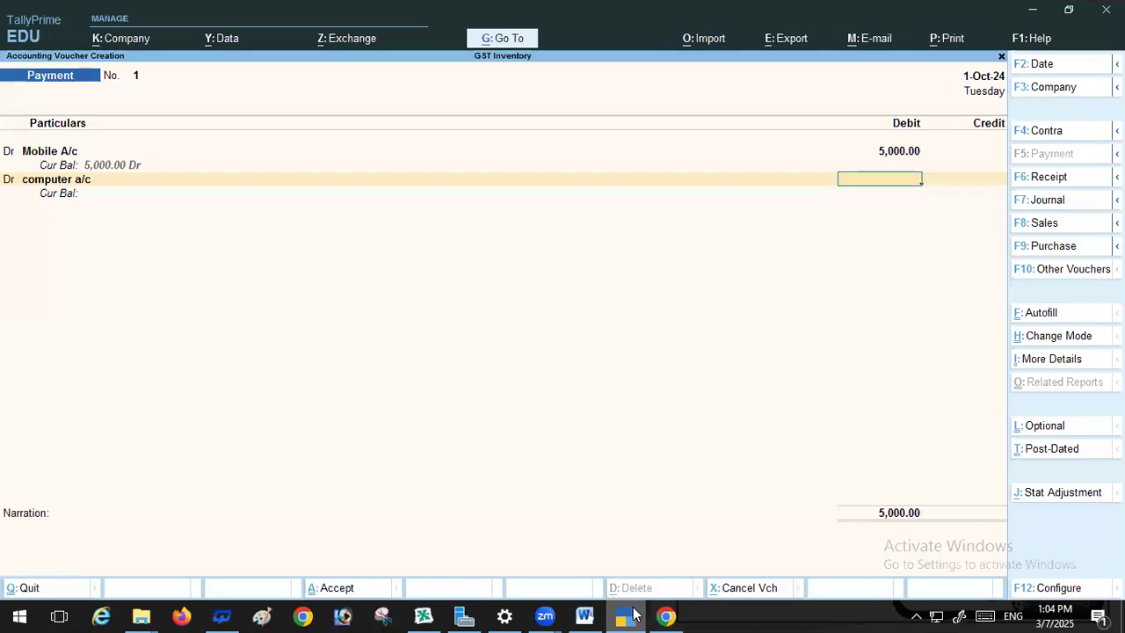
type("25000")
key("Return")
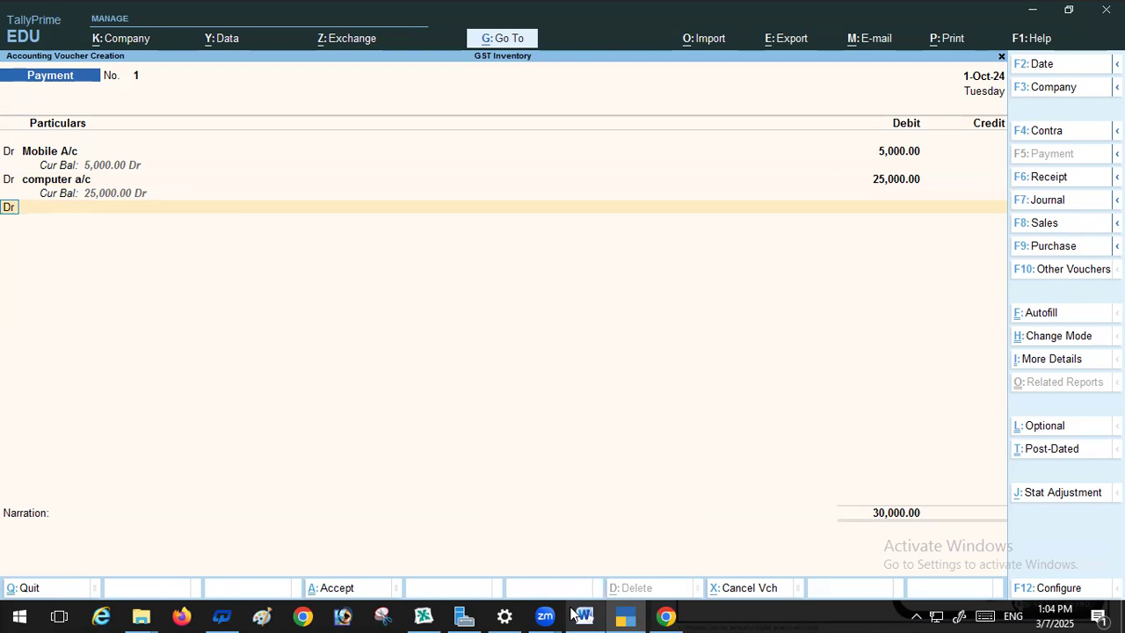
Add a debit line for Electrical Fitting A/c with 12,000, the value given in Word
key("Return")
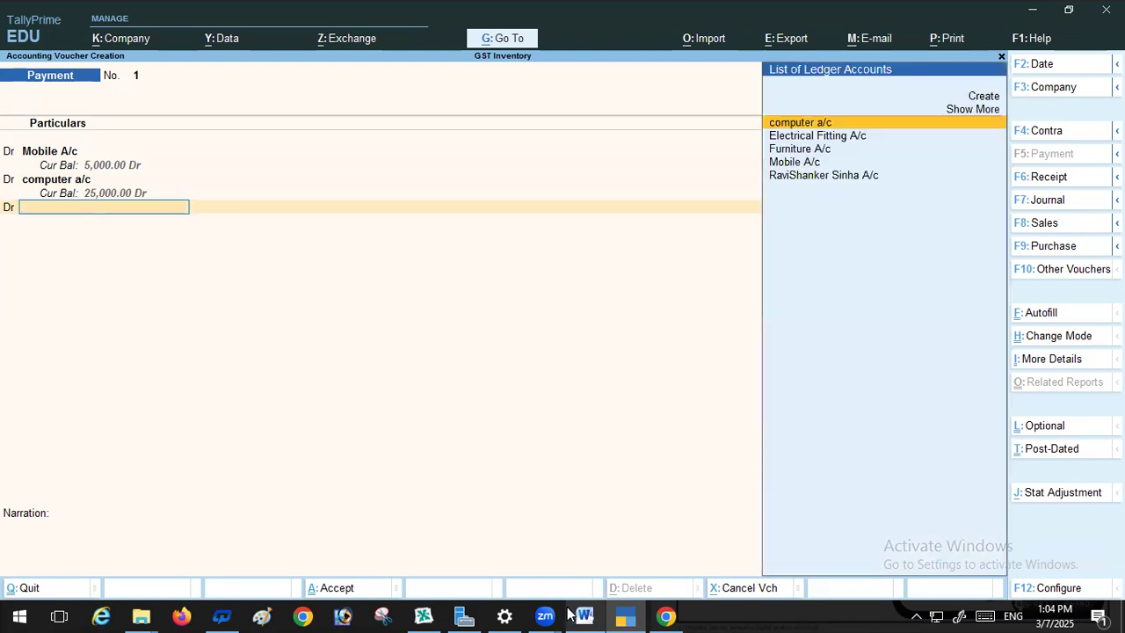
left_click(792, 138)
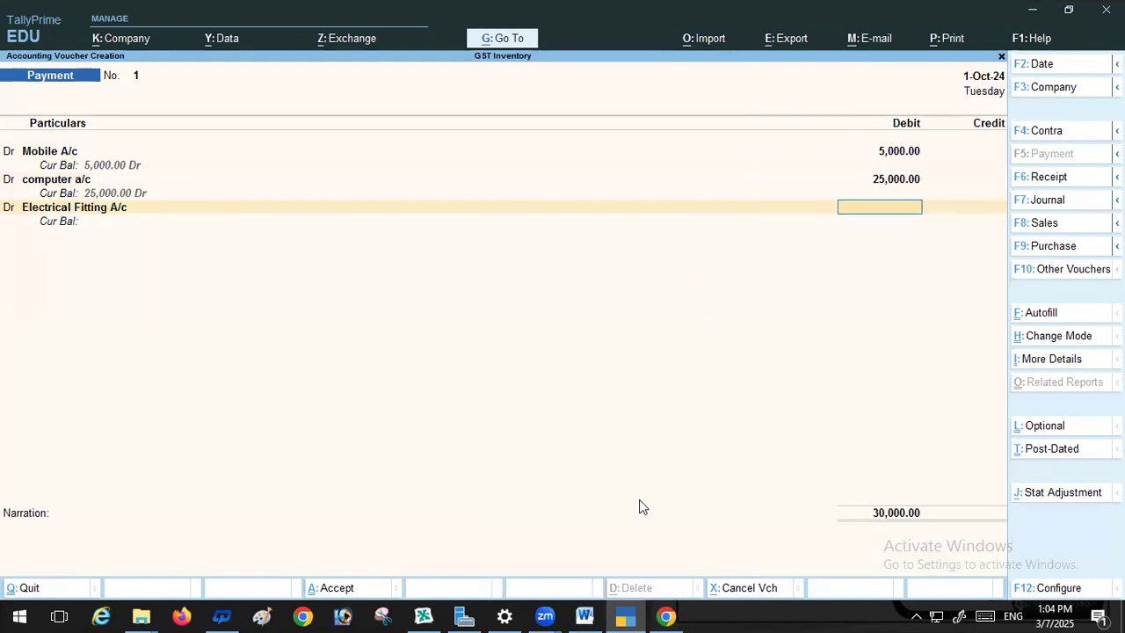
left_click(585, 615)
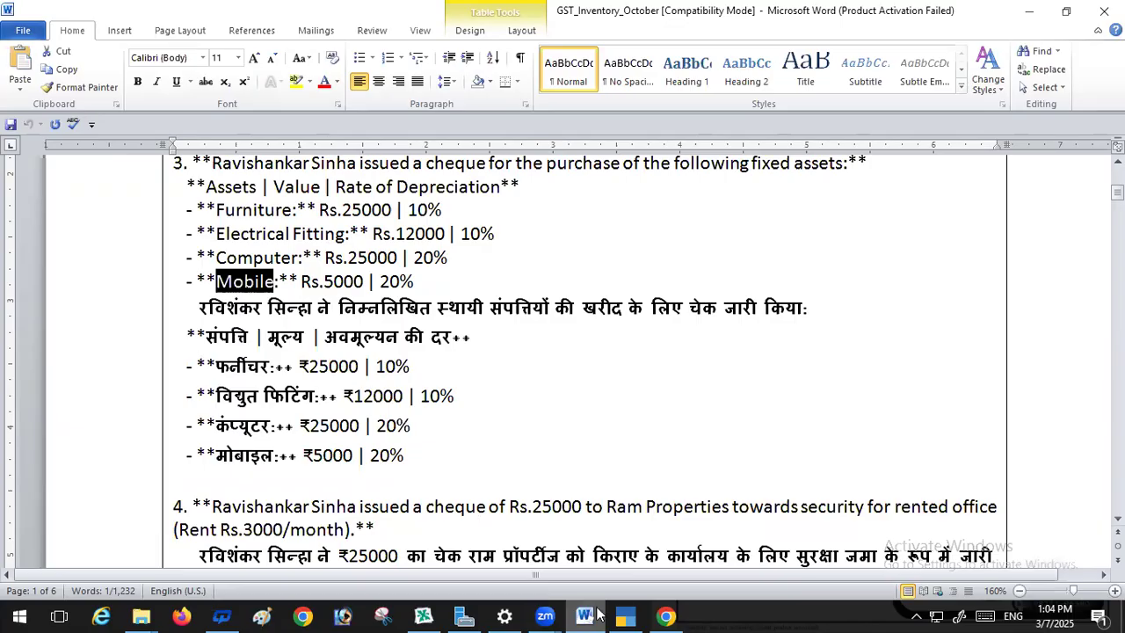
left_click(622, 615)
type("12,000")
key("Return")
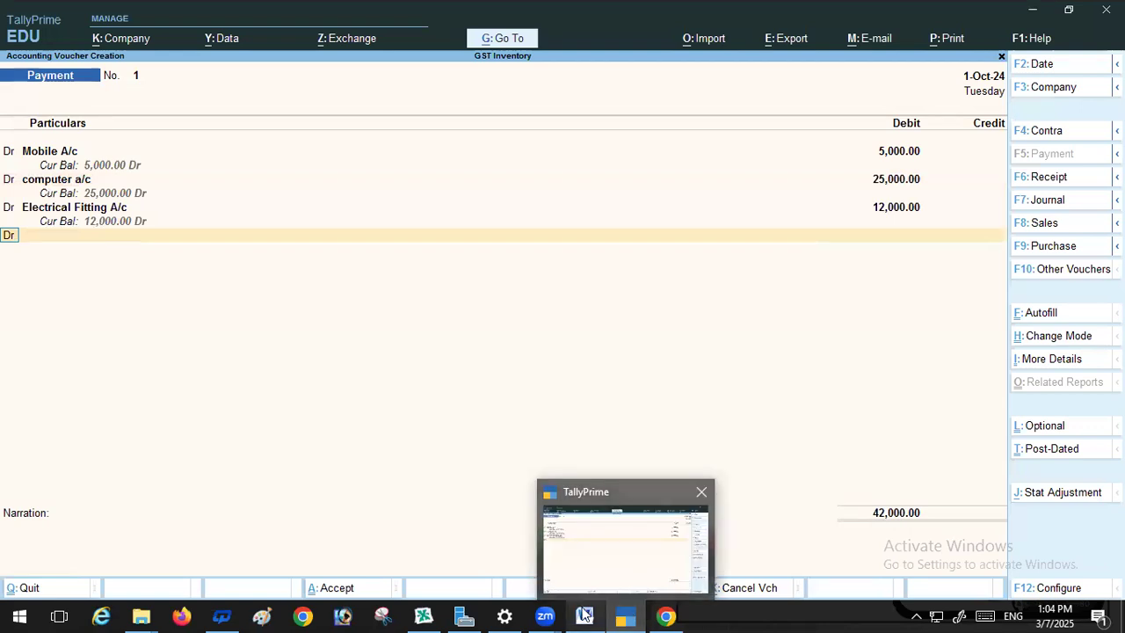
Add a debit line for Furniture A/c with 25,000 to the payment voucher
key("Return")
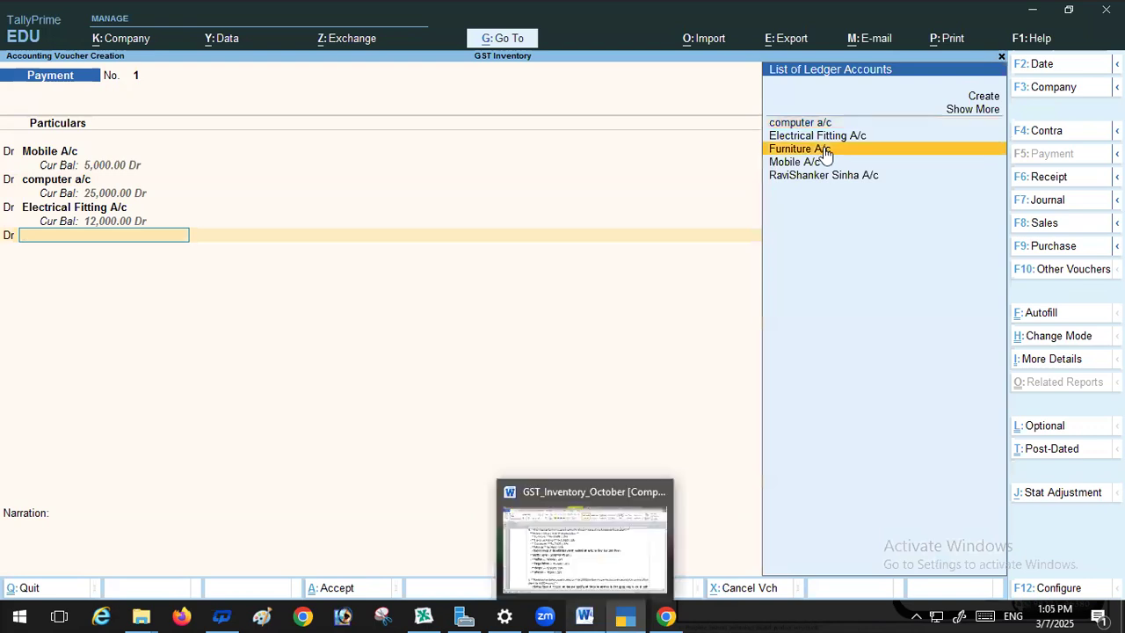
key("Return")
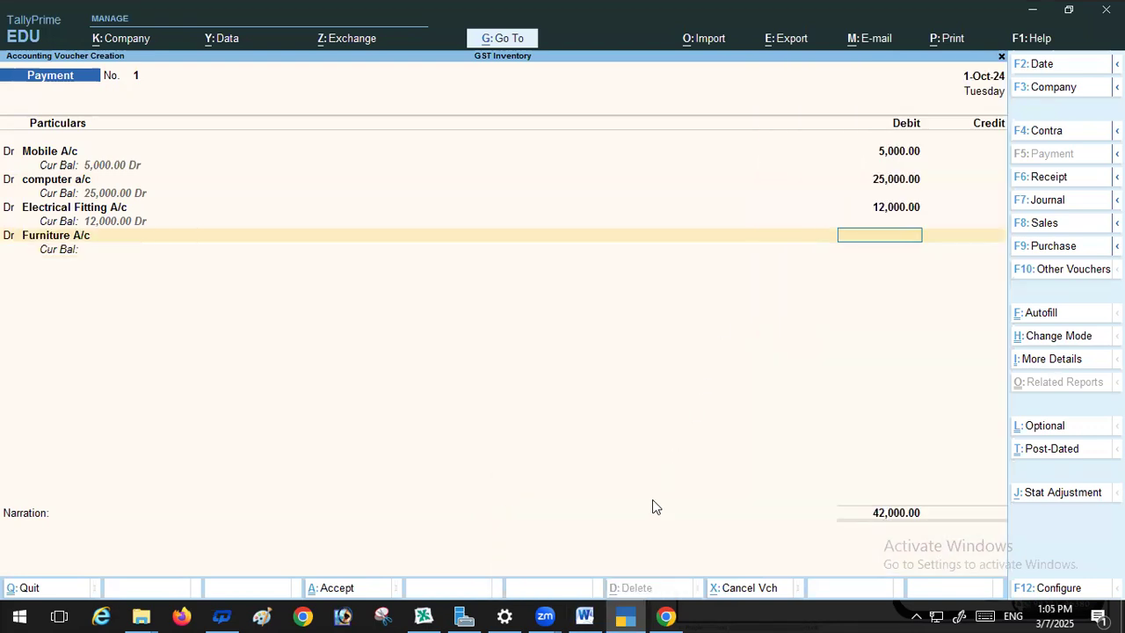
left_click(571, 616)
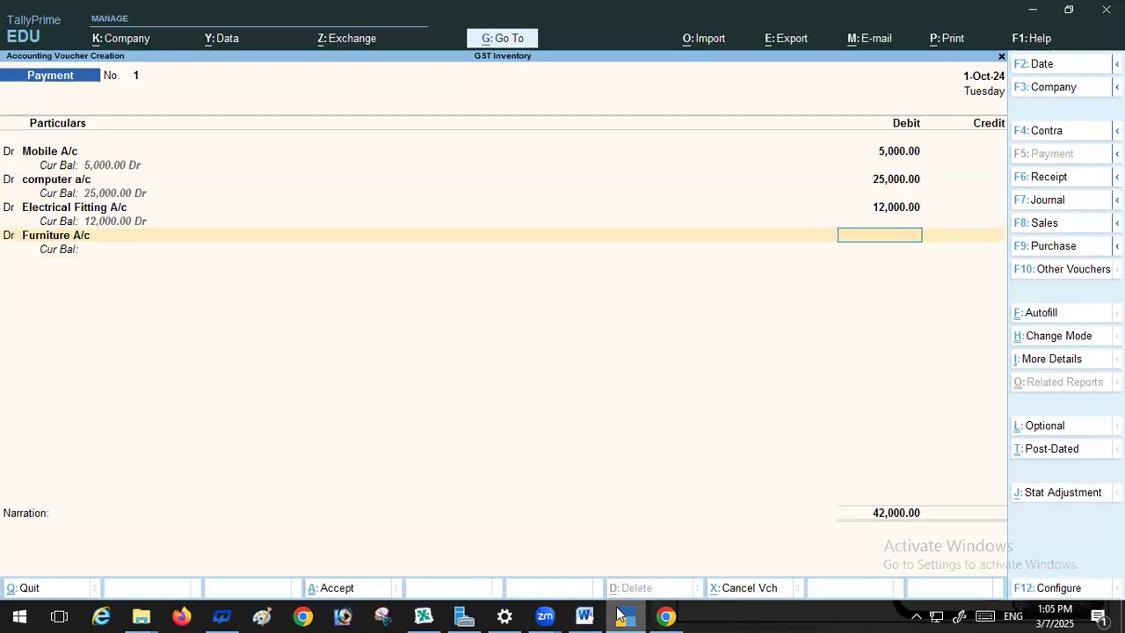
left_click(624, 615)
type("25000")
key("Return")
Credit SBI A/c with 67,000 as a cheque dated 1-Oct-24, and save the payment voucher without a narration
key("c")
key("Return")
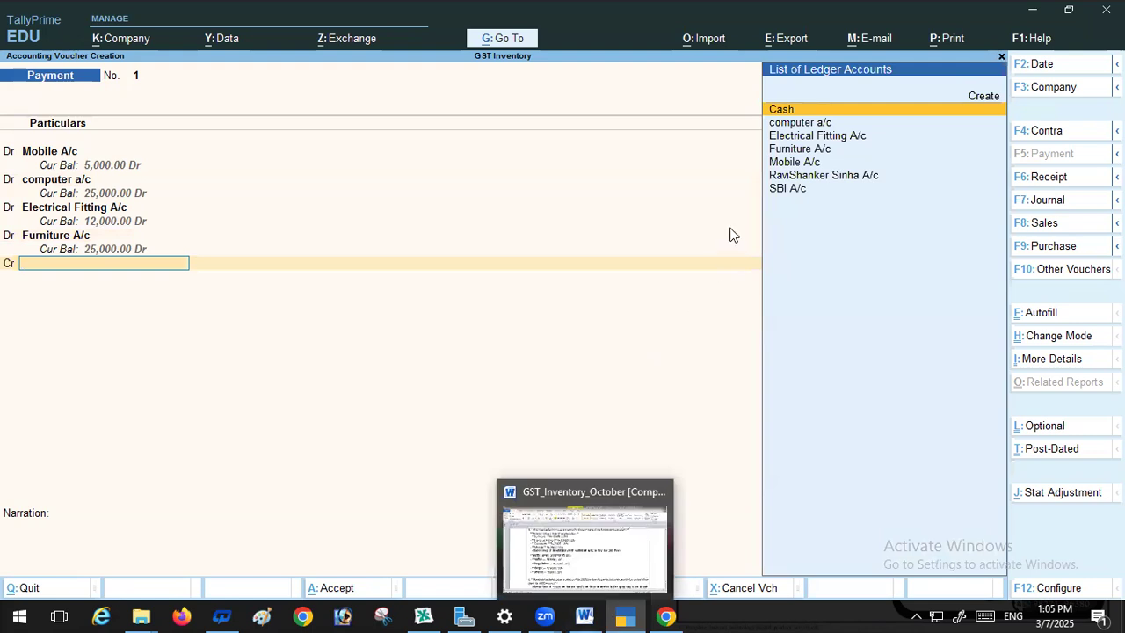
key("Return")
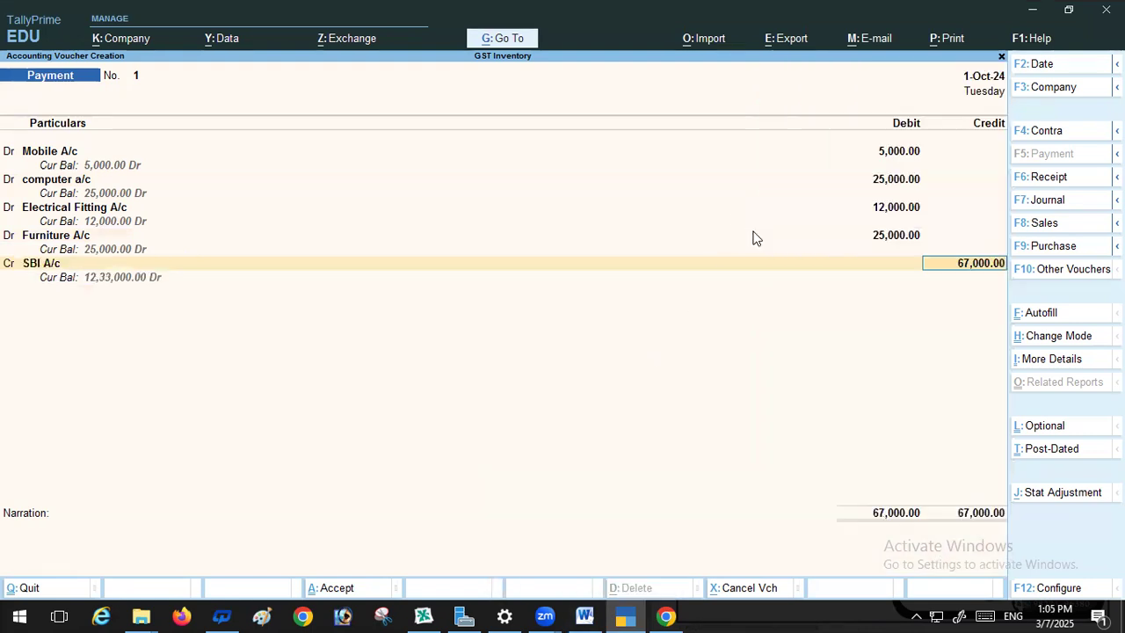
key("Return")
key("Return")
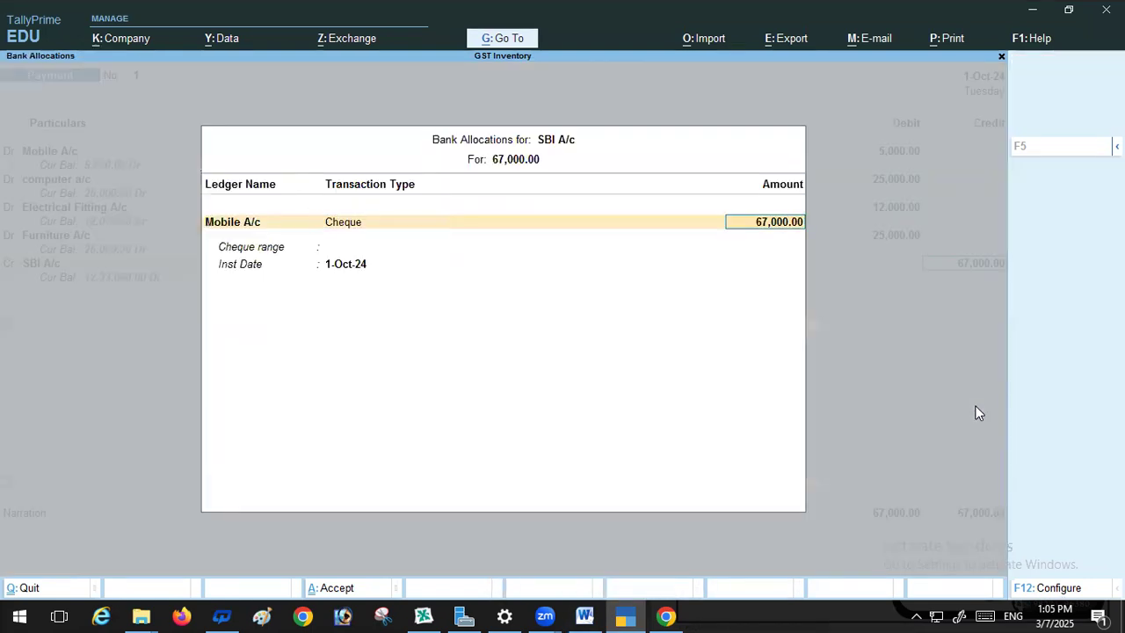
key("Return")
key("Return")
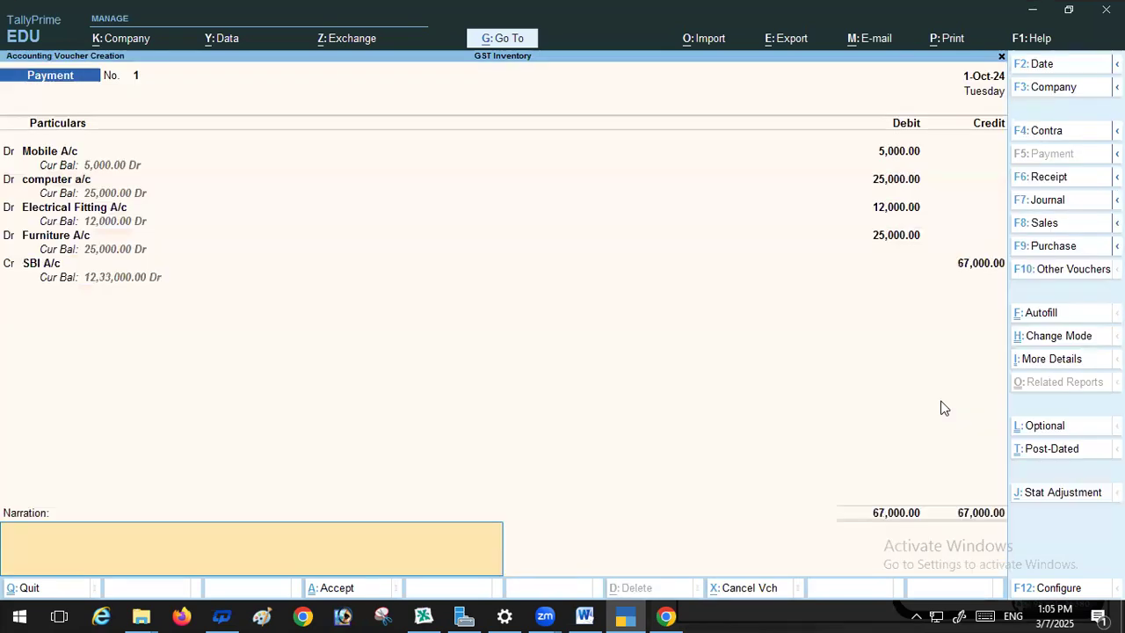
key("Return")
key("Return")
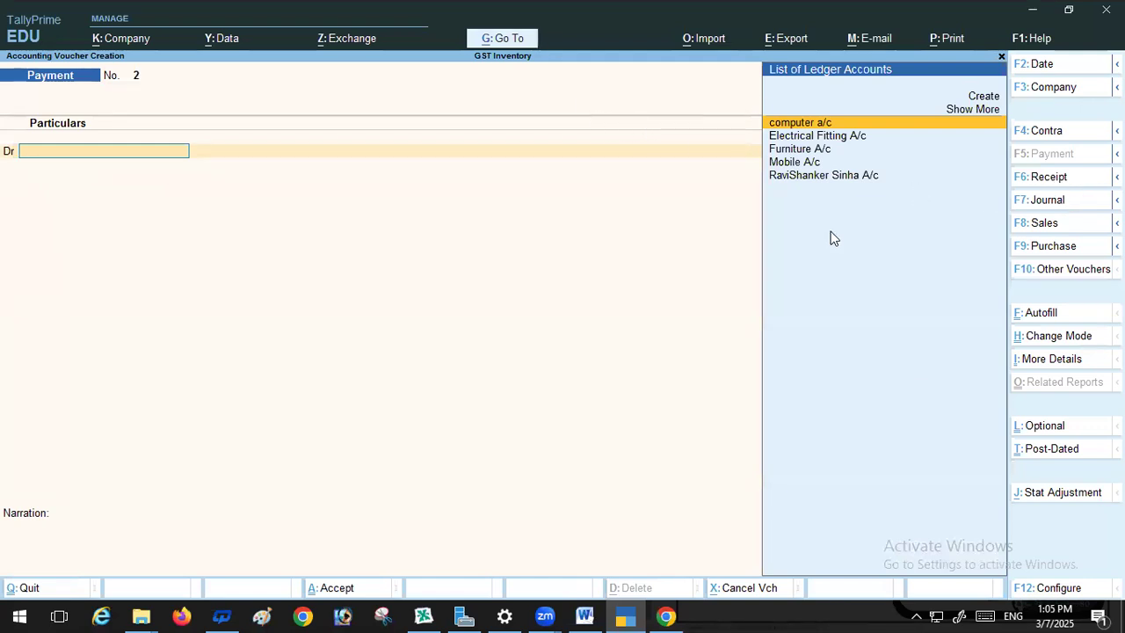
Switch to Word and copy the wording "security for rented" from transaction 5 about the godown
left_click(584, 616)
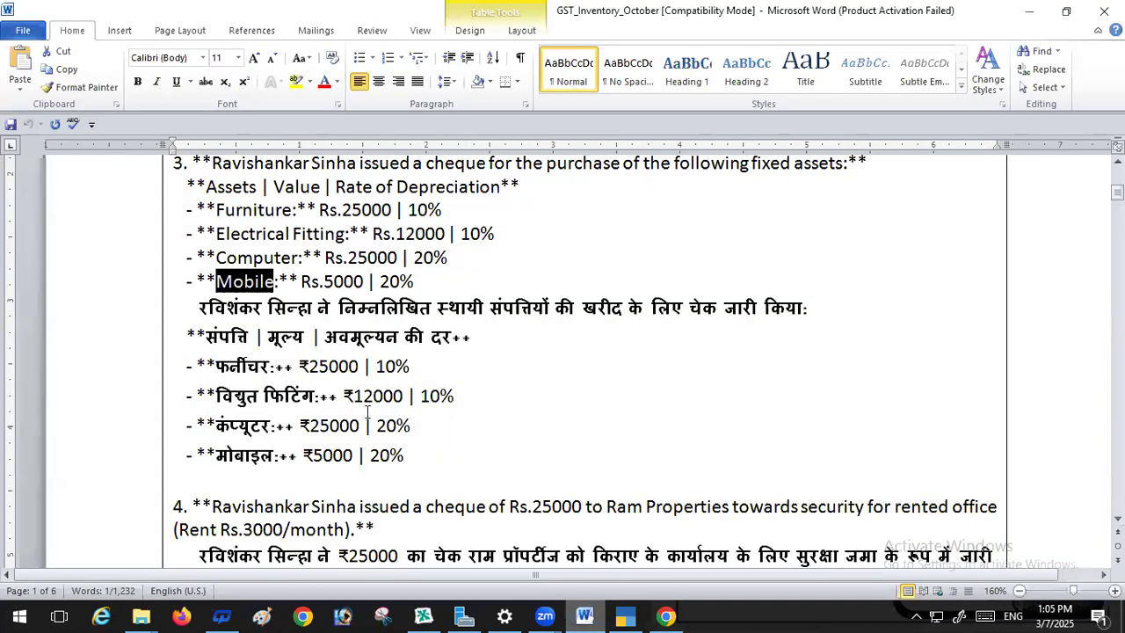
scroll(368, 412, "down", 3)
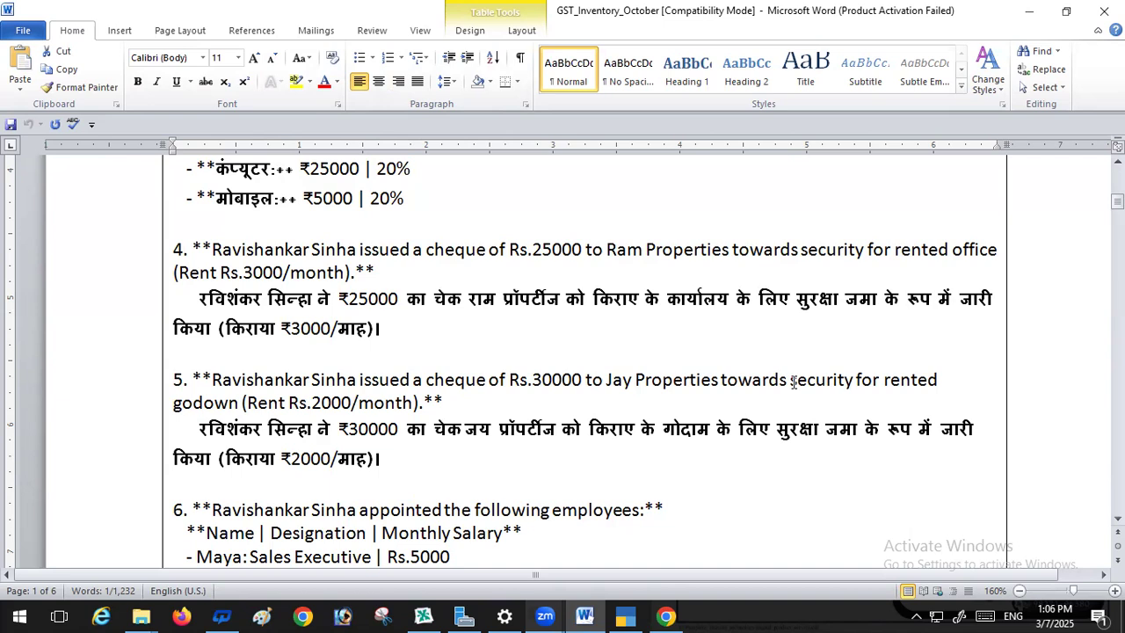
left_click_drag(794, 381, 929, 387)
key("ctrl+c")
Return to TallyPrime and start a new ledger from the payment voucher, named security for rent a/c
left_click(624, 615)
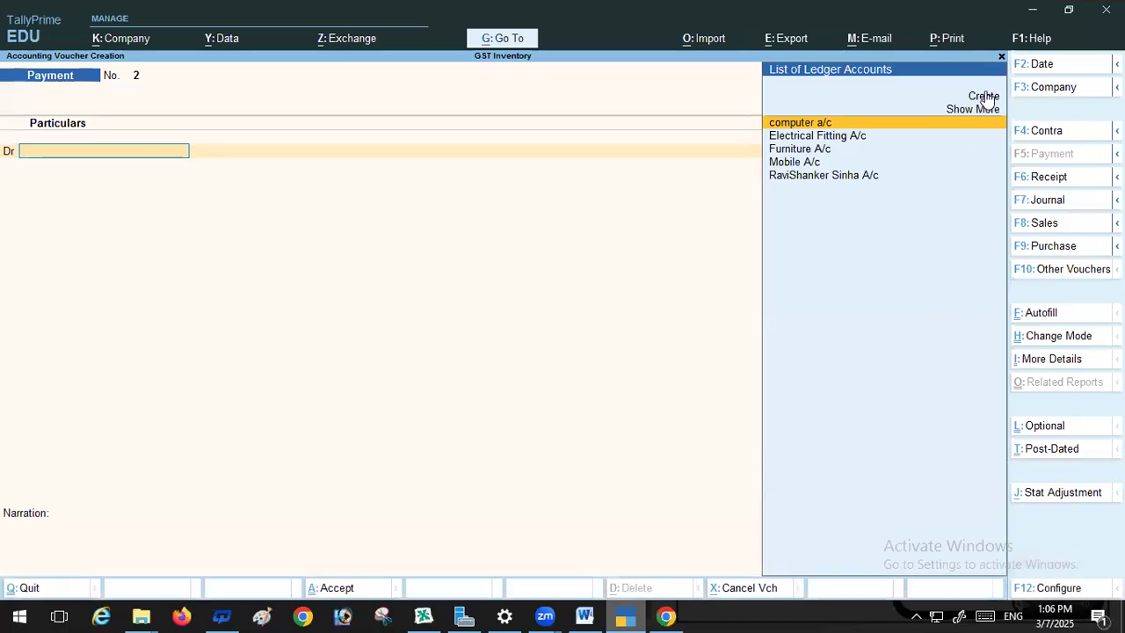
left_click(983, 98)
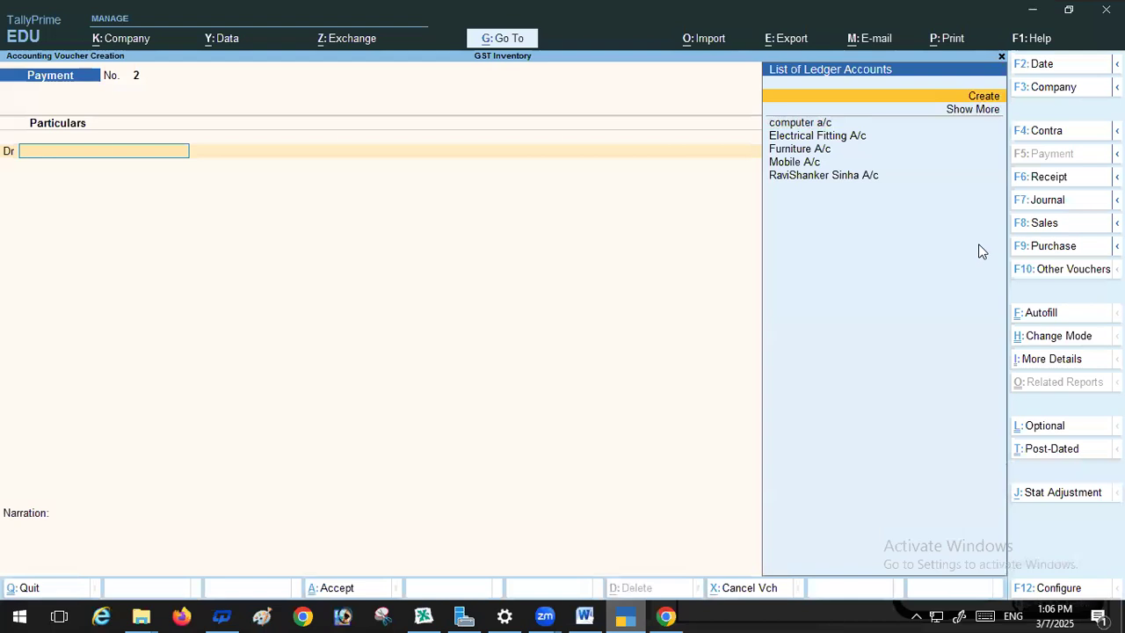
key("ctrl")
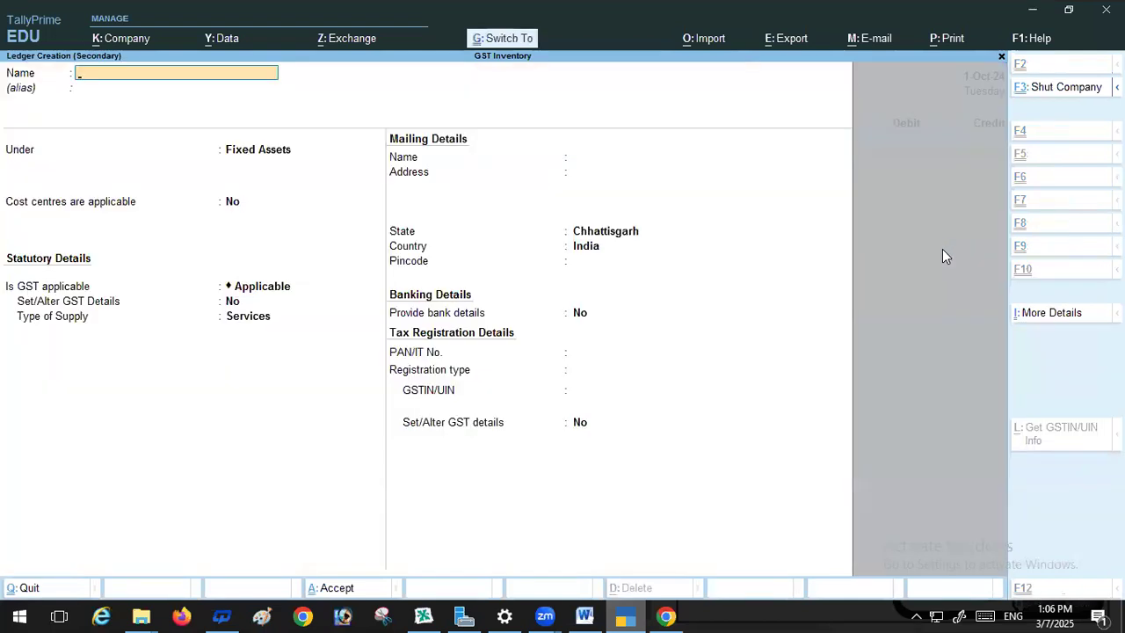
key("ctrl+v")
key("BackSpace")
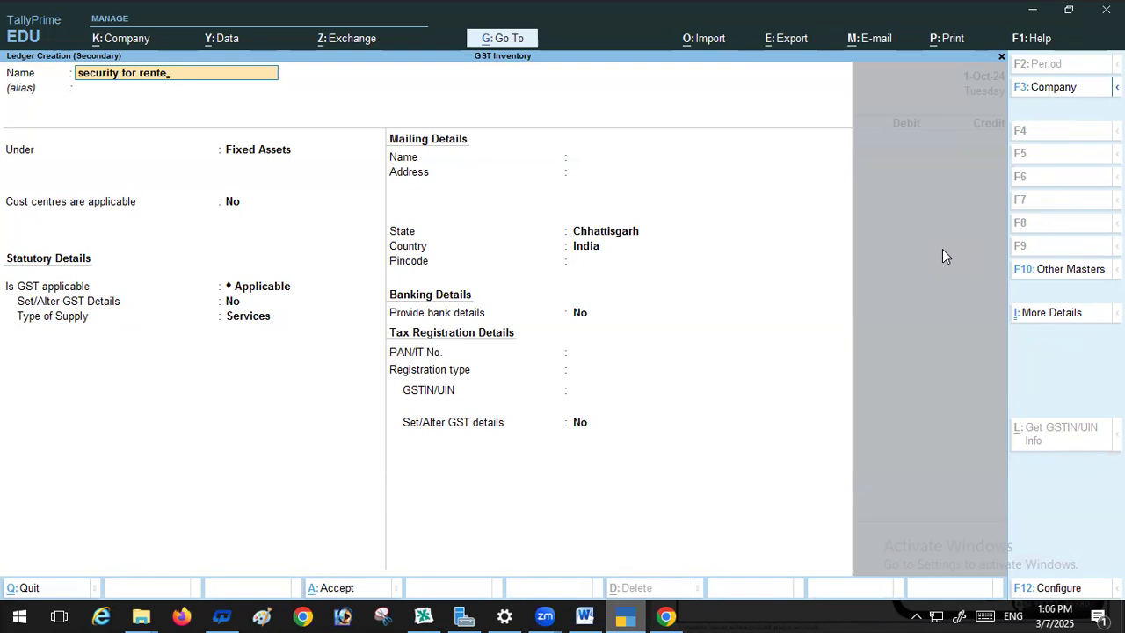
key("BackSpace")
type("a/c")
key("Return")
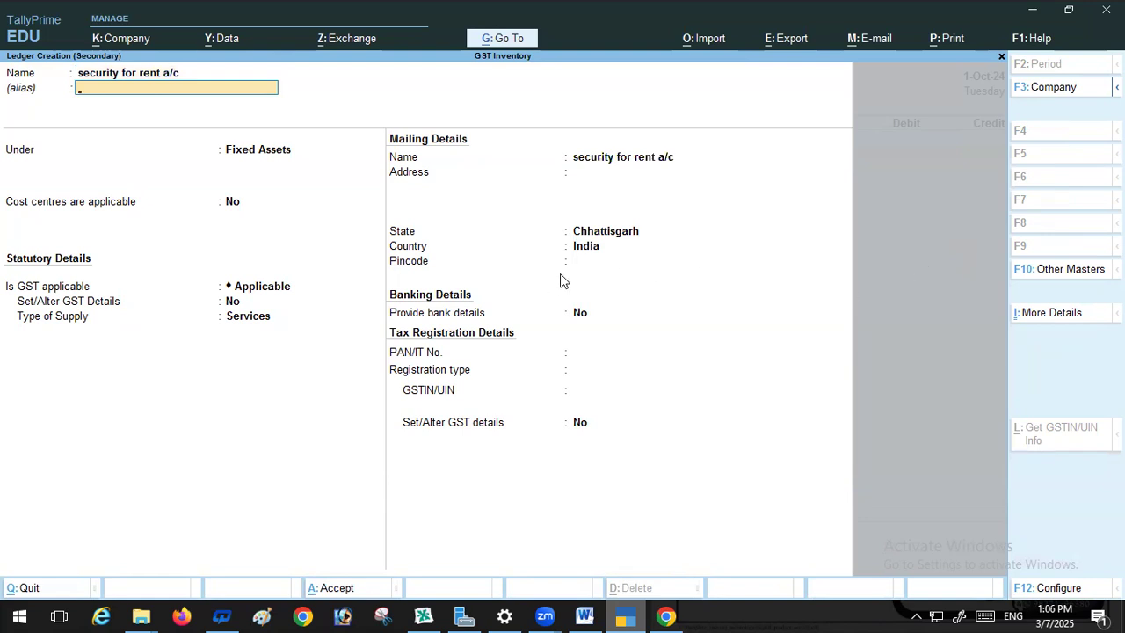
Leave the alias empty, place the security for rent ledger under Deposits (Asset), and keep cost centres off
key("Return")
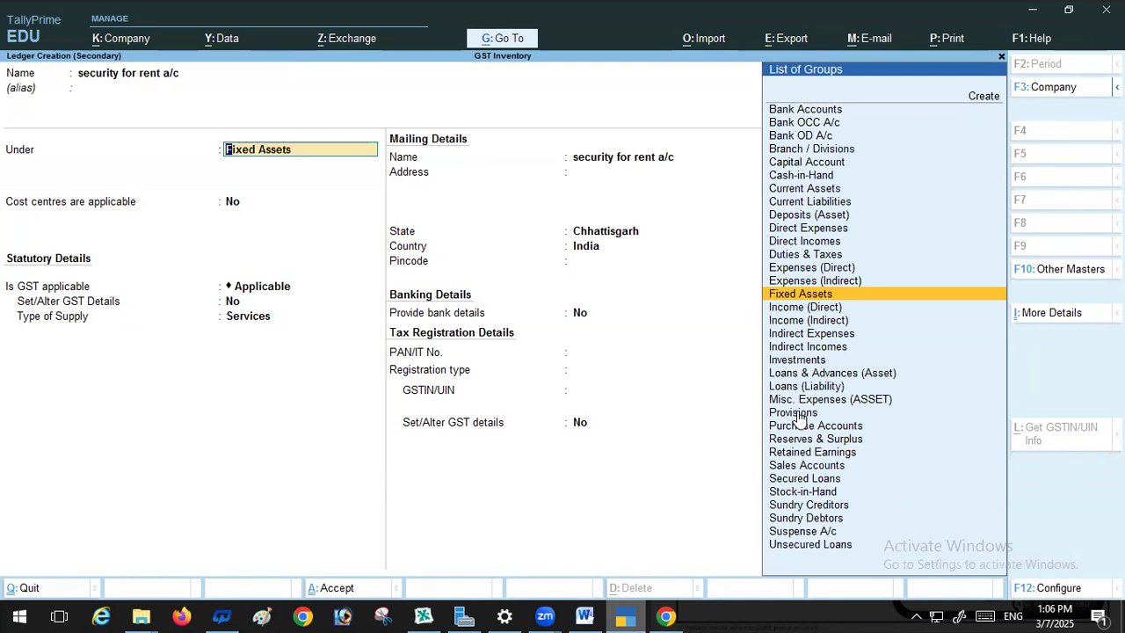
left_click(787, 217)
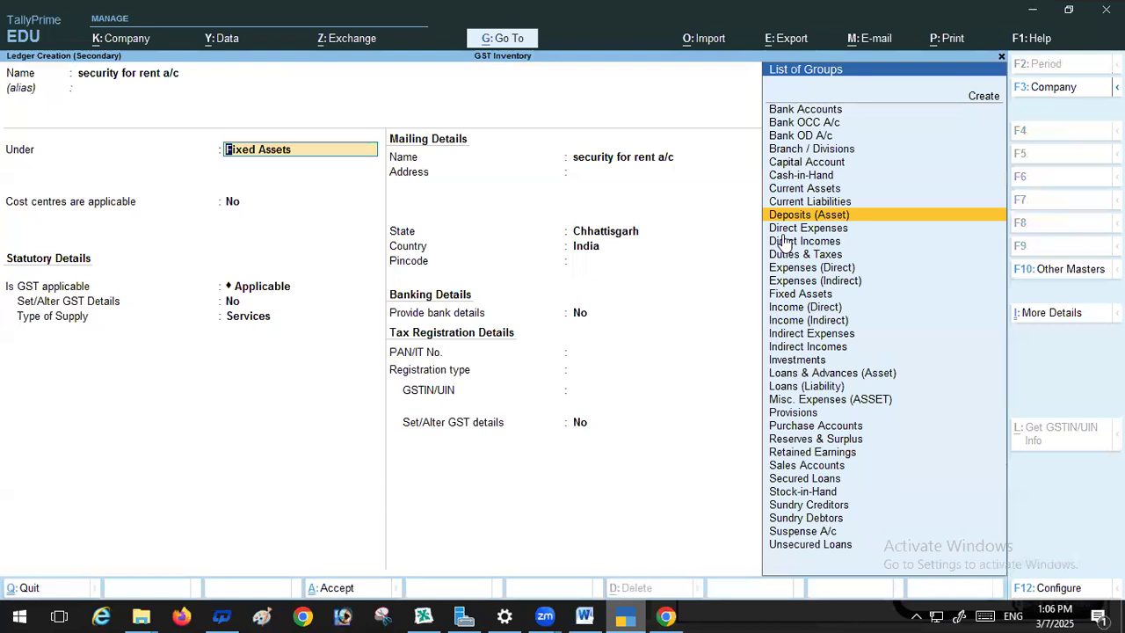
key("Return")
key("Return")
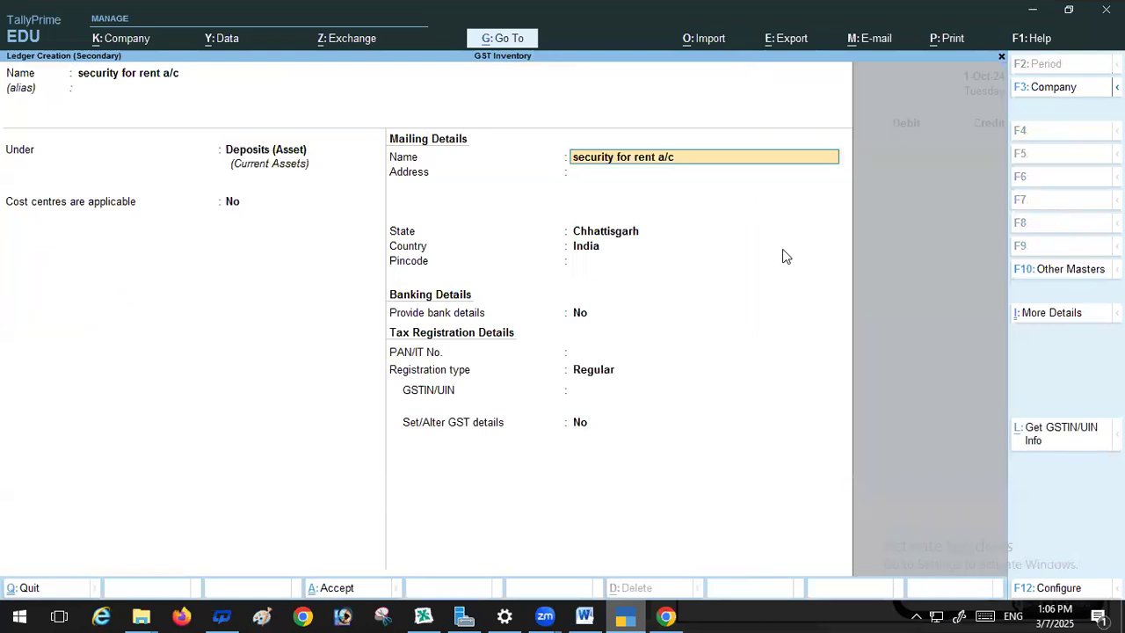
Keep the default mailing, banking and tax details with registration type Regular, and save the security for rent ledger
key("Return")
key("Return")
key("Return")
key("Return")
key("Return")
key("Return")
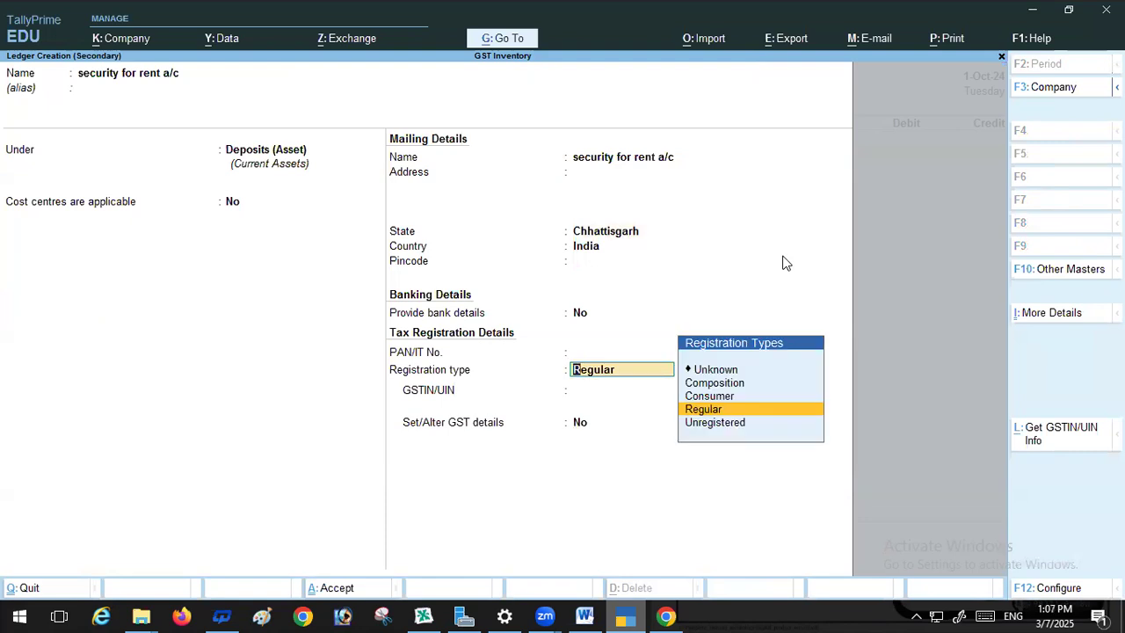
key("Return")
key("Return")
key("Return")
key("Return")
key("Return")
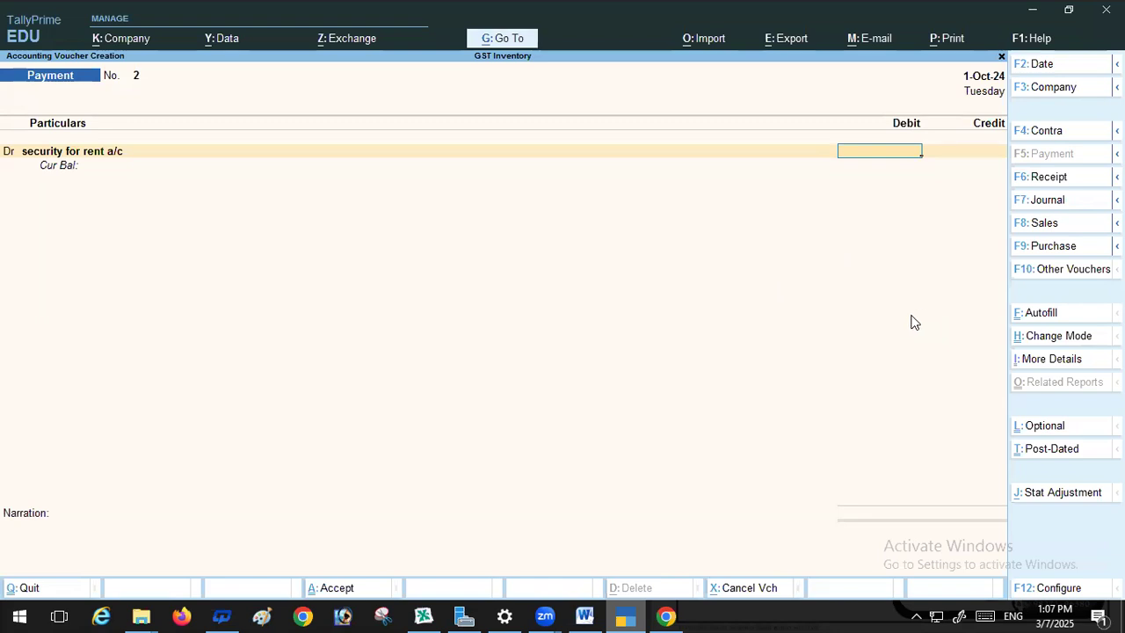
Check the cheque amount of transaction 4 in Word, and debit security for rent a/c with 25,000 in TallyPrime
mouse_move(578, 613)
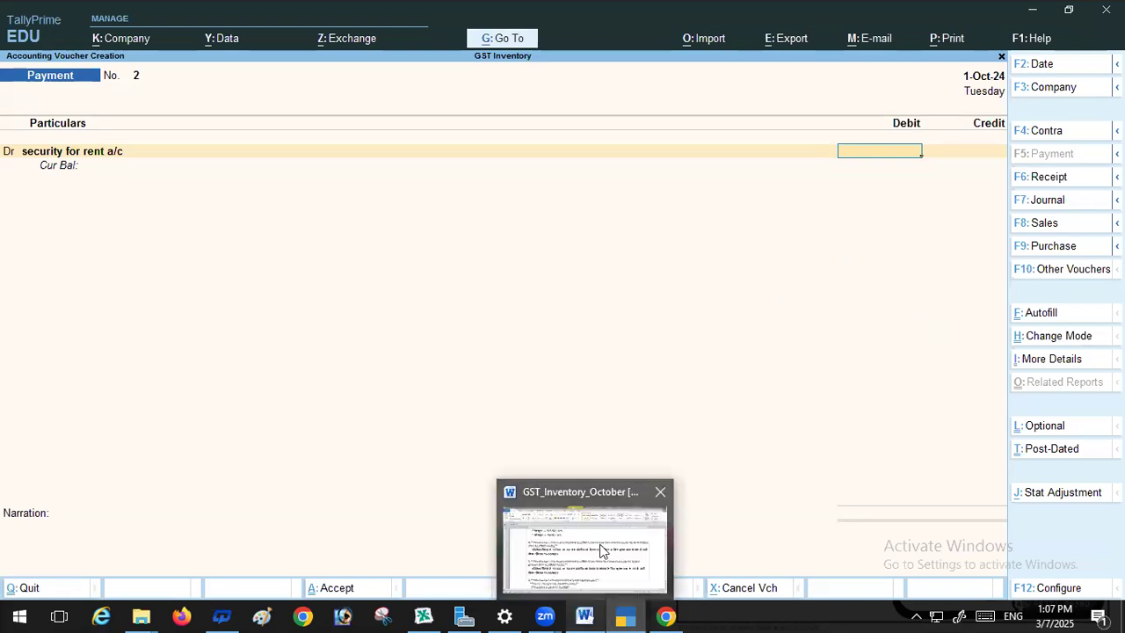
left_click(603, 551)
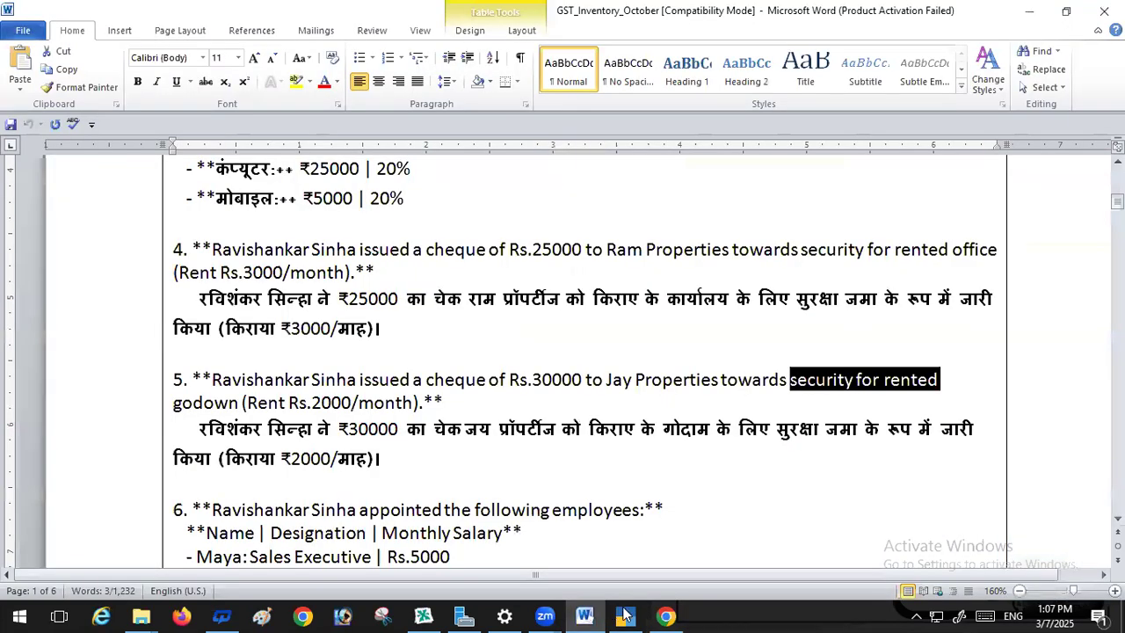
left_click(625, 615)
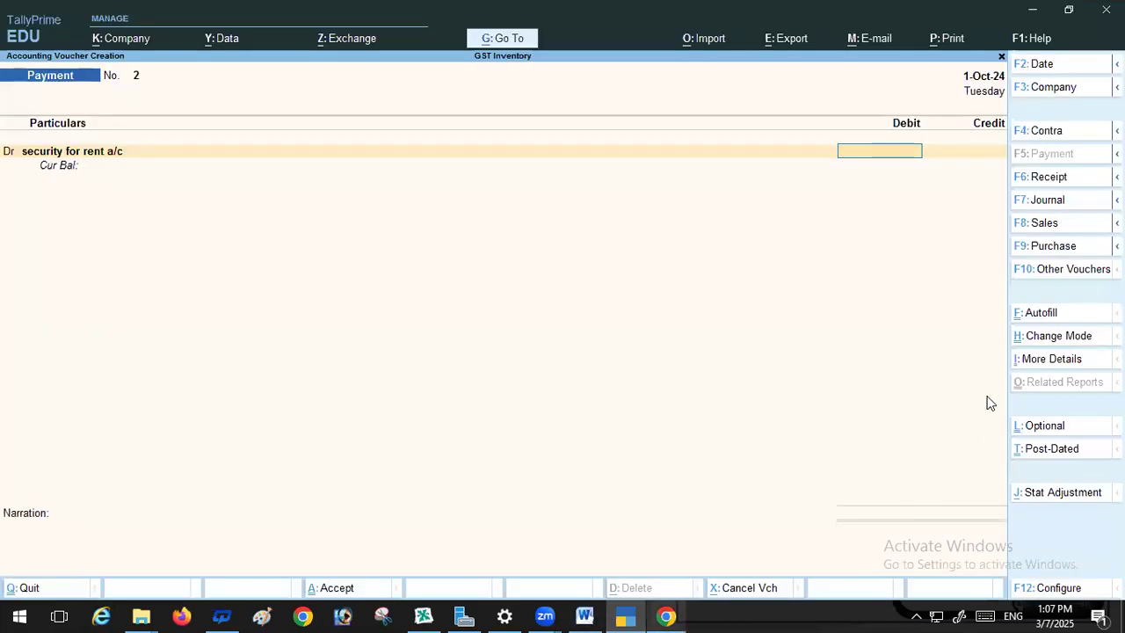
left_click(585, 615)
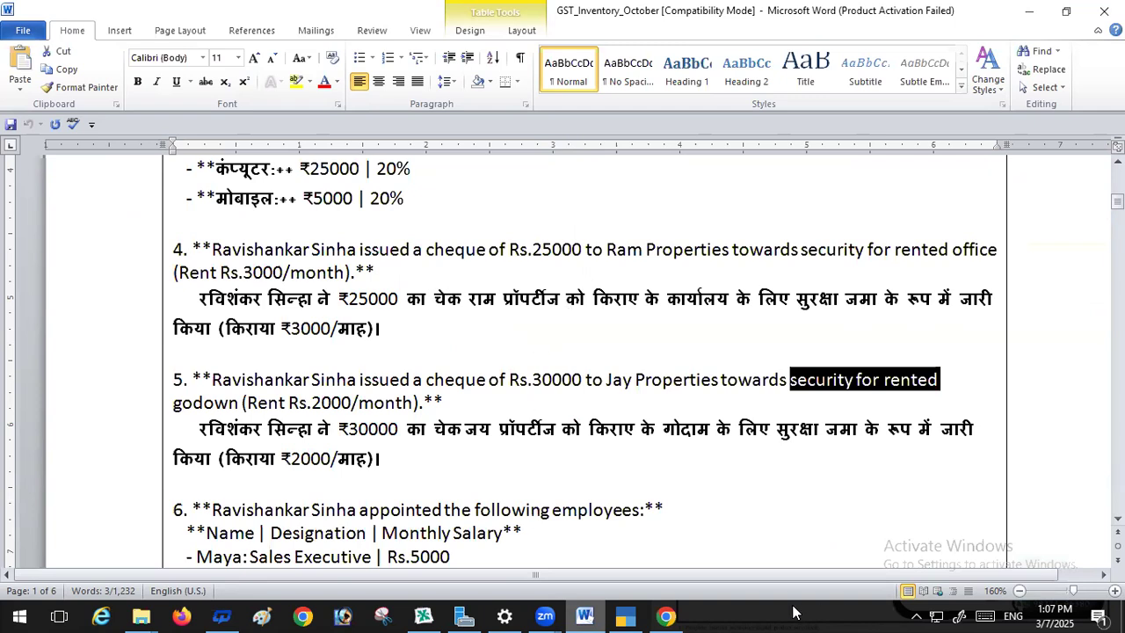
left_click(625, 615)
type("25000")
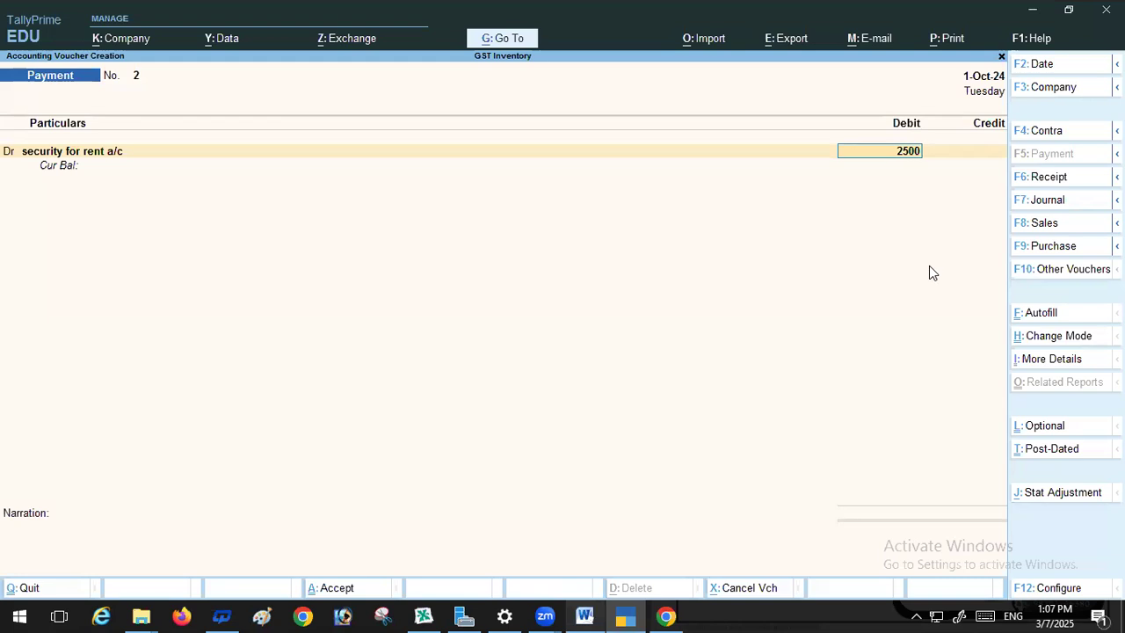
key("Return")
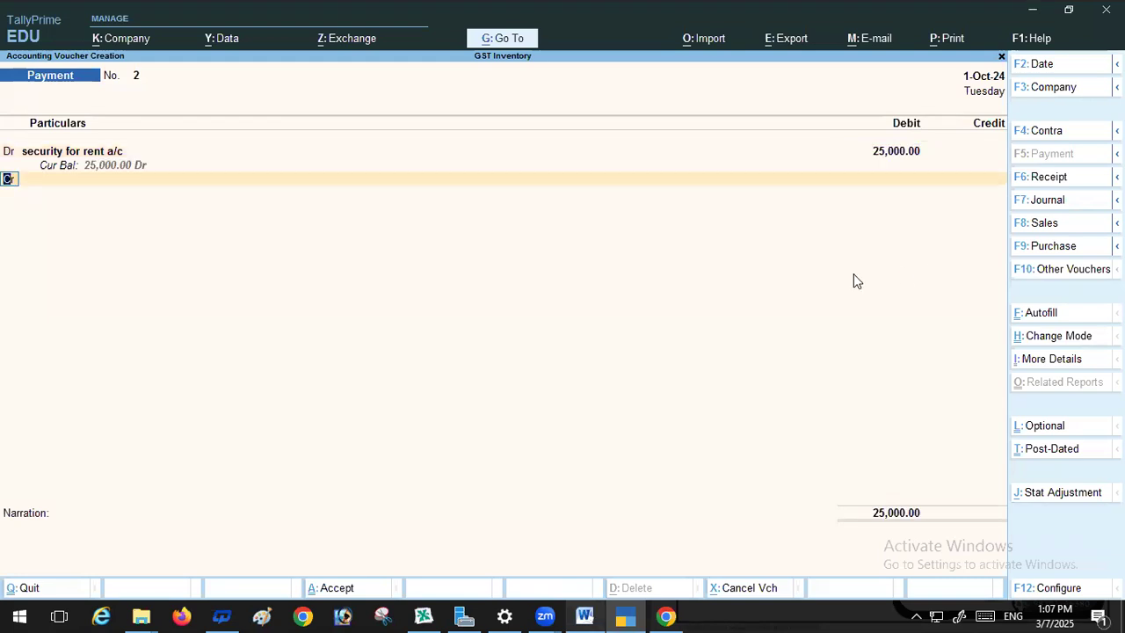
Credit SBI A/c with 25,000 and save the payment voucher without a narration
key("Return")
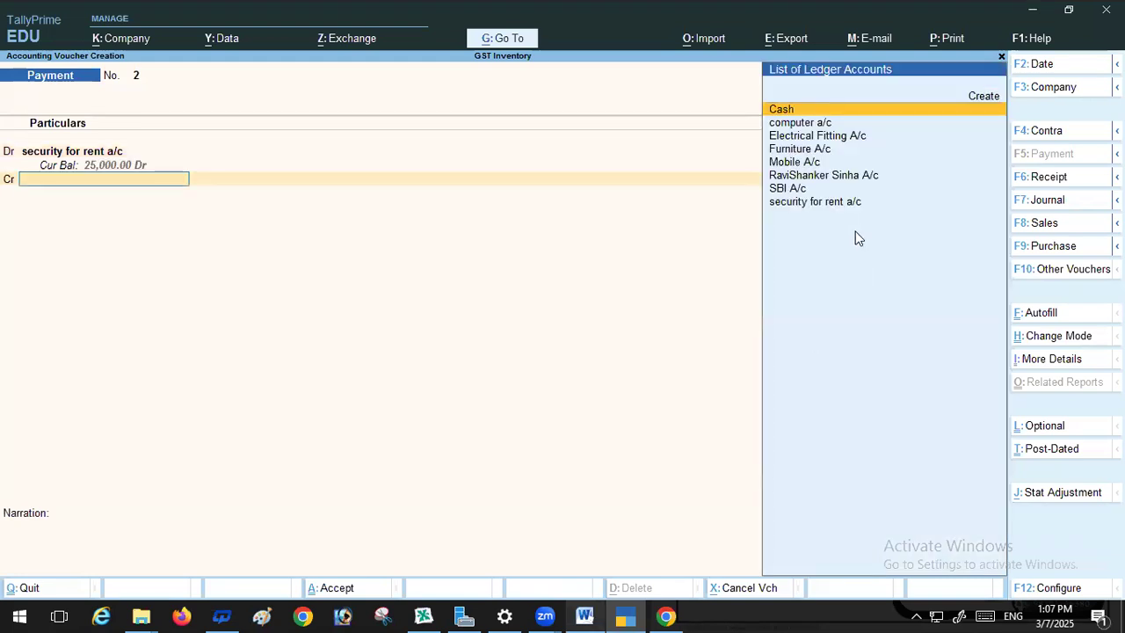
left_click(771, 188)
key("Return")
key("Return")
key("Return")
key("Return")
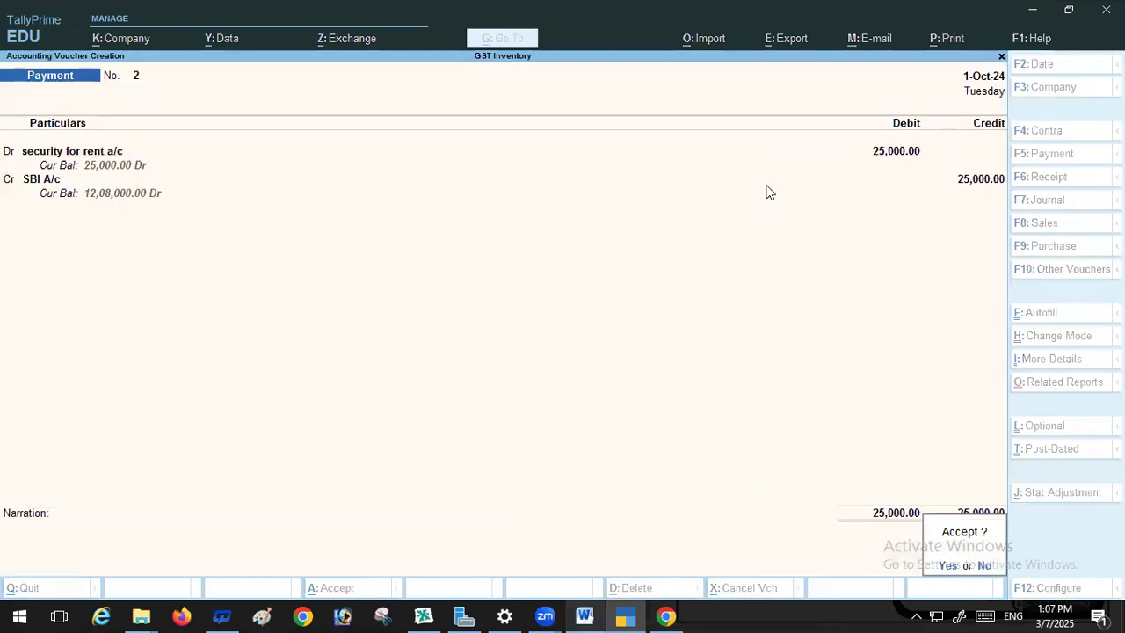
key("Return")
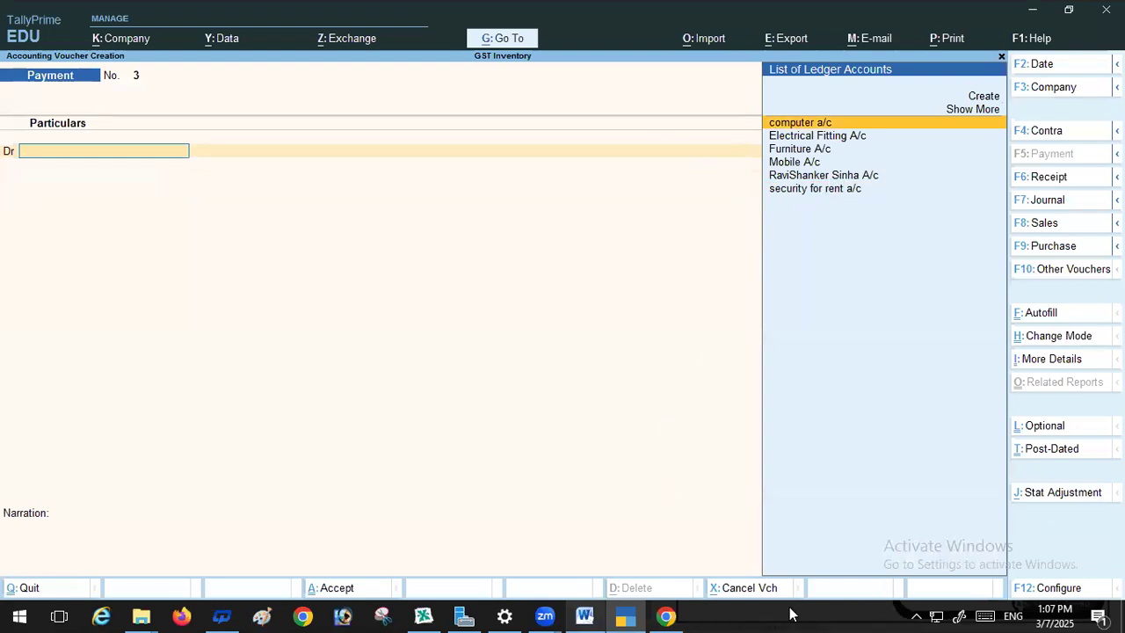
Read through transactions 5 to 7 in the Word document, and return to the payment voucher in TallyPrime
left_click(585, 615)
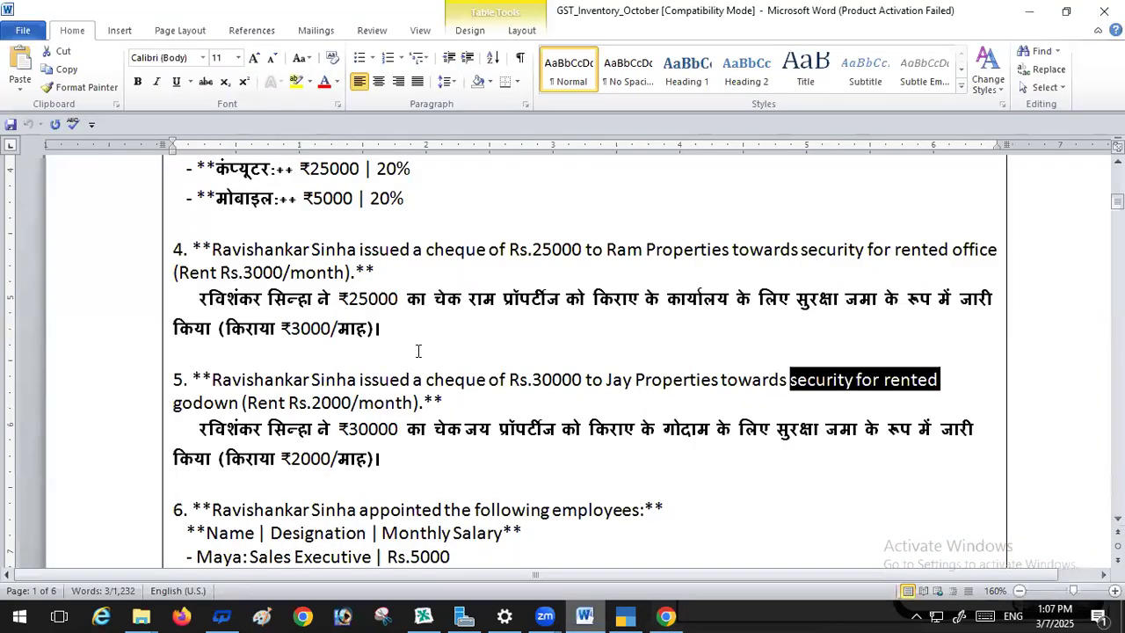
scroll(455, 412, "down", 1)
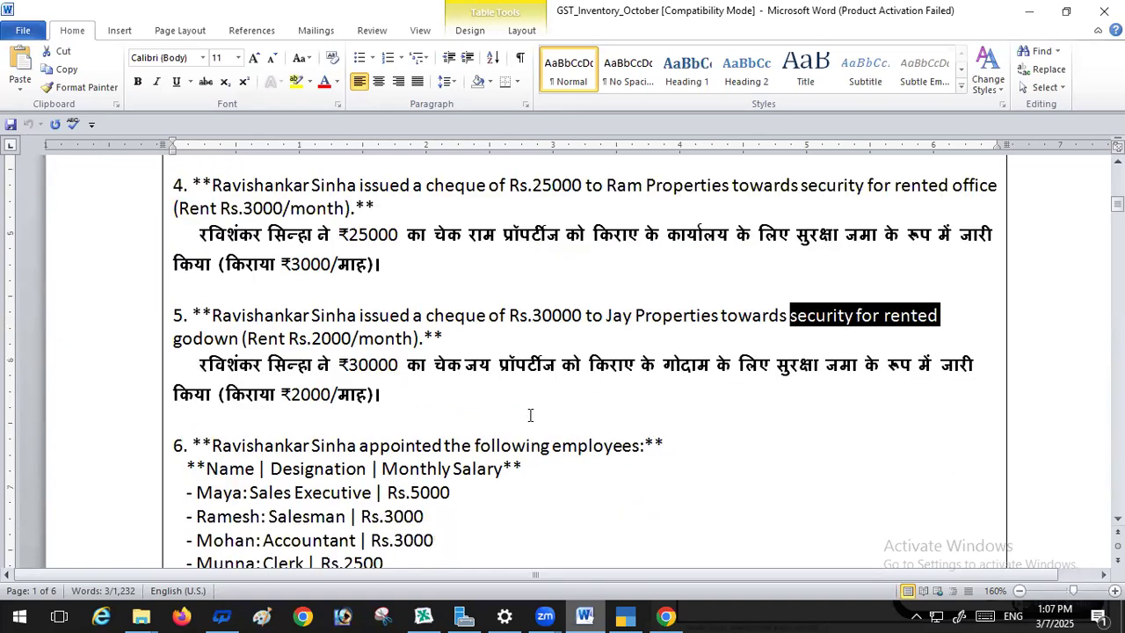
scroll(289, 483, "down", 2)
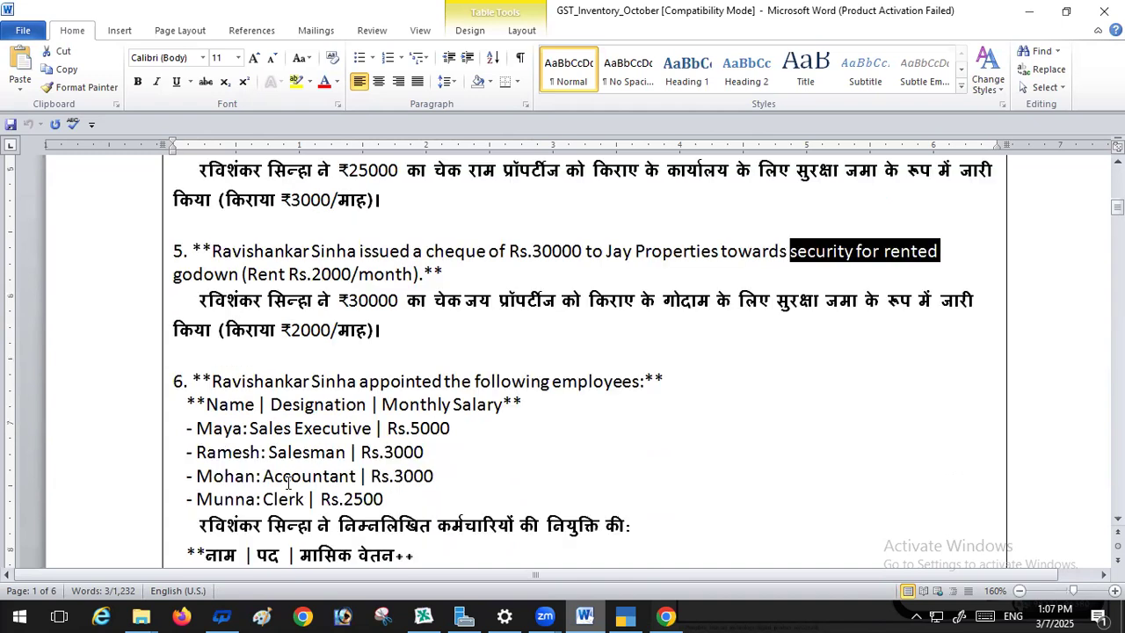
scroll(264, 488, "down", 1)
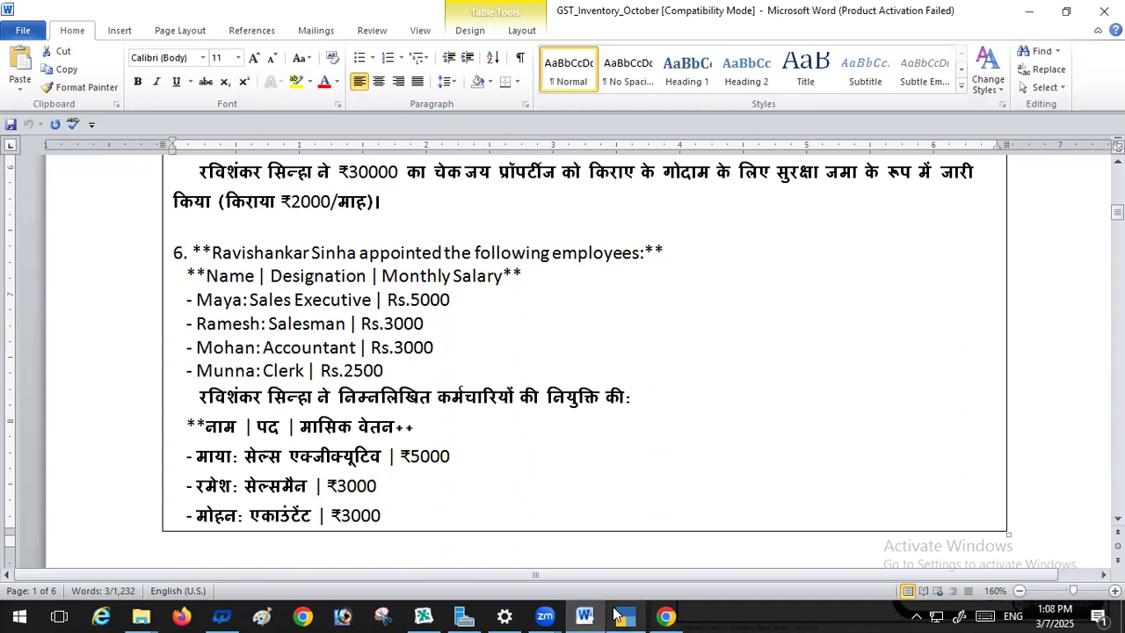
scroll(475, 366, "down", 5)
scroll(474, 366, "down", 4)
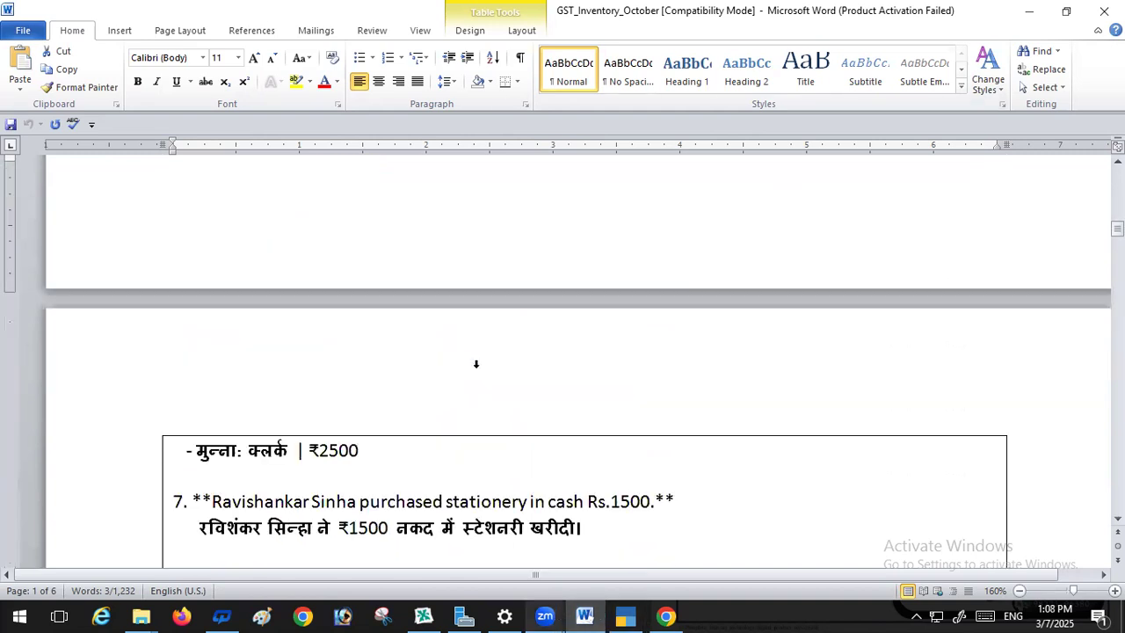
left_click(625, 616)
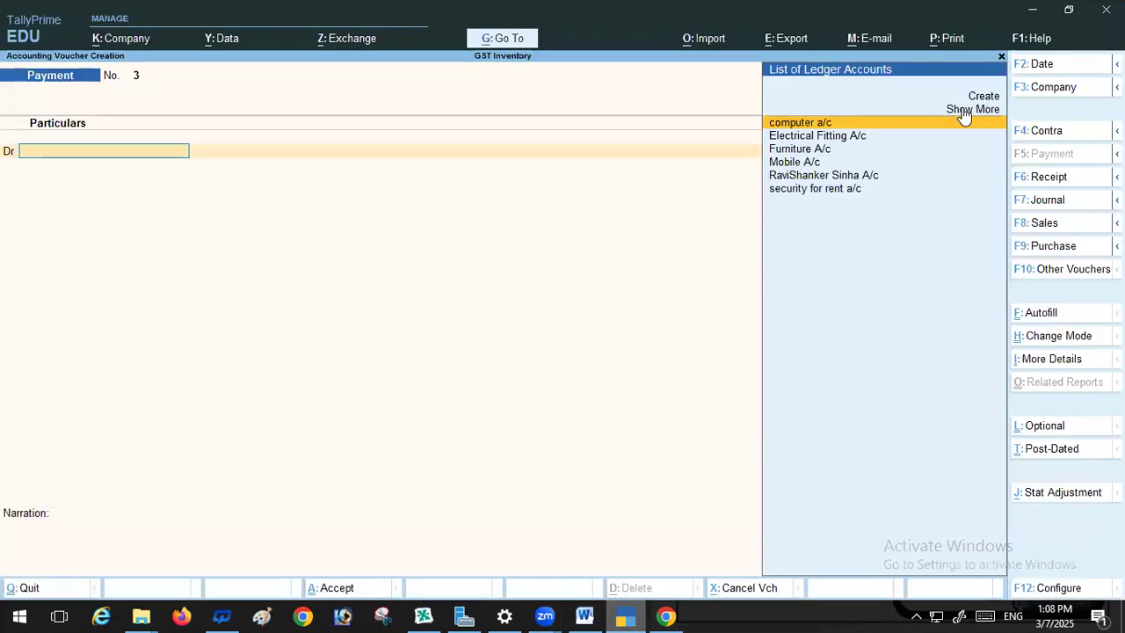
Switch to Word and copy the word "stationery" from transaction 7
left_click(585, 616)
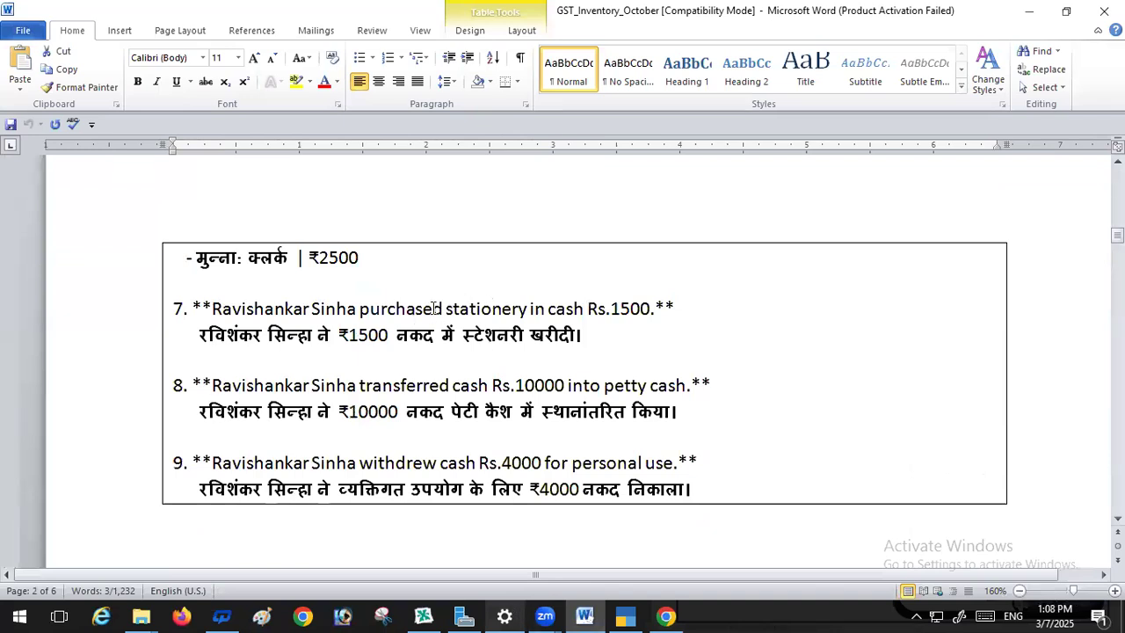
left_click_drag(453, 310, 531, 310)
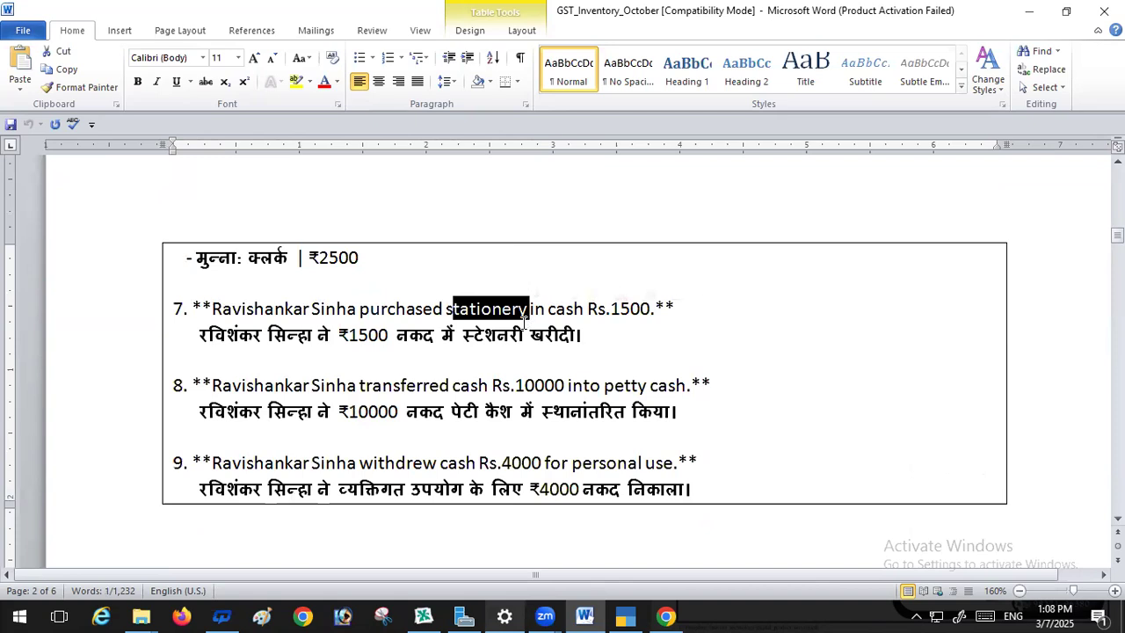
mouse_move(442, 310)
left_mouse_down()
mouse_move(489, 311)
mouse_move(446, 313)
left_mouse_up()
key("ctrl+c")
left_click(527, 309)
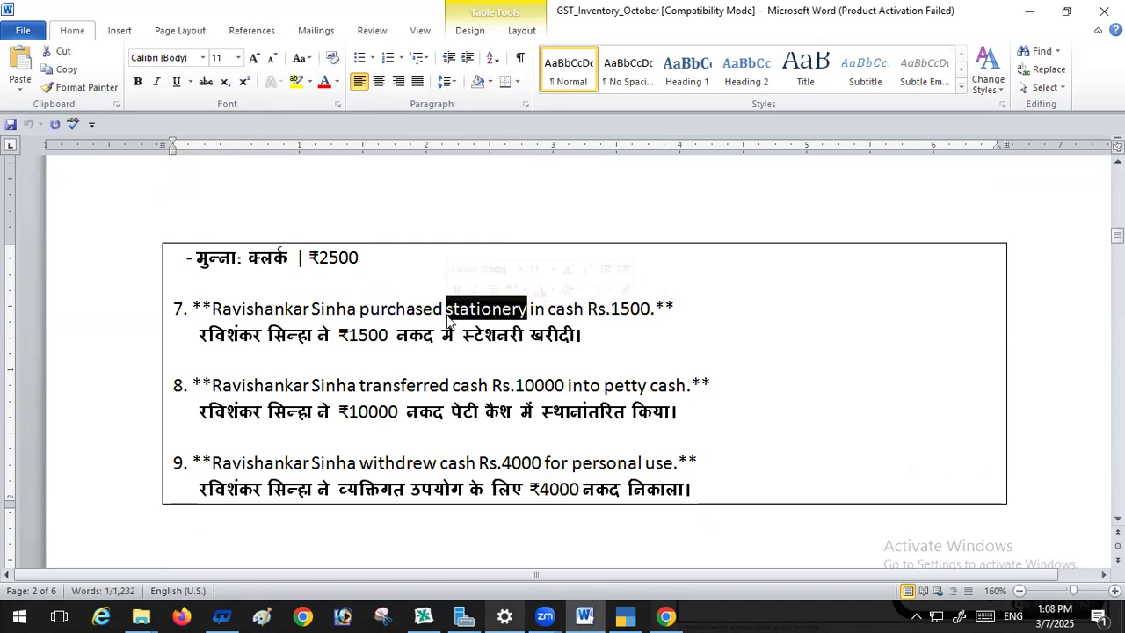
Return to TallyPrime and start a new ledger from the payment voucher, named stationery a/c, under Indirect Expenses without an alias
key("alt+Tab")
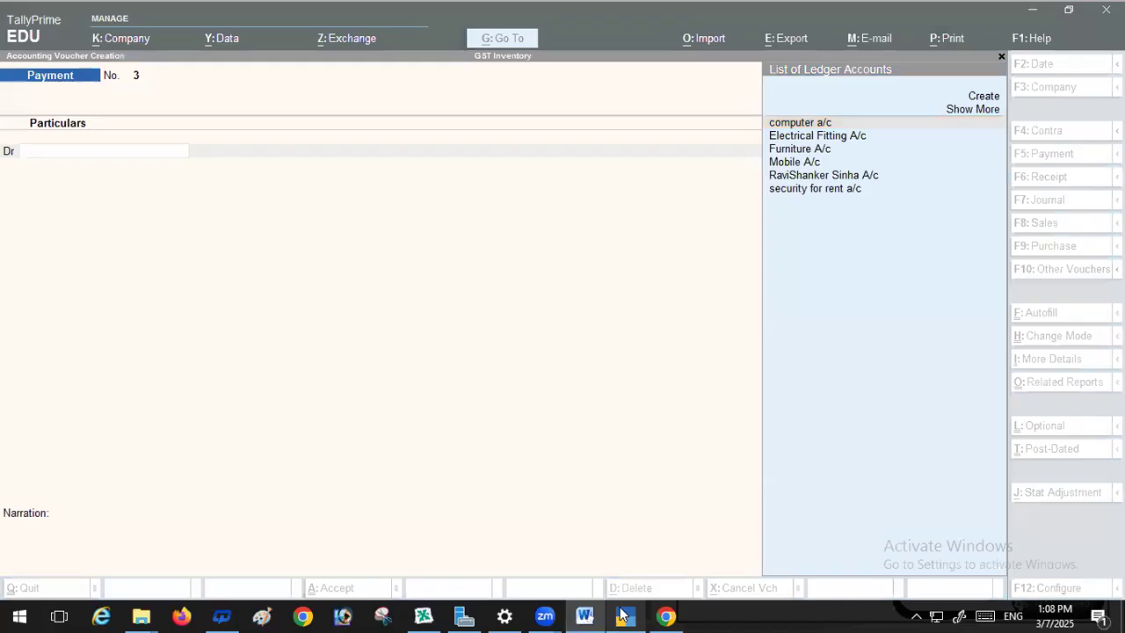
left_click(984, 98)
key("ctrl+v")
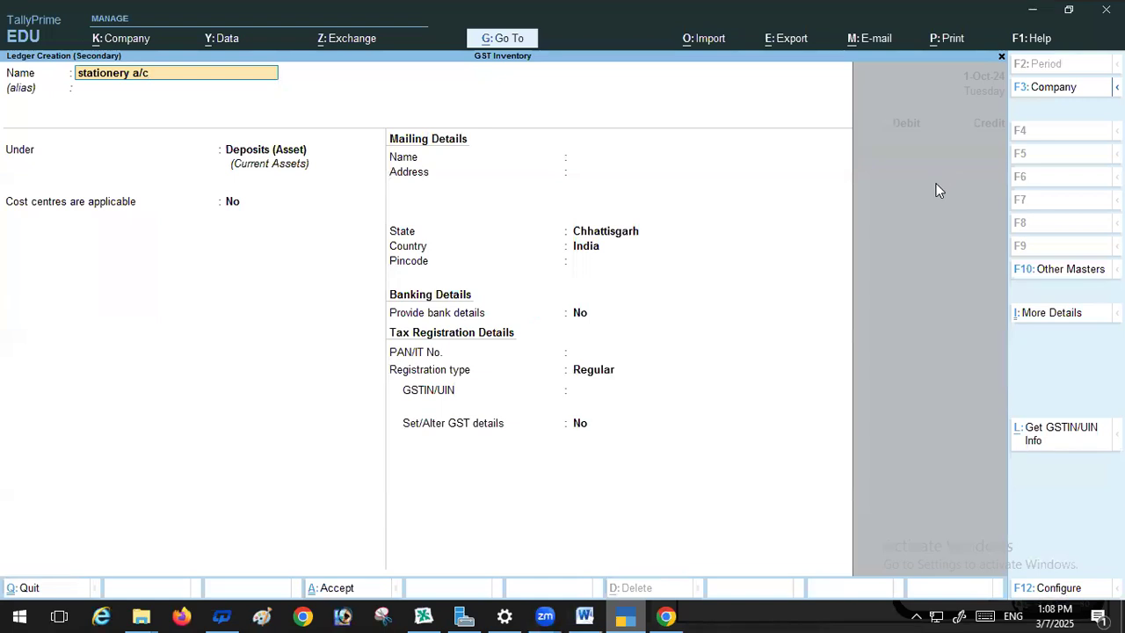
key("Return")
key("Return")
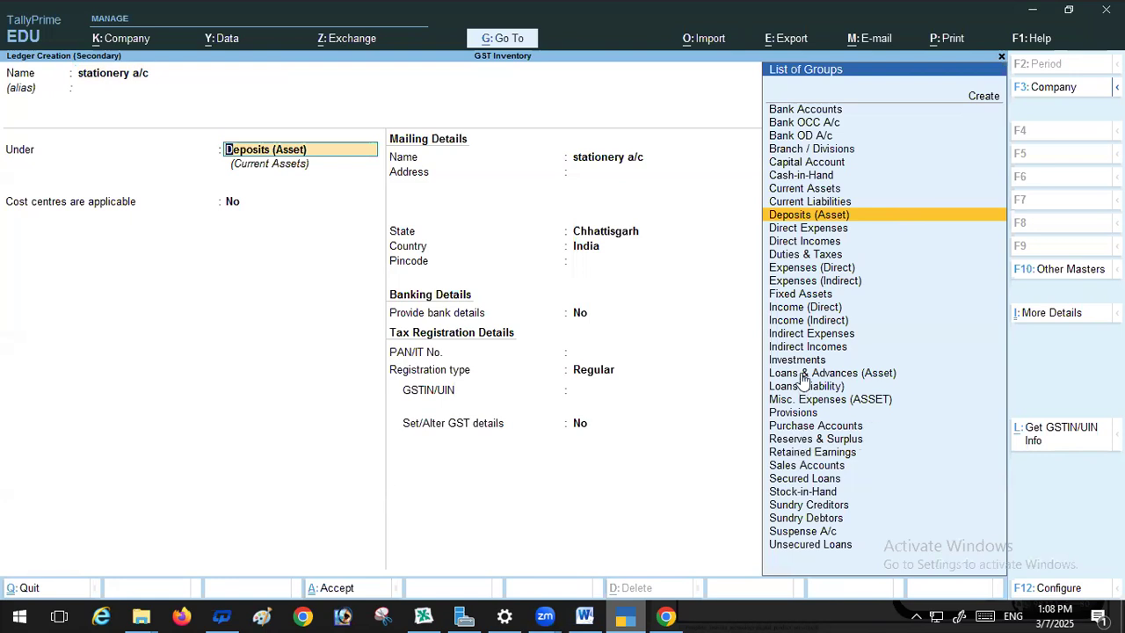
left_click(799, 282)
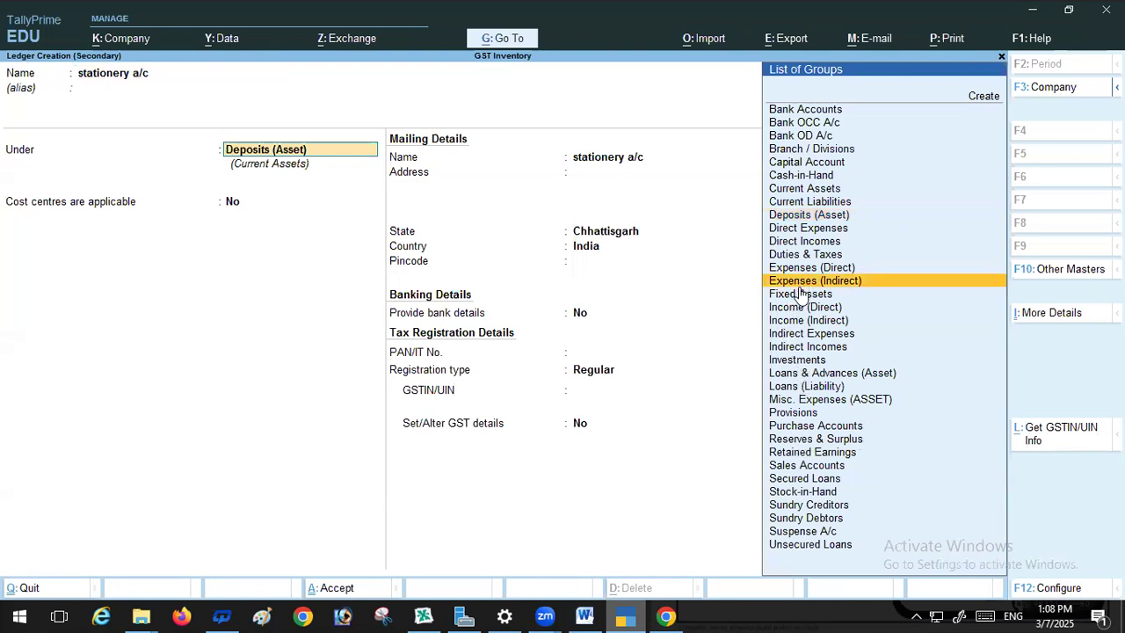
left_click(800, 283)
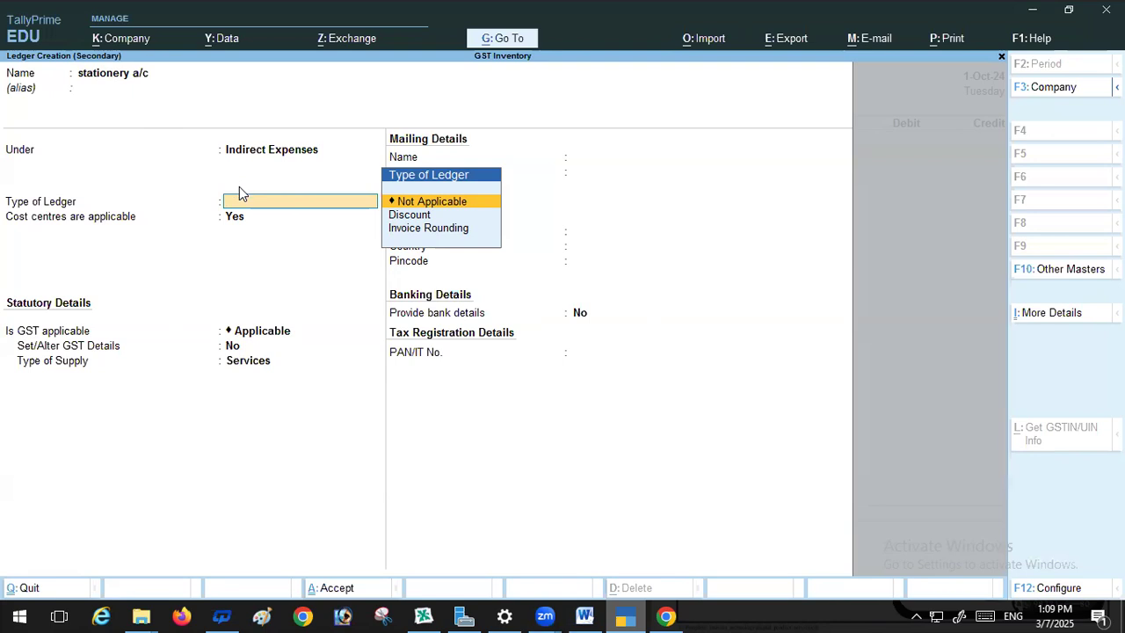
Set the stationery ledger's type to Not Applicable and turn its cost centres off
key("Return")
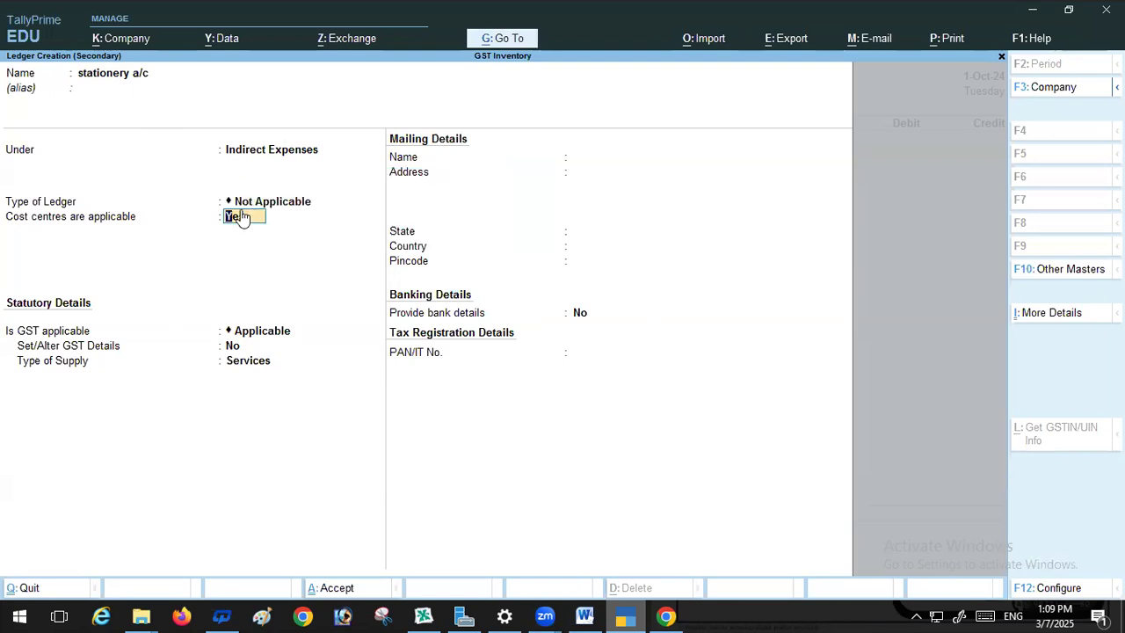
type("n")
key("BackSpace")
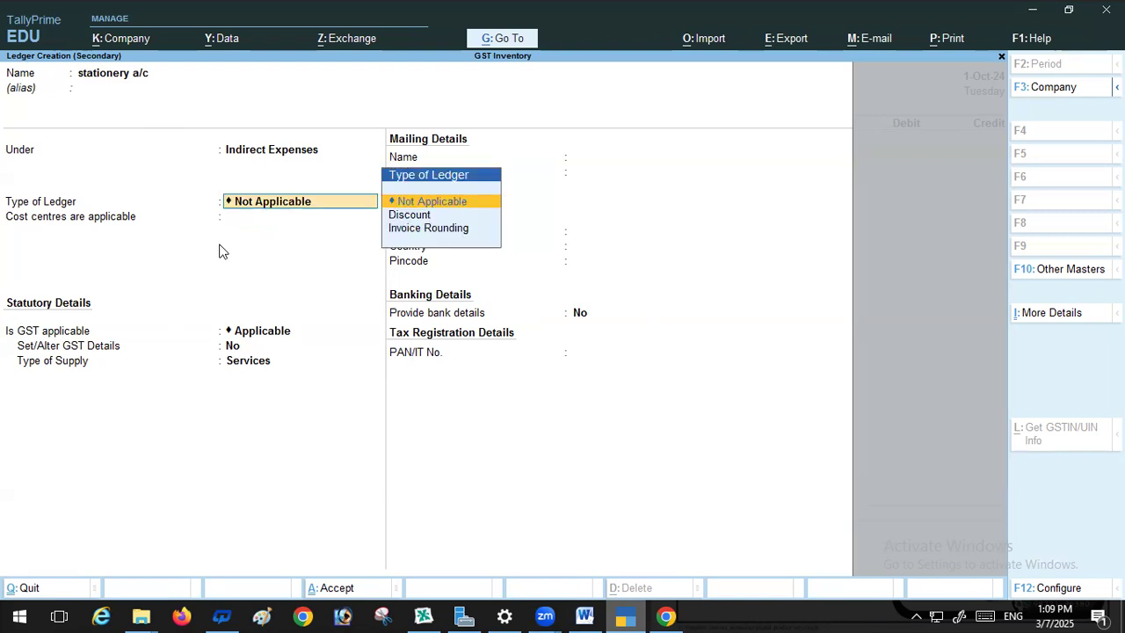
key("Return")
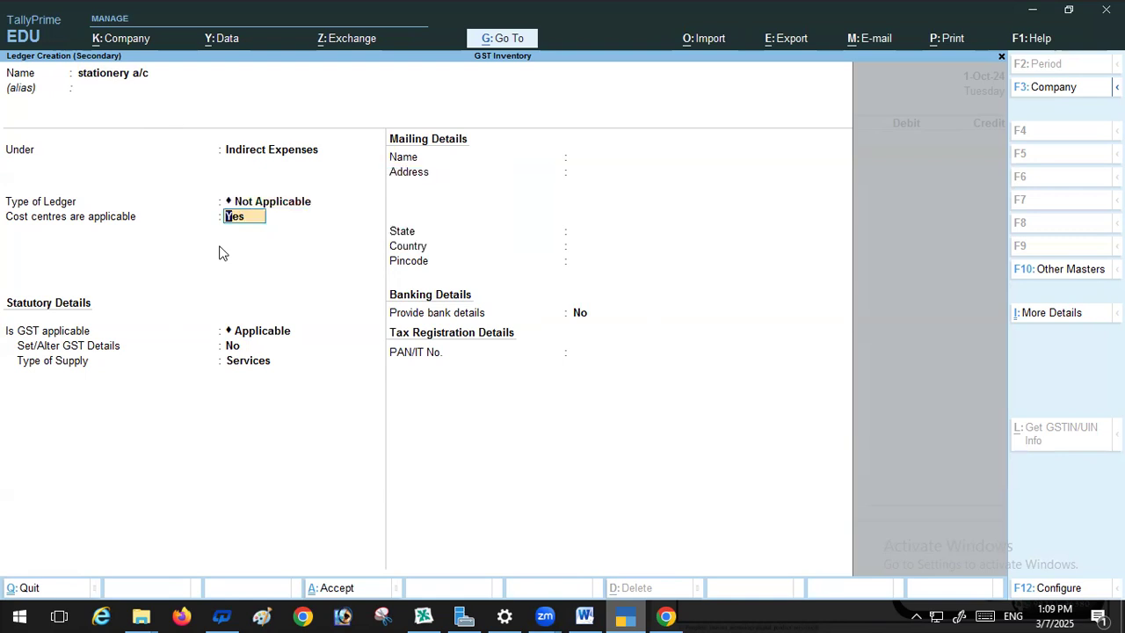
type("n")
key("Return")
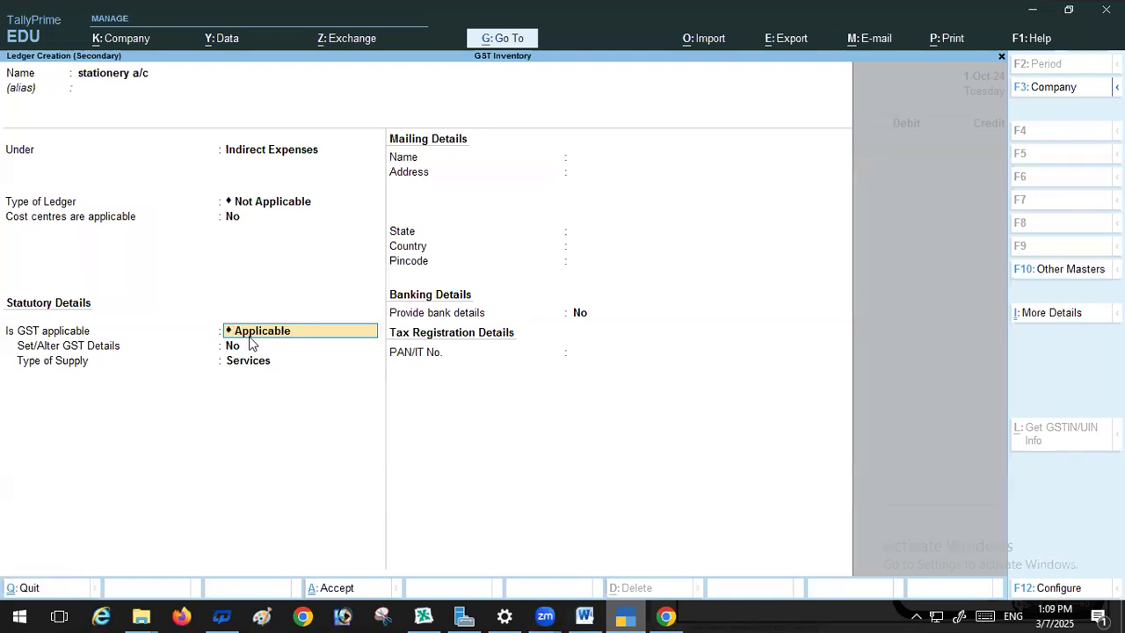
Set GST to Not Applicable for the stationery ledger, keep the remaining defaults without bank details, and save it
type("N")
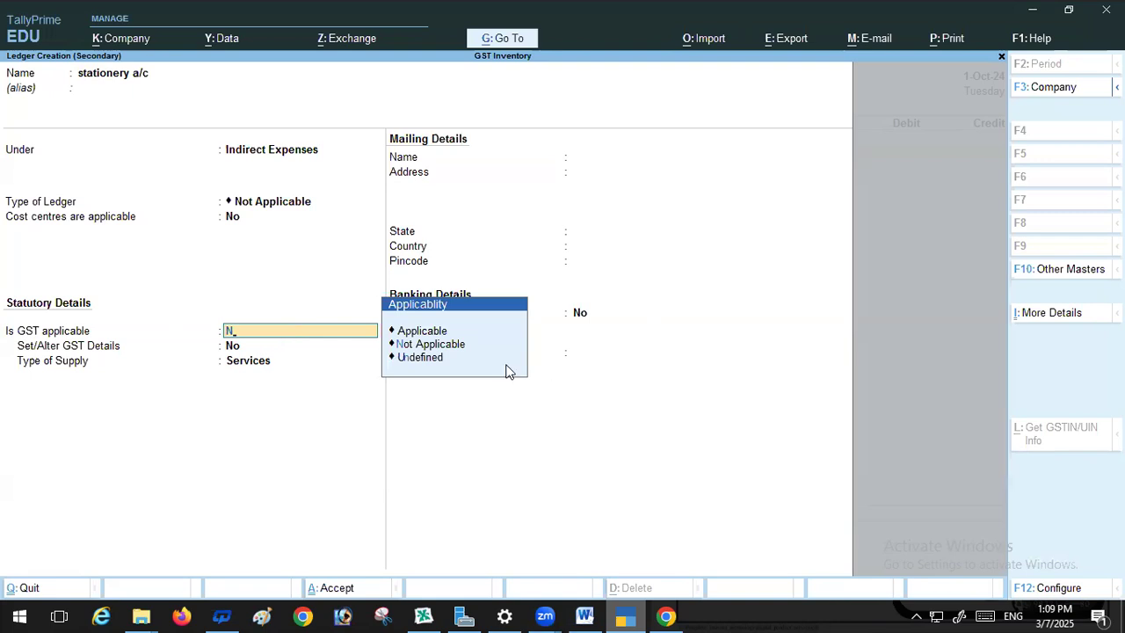
left_click(409, 344)
key("Return")
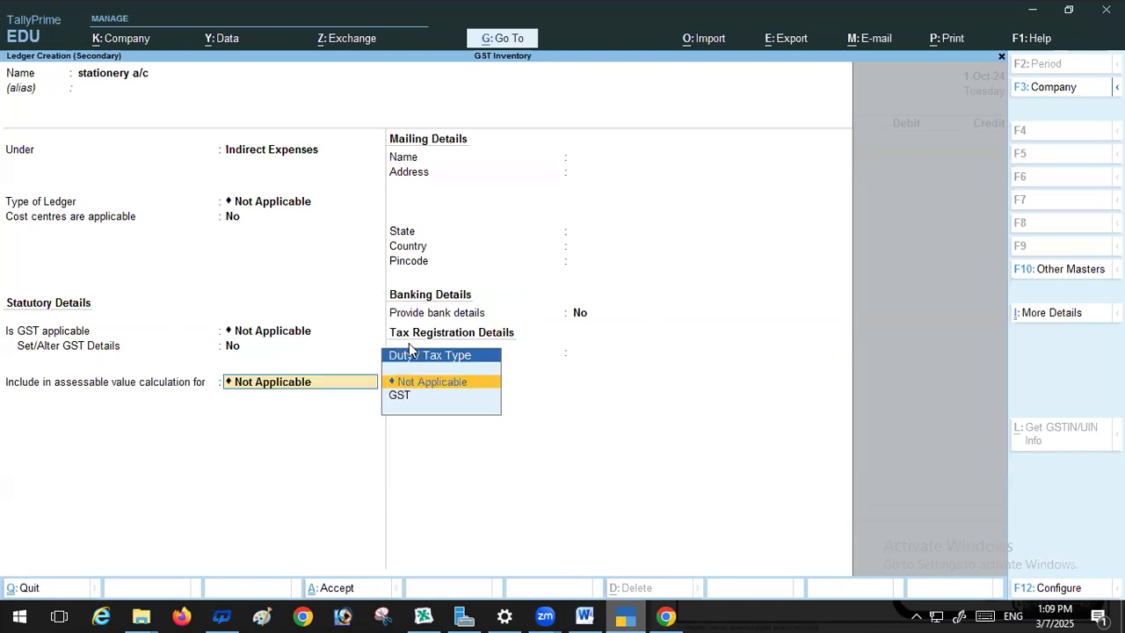
key("Return")
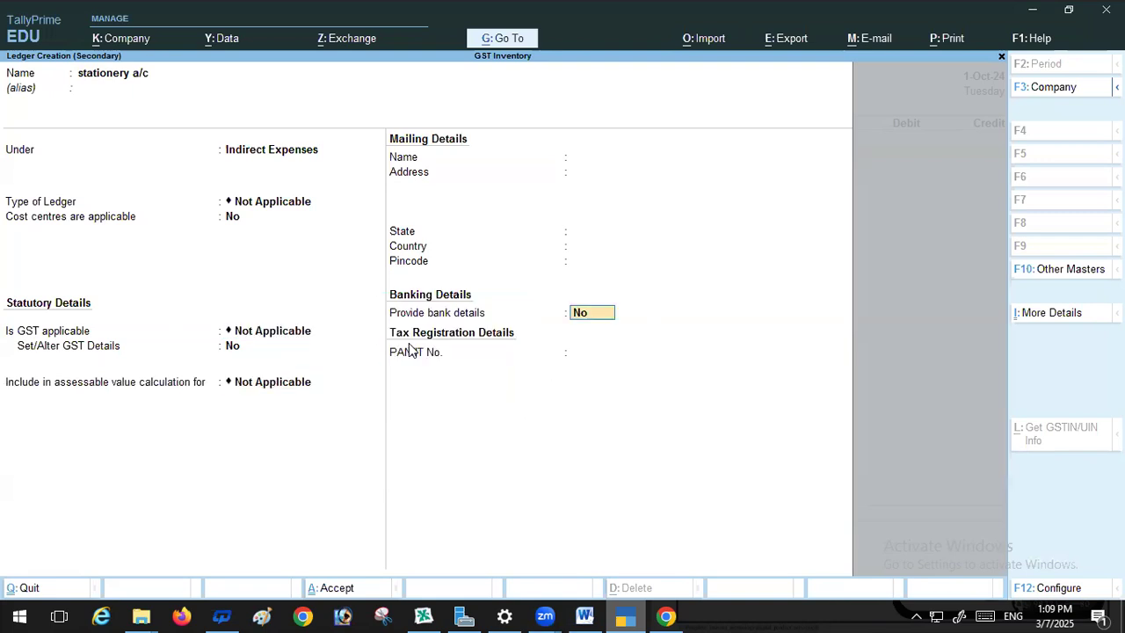
key("Return")
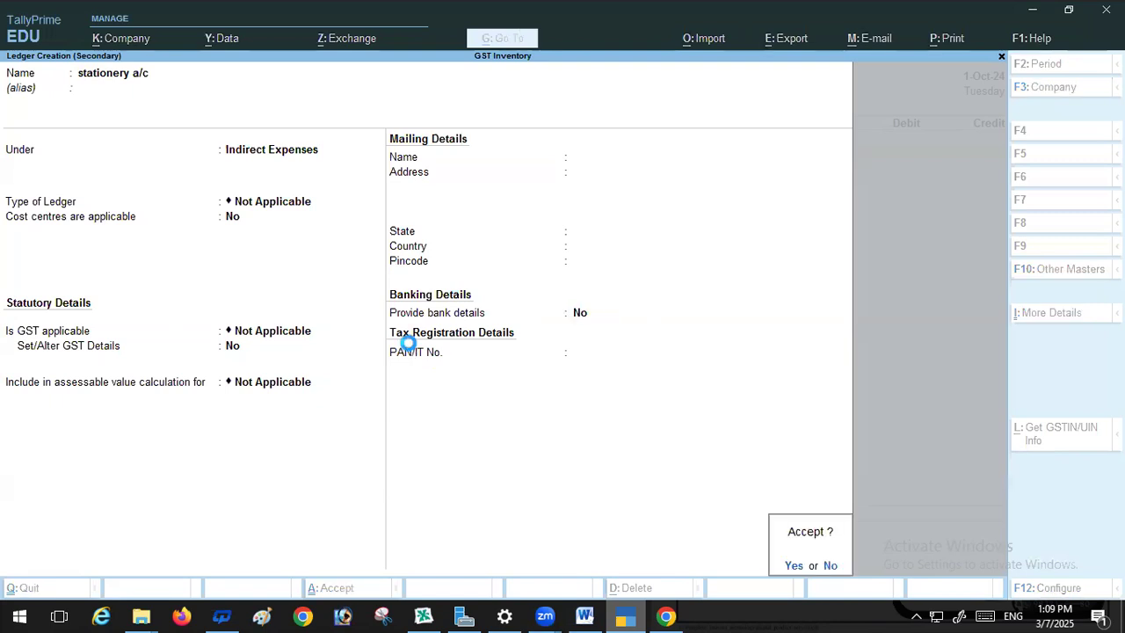
key("Return")
Debit stationery a/c with 1,500 in the payment voucher, and check transaction 7 in the Word document
type("1")
type("500")
key("Return")
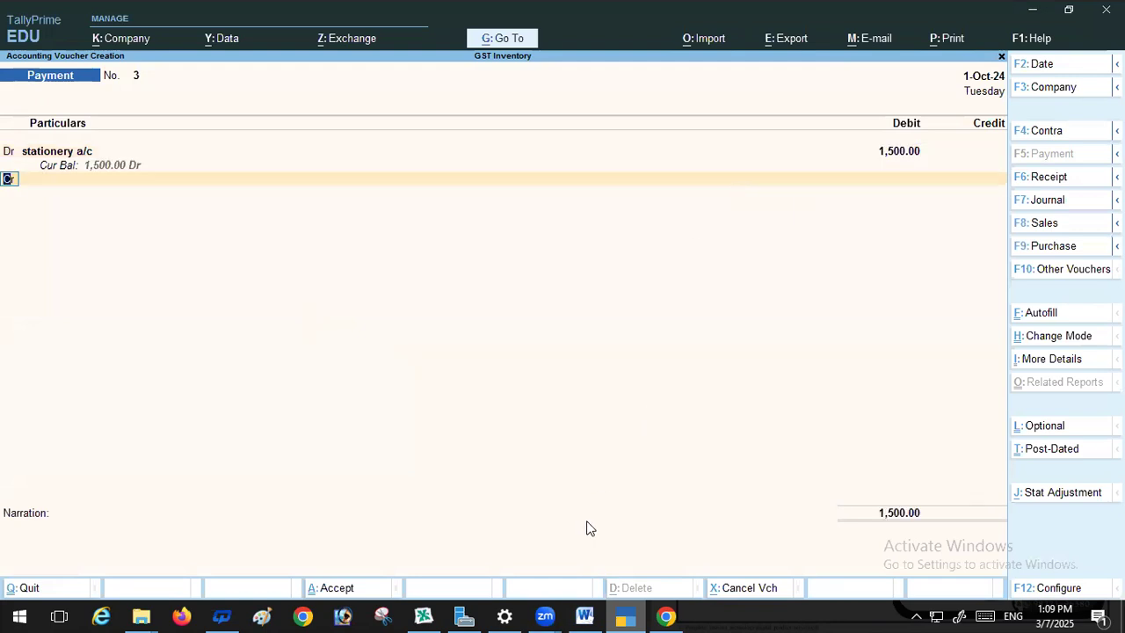
left_click(581, 615)
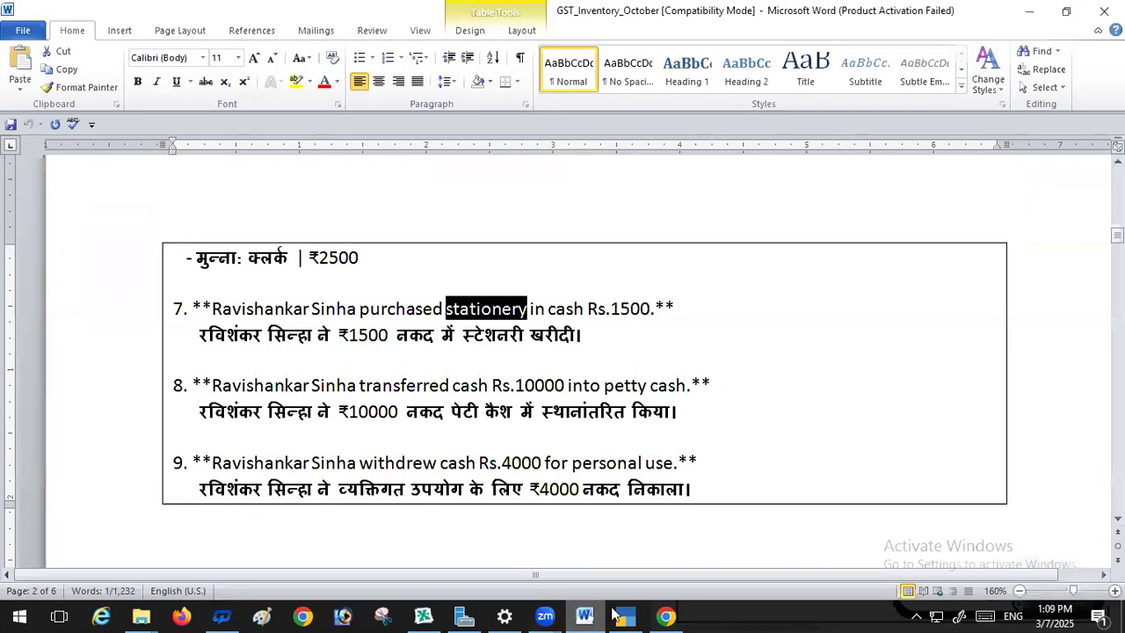
Return to TallyPrime, credit Cash with 1,500 in the stationery payment voucher, and save it without a narration
left_click(620, 616)
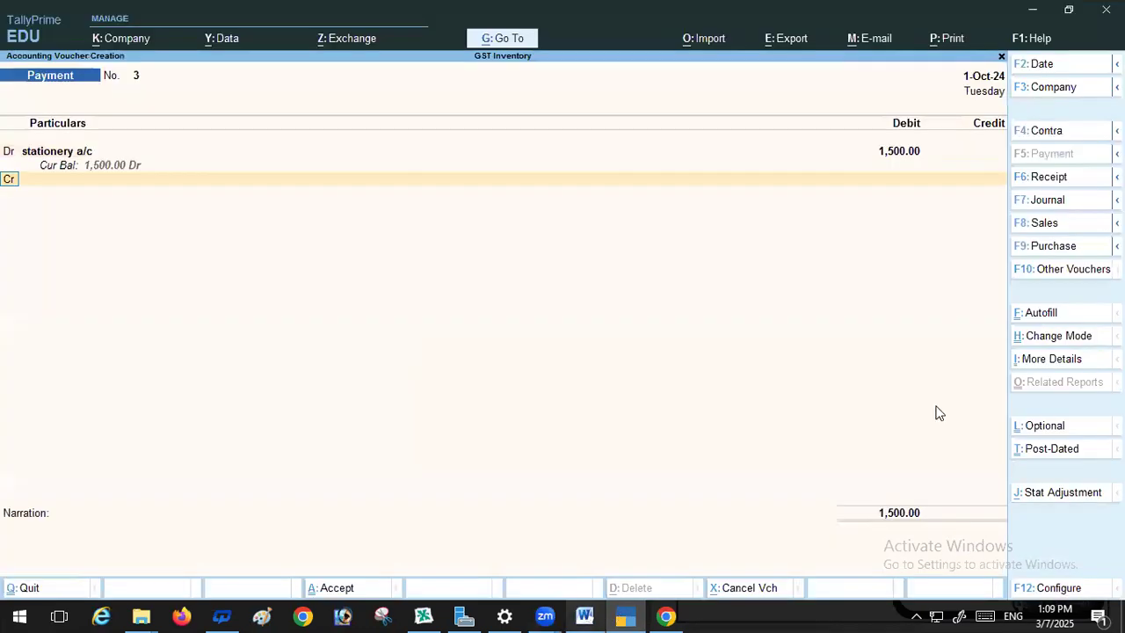
key("Return")
left_click(798, 111)
key("Return")
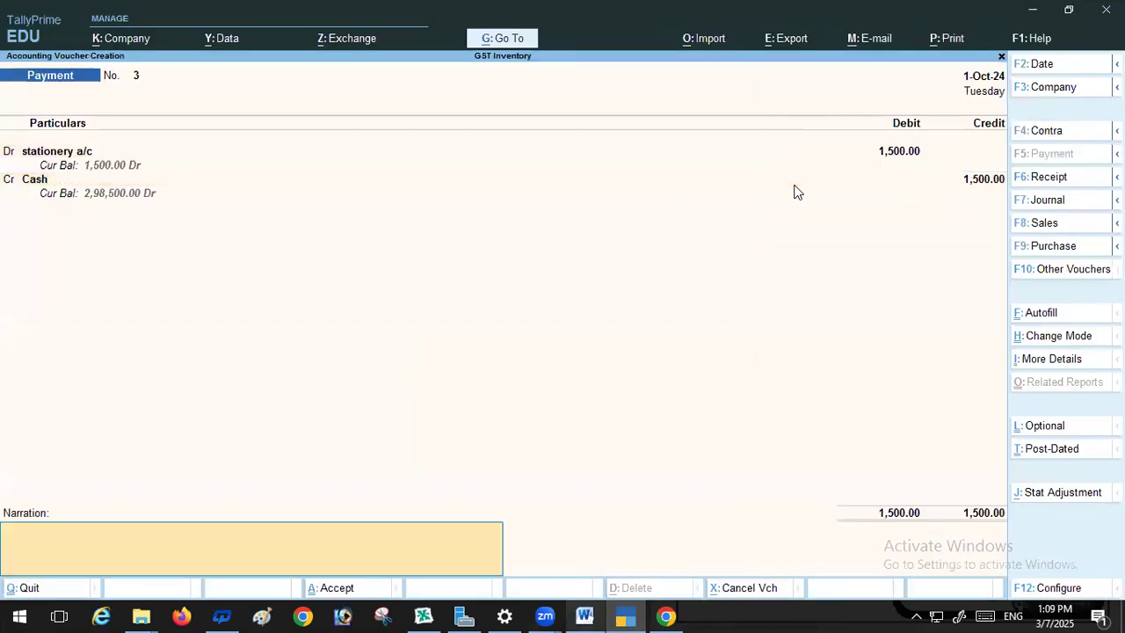
key("Return")
key("Return")
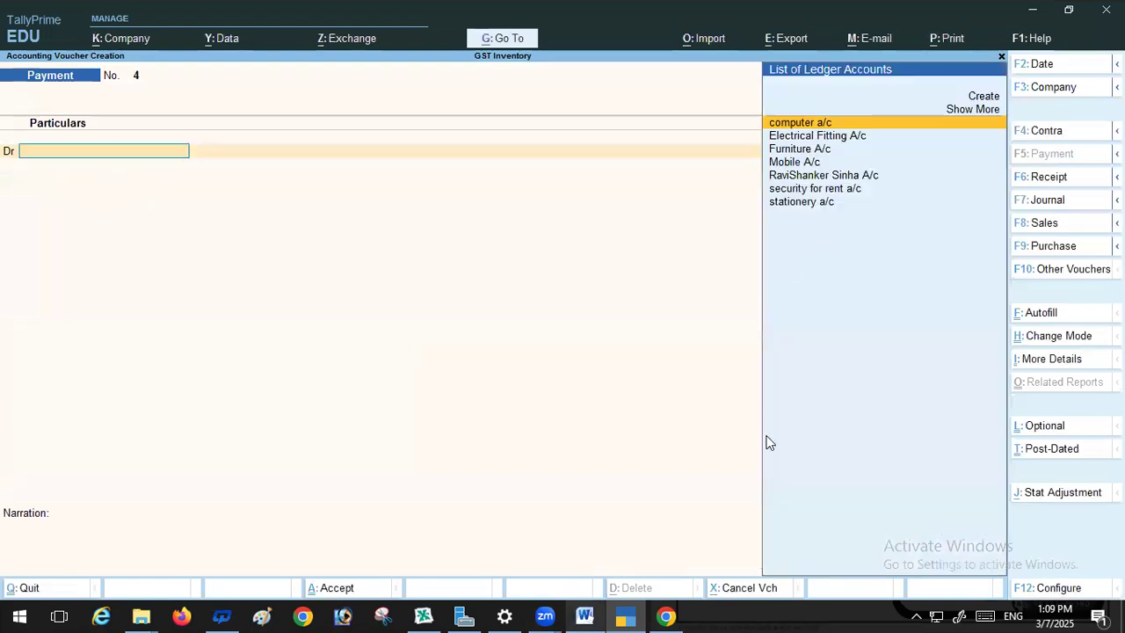
Switch to the Word document, read transaction 8, and copy the words "petty cash" from it
left_click(585, 615)
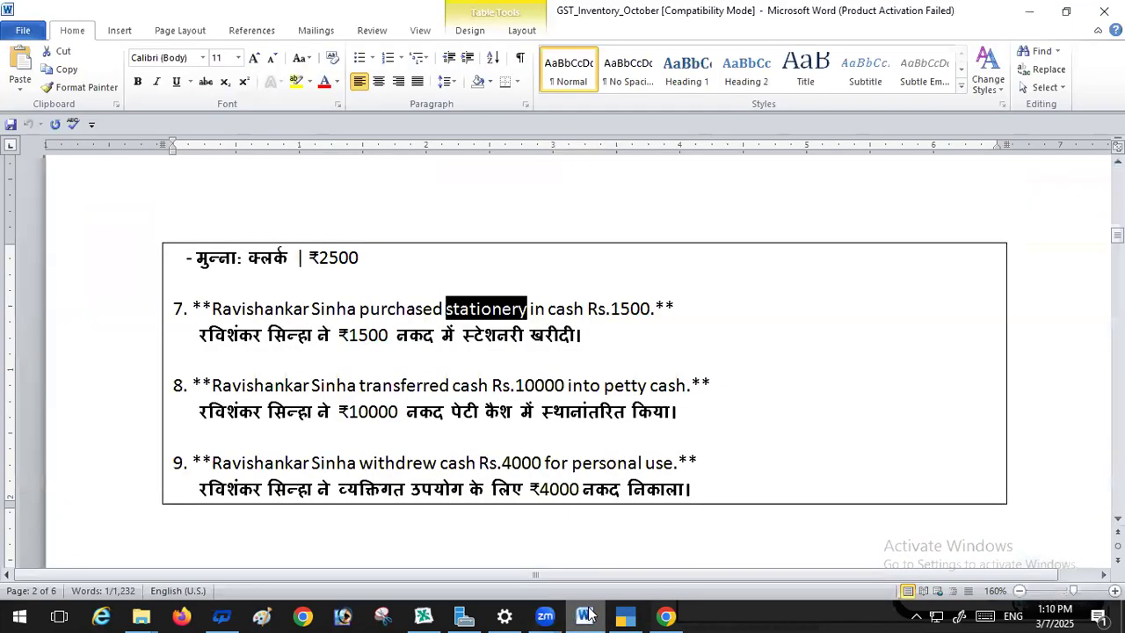
scroll(403, 360, "down", 1)
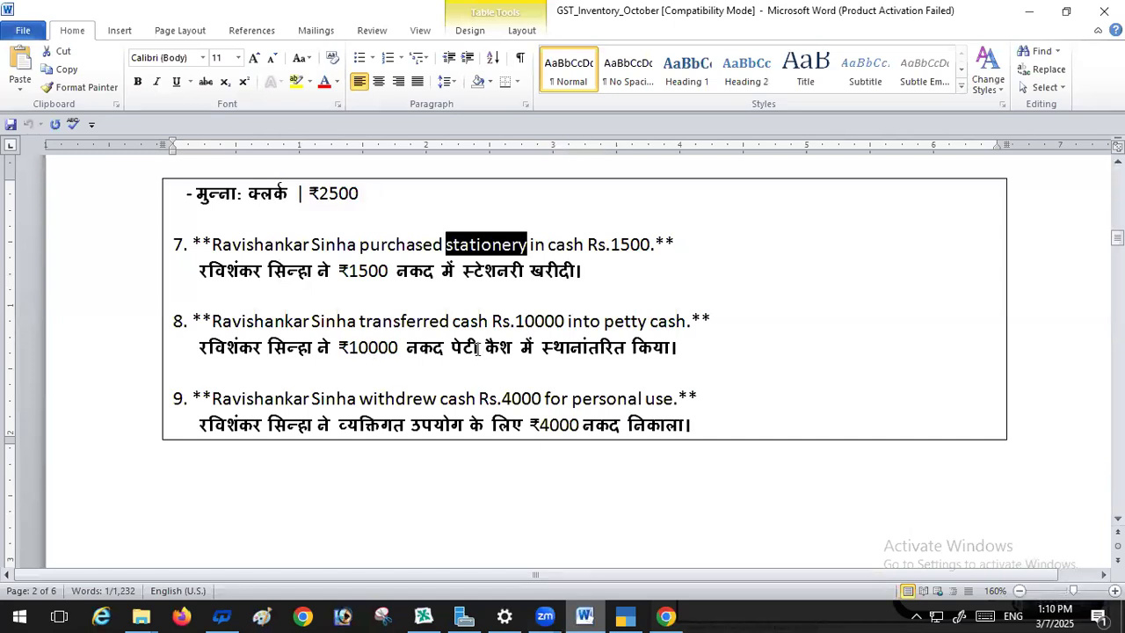
scroll(478, 349, "down", 1)
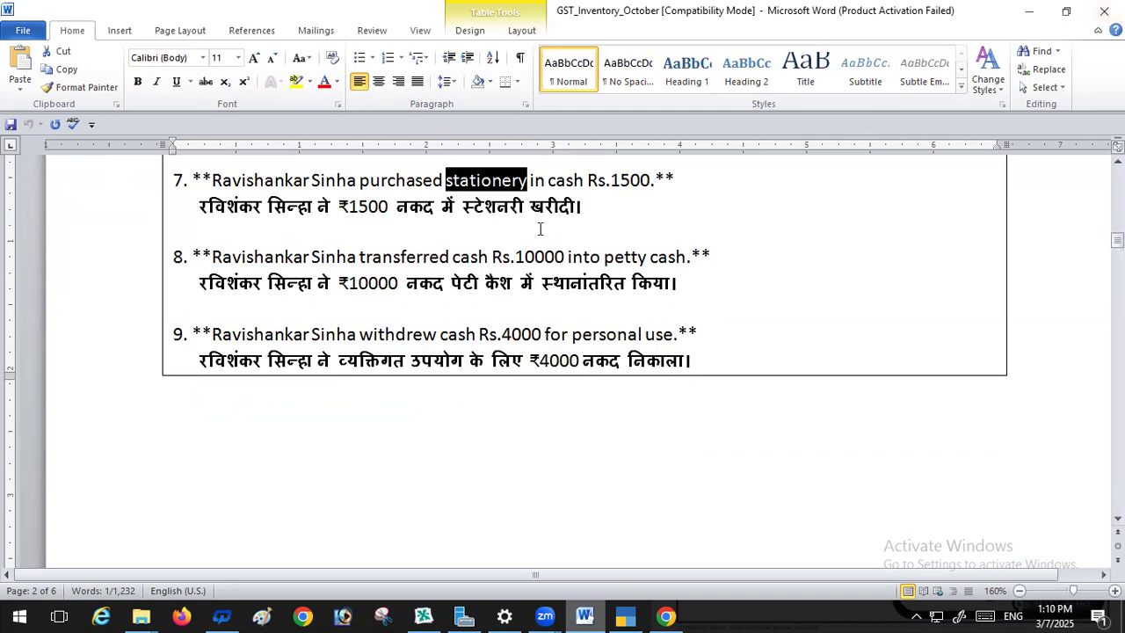
left_click_drag(603, 257, 686, 257)
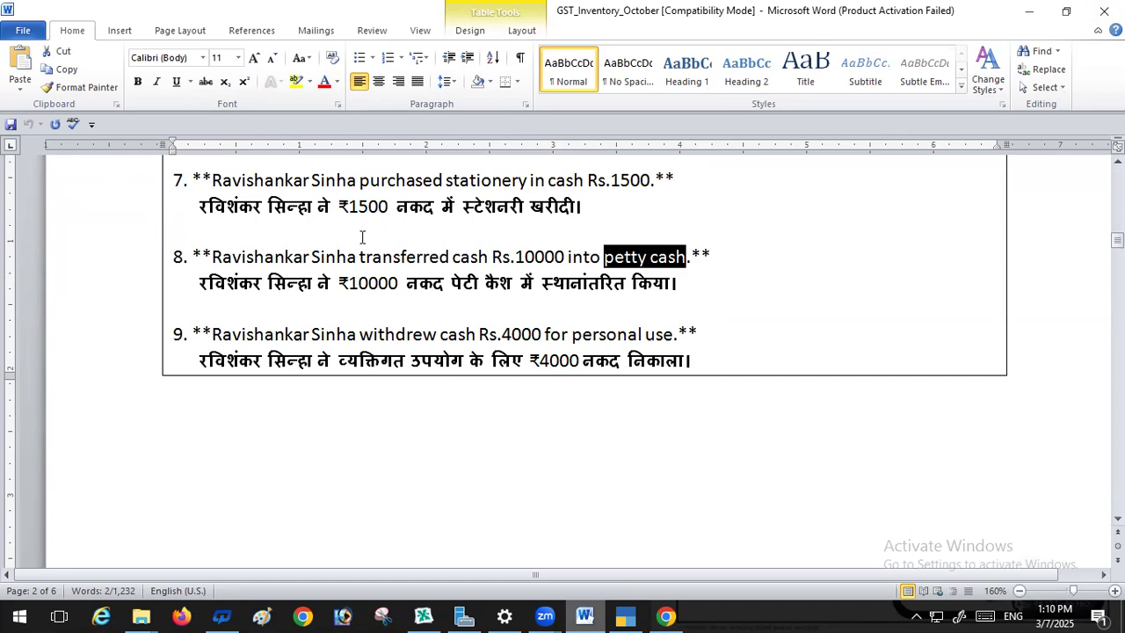
Switch to CorelDRAW, create a new graphic, and paste "petty cash" as artistic text, maintaining fonts and formatting
left_click(424, 615)
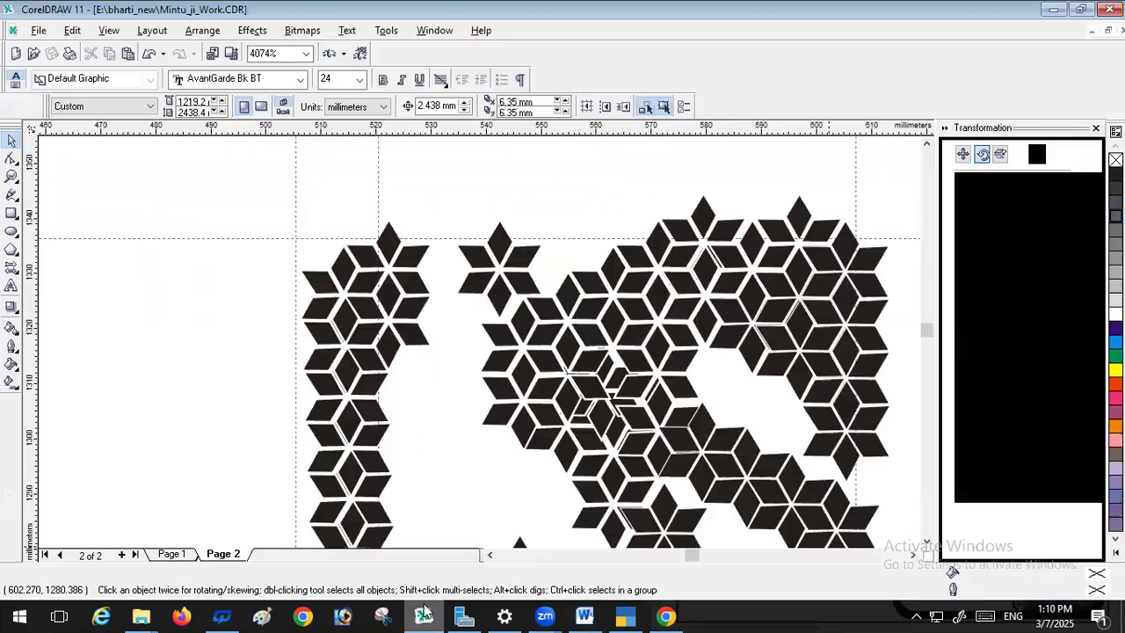
left_click(38, 30)
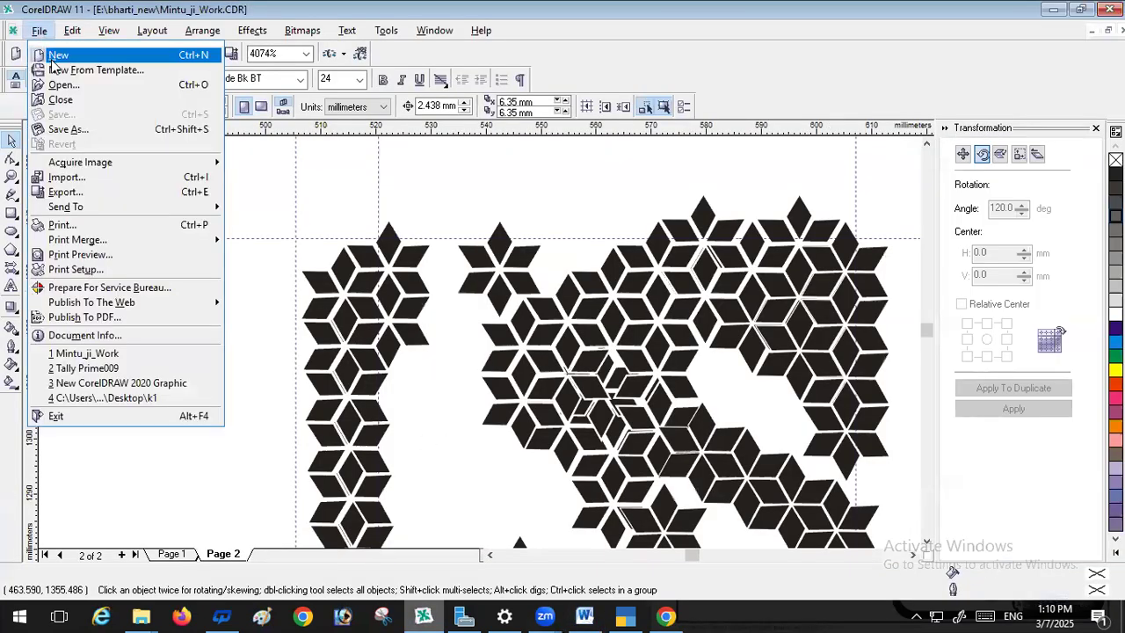
left_click(45, 50)
left_click(12, 286)
left_click(397, 252)
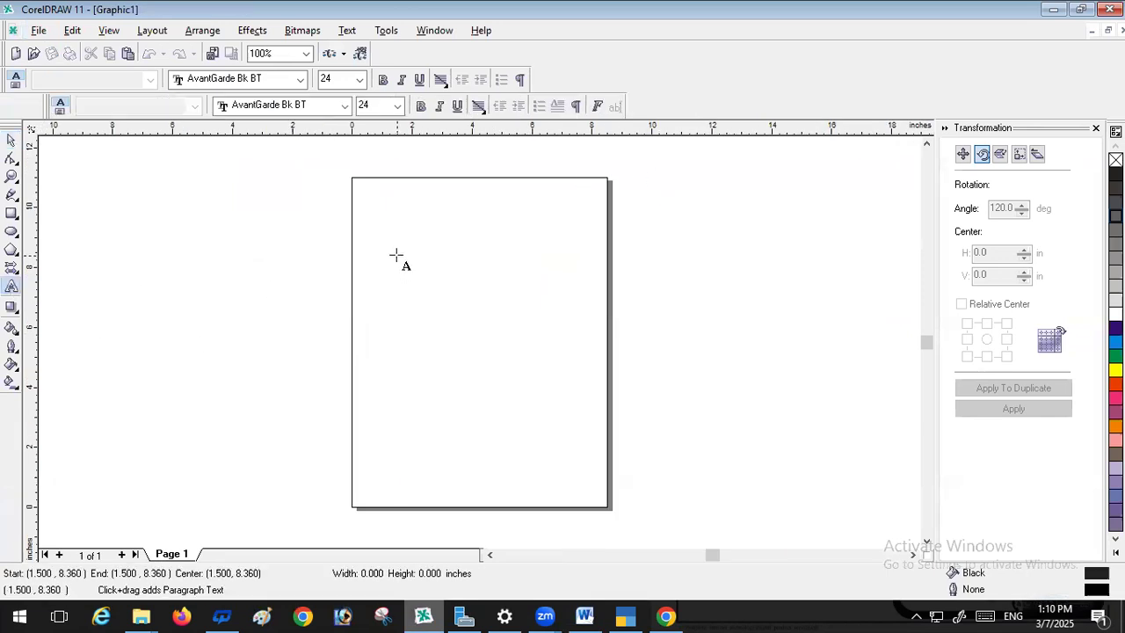
key("ctrl+v")
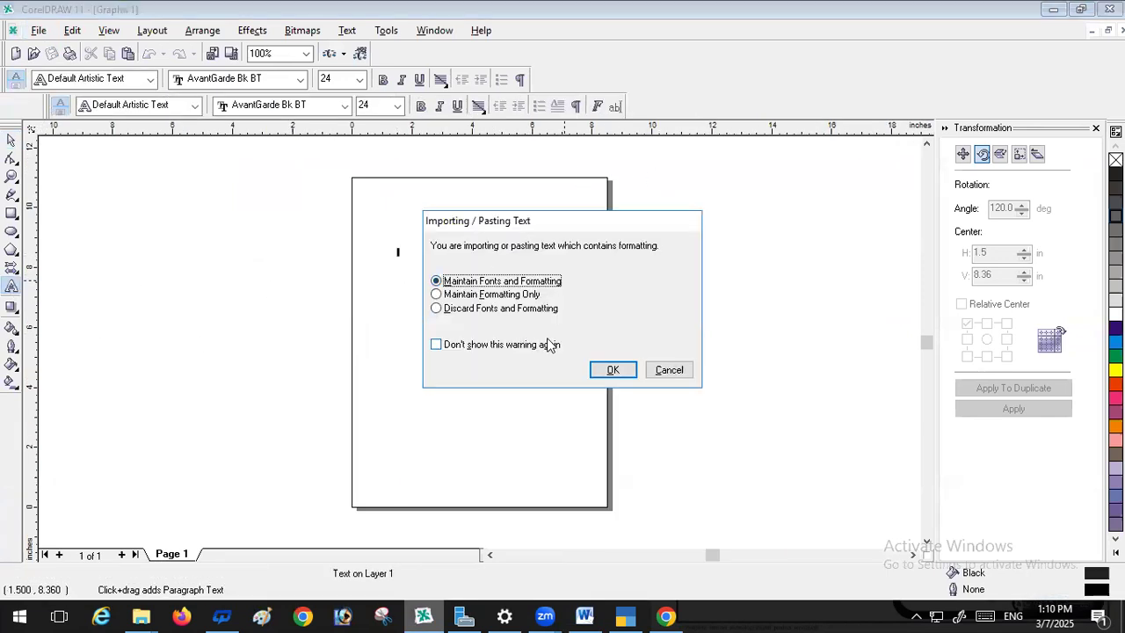
left_click(608, 368)
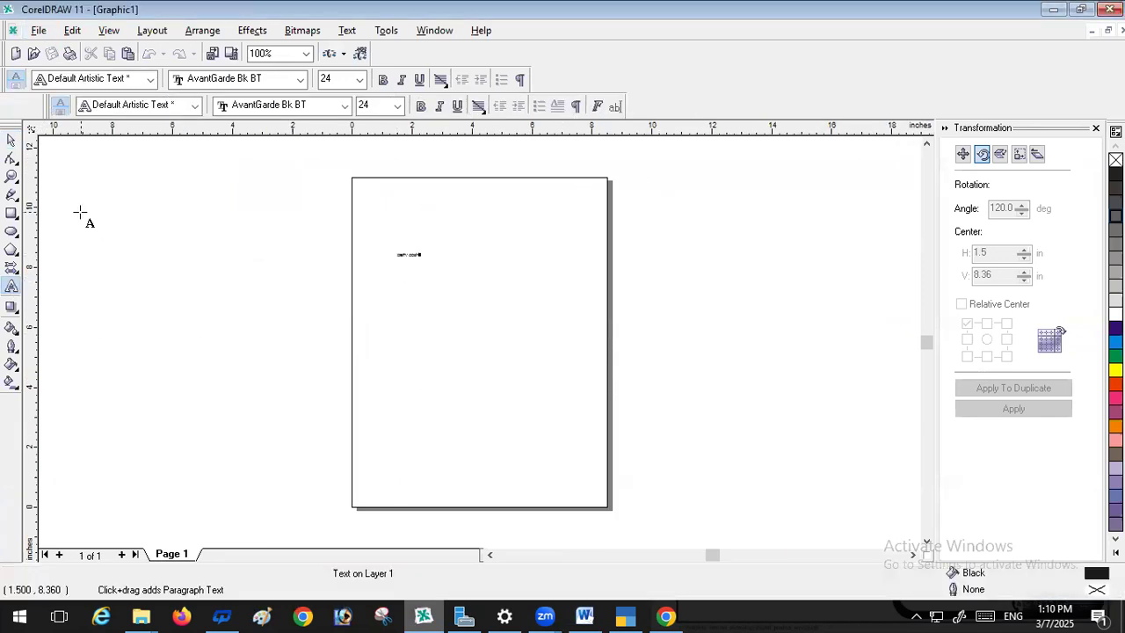
Shrink the "petty cash" text to about 5.3 pt and move it higher to leave room below
left_click(11, 141)
key("shift+F2")
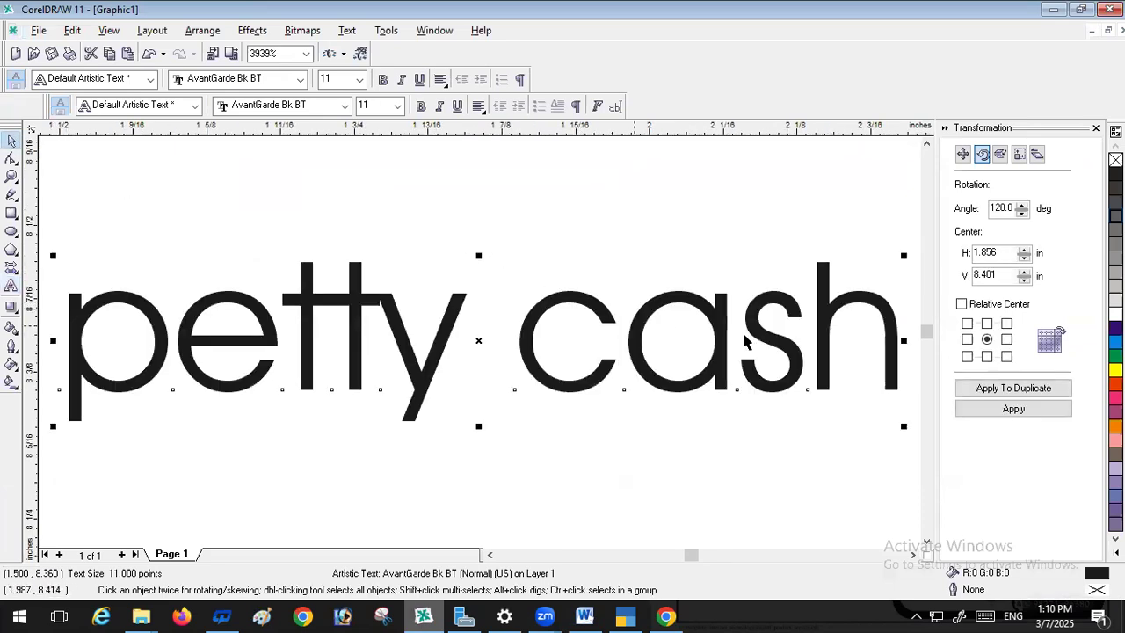
left_click_drag(899, 251, 379, 294)
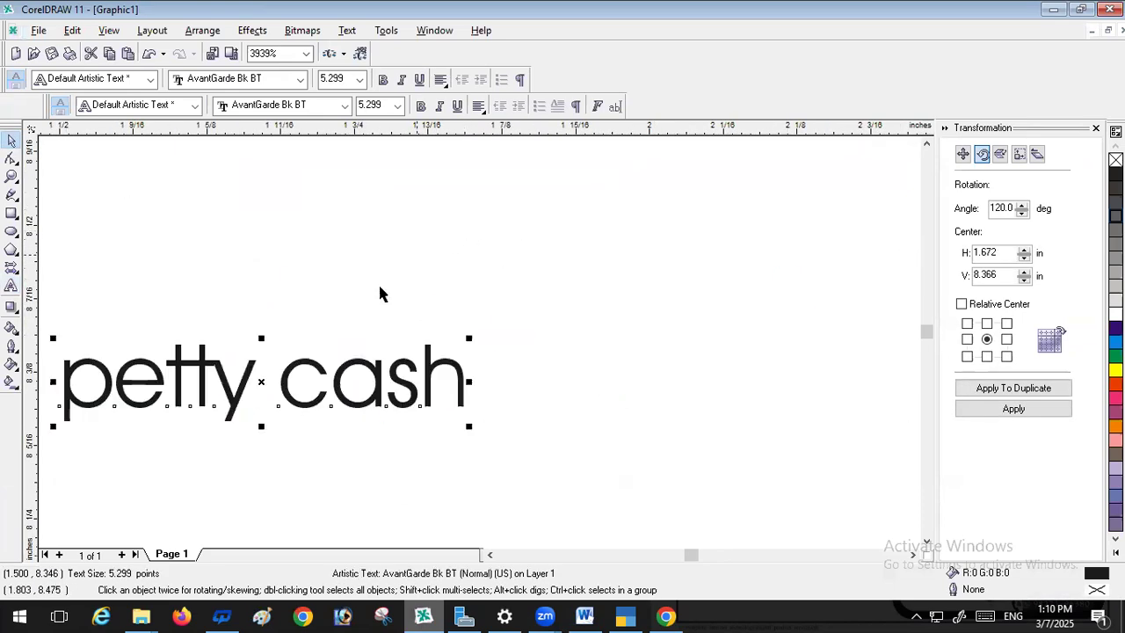
left_click_drag(363, 369, 376, 315)
left_click_drag(382, 364, 448, 181)
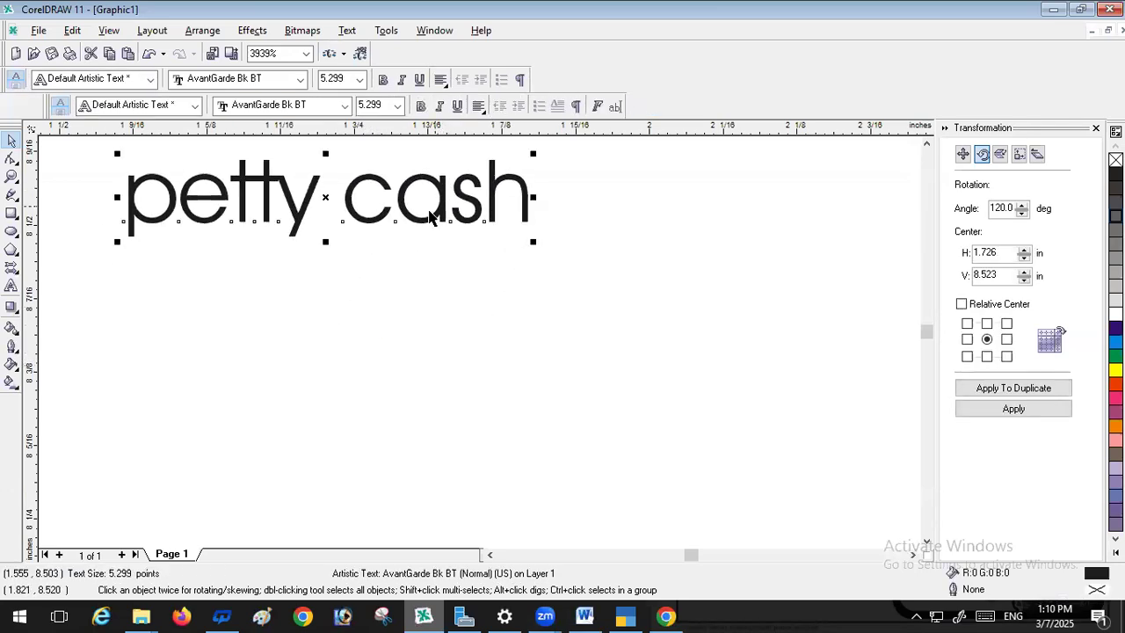
Add a new artistic text reading "Cash In Hand" below the "petty cash" text
left_click(11, 287)
left_click(362, 394)
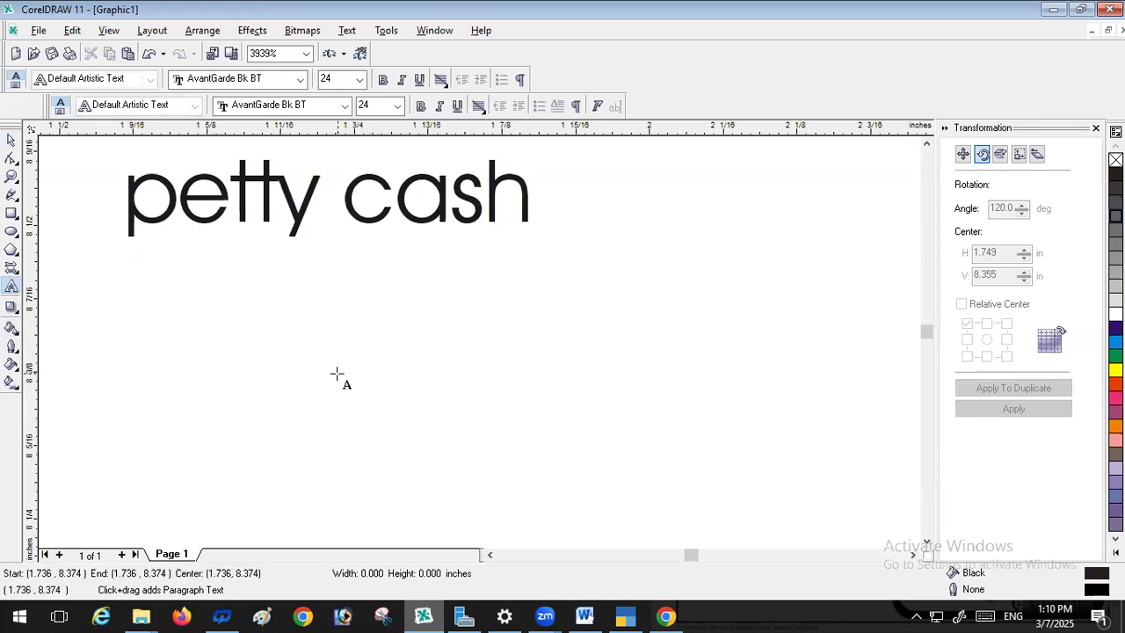
left_click(309, 398)
left_click(337, 456)
type("c")
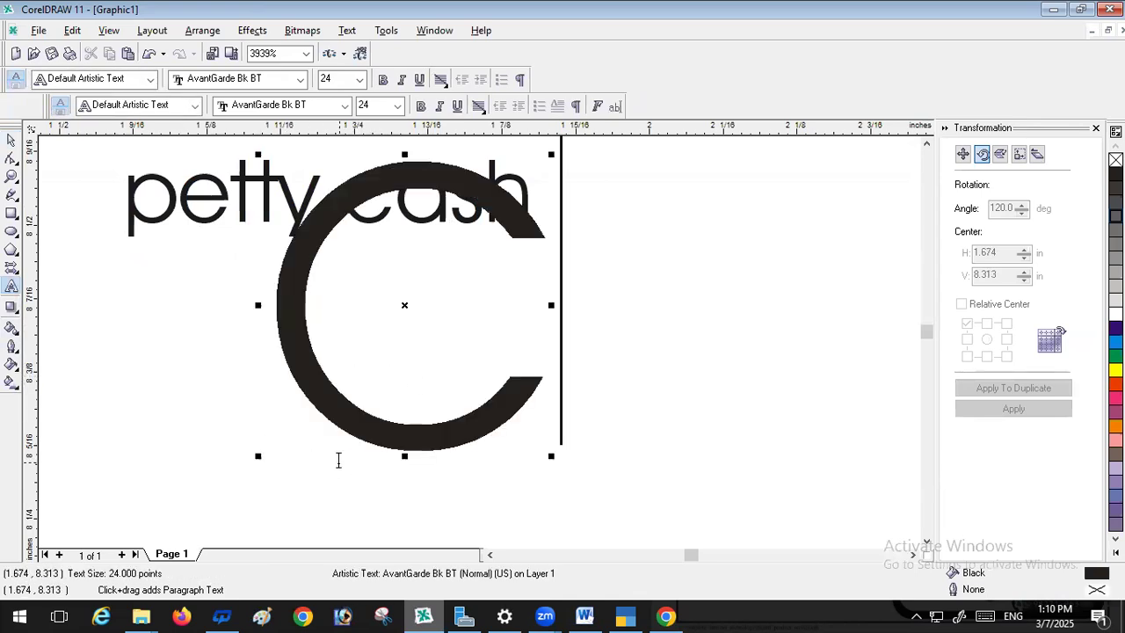
type("a")
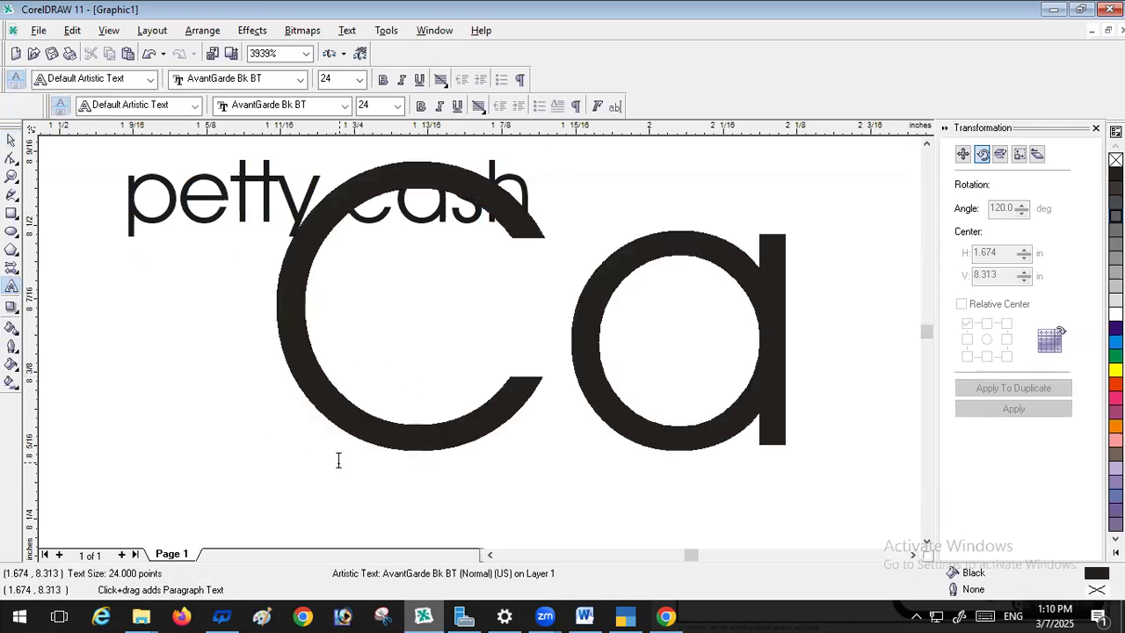
type("sh")
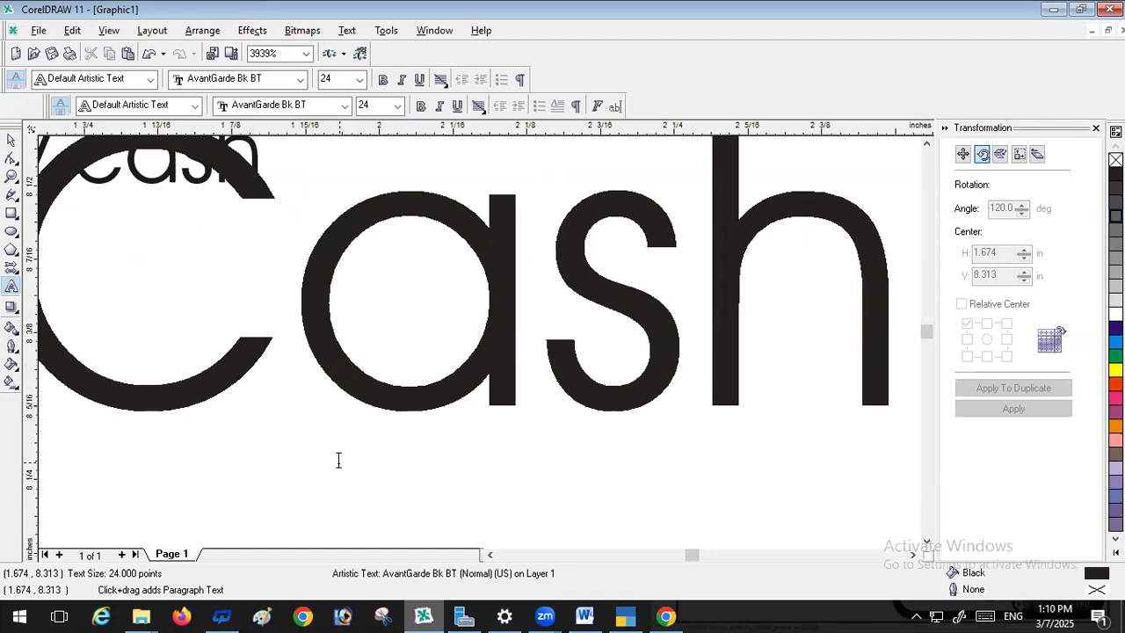
type(" I")
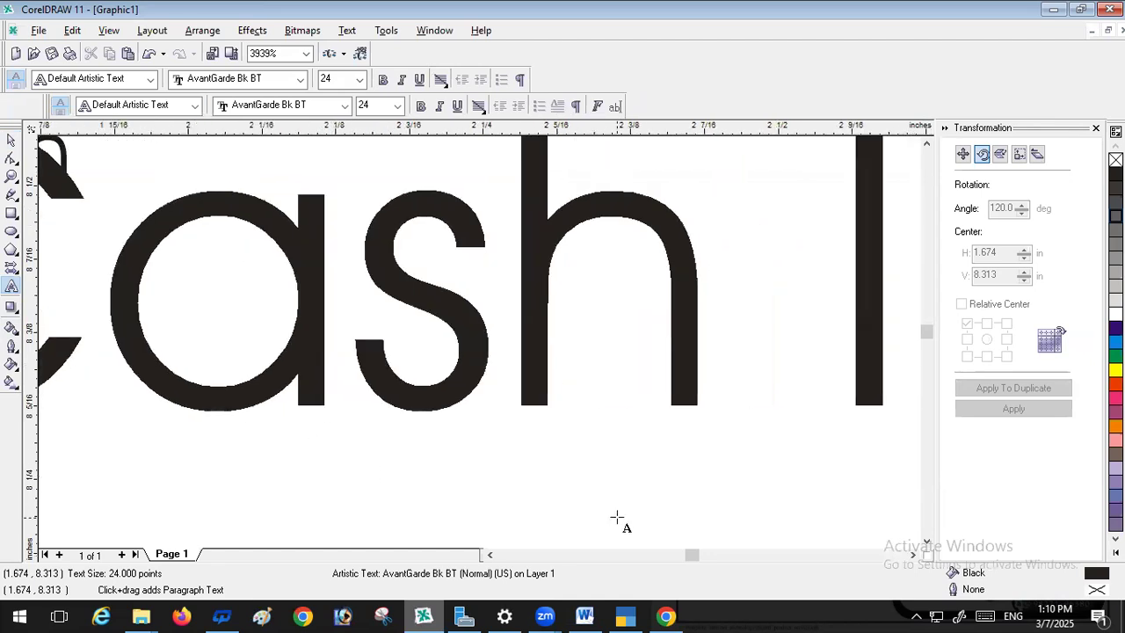
type("n ")
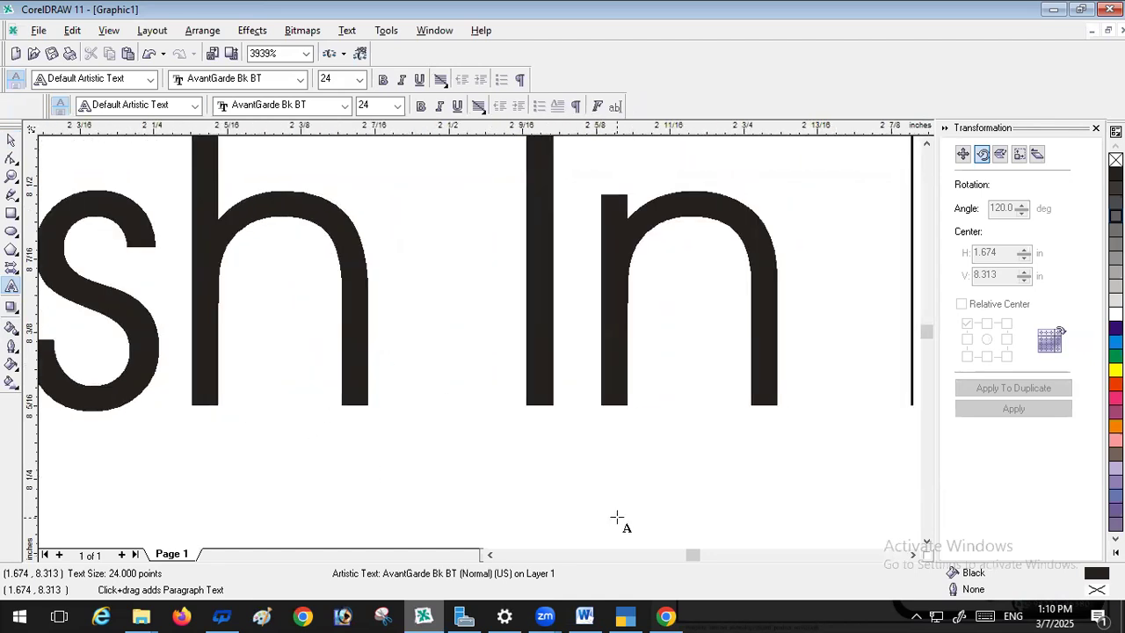
type("H")
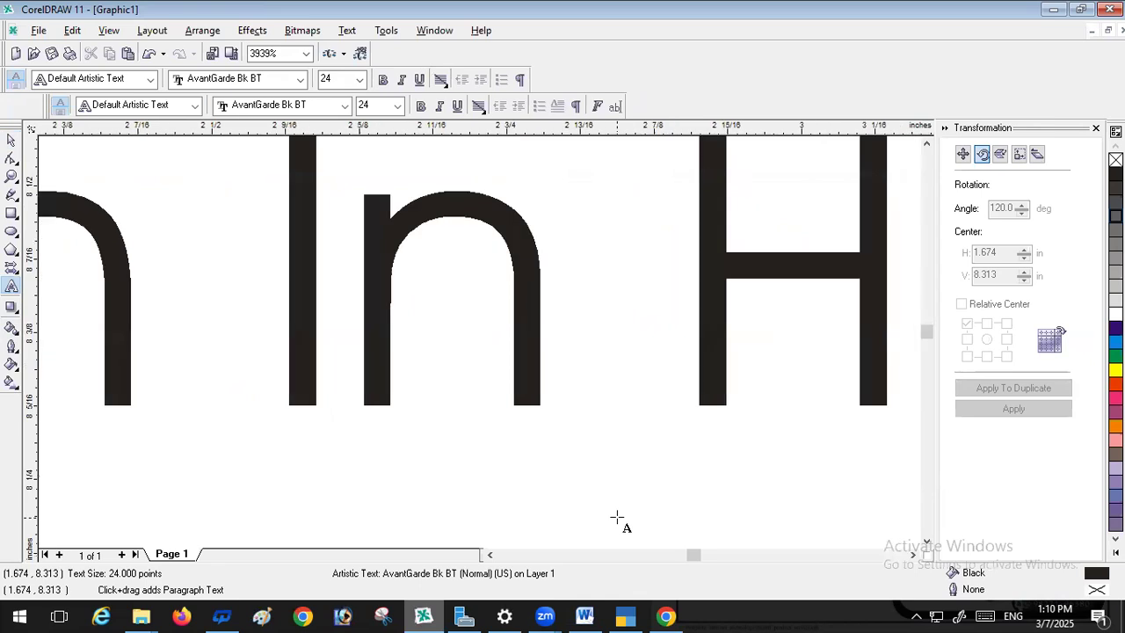
type("and")
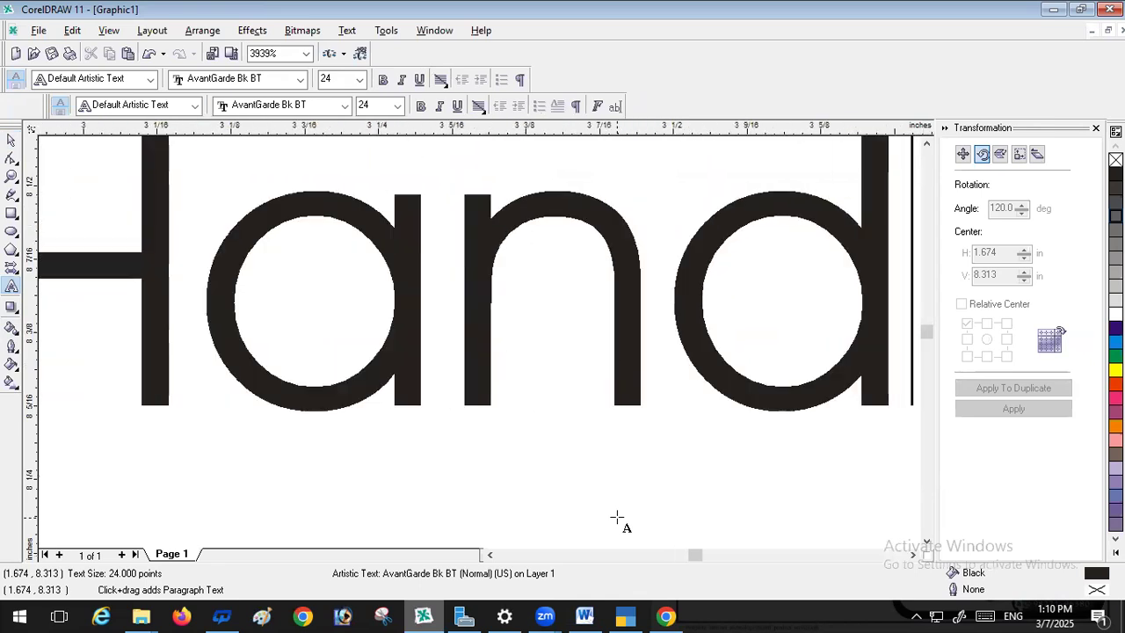
key("F4")
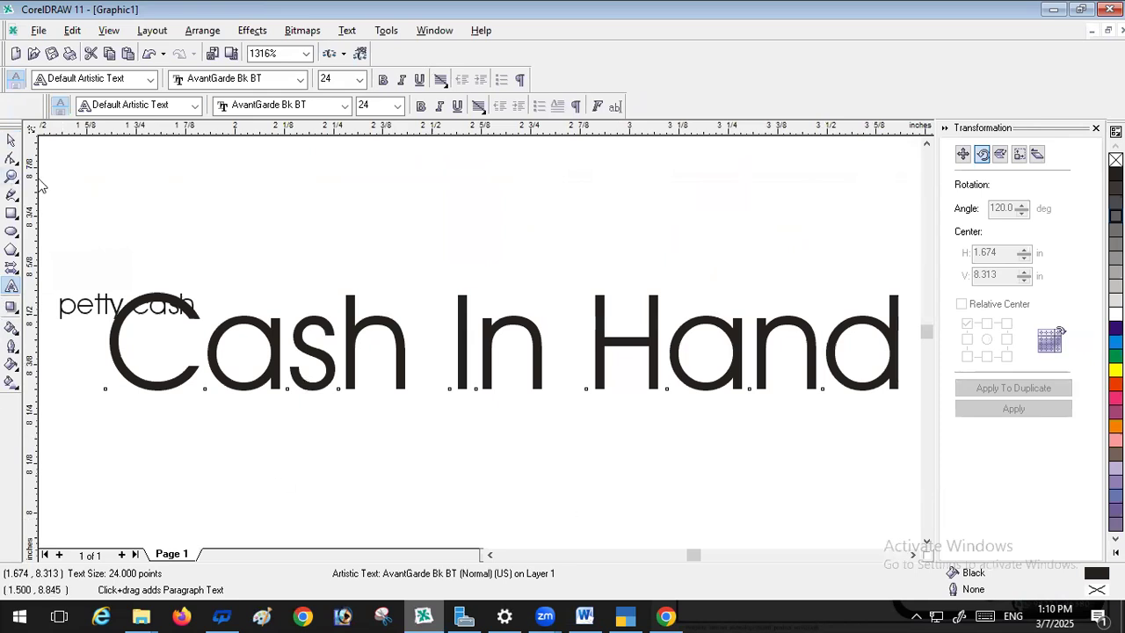
Scale the "Cash In Hand" text down to about 10.6 pt and place a copy above the "petty cash" text
left_click(11, 141)
left_click_drag(906, 288, 463, 341)
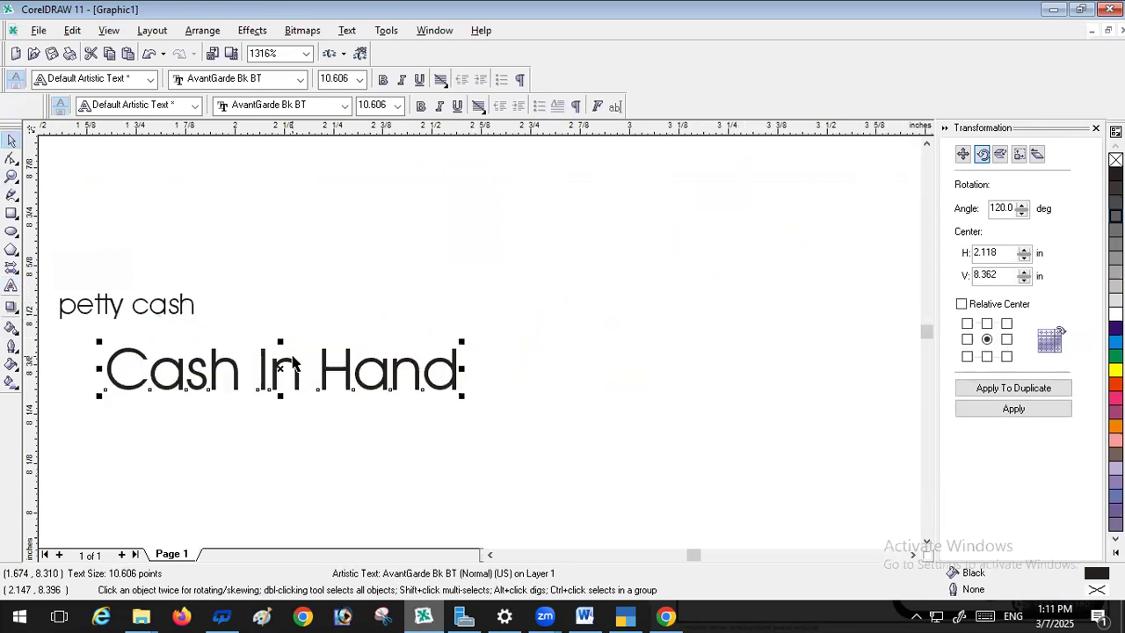
left_click_drag(293, 363, 308, 207)
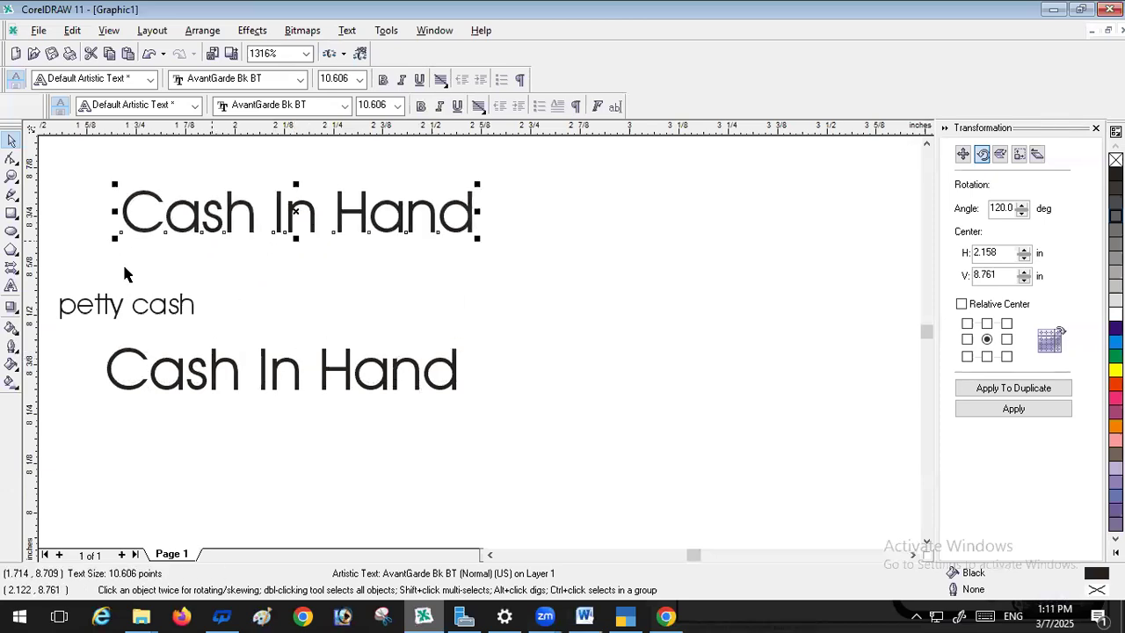
Move the "petty cash" text out from between the two "Cash In Hand" texts to the empty area beside them
left_click(145, 316)
left_click(536, 322)
left_click_drag(156, 307, 781, 311)
Delete the words "In Hand" from the upper copy so that it reads "Cash"
left_click(224, 230)
left_click(12, 287)
left_click_drag(274, 211, 475, 204)
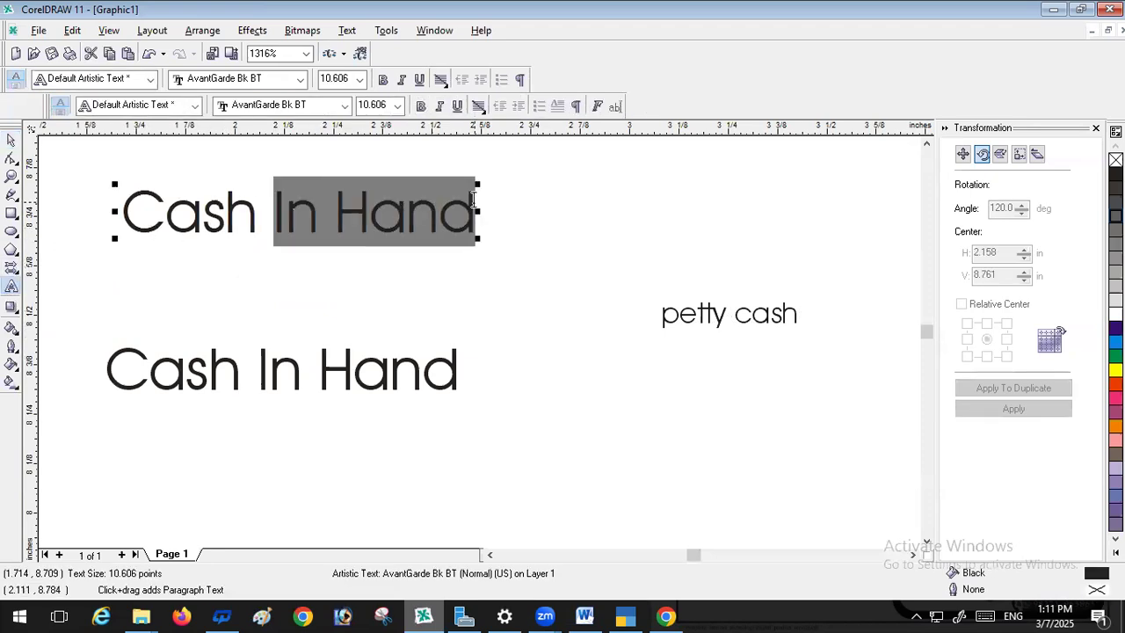
key("Delete")
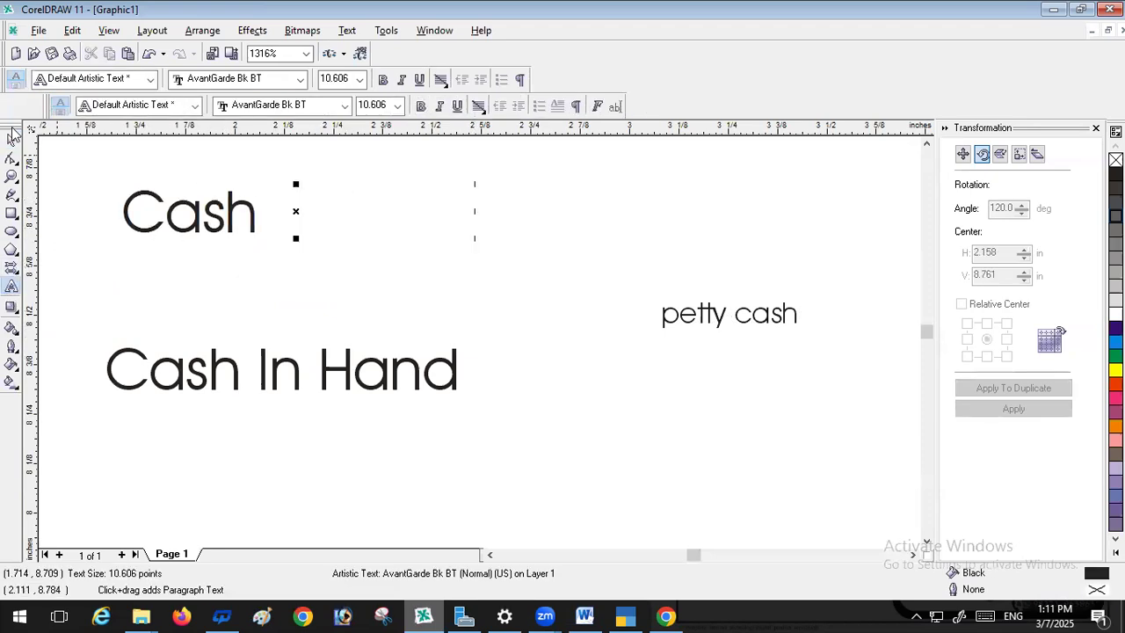
Switch to TallyPrime, quit the blank payment voucher, and open the Cash ledger in alteration to view its group
left_click(625, 615)
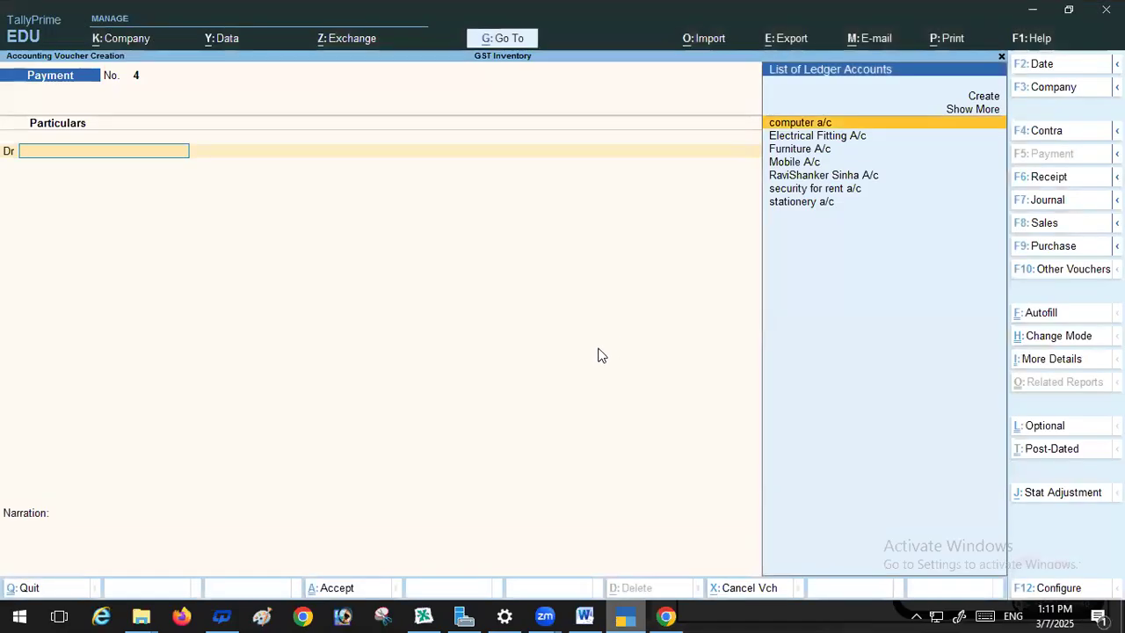
key("Escape")
key("y")
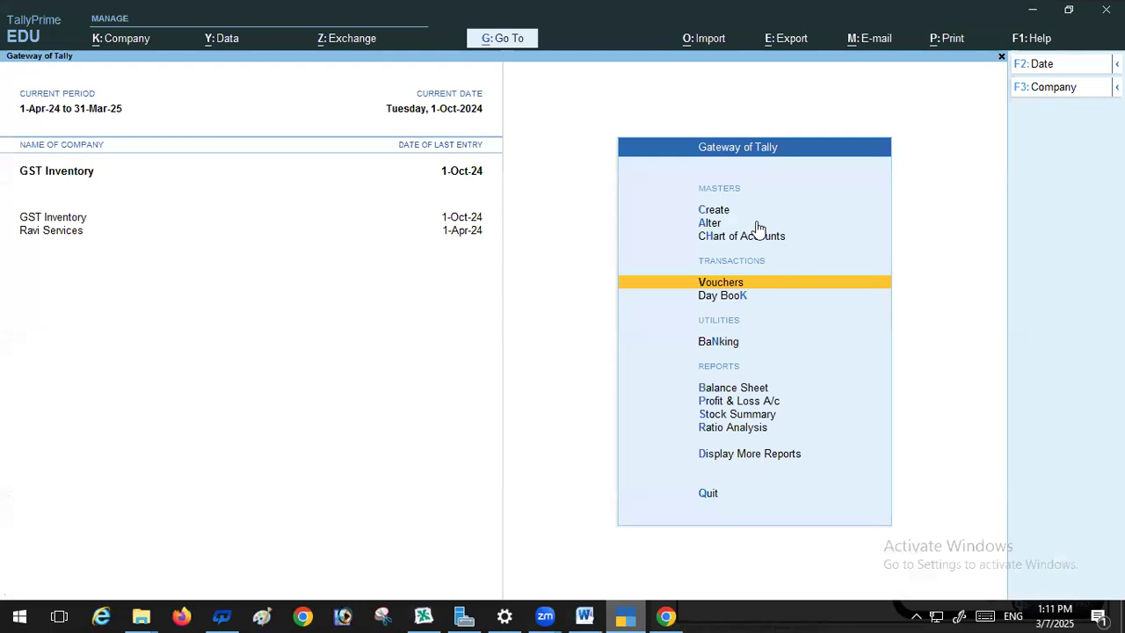
left_click(714, 224)
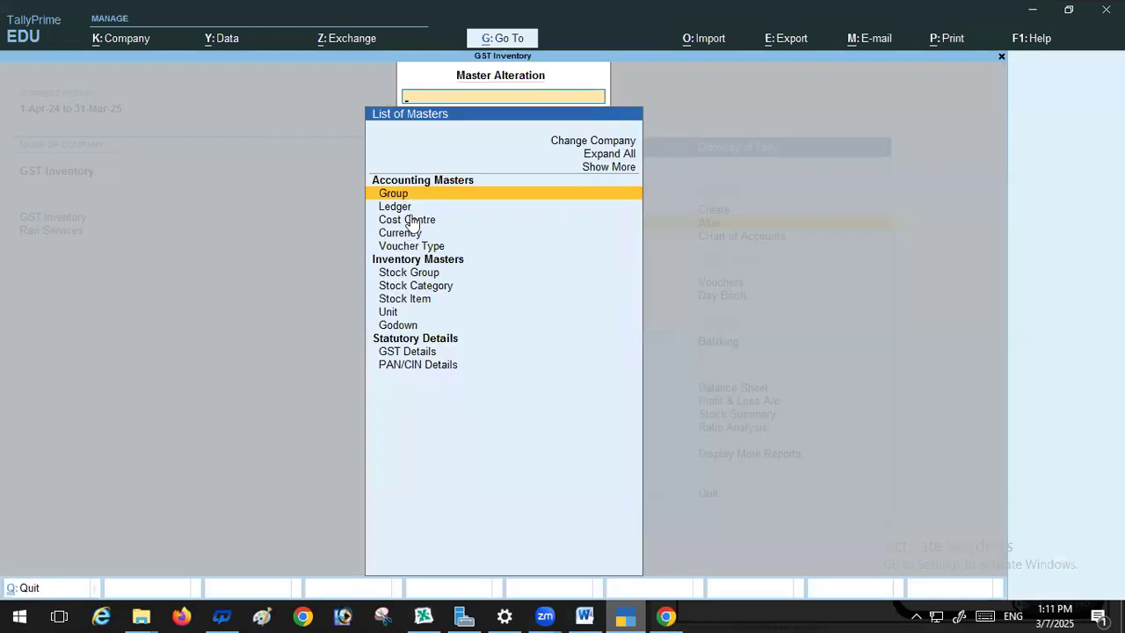
key("Down")
key("Return")
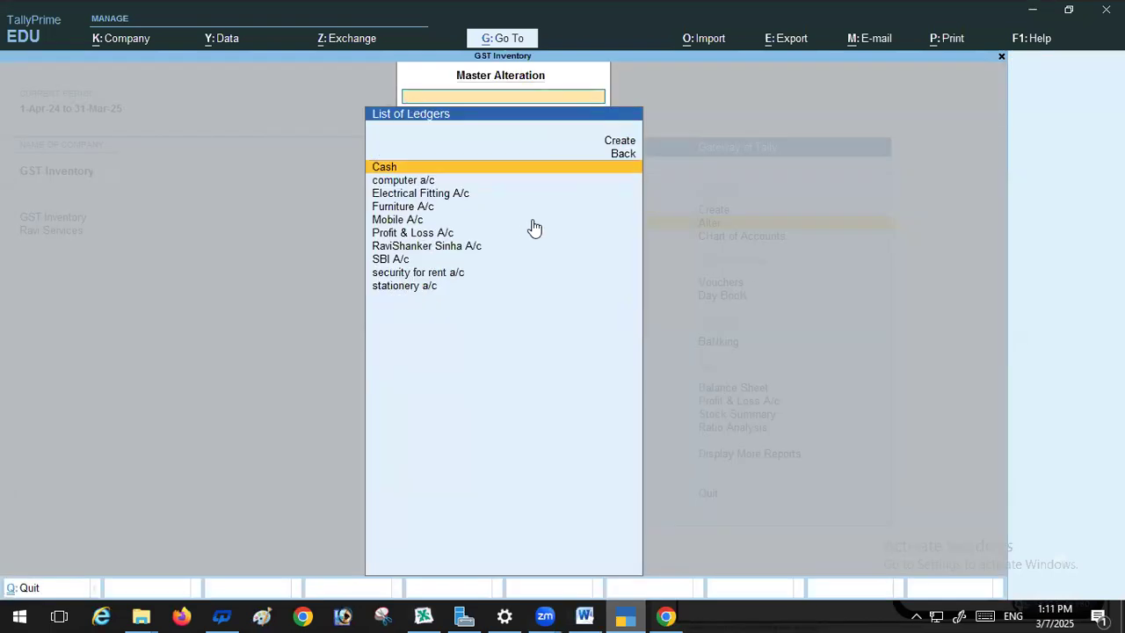
left_click(396, 170)
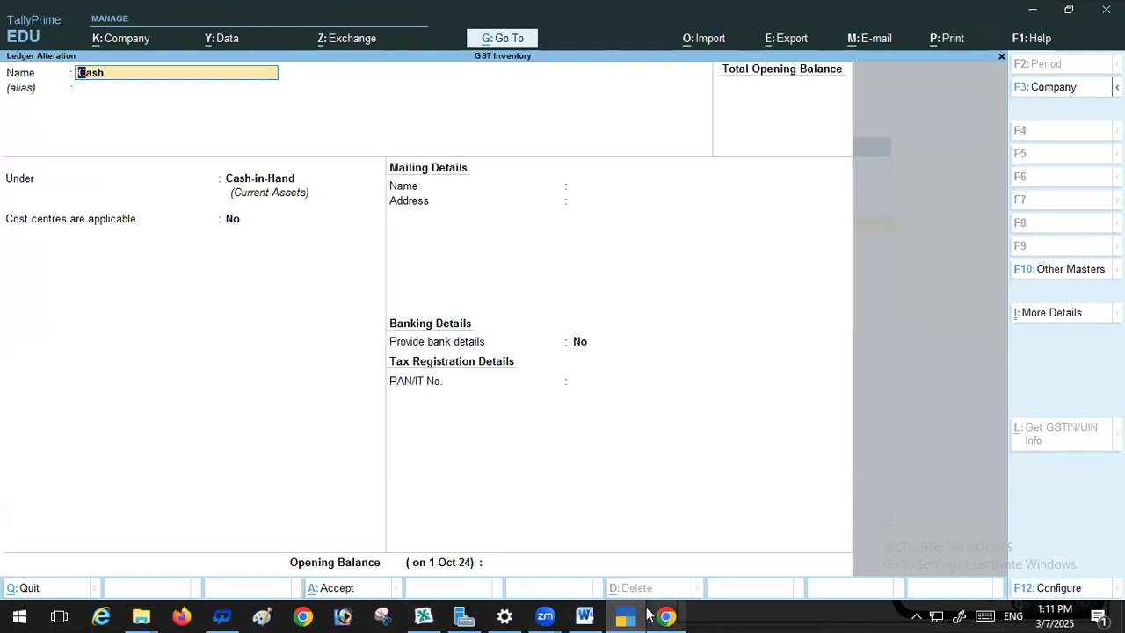
Switch to CorelDRAW and draw a freehand line from the "Cash" text down to "Cash In Hand"
left_click(428, 616)
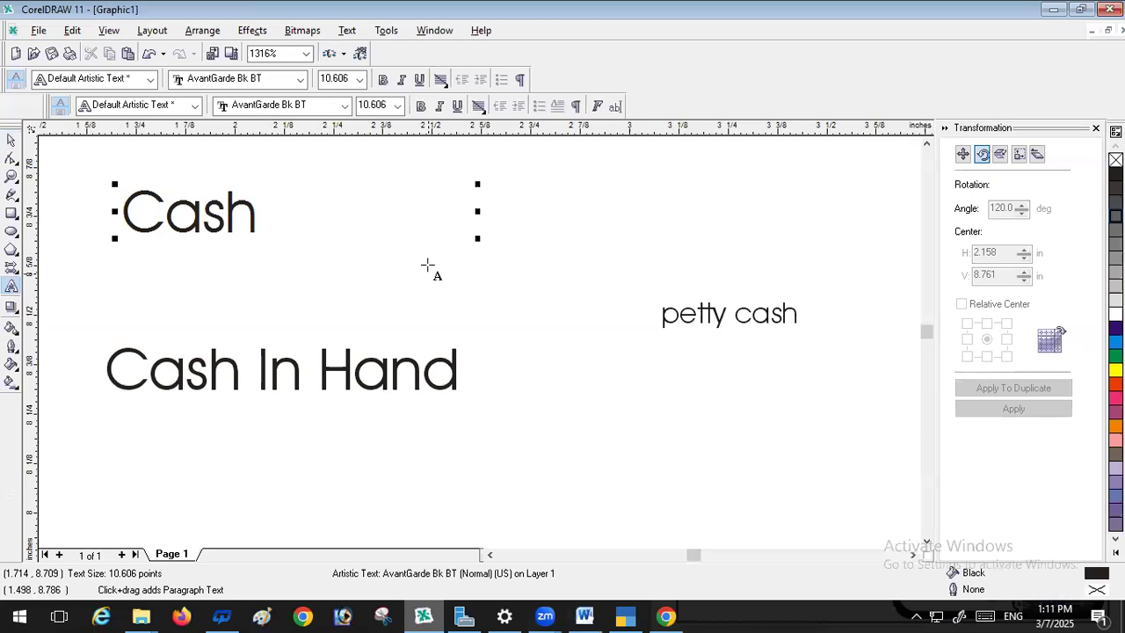
left_click(11, 140)
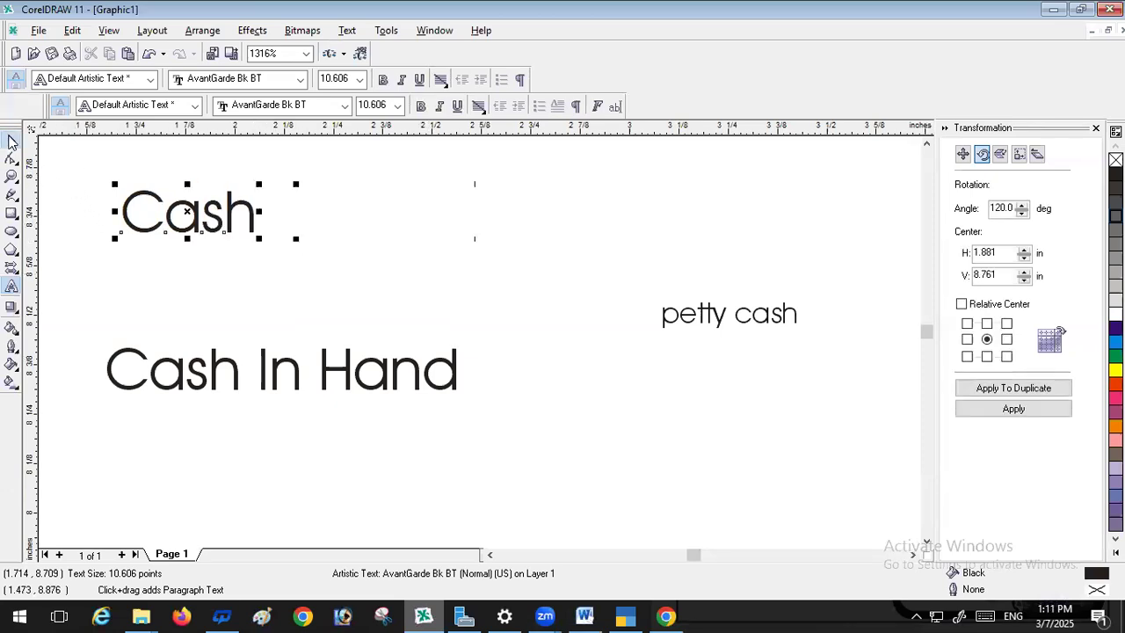
left_click(12, 194)
left_click_drag(164, 245, 189, 353)
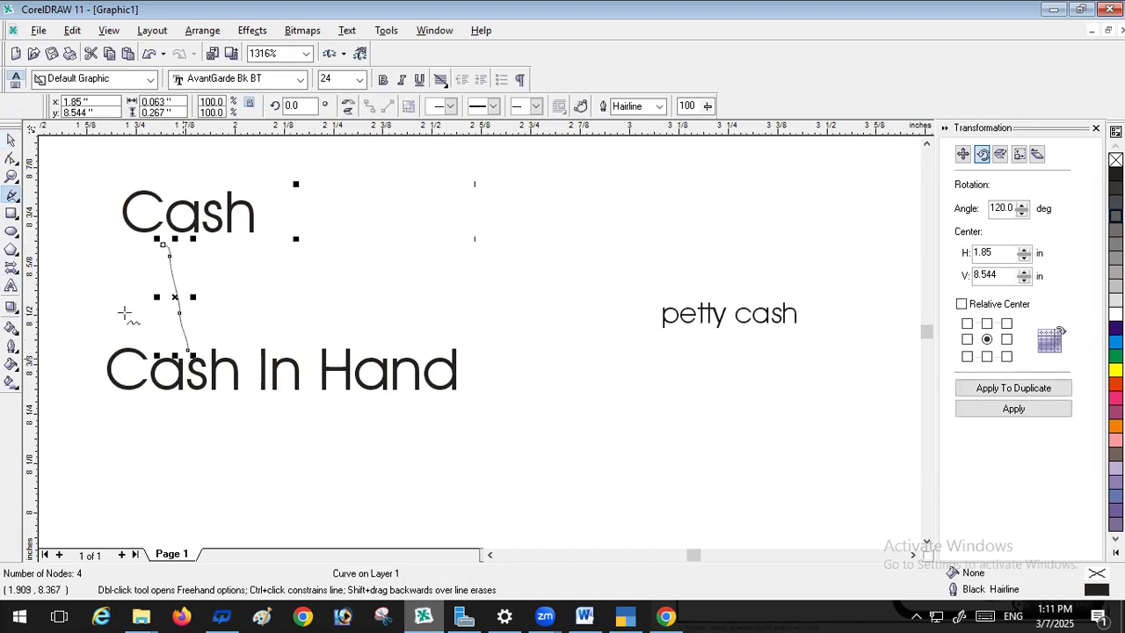
Move the "petty cash" text up level with "Cash" and connect it to "Cash In Hand" with a freehand line
left_click(11, 141)
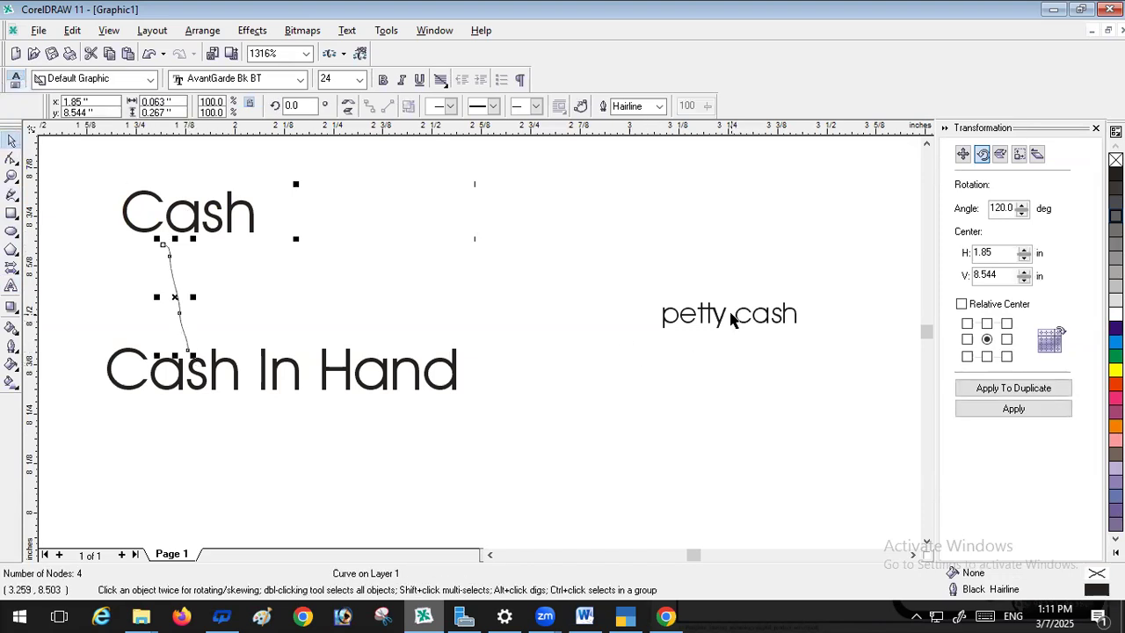
left_click_drag(657, 316, 634, 234)
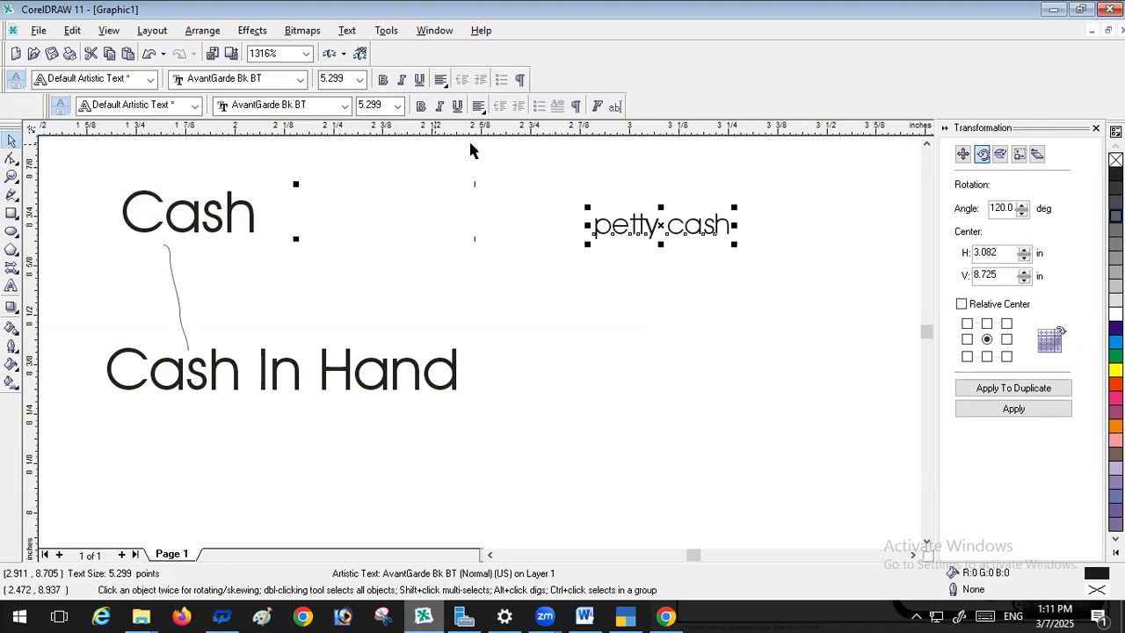
left_click(18, 199)
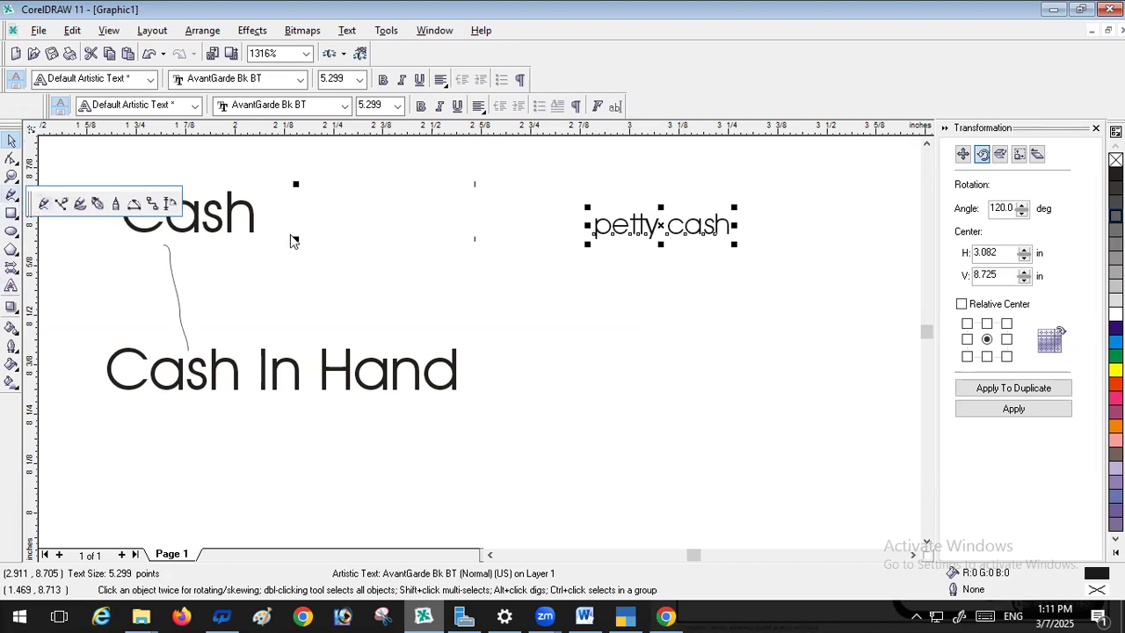
left_click(617, 244)
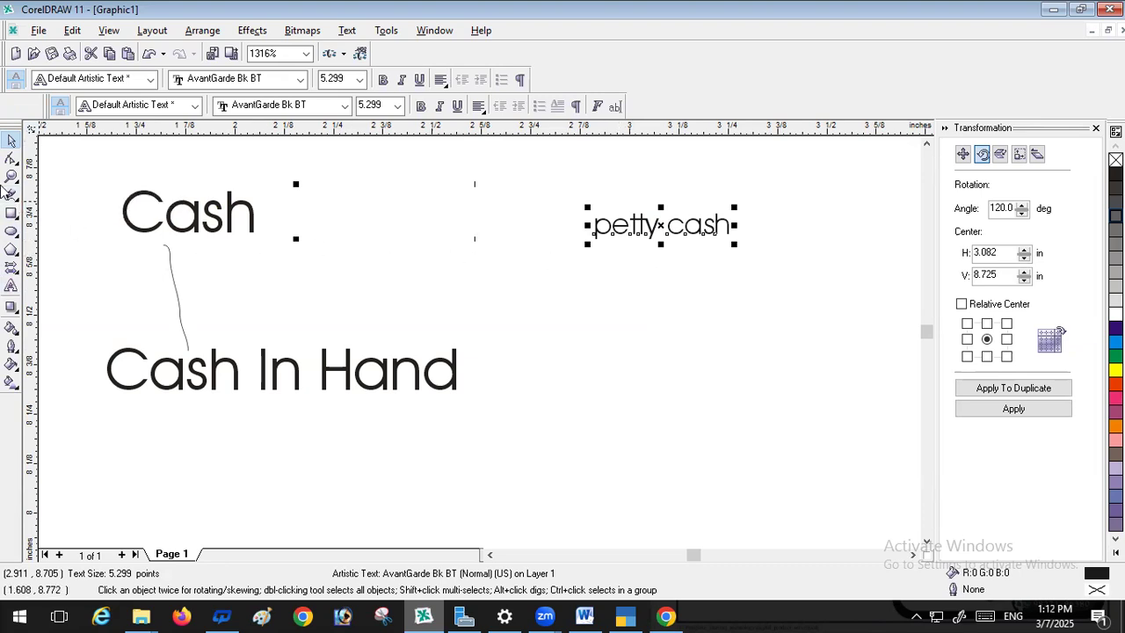
left_click(12, 195)
left_click_drag(632, 239, 458, 349)
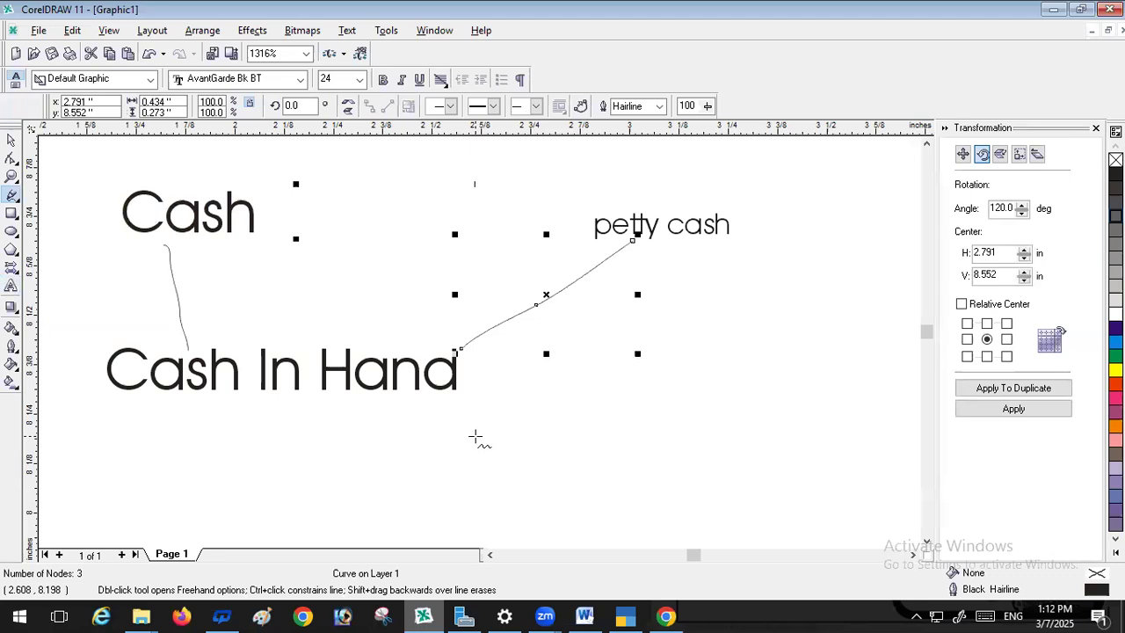
Add the 24 pt text "100000000" above the "Cash" text
left_click(11, 286)
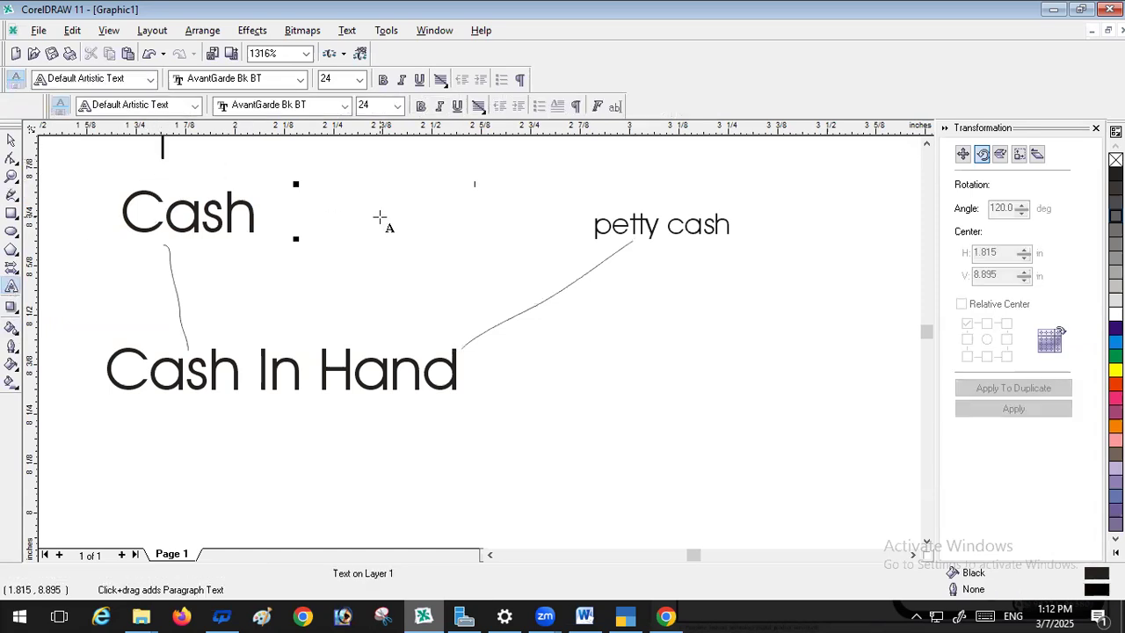
type("1")
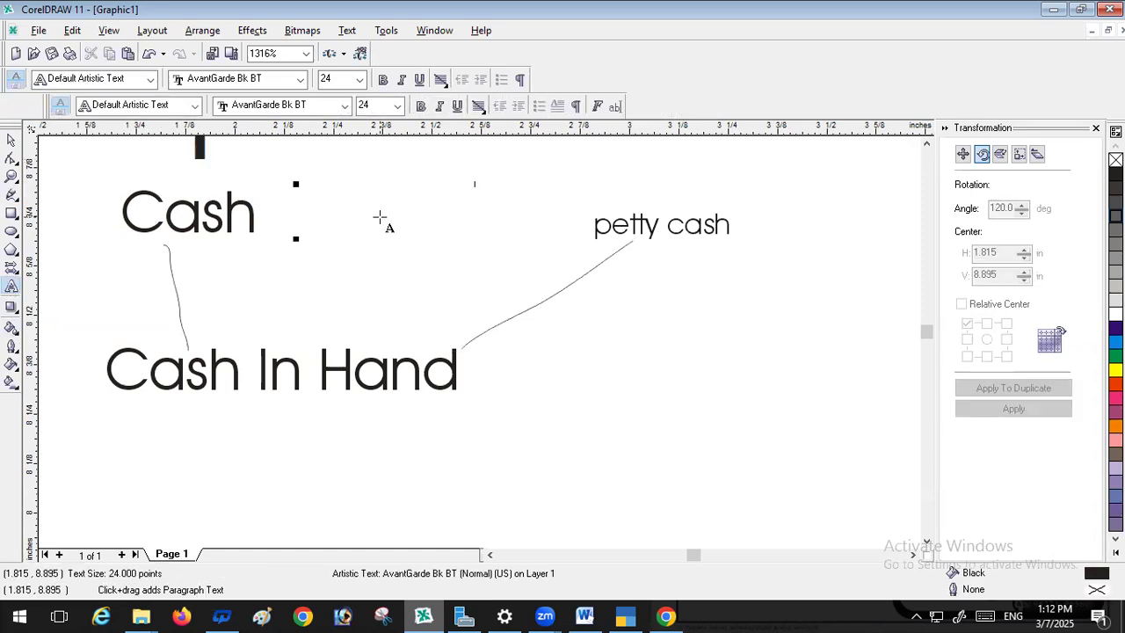
type("0000")
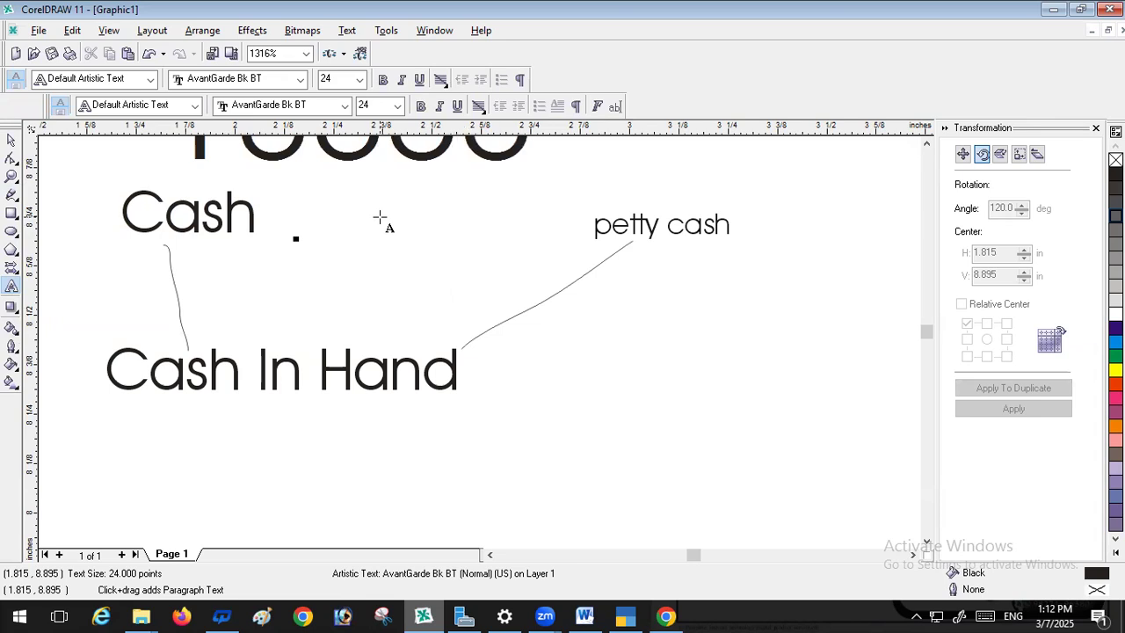
type("0000")
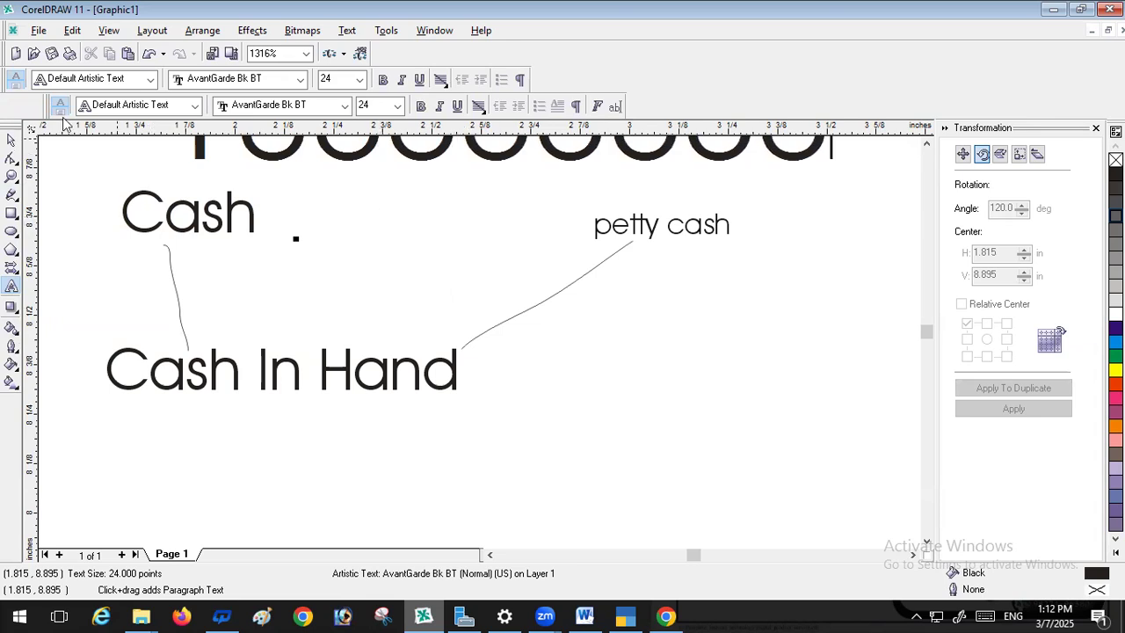
left_click(12, 140)
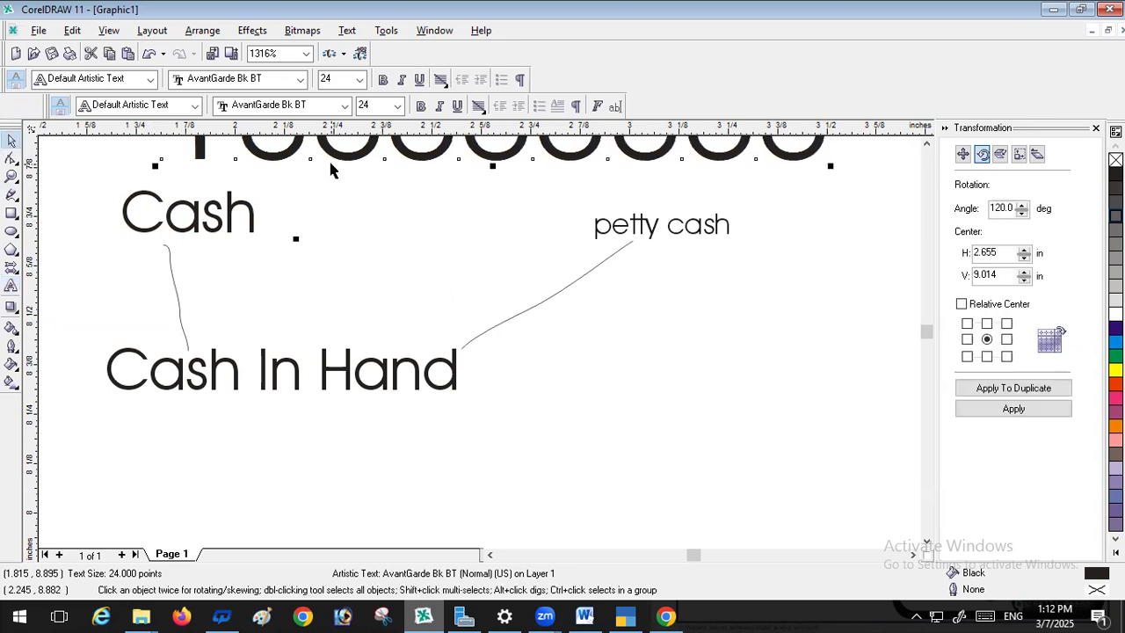
key("shift+F2")
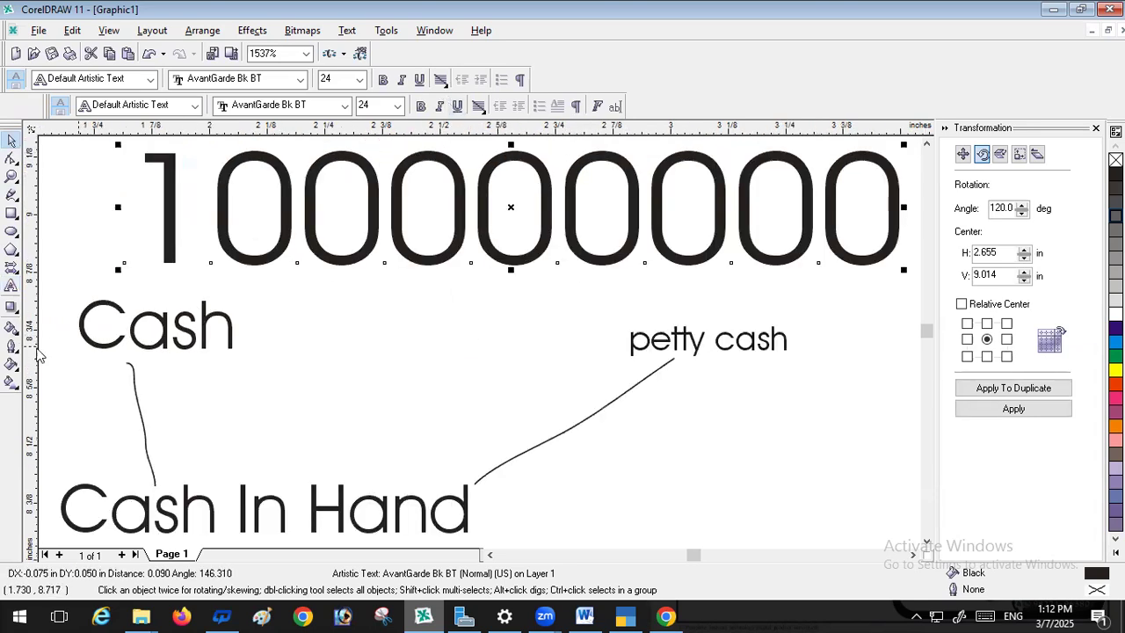
Add the 24 pt text "50" beside the "petty cash" text
left_click(12, 286)
left_click(752, 446)
type("50")
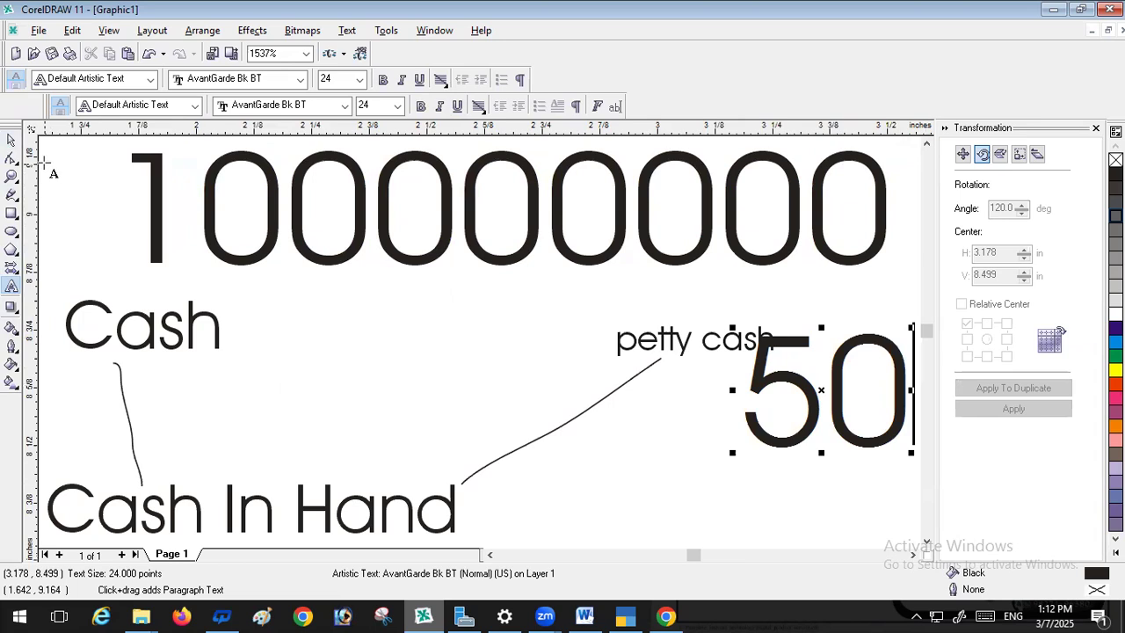
left_click(10, 143)
left_click_drag(777, 385, 787, 401)
left_click(797, 387)
double_click(798, 392)
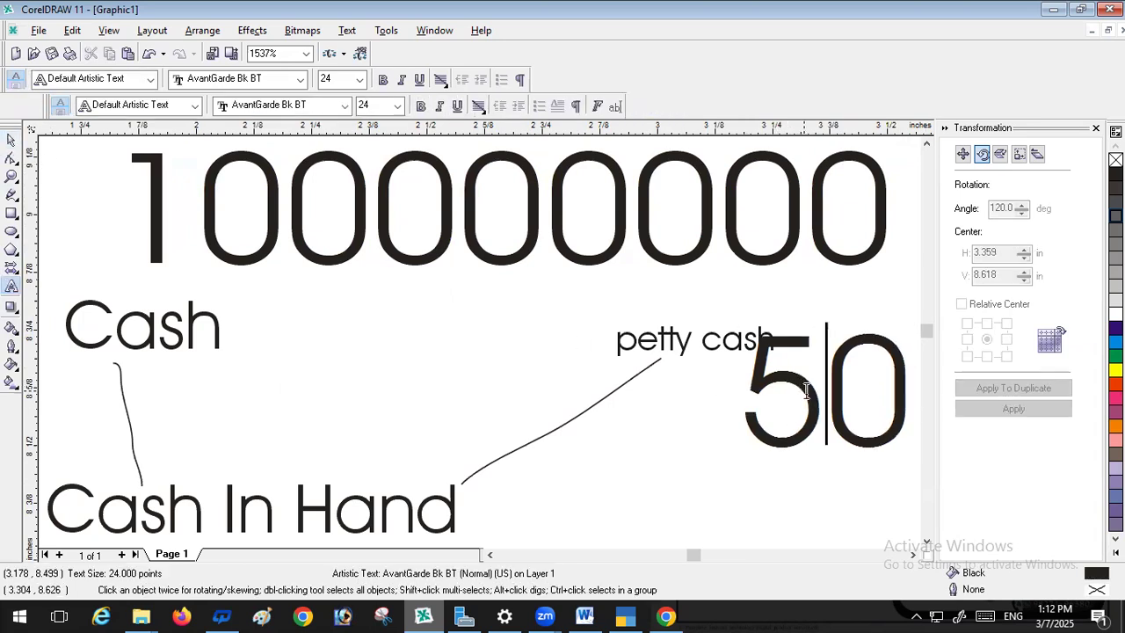
Delete the "100000000" and "50" texts from the drawing
left_click(11, 143)
left_click(530, 167)
key("Delete")
left_click(796, 343)
key("Delete")
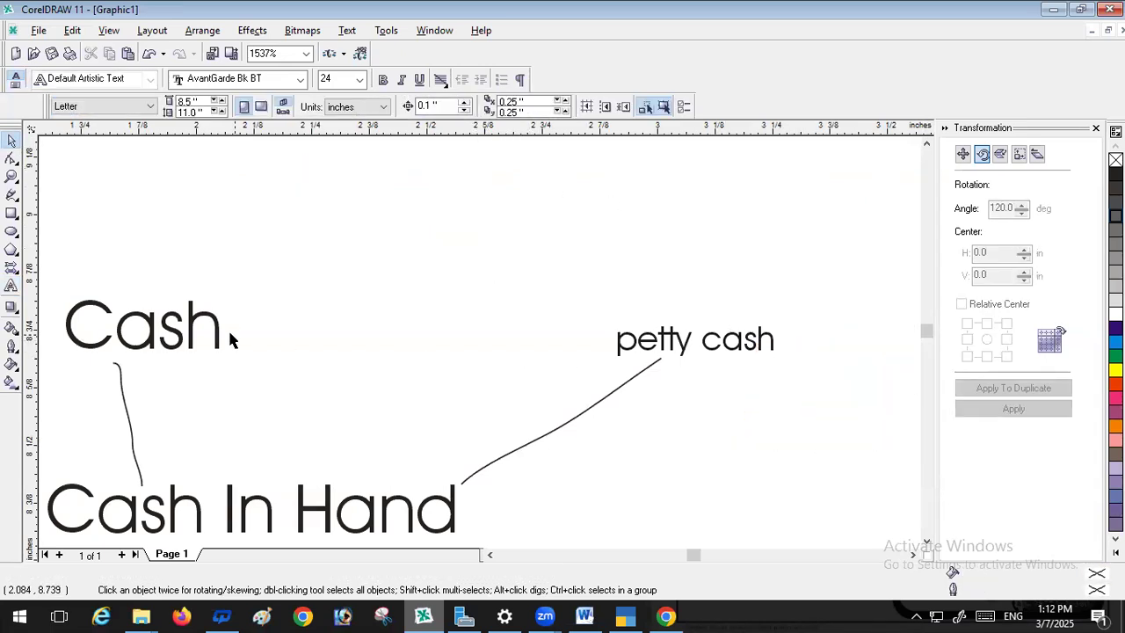
Switch to TallyPrime and quit the Cash ledger alteration, returning to the Gateway of Tally
left_click(757, 349)
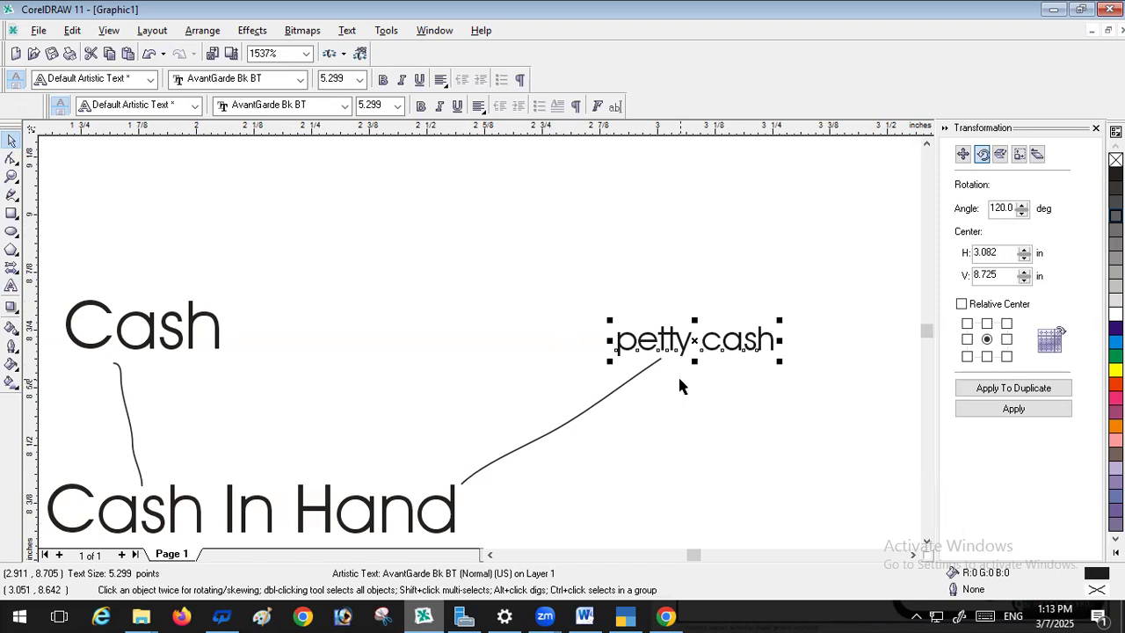
left_click(623, 615)
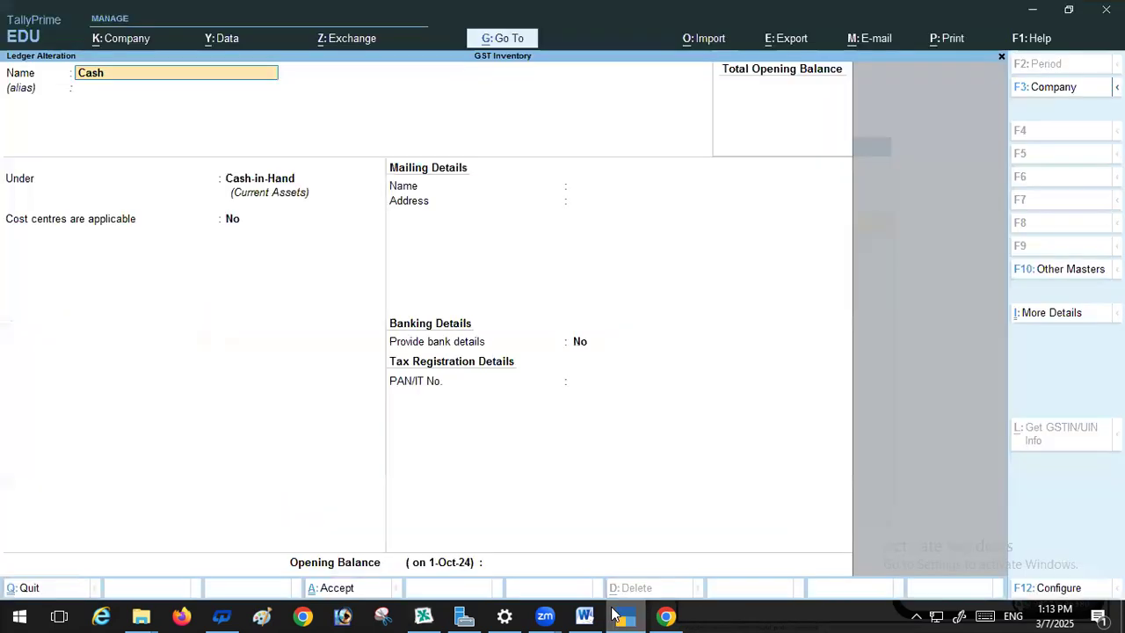
key("BackSpace")
key("Escape")
key("y")
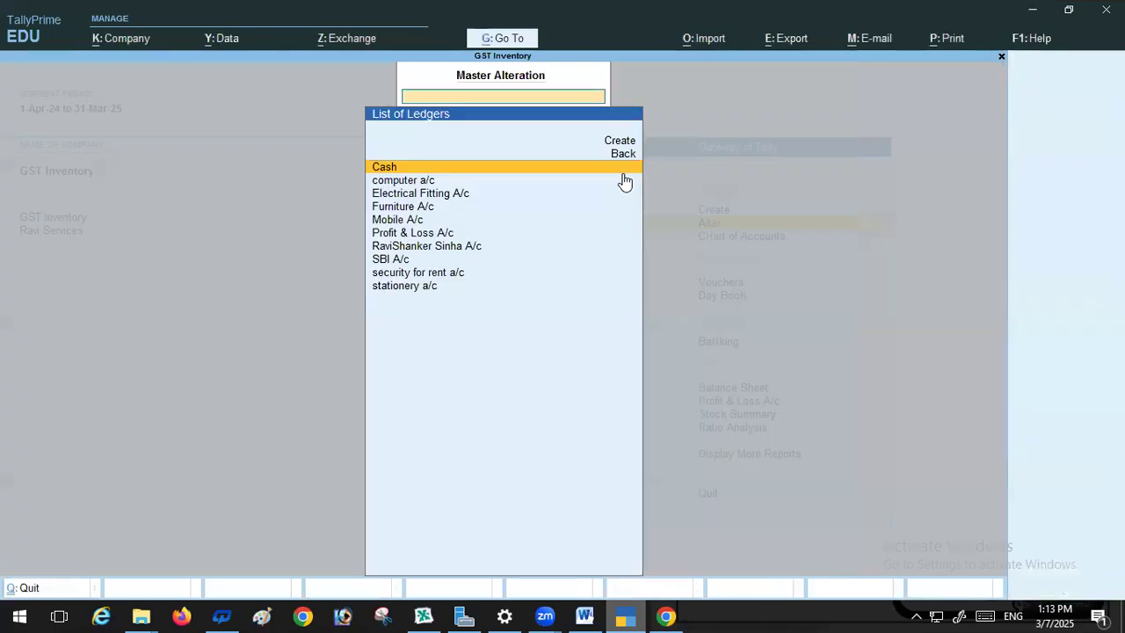
key("Escape")
key("Escape")
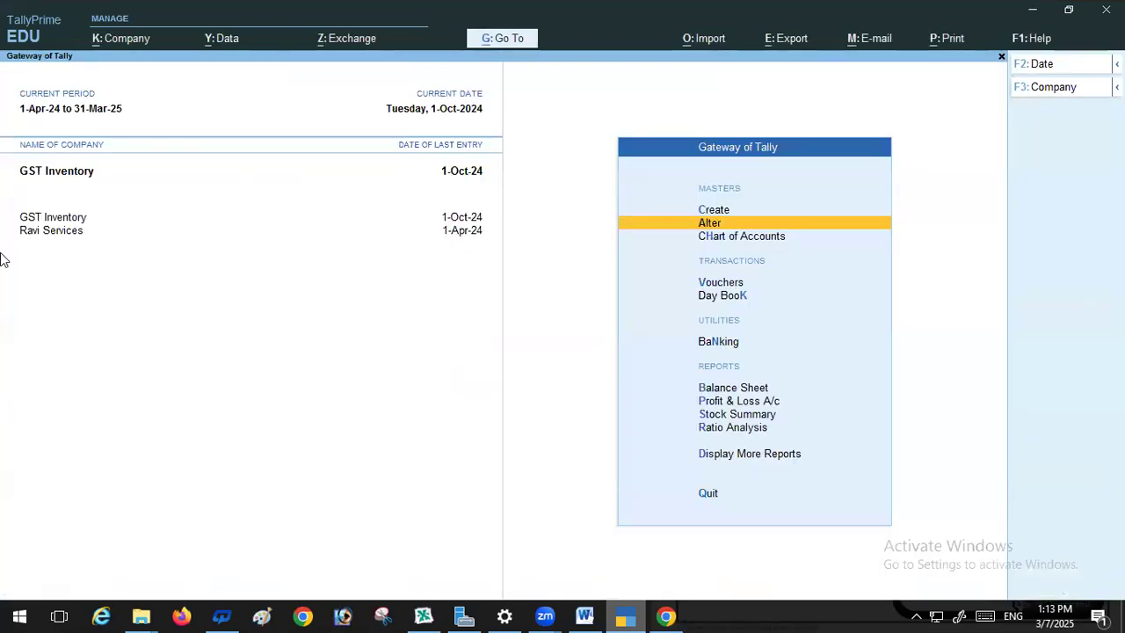
Start a new ledger from a payment voucher, consult the Word transaction, and name the ledger "petty cash a/c"
left_click(722, 285)
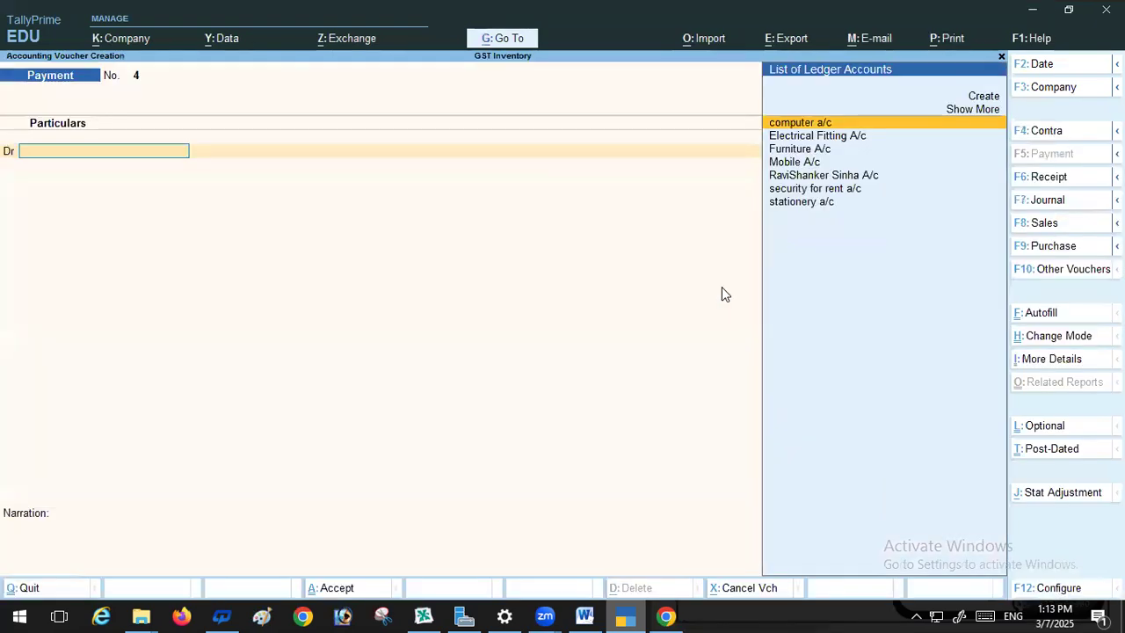
left_click(985, 99)
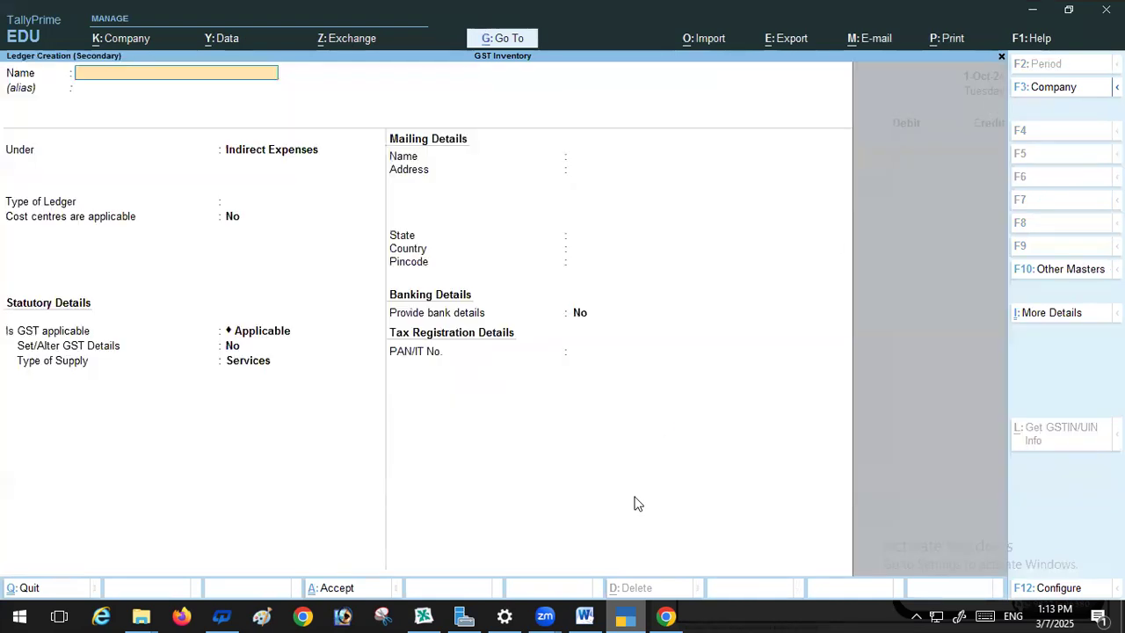
left_click(582, 616)
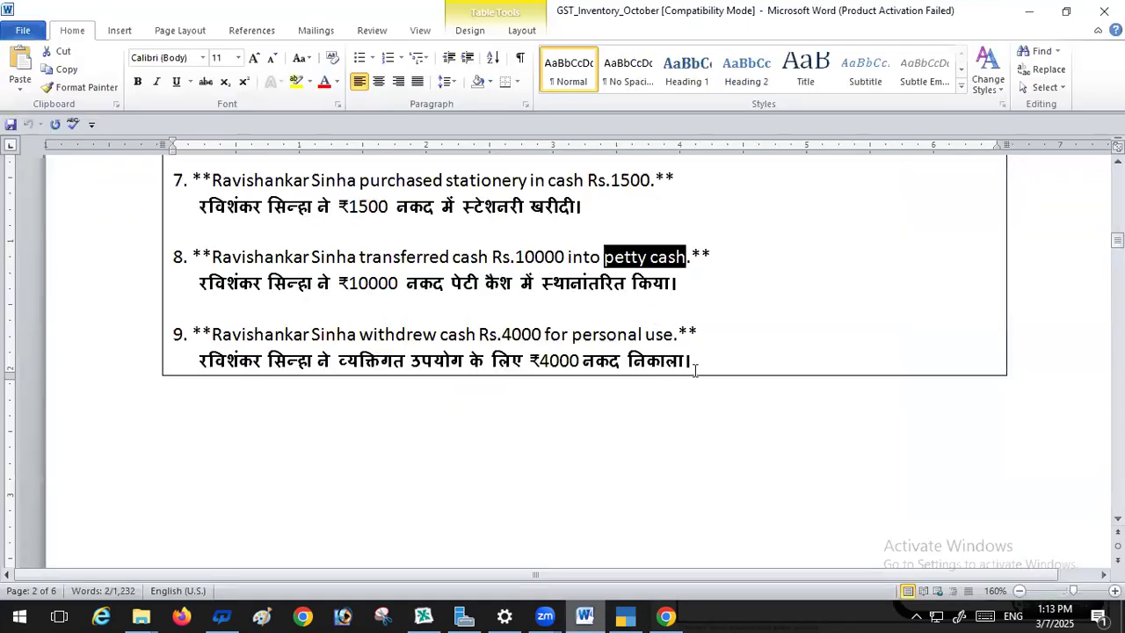
left_click(623, 615)
type("petty cash")
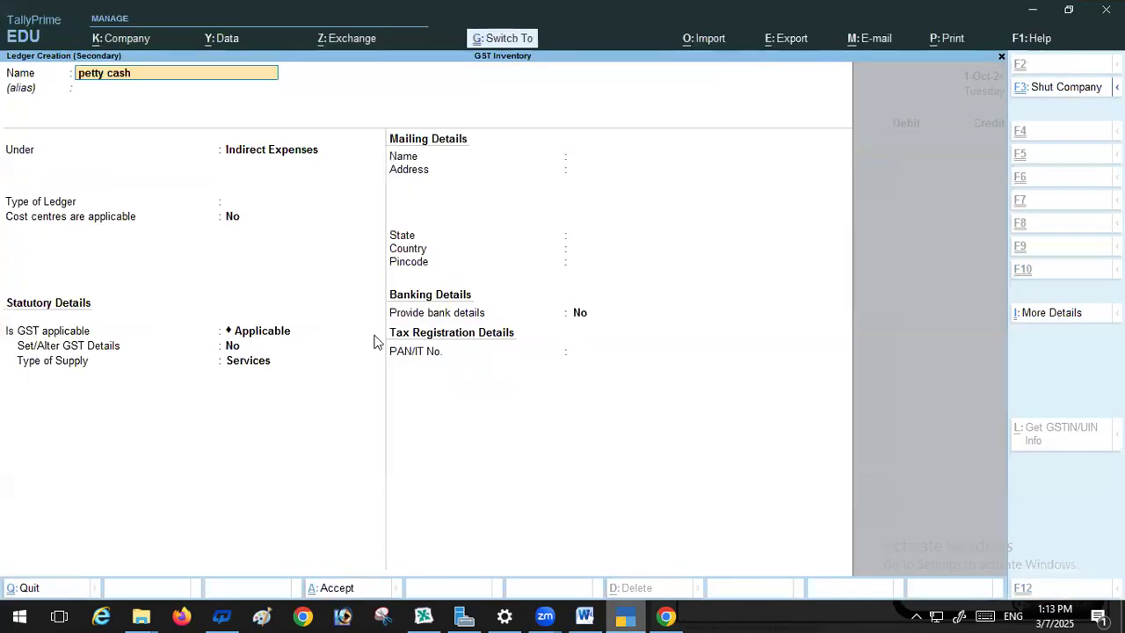
type(" a/c")
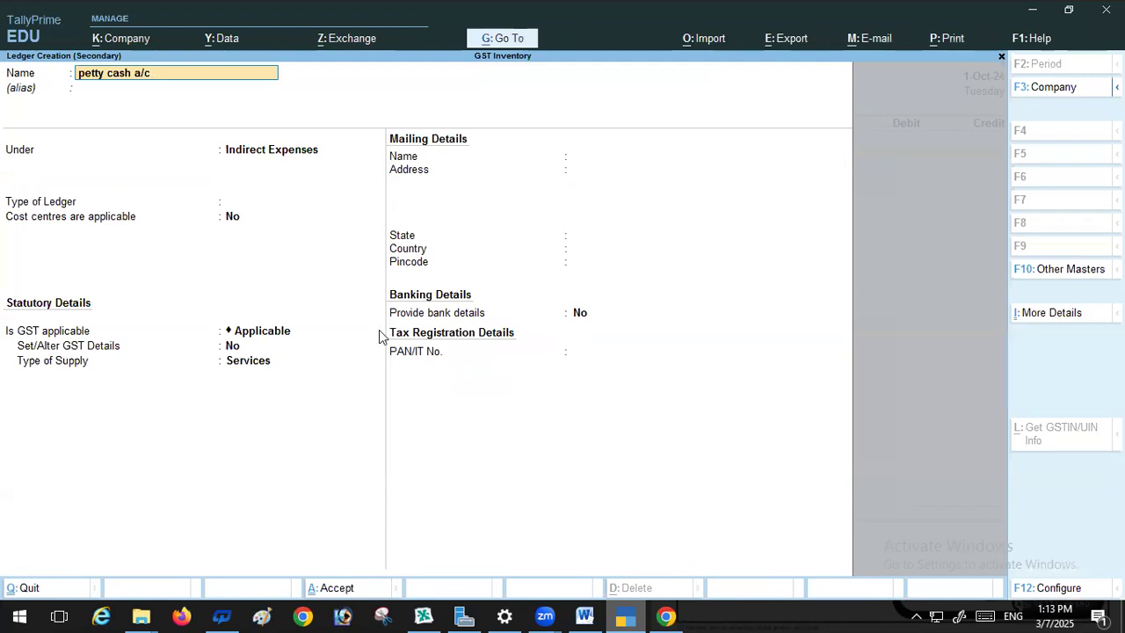
Place the petty cash a/c ledger under the Cash-in-Hand group and save it
key("Return")
key("Return")
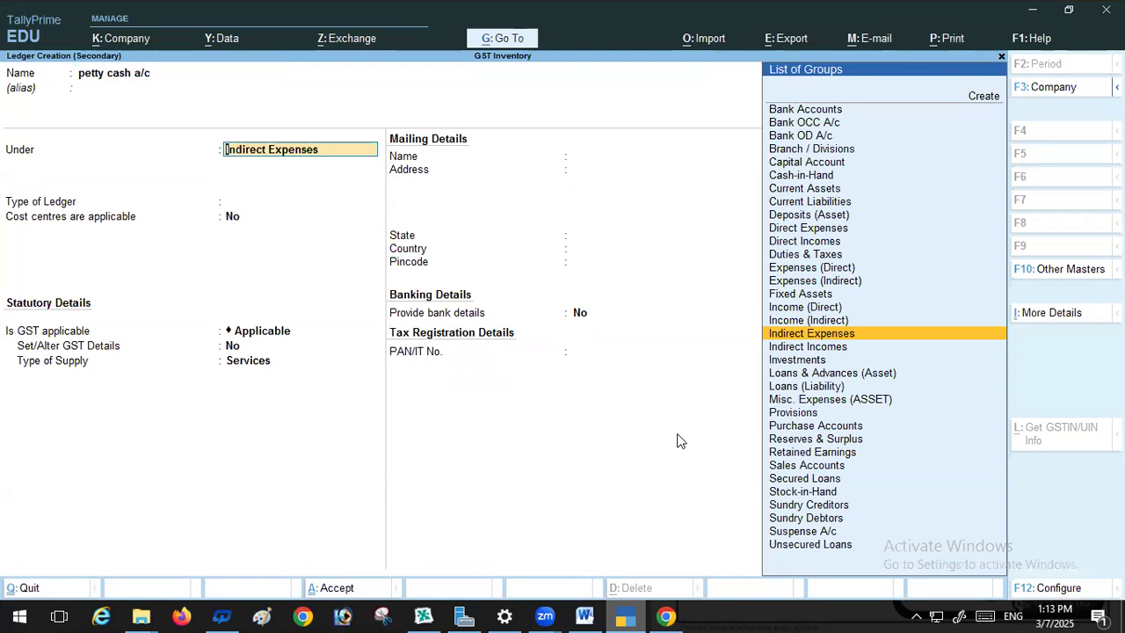
left_click(801, 178)
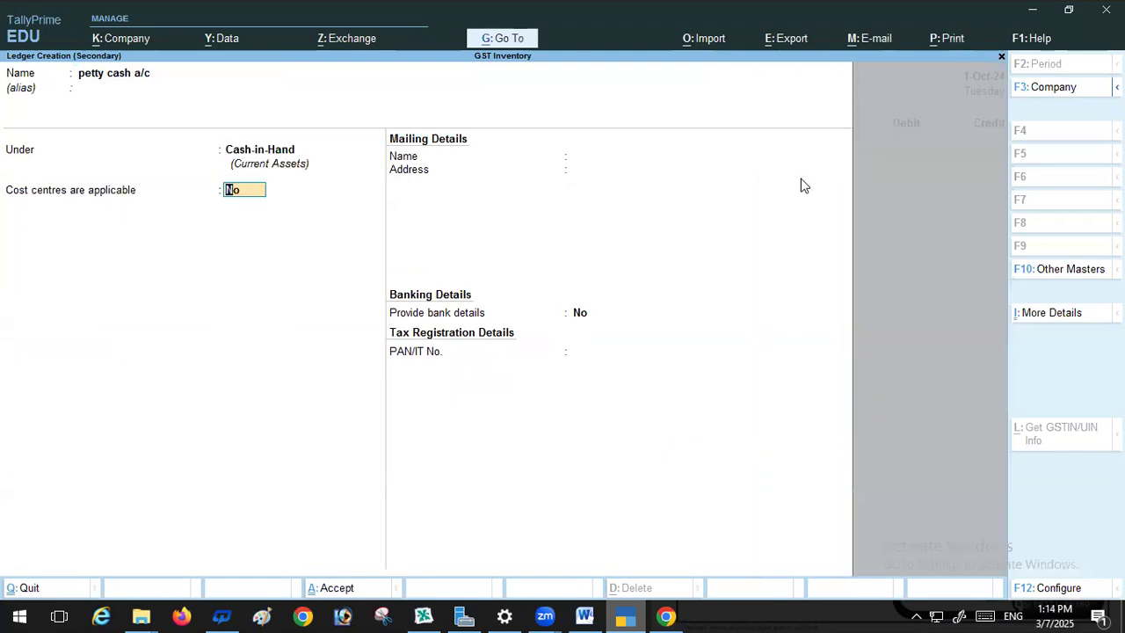
key("Return")
key("Return")
key("Return")
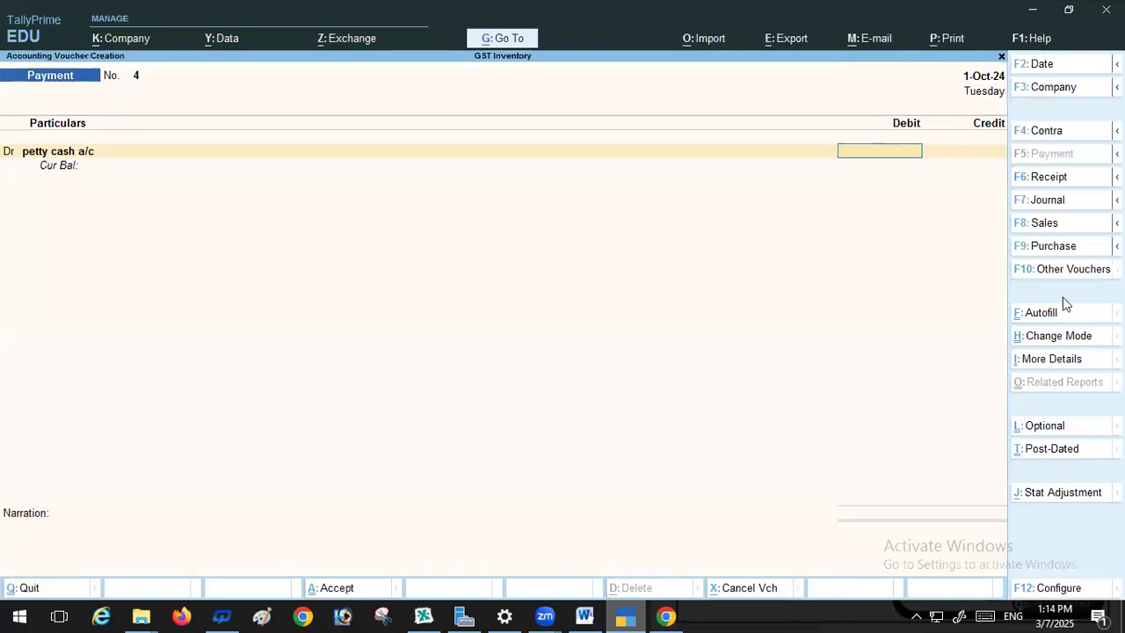
Switch the voucher to Contra and credit Cash with 10,000
left_click(1046, 131)
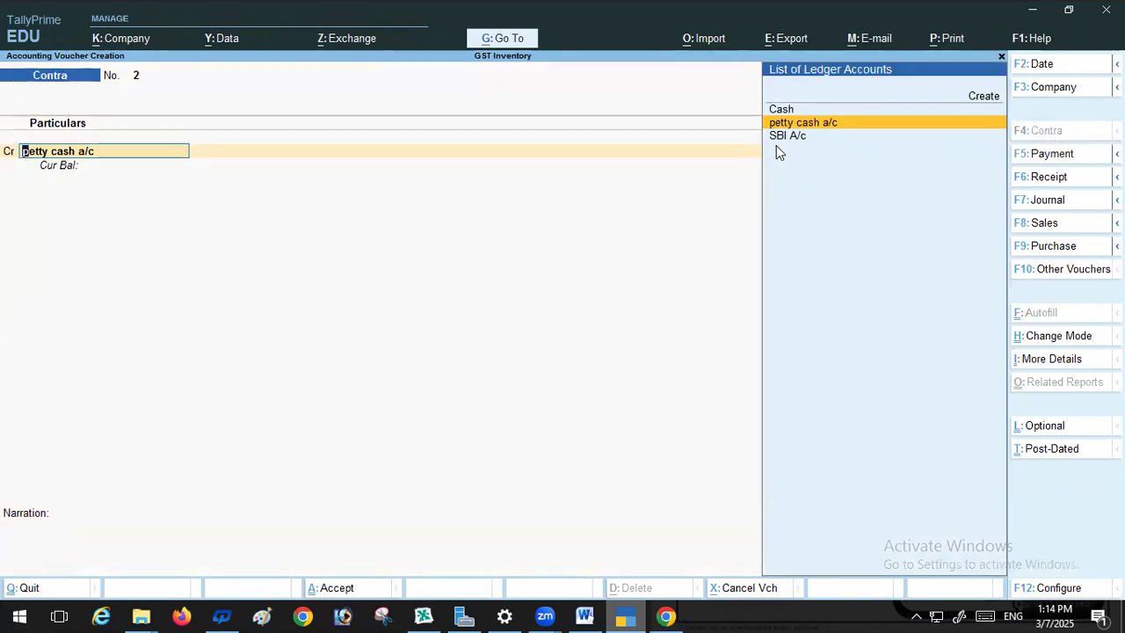
left_click(792, 111)
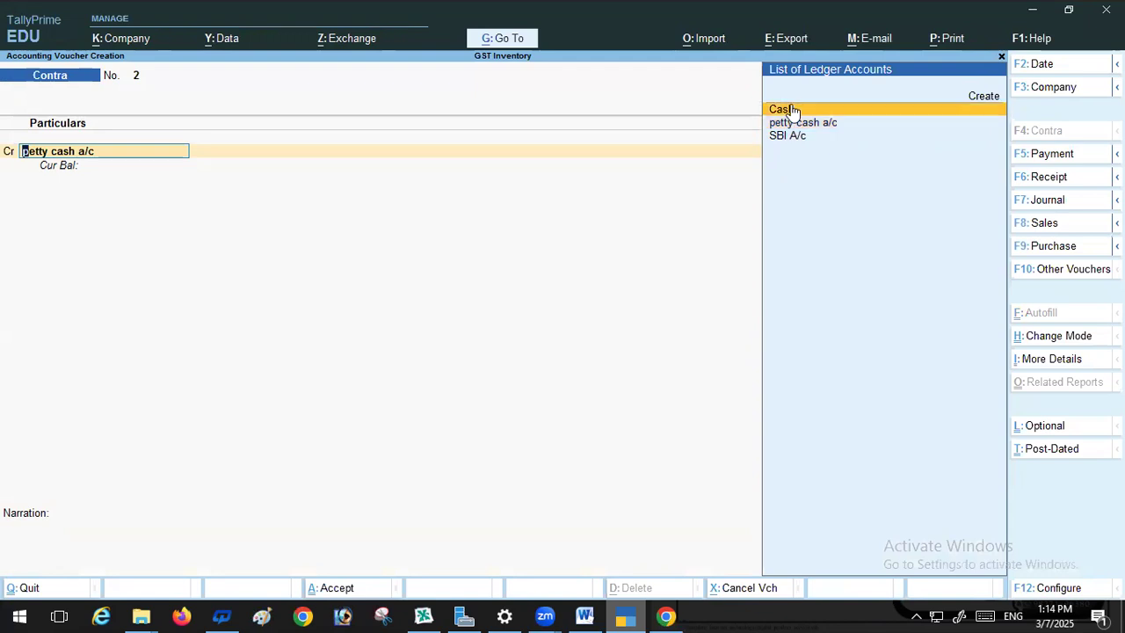
key("Return")
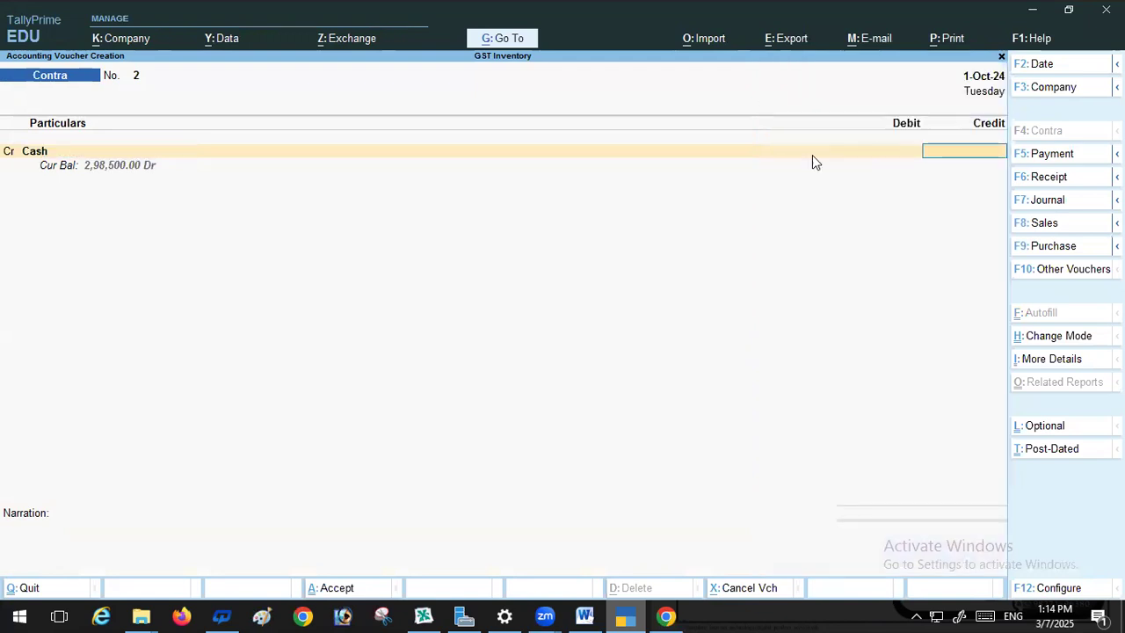
type("10000")
key("Return")
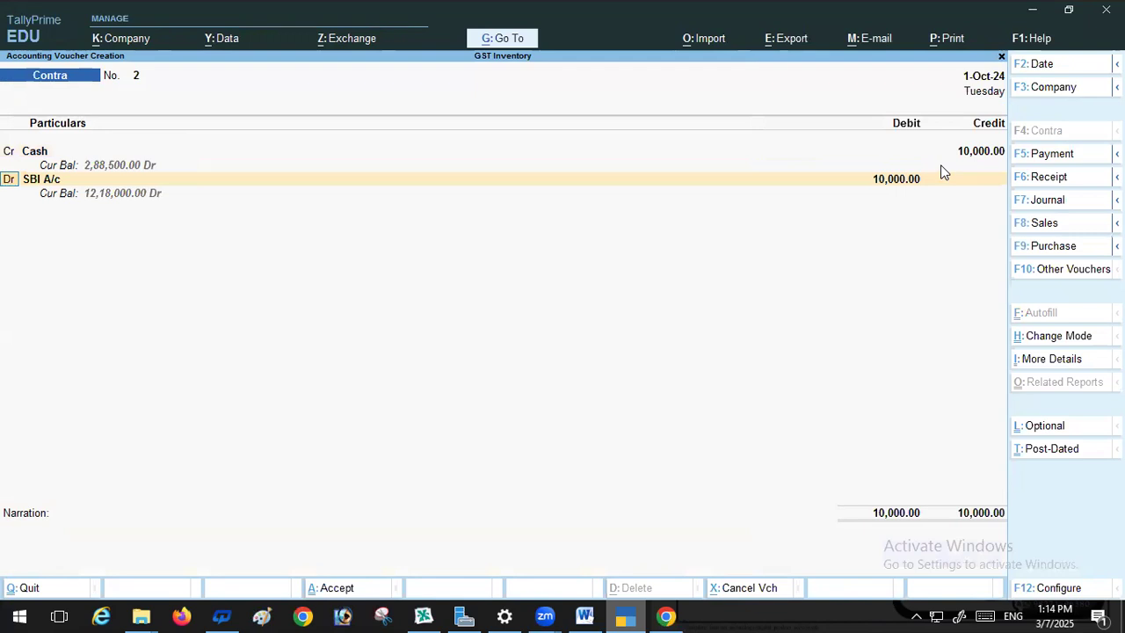
Change the contra voucher's debit ledger to petty cash a/c for 10,000 and save the voucher
key("Return")
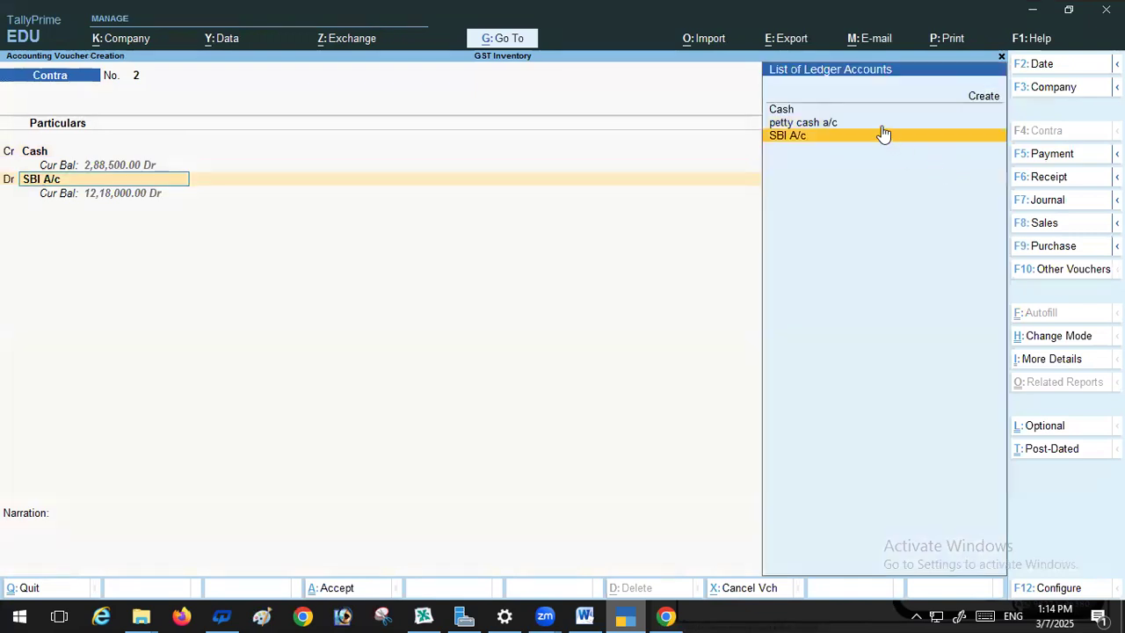
left_click(827, 132)
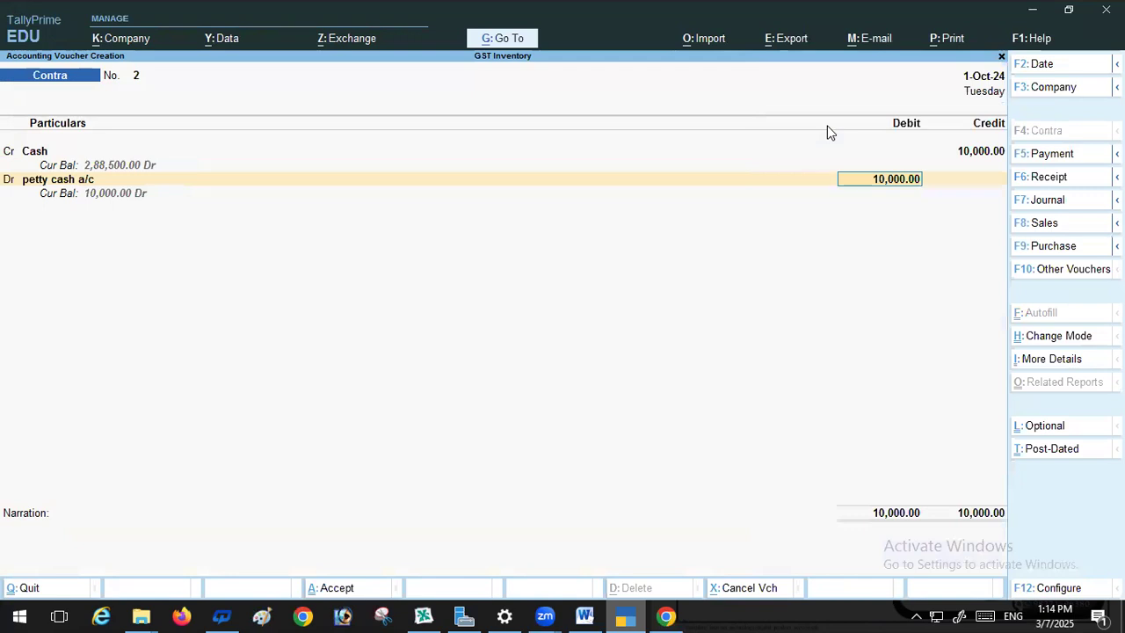
key("Return")
key("Return")
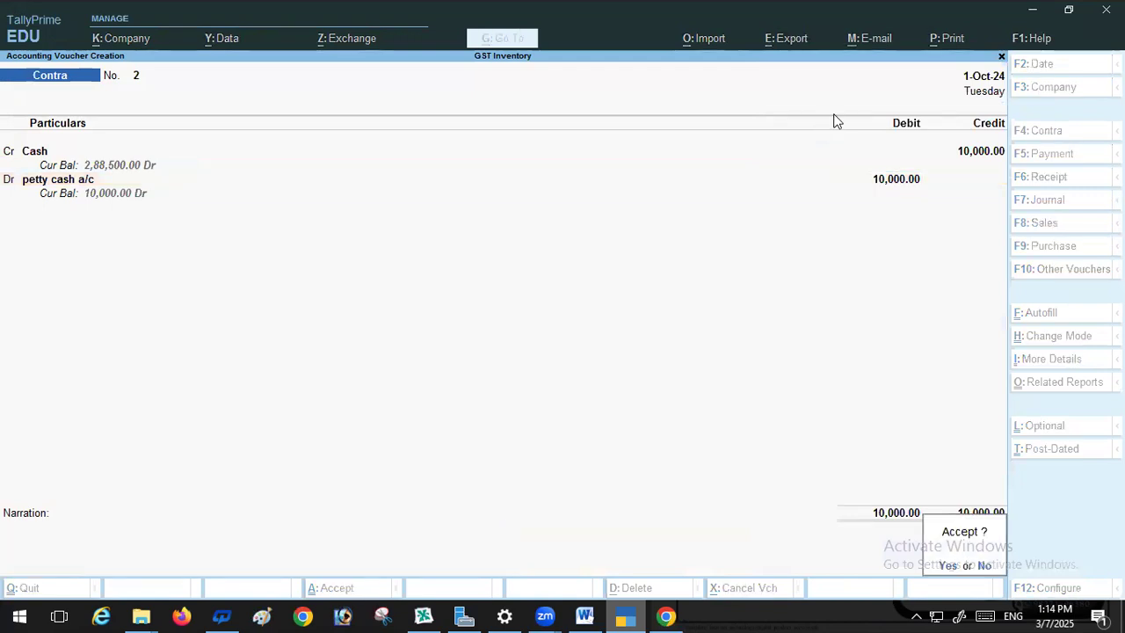
key("Return")
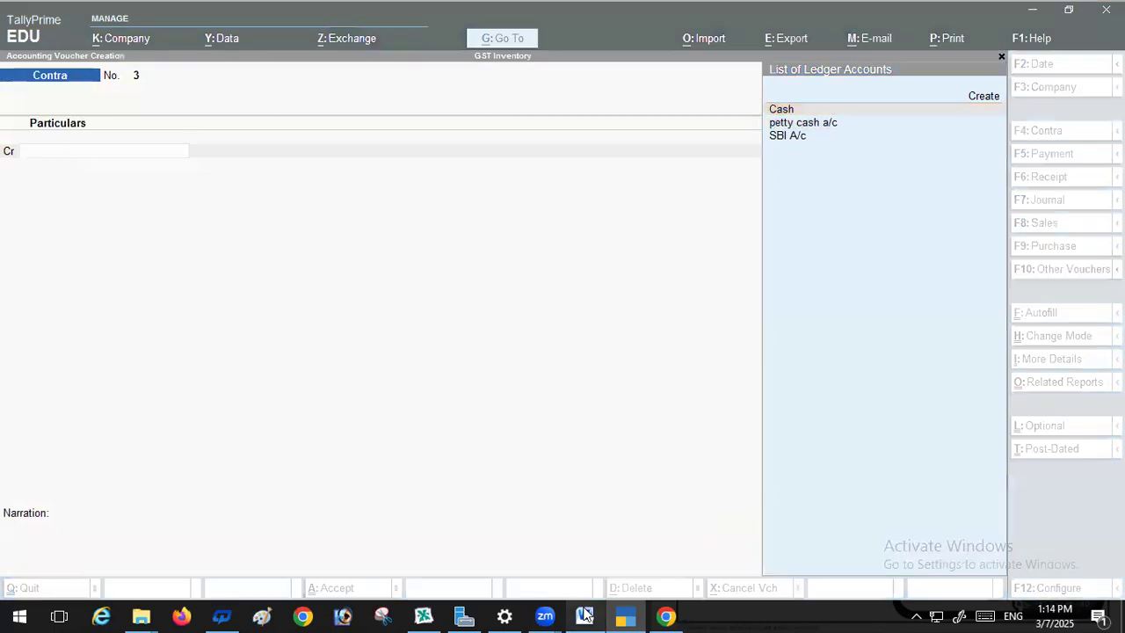
Switch to the GST_Inventory_October document in Word and copy the word "withdrew" from transaction 9
left_click(585, 616)
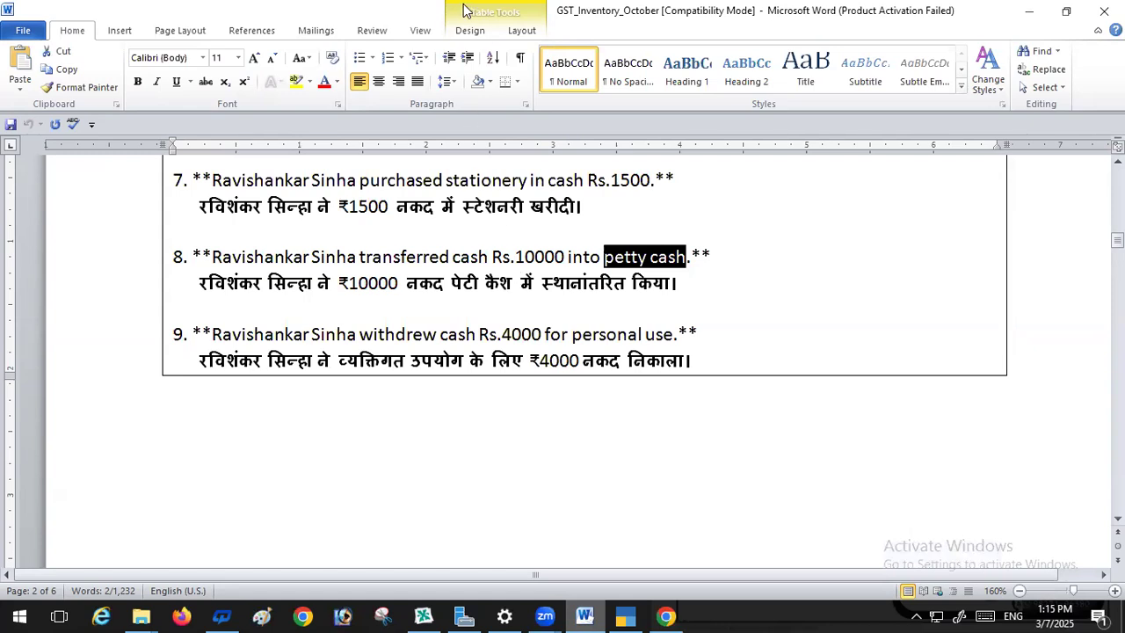
left_click(360, 334)
left_click_drag(360, 334, 445, 343)
key("ctrl+c")
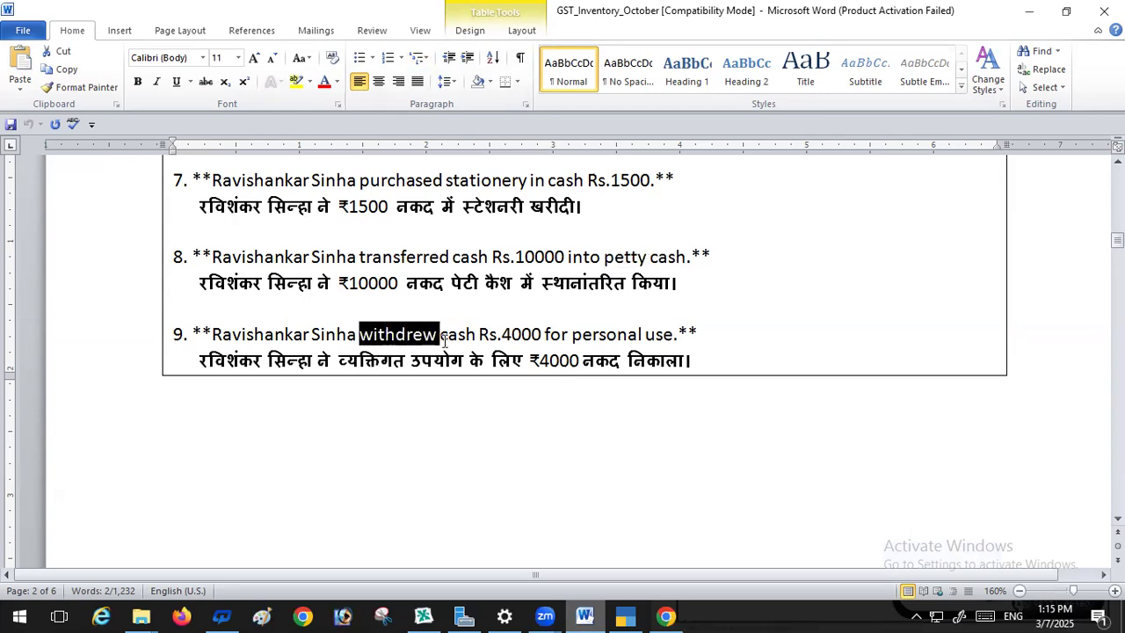
Return to TallyPrime, start a new ledger from the contra voucher, and name it "withdrew a/c" using the copied word
left_click(626, 615)
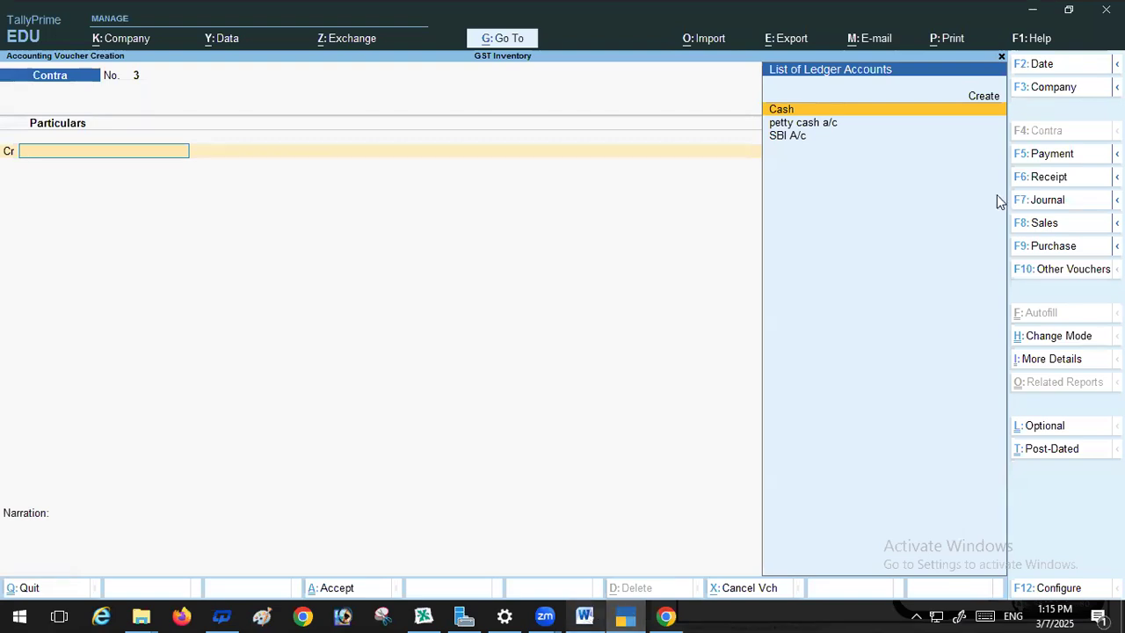
left_click(985, 98)
key("ctrl+v")
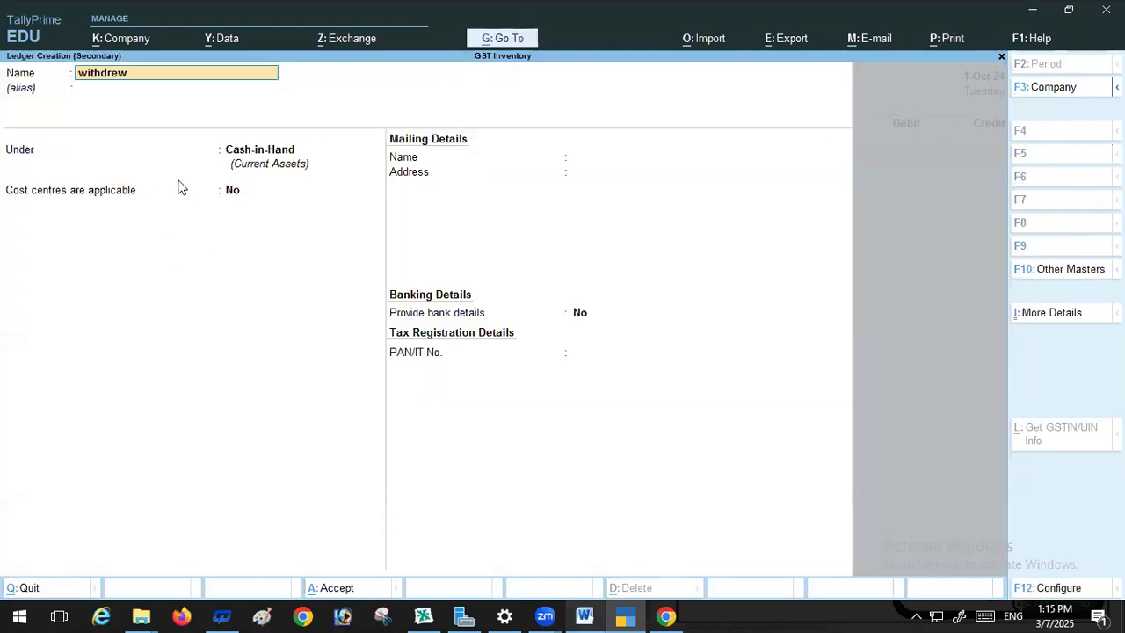
key("Return")
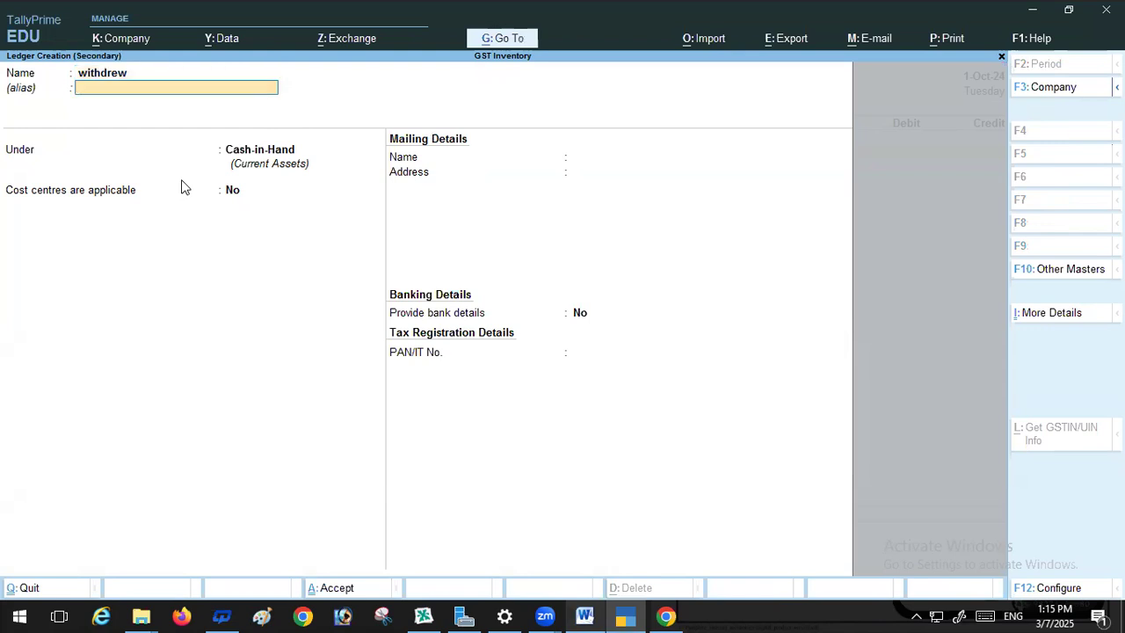
key("BackSpace")
key("BackSpace")
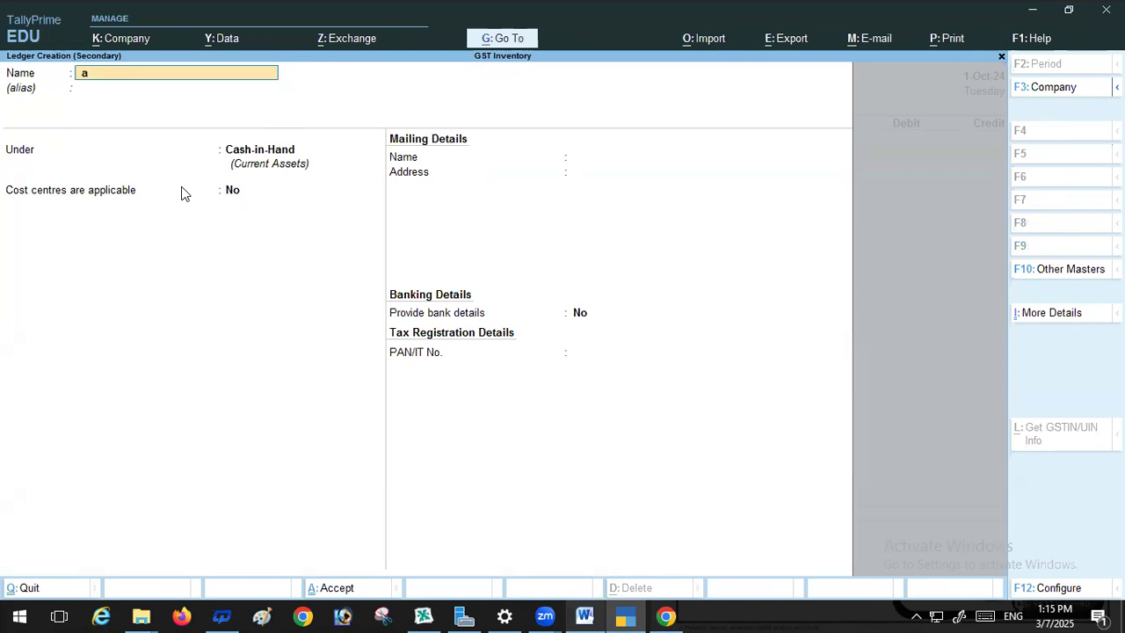
key("ctrl+v")
key("Return")
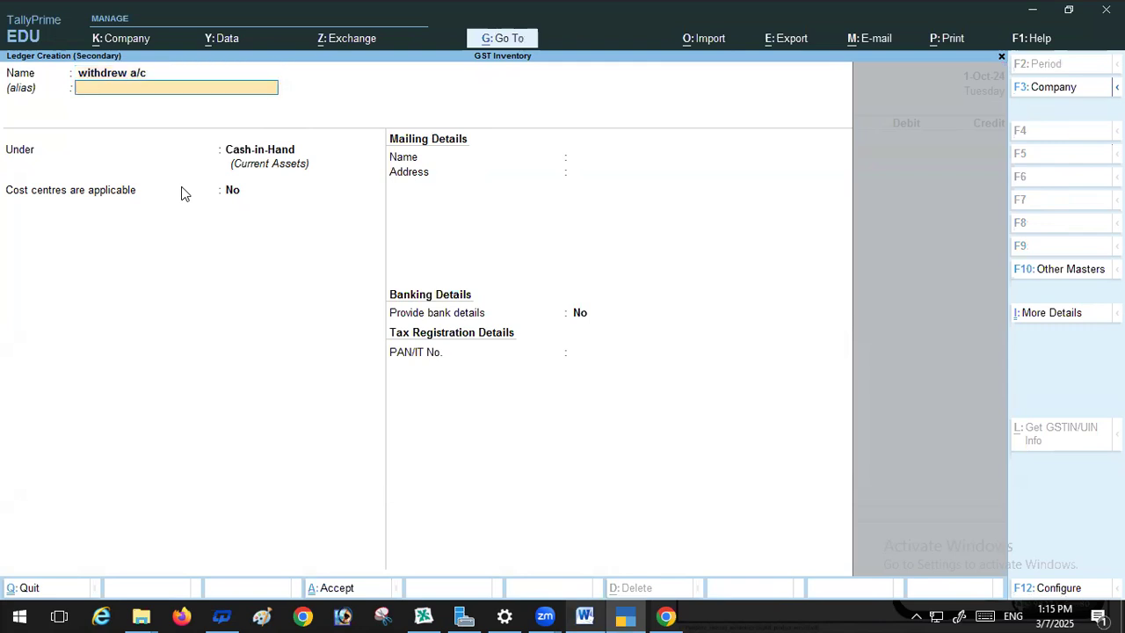
Place the withdrew a/c ledger under the Capital Account group, keep the remaining default details, and save it
key("Return")
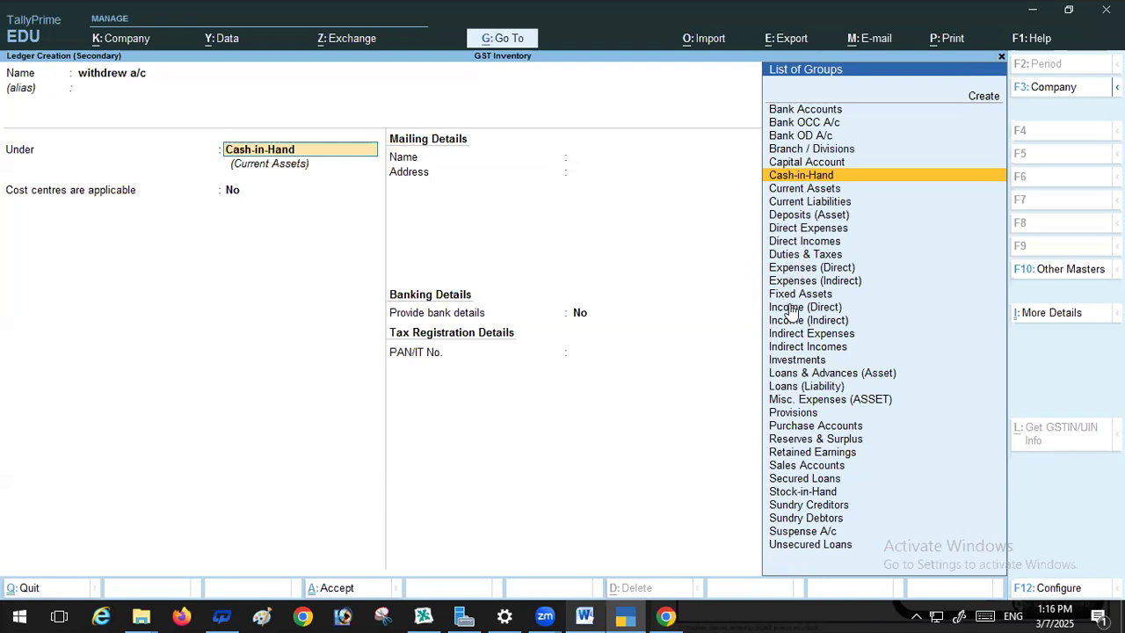
type("C")
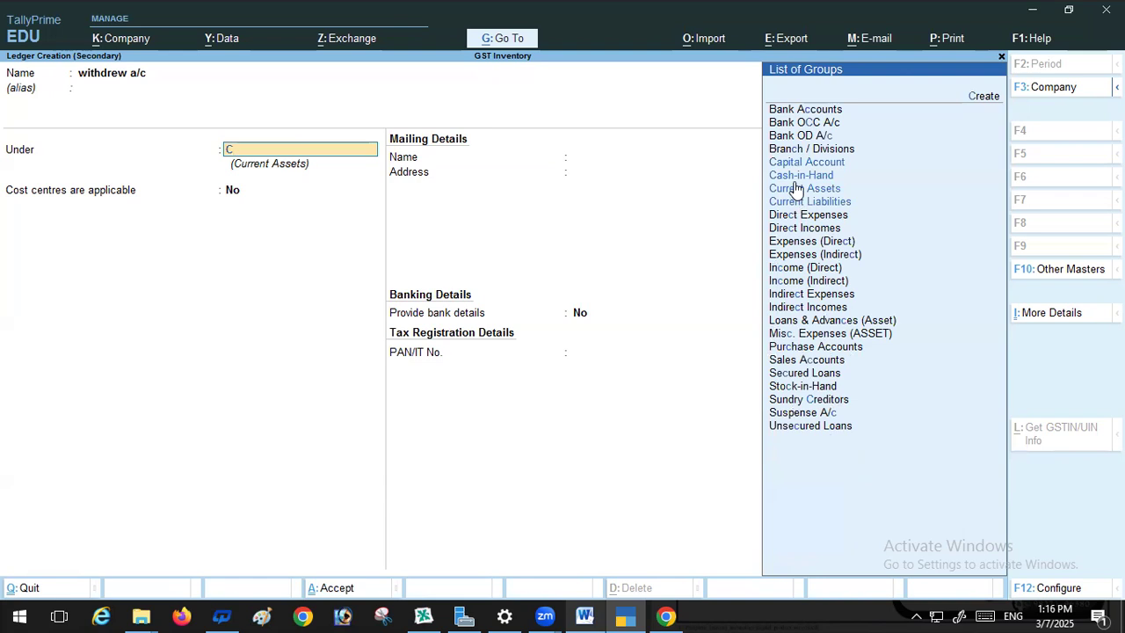
key("Return")
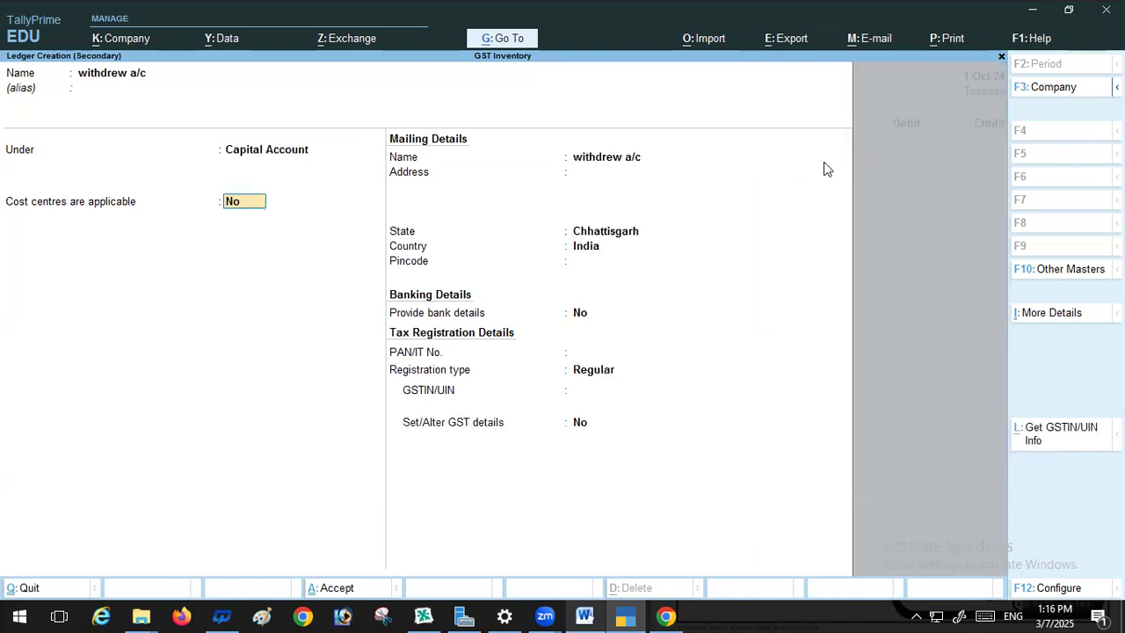
key("Return")
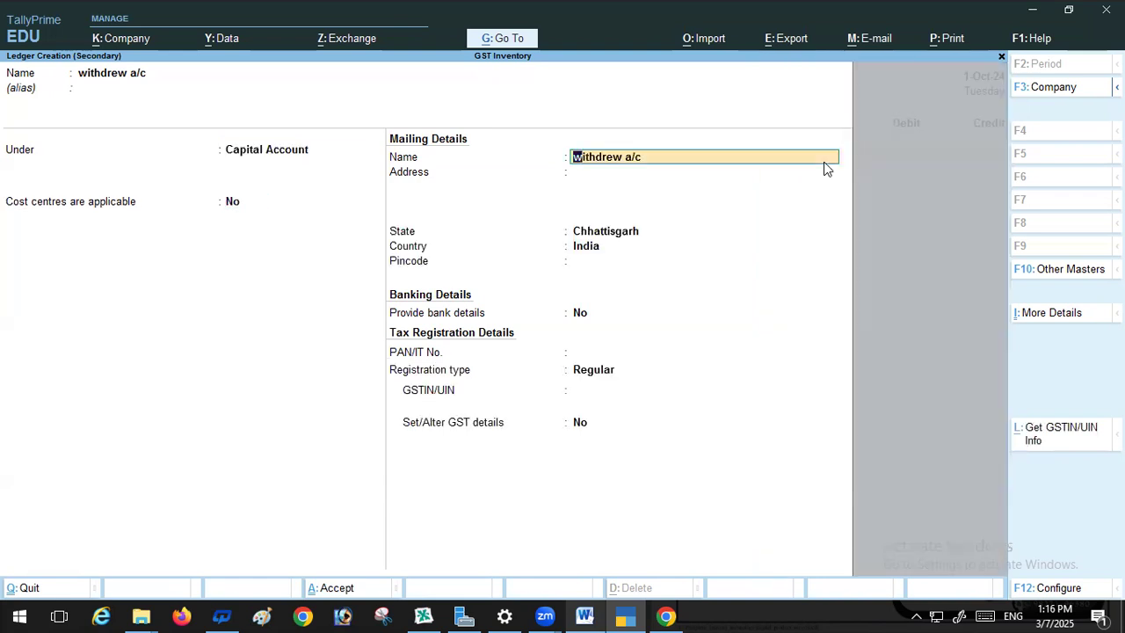
key("Return")
key("Return")
key("Return")
key("Return")
key("Return")
key("Return")
key("Return")
key("Return")
key("Return")
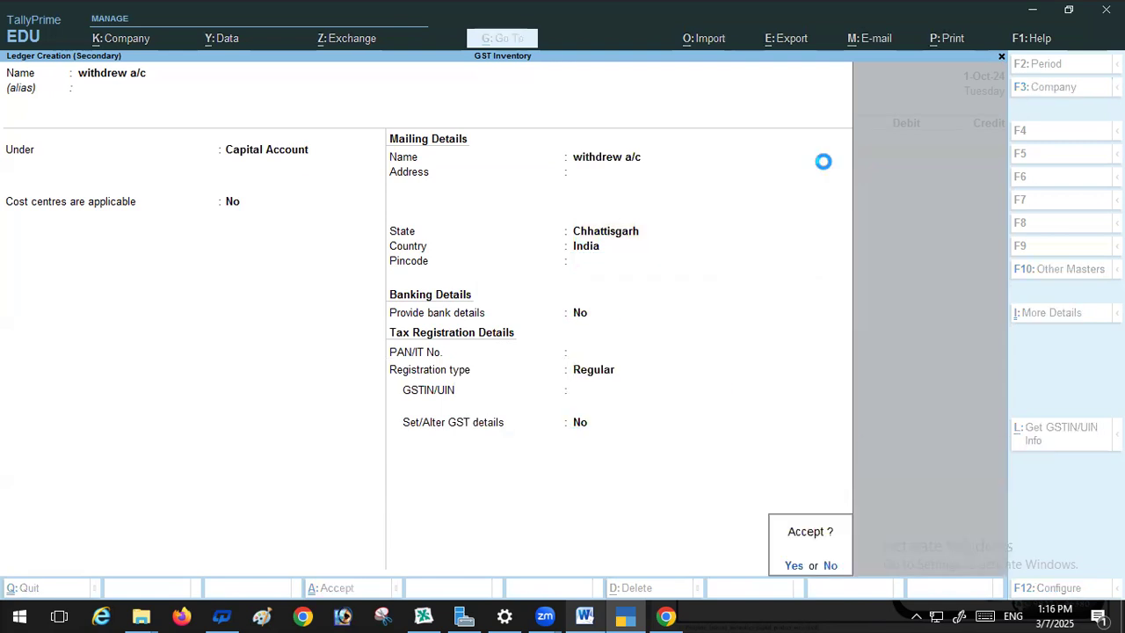
key("Return")
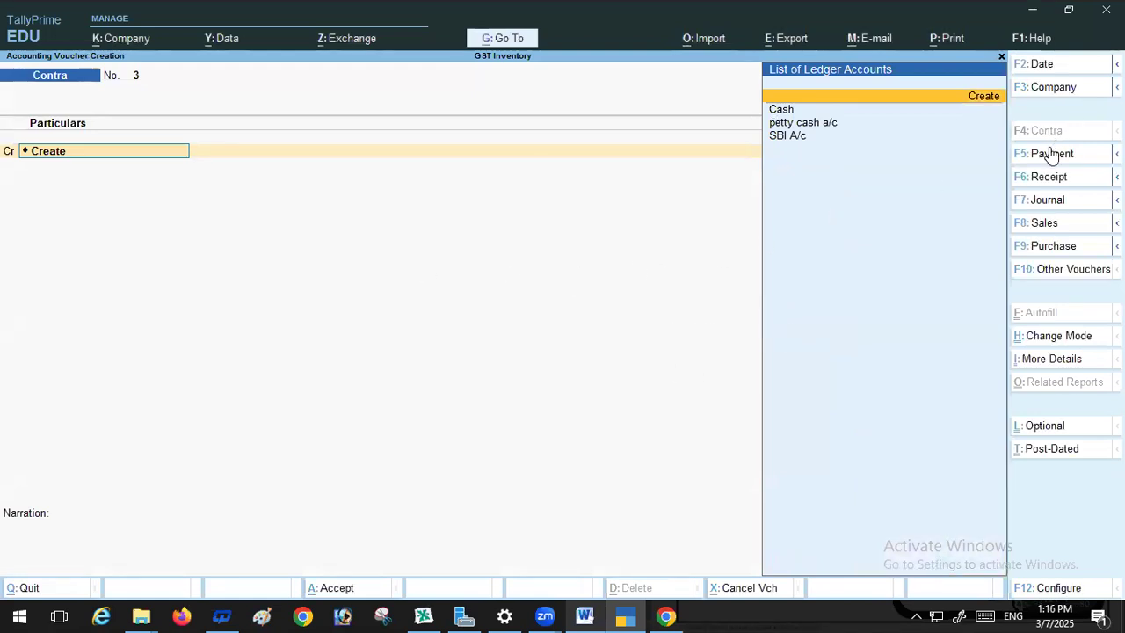
Switch to a payment voucher and debit withdrew a/c with 4,000, checking the amount in Word
left_click(1052, 154)
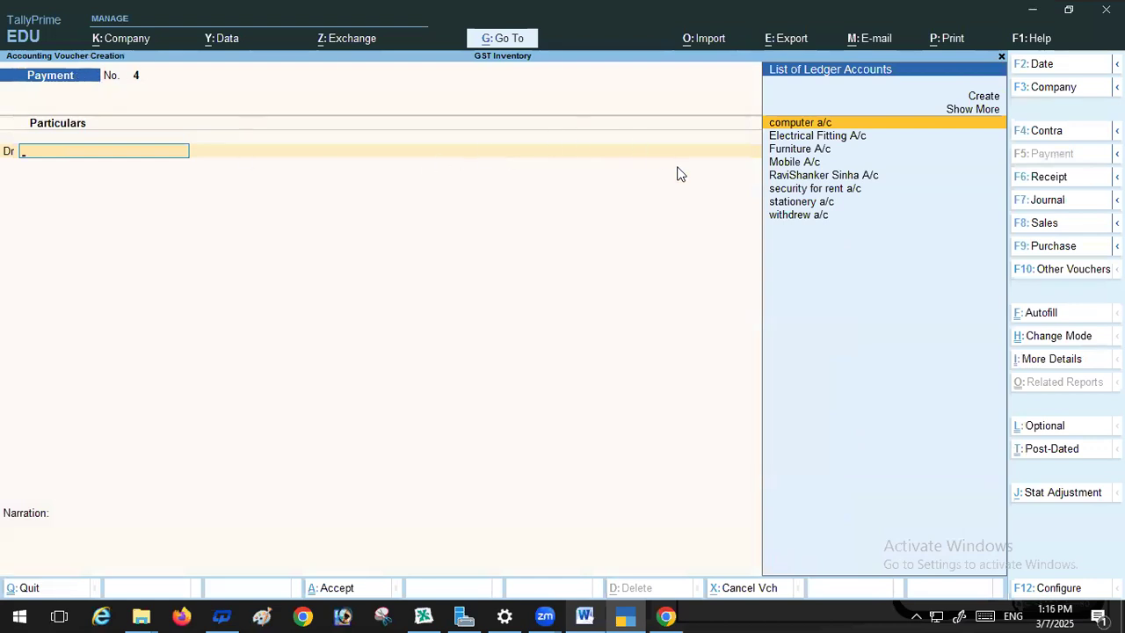
left_click(795, 216)
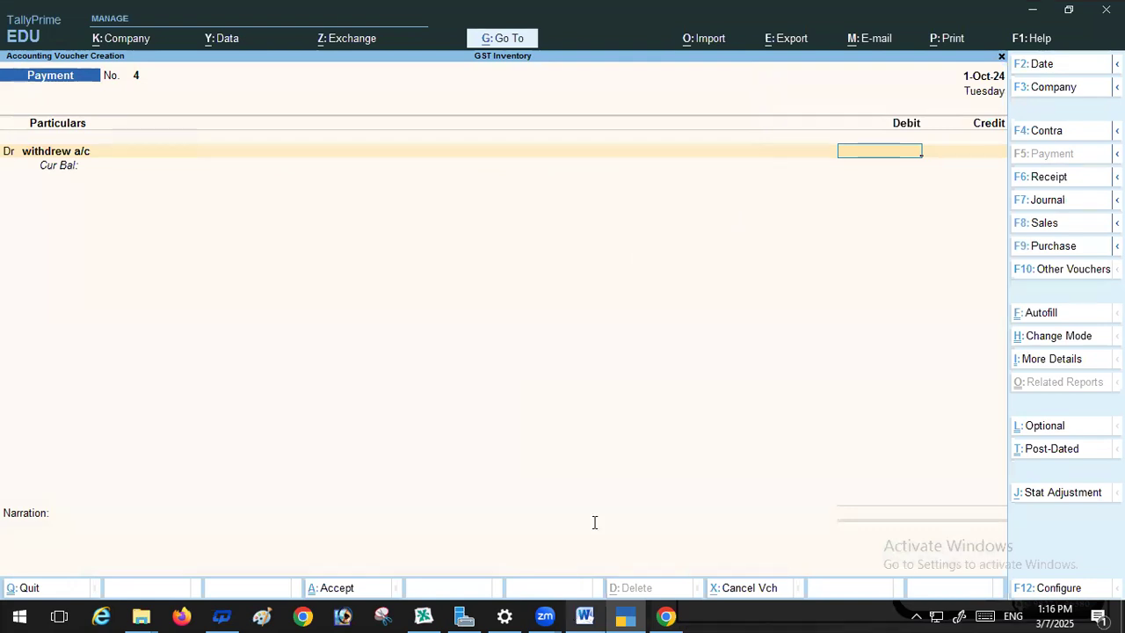
key("alt+Tab")
left_click(623, 615)
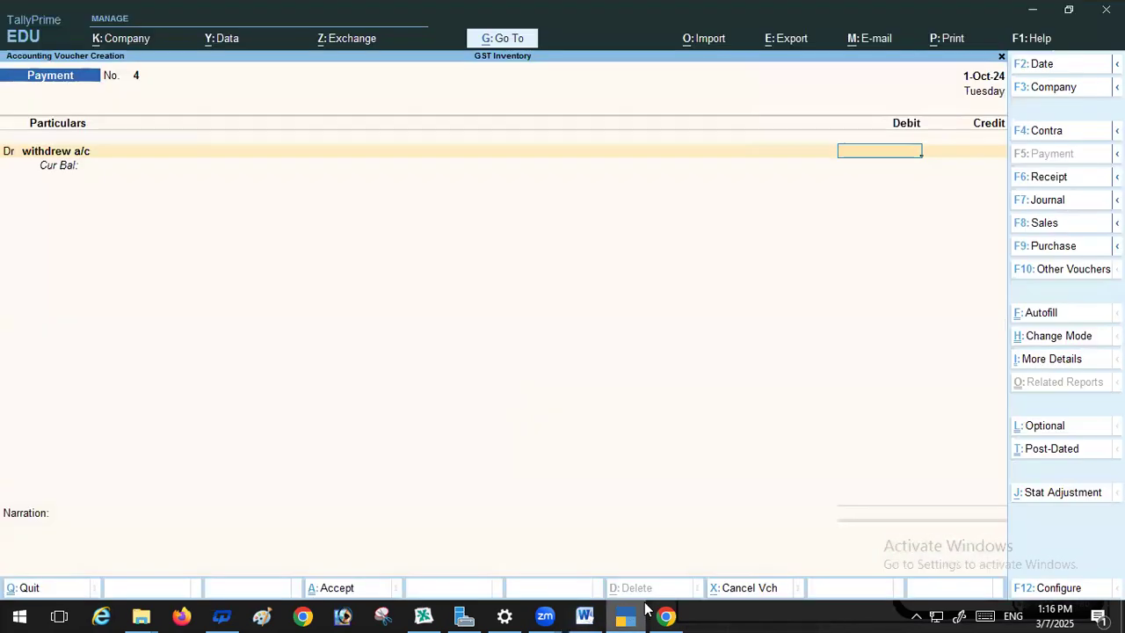
type("4000")
key("Return")
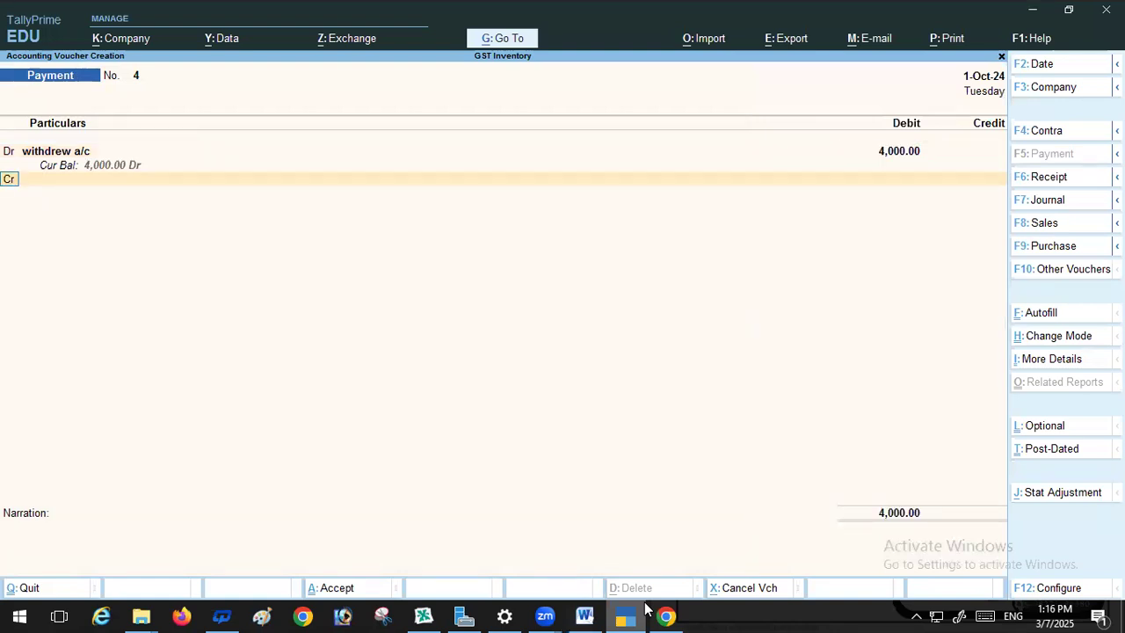
Credit Cash with 4,000 in the payment voucher and save it
type("cash")
key("Return")
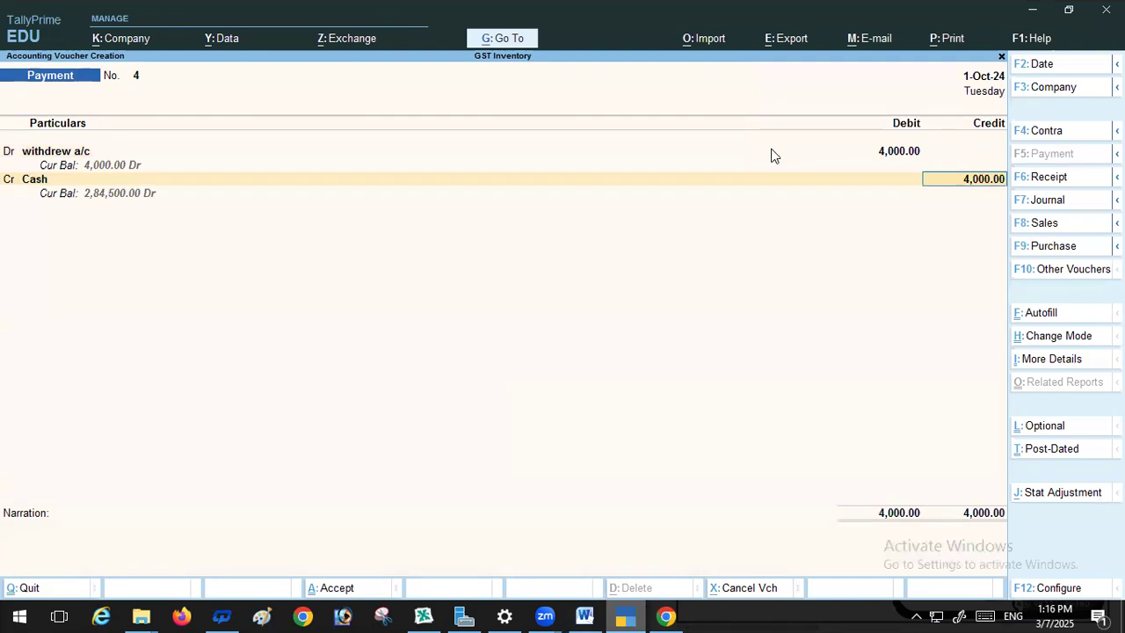
key("Return")
key("Return")
key("Return")
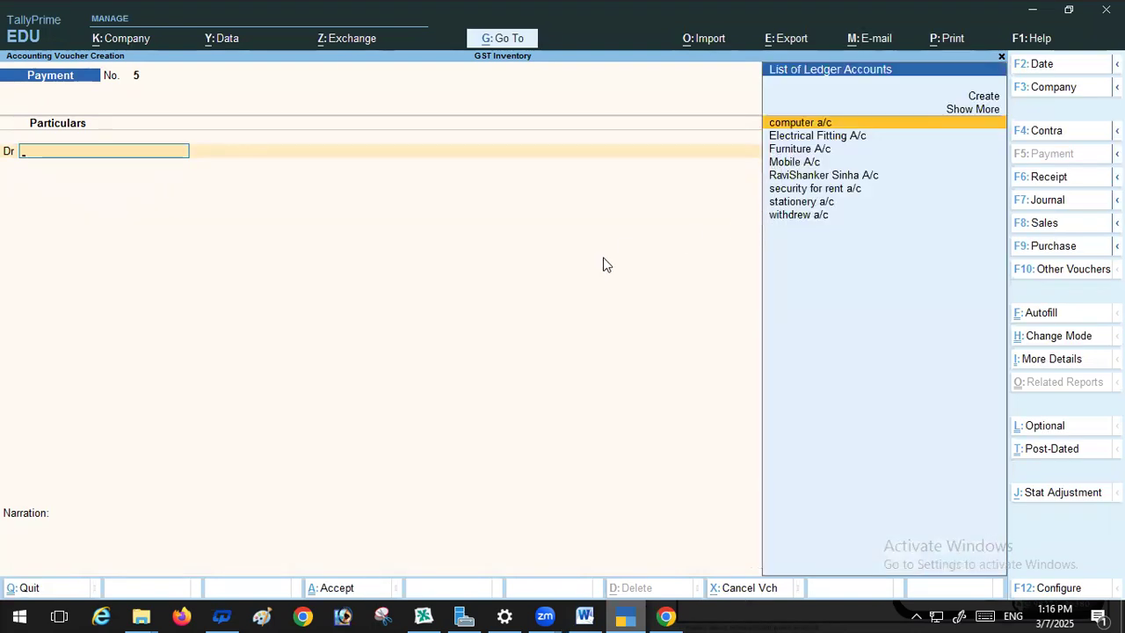
Switch to Word and review the highlighted worked voucher entries, from transaction 9 back to transaction 1
left_click(584, 615)
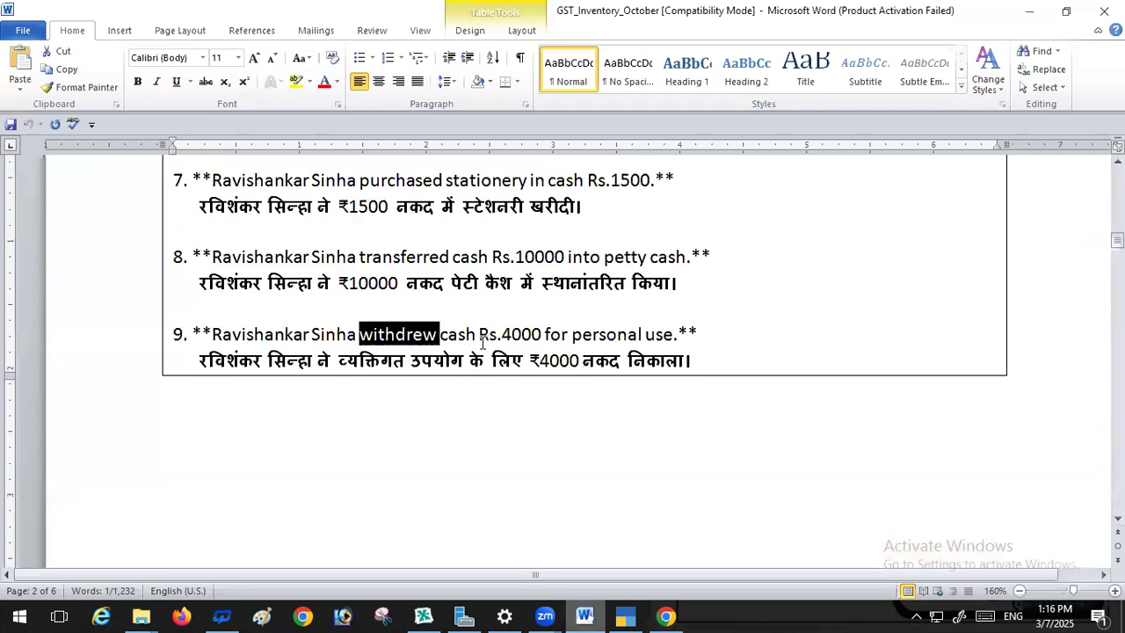
scroll(482, 343, "up", 1)
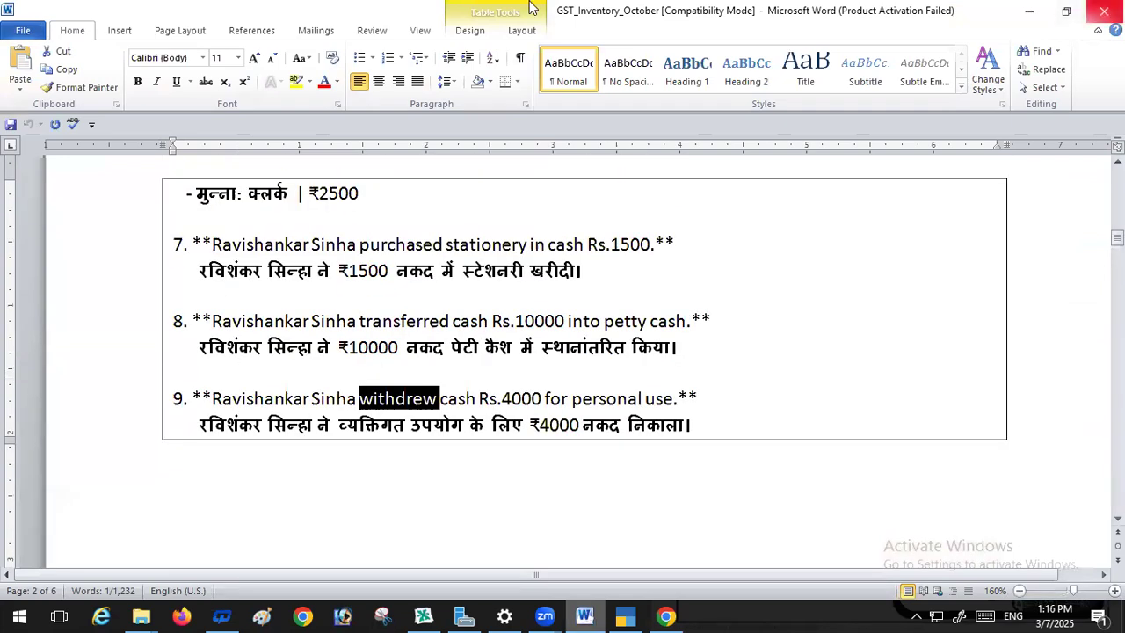
left_click(439, 296)
scroll(740, 382, "down", 9)
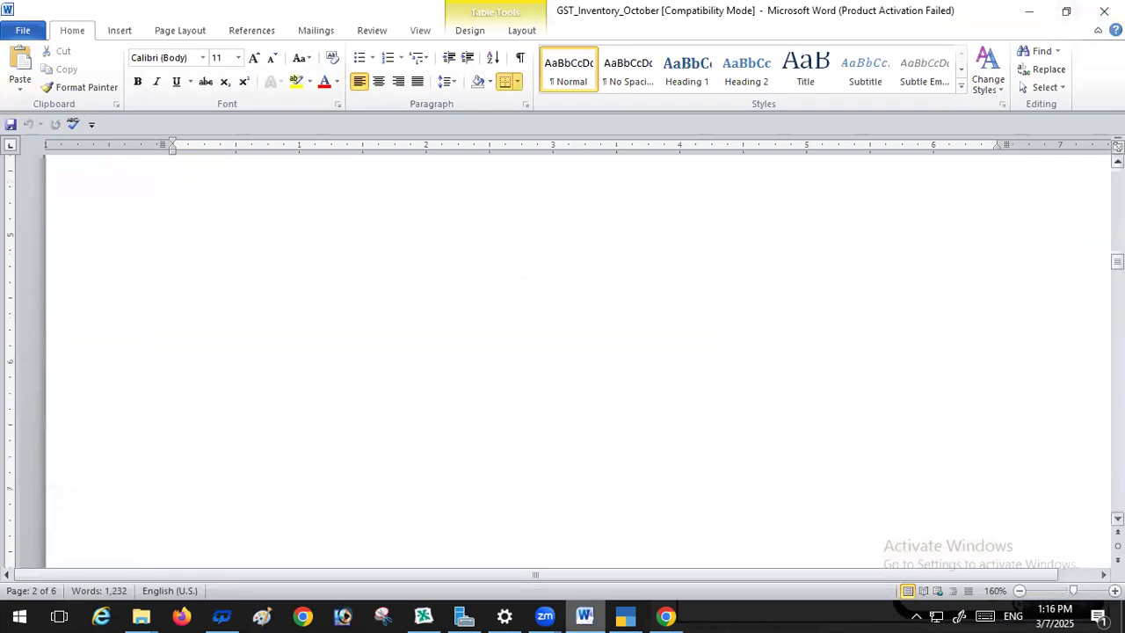
left_click(1117, 213)
left_click_drag(1117, 247, 1117, 470)
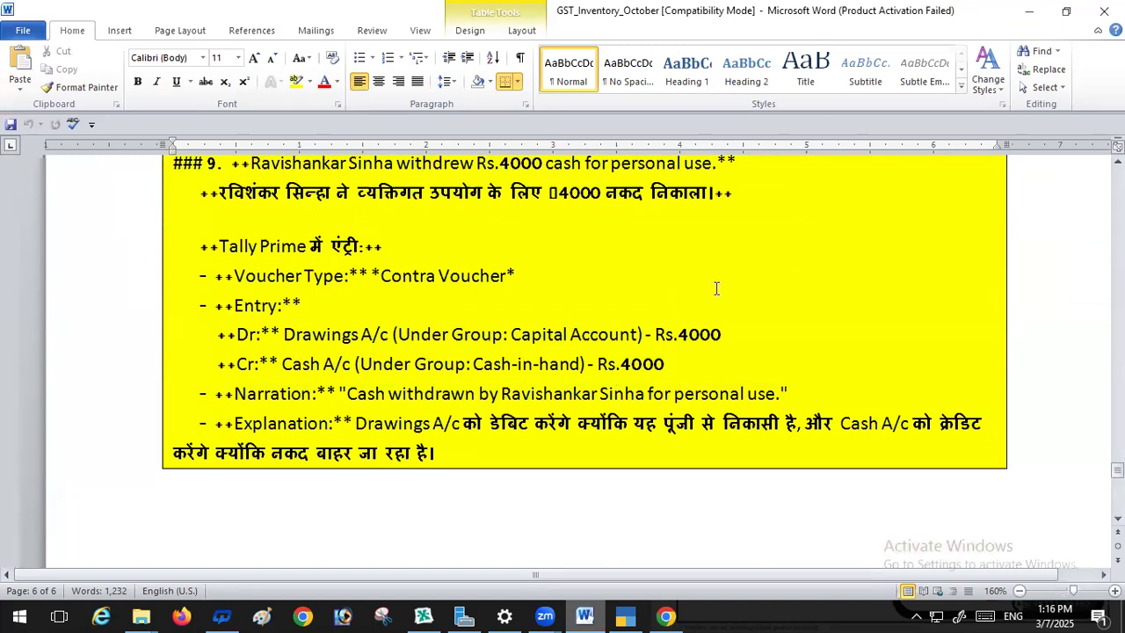
scroll(526, 353, "up", 1)
scroll(526, 352, "up", 5)
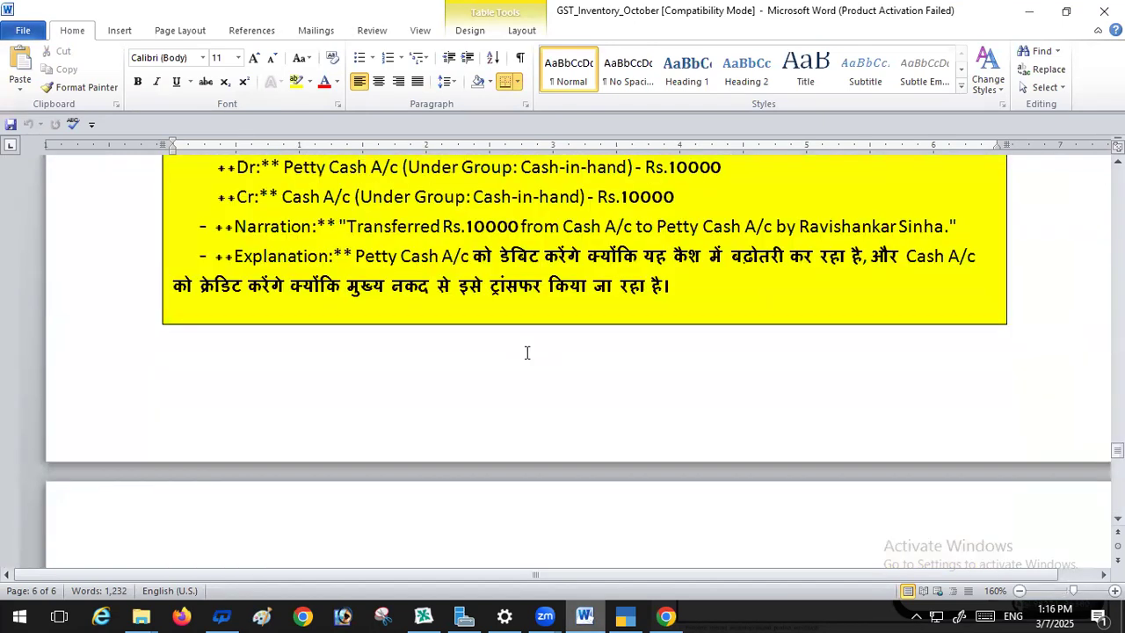
scroll(466, 303, "down", 1)
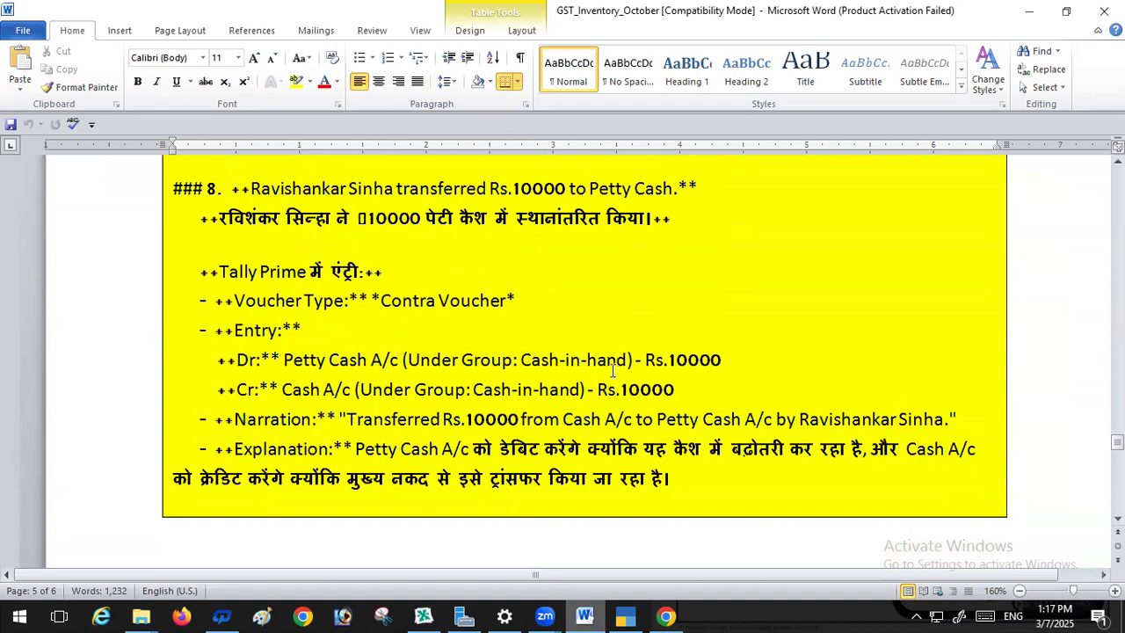
scroll(615, 370, "up", 1)
scroll(615, 371, "up", 5)
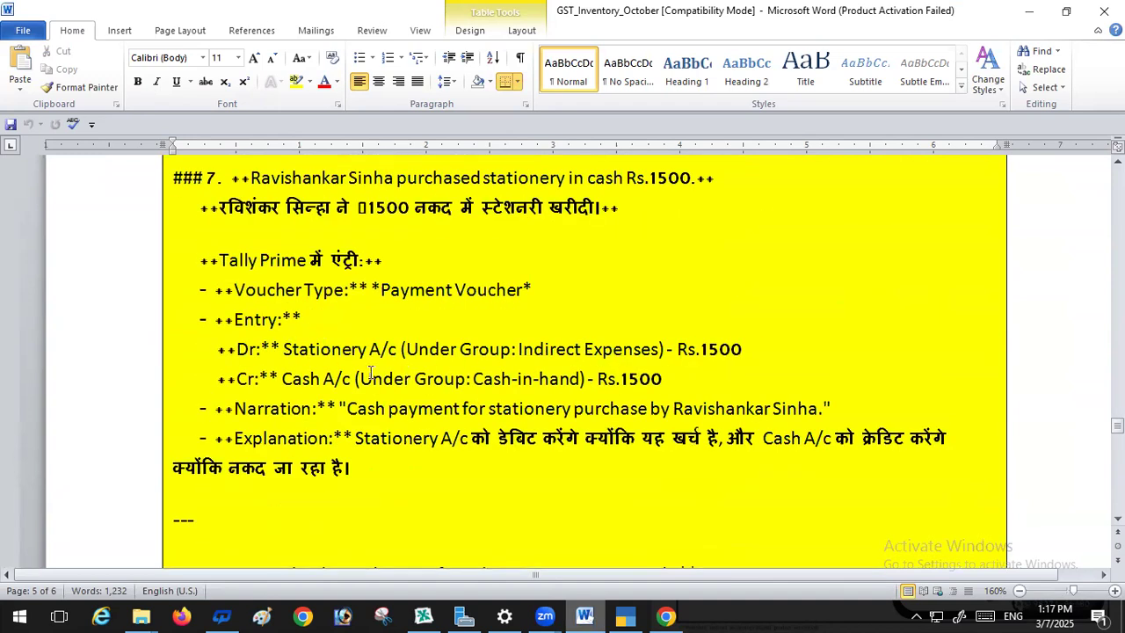
scroll(482, 336, "up", 2)
scroll(482, 336, "up", 4)
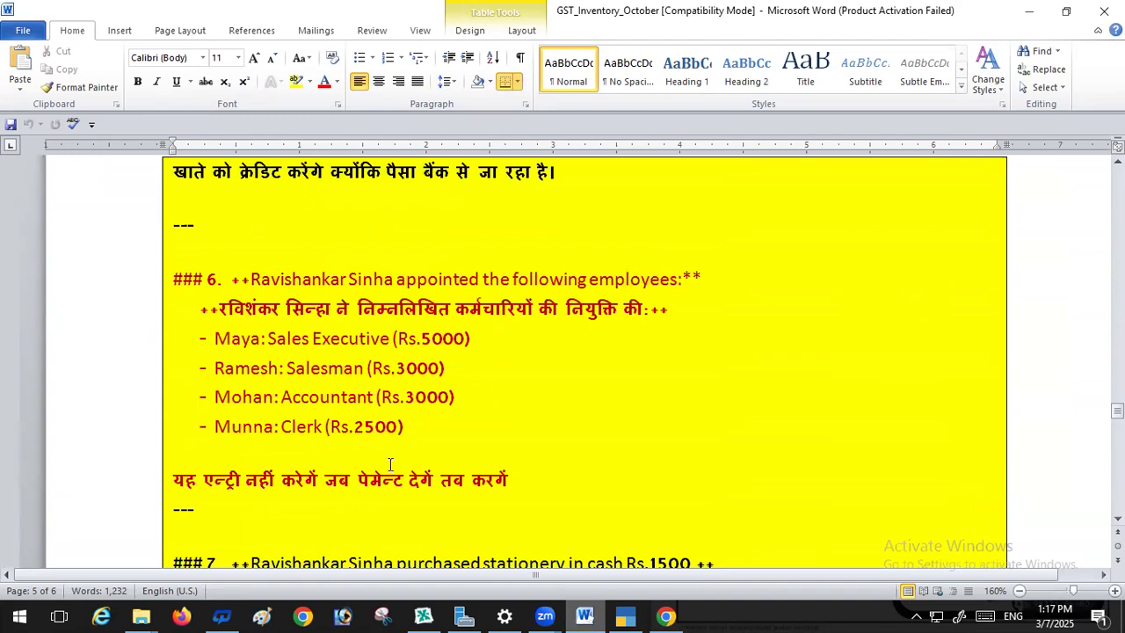
scroll(572, 362, "up", 3)
scroll(572, 363, "up", 8)
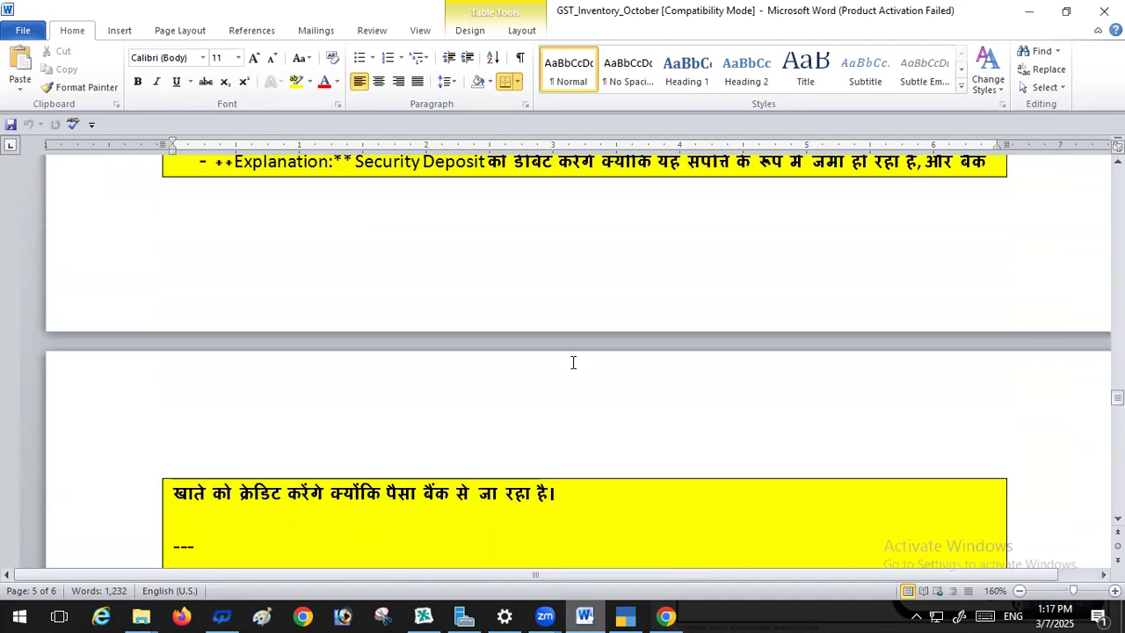
scroll(662, 344, "up", 12)
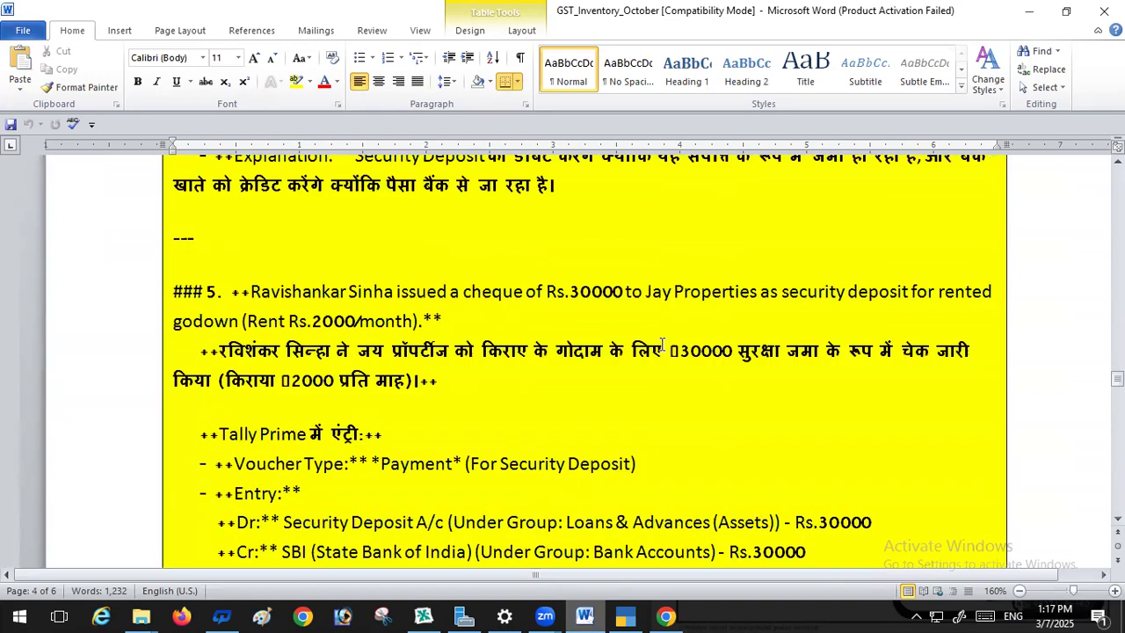
scroll(662, 344, "up", 10)
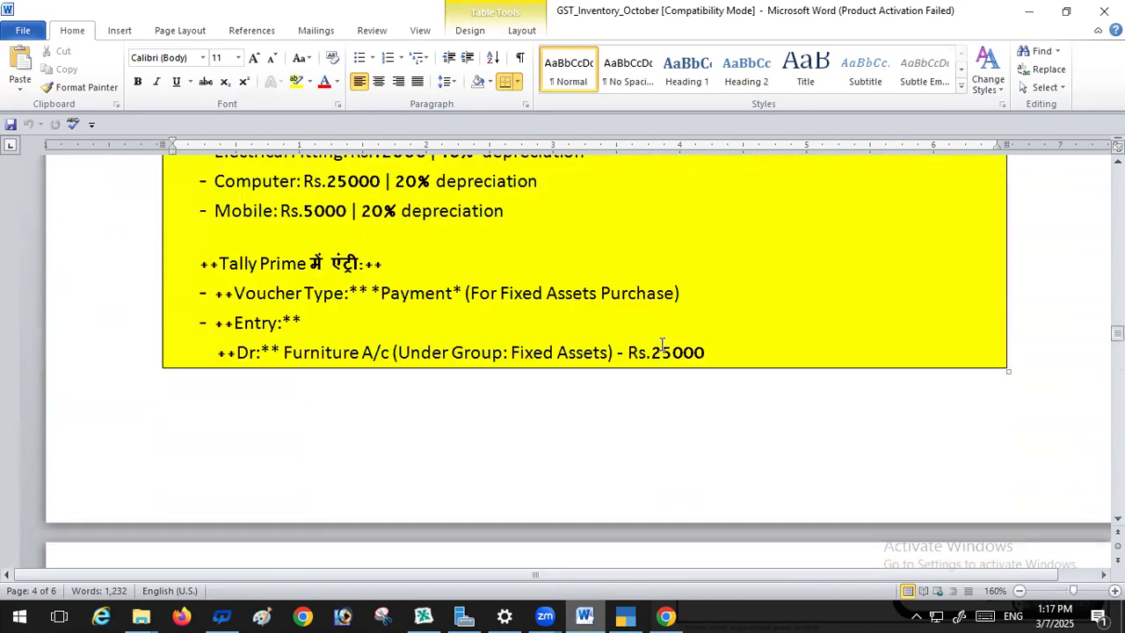
scroll(570, 241, "up", 5)
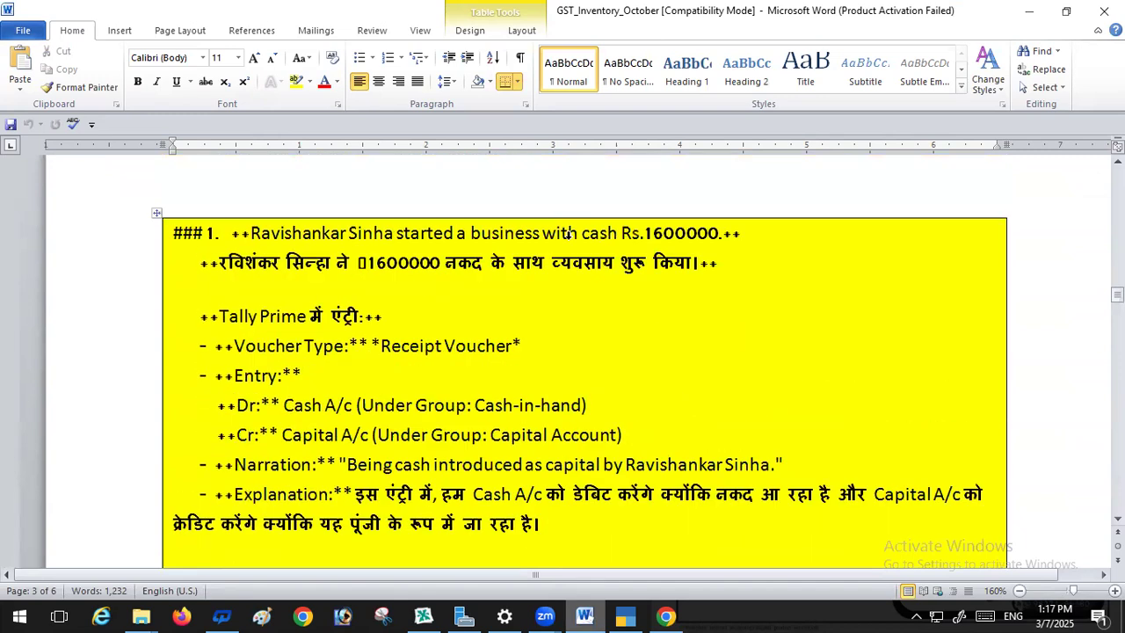